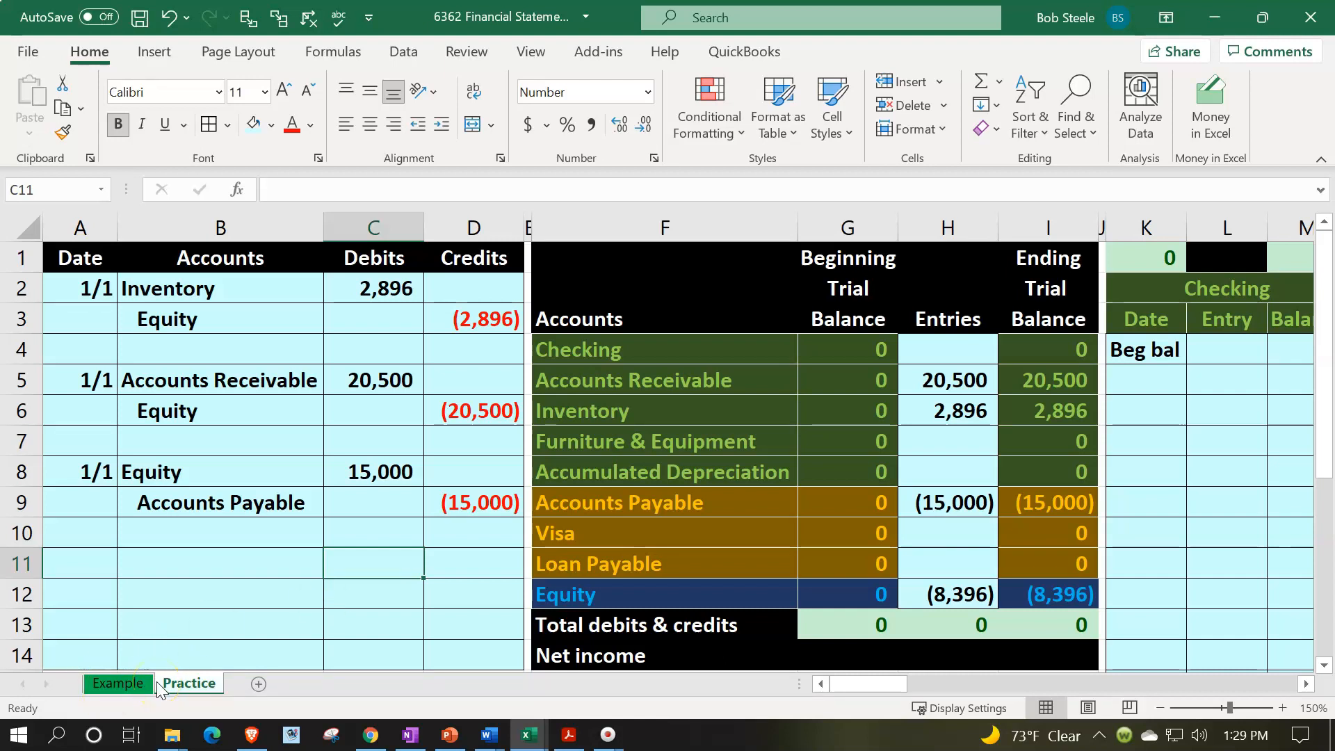
# - Review the Example sheet's journal entries and ending trial balance against the Beginning Balances Trial Balance PDF in Acrobat Reader
pyautogui.click(134, 683)
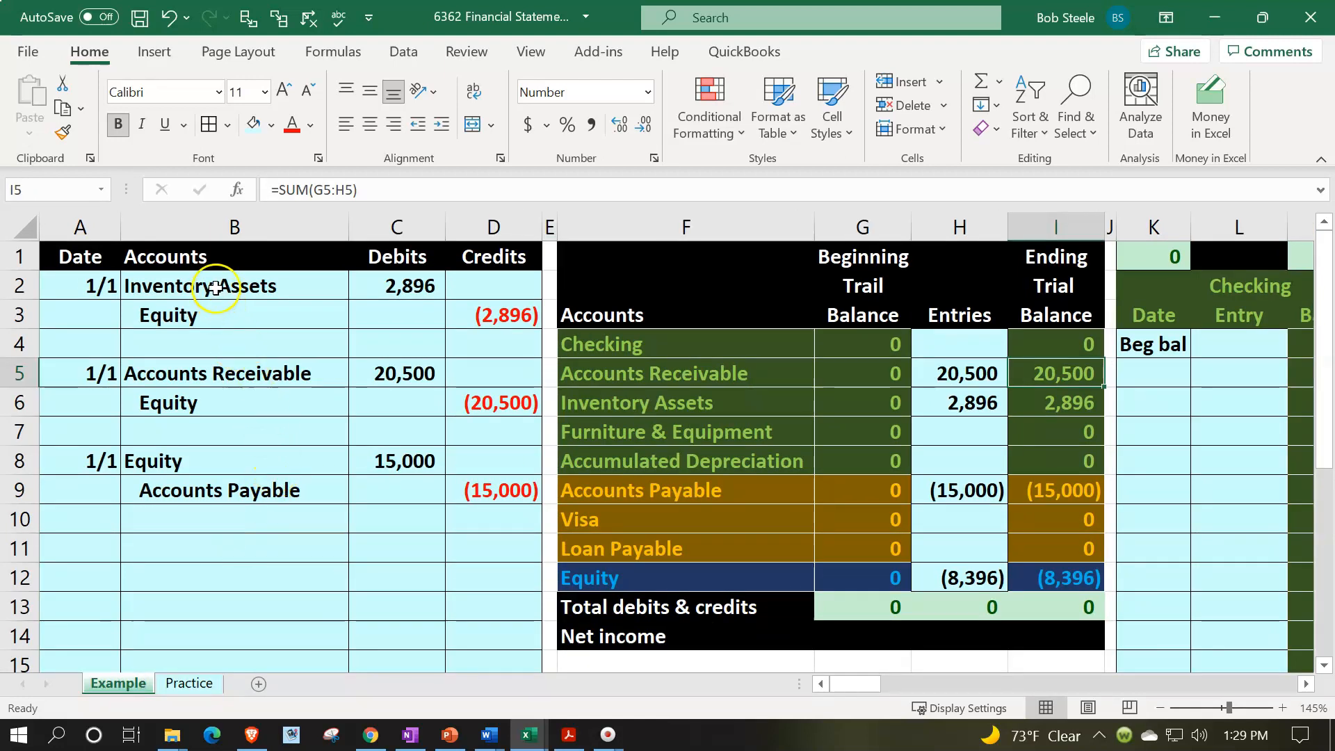
pyautogui.click(569, 735)
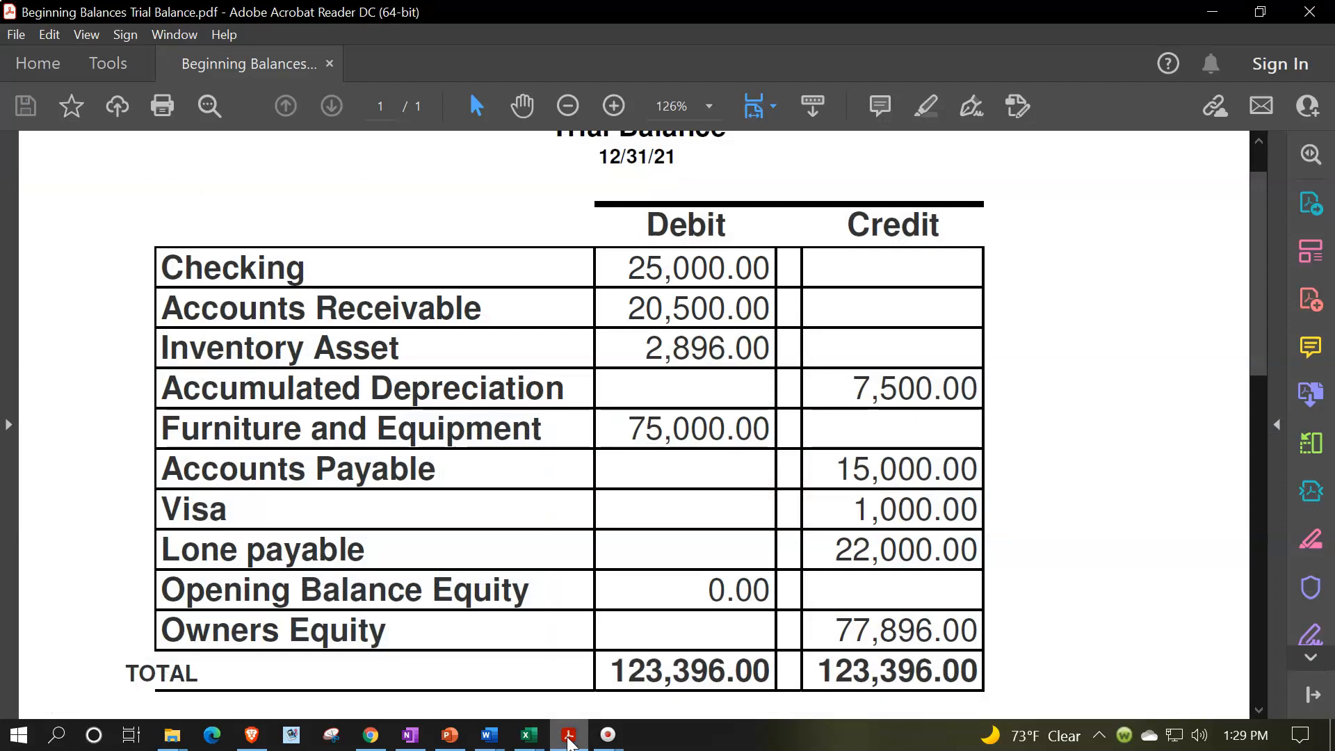
pyautogui.click(1210, 13)
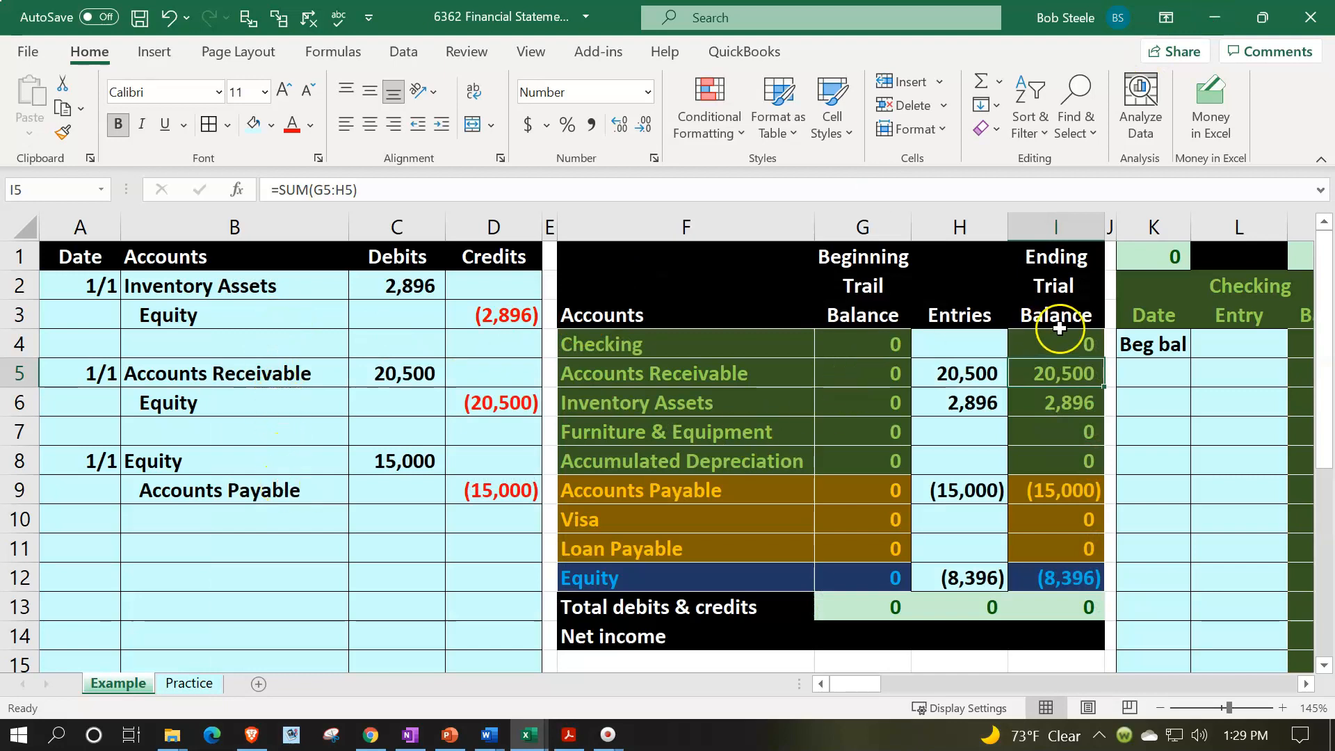
pyautogui.moveTo(1059, 328); pyautogui.dragTo(1057, 577)
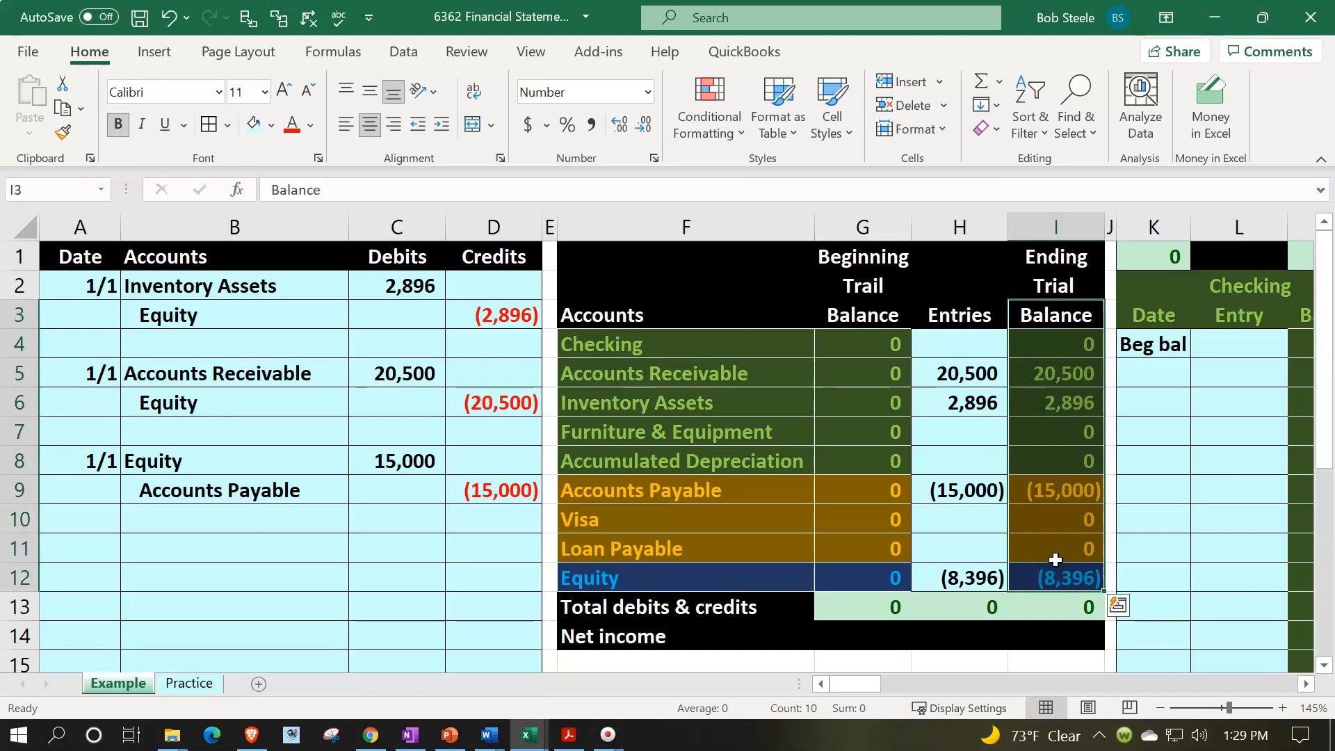
pyautogui.click(533, 737)
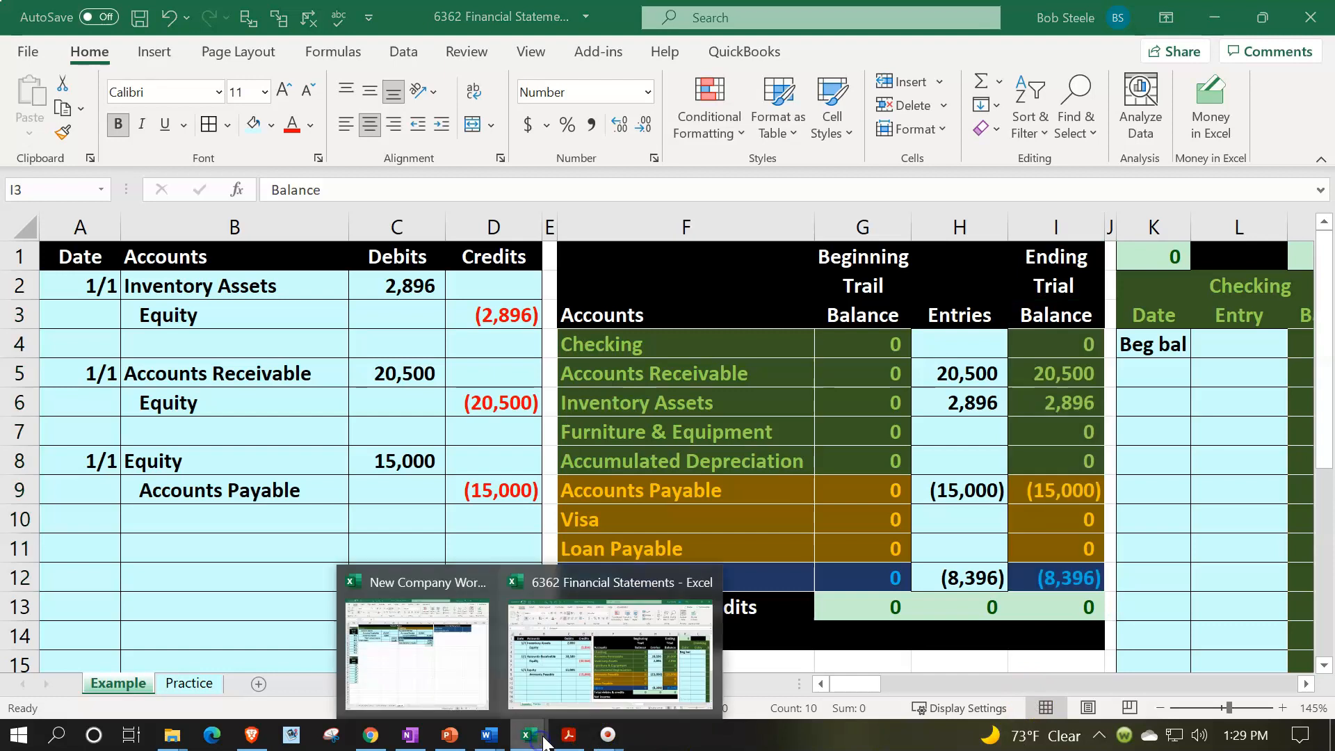
pyautogui.click(452, 645)
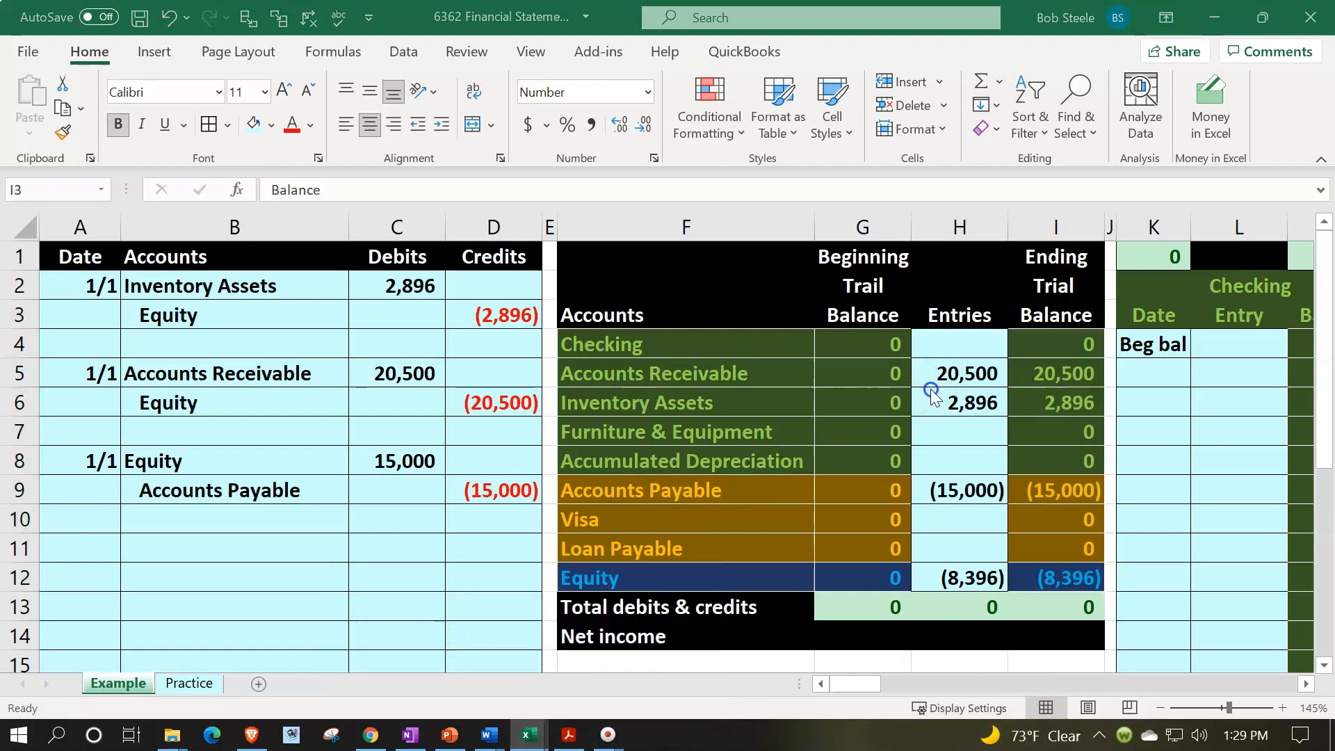
# - Examine the general ledger, subsidiary ledgers and finished Balance Sheet layout across the Example sheet
pyautogui.press('Right')
pyautogui.press('Right')
pyautogui.press('Right')
pyautogui.press('Right')
pyautogui.press('Right')
pyautogui.press('Right')
pyautogui.press('Right')
pyautogui.press('Right')
pyautogui.press('Right')
pyautogui.press('Right')
pyautogui.press('Right')
pyautogui.press('Right')
pyautogui.press('Right')
pyautogui.press('Right')
pyautogui.press('Right')
pyautogui.press('Right')
pyautogui.press('Right')
pyautogui.press('Right')
pyautogui.press('Right')
pyautogui.press('Right')
pyautogui.press('Right')
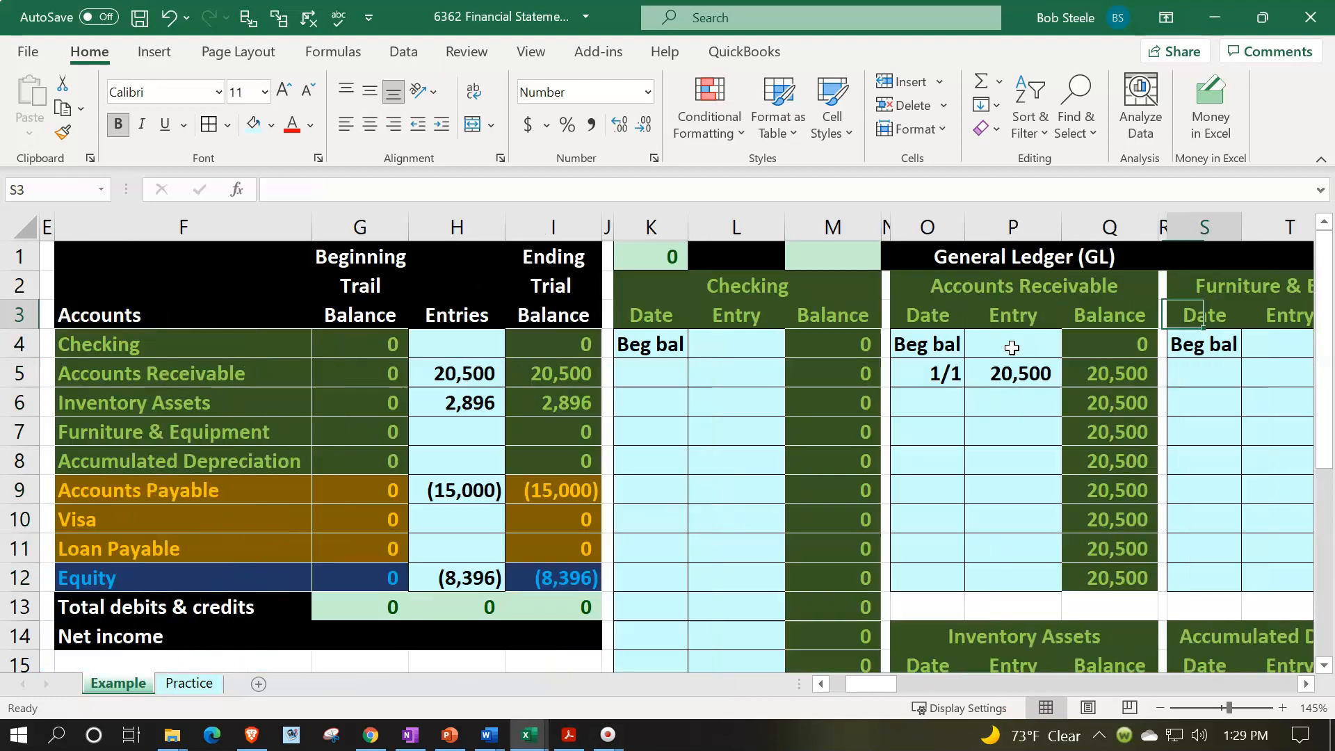
pyautogui.press('Right')
pyautogui.press('Right')
pyautogui.press('Right')
pyautogui.press('Right')
pyautogui.press('Right')
pyautogui.press('Right')
pyautogui.press('Right')
pyautogui.press('Right')
pyautogui.press('Right')
pyautogui.press('Right')
pyautogui.press('Right')
pyautogui.press('Right')
pyautogui.press('Right')
pyautogui.press('Right')
pyautogui.press('Right')
pyautogui.press('Right')
pyautogui.press('Right')
pyautogui.press('Right')
pyautogui.press('Right')
pyautogui.press('Right')
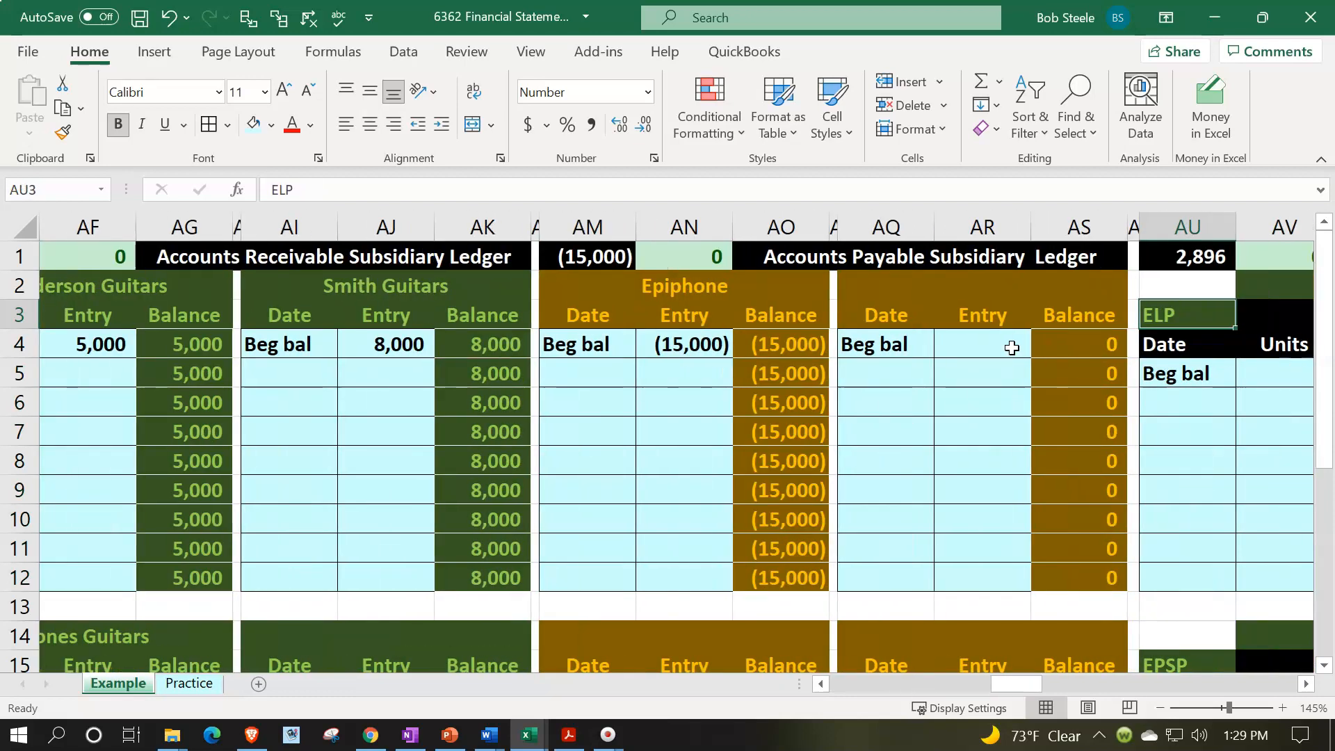
pyautogui.press('Right')
pyautogui.press('Right')
pyautogui.press('Right')
pyautogui.press('Right')
pyautogui.press('Right')
pyautogui.press('Right')
pyautogui.press('Right')
pyautogui.press('Right')
pyautogui.press('Right')
pyautogui.press('Right')
pyautogui.press('Right')
pyautogui.press('Right')
pyautogui.press('Right')
pyautogui.press('Right')
pyautogui.press('Right')
pyautogui.press('Right')
pyautogui.press('Right')
pyautogui.press('Right')
pyautogui.press('Right')
pyautogui.press('Right')
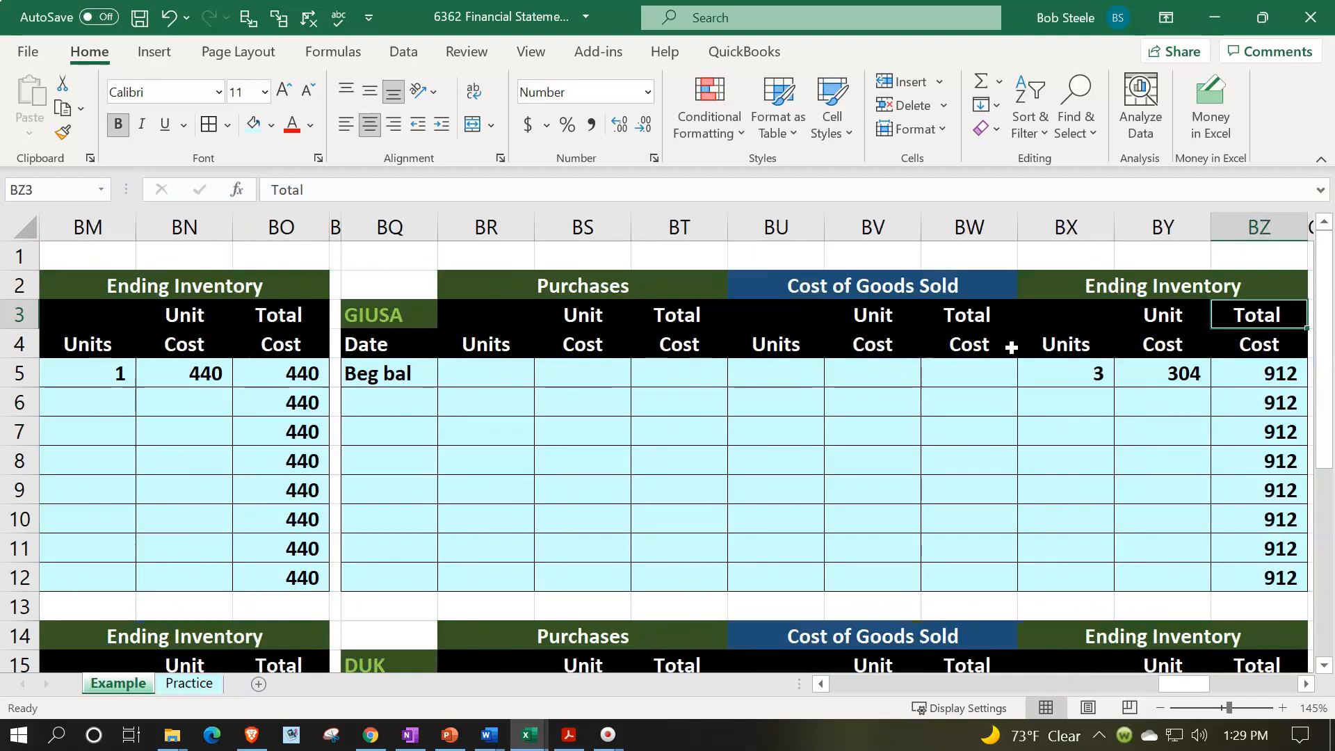
pyautogui.press('Left')
pyautogui.press('Left')
pyautogui.press('Left')
pyautogui.press('Left')
pyautogui.press('Left')
pyautogui.press('Left')
pyautogui.press('Left')
pyautogui.press('Left')
pyautogui.press('Left')
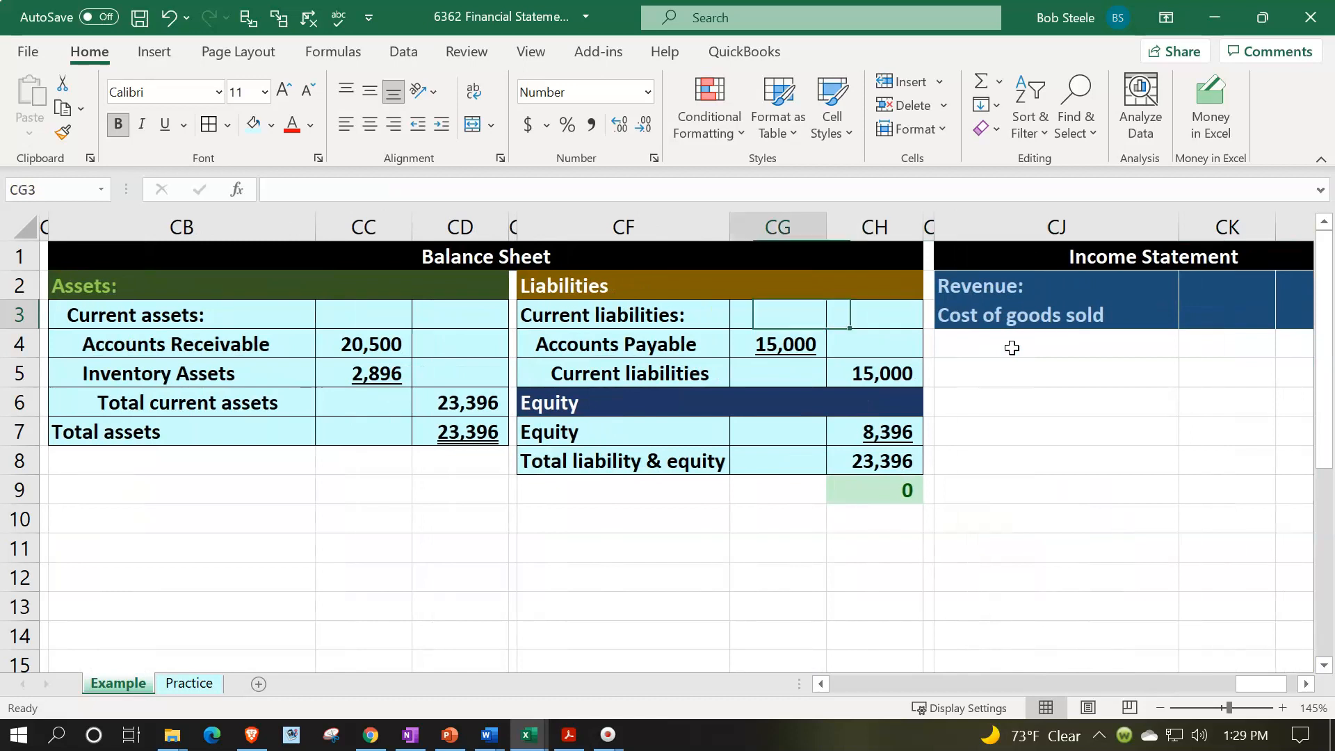
pyautogui.press('Left')
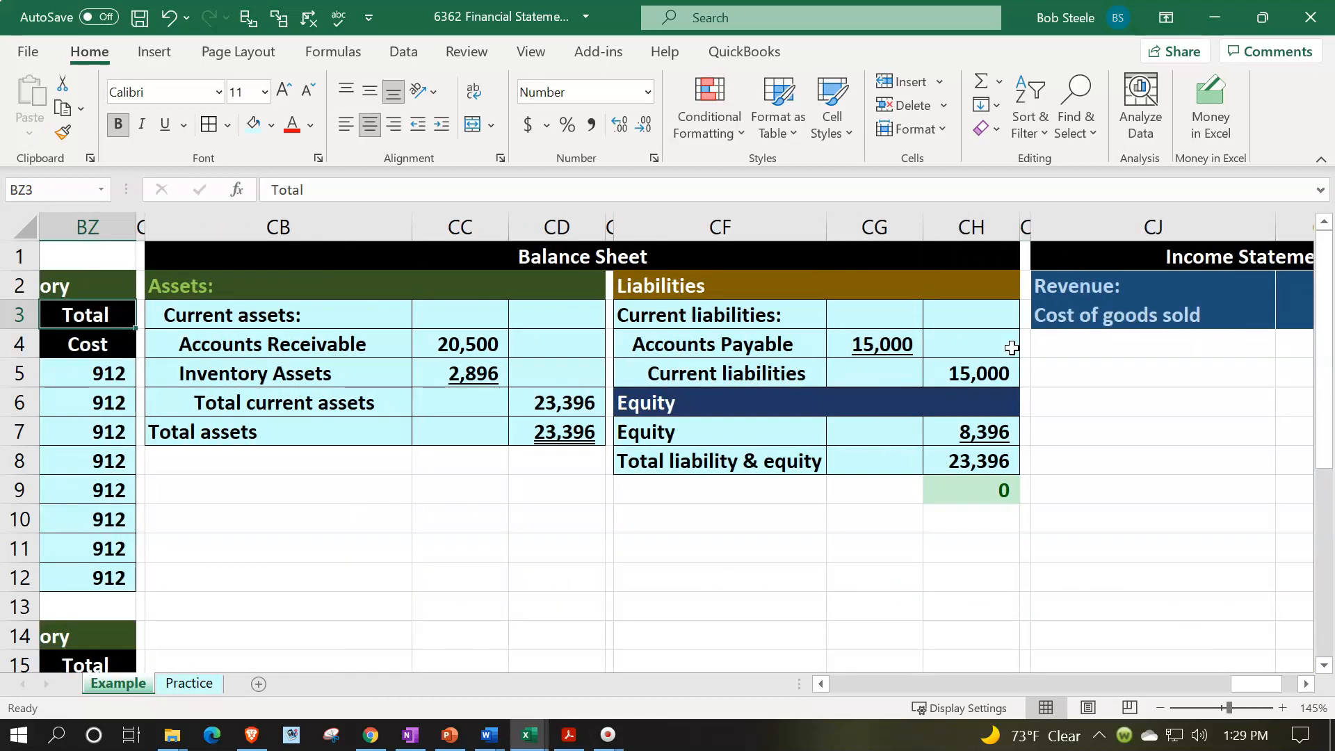
pyautogui.click(555, 259)
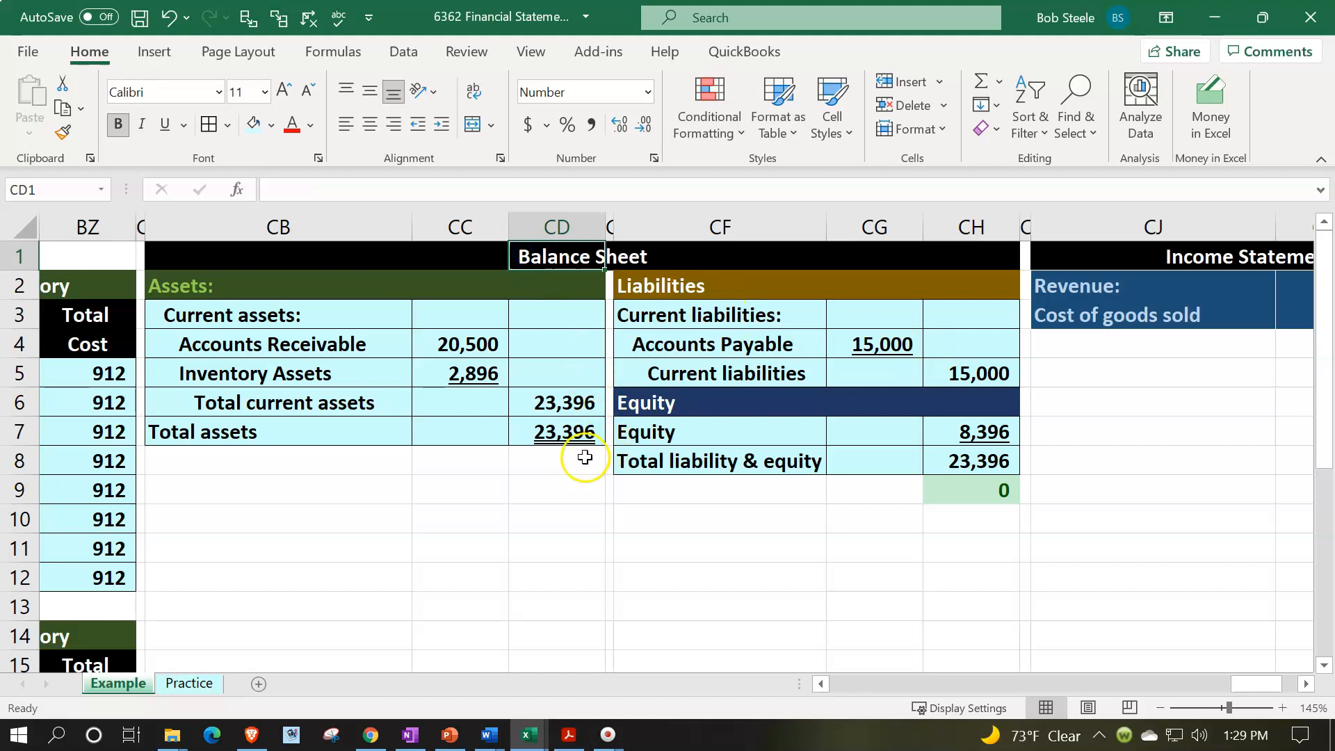
# - On the Practice sheet, hide the ledger columns J through BZ
pyautogui.click(209, 683)
pyautogui.click(266, 323)
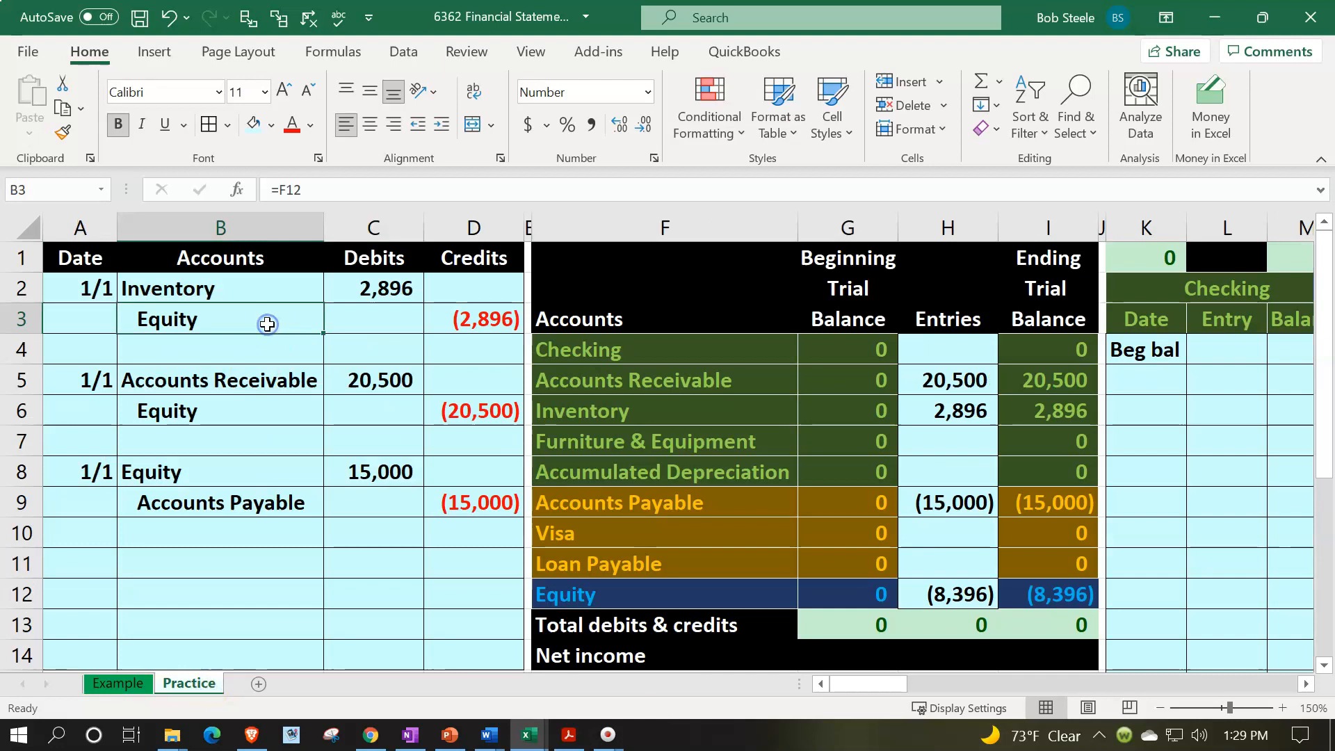
pyautogui.press('Right')
pyautogui.press('Right')
pyautogui.press('Right')
pyautogui.press('Right')
pyautogui.press('Right')
pyautogui.press('Right')
pyautogui.press('Right')
pyautogui.press('Right')
pyautogui.press('Right')
pyautogui.press('Right')
pyautogui.press('Right')
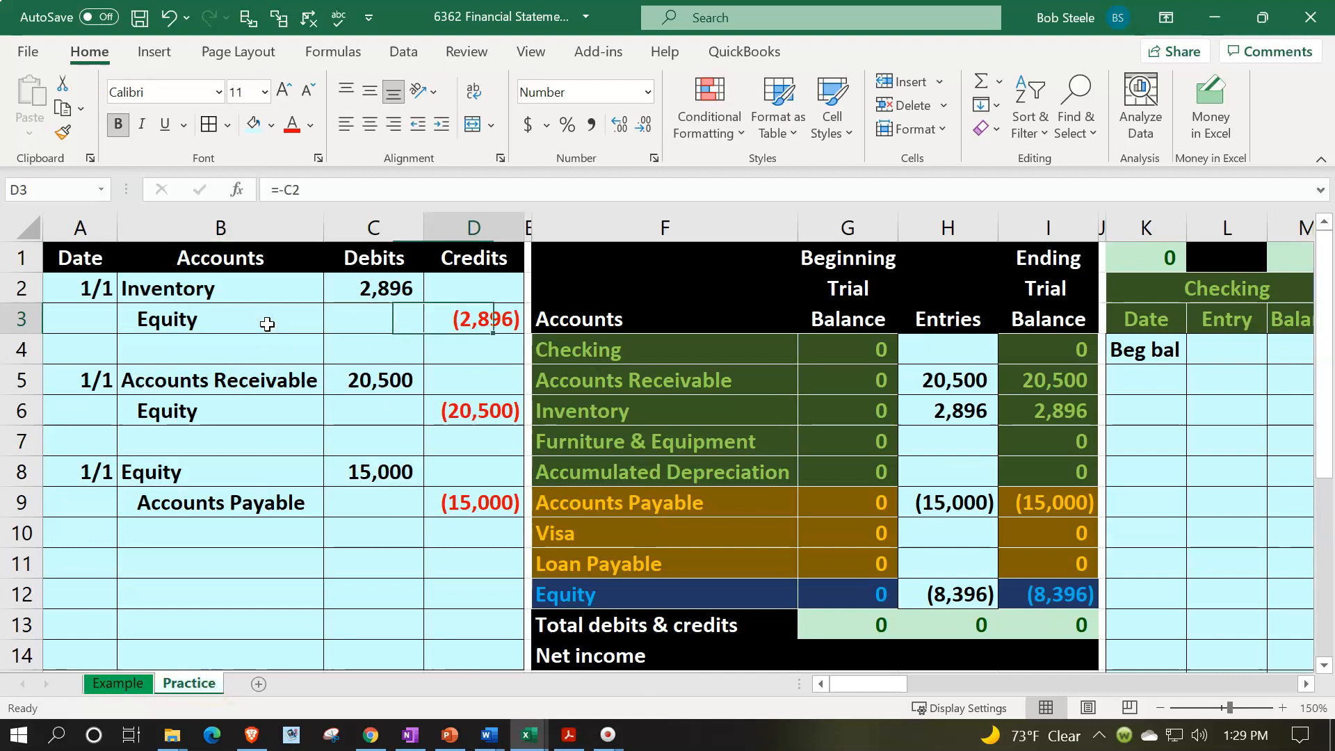
pyautogui.press('Right')
pyautogui.press('Right')
pyautogui.press('Right')
pyautogui.press('Right')
pyautogui.press('Right')
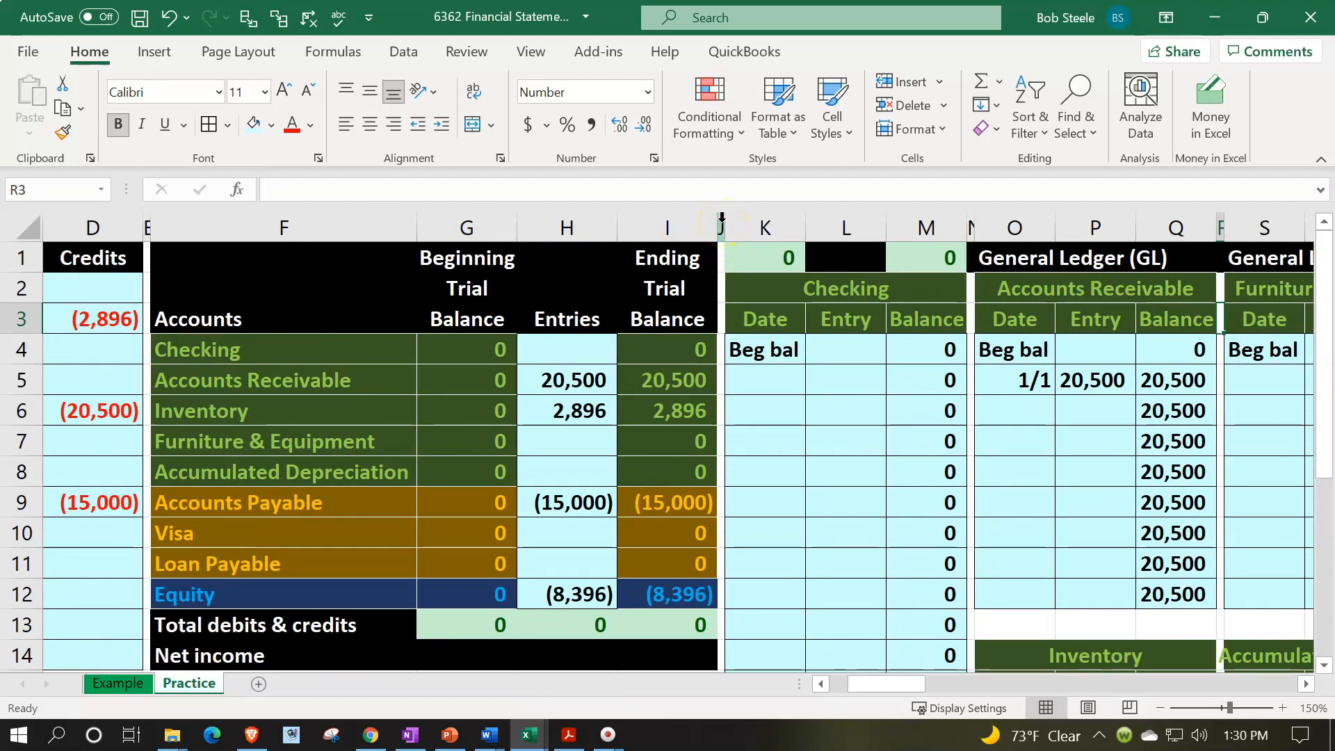
pyautogui.moveTo(722, 217); pyautogui.dragTo(1070, 257)
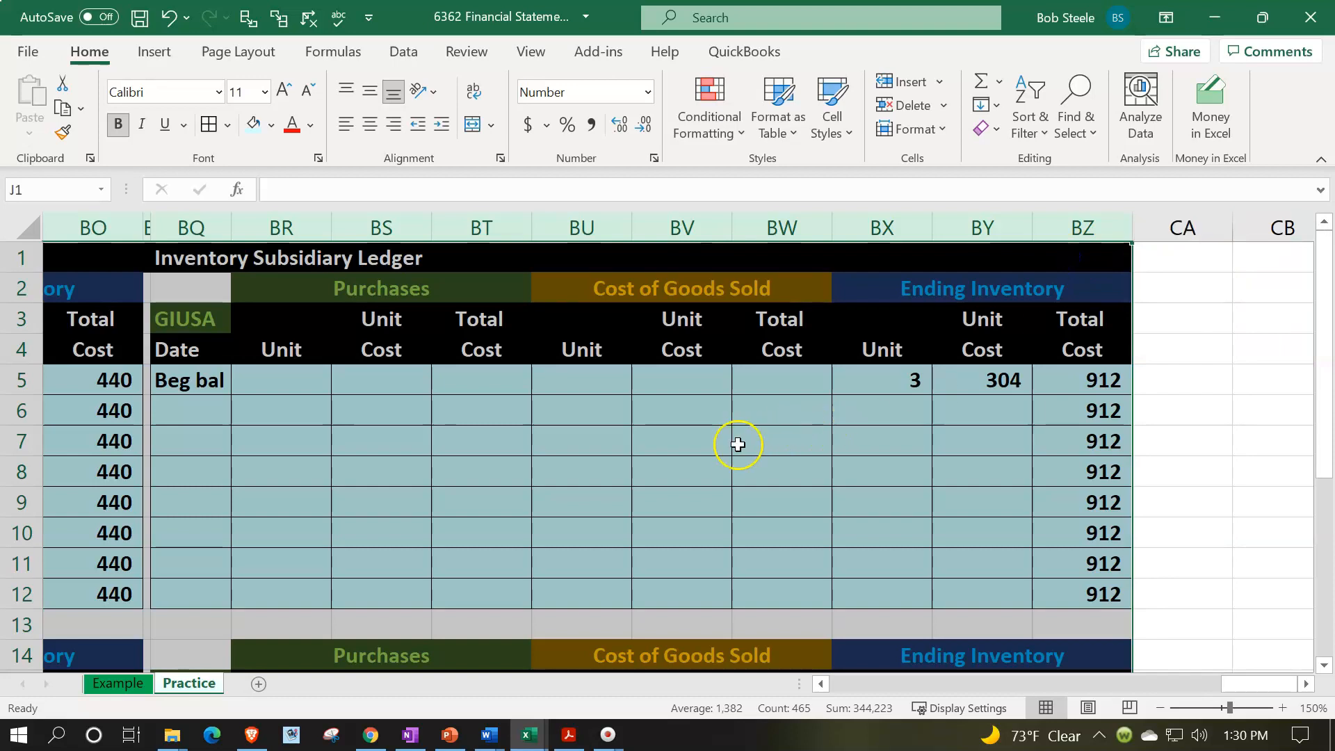
pyautogui.rightClick(738, 444)
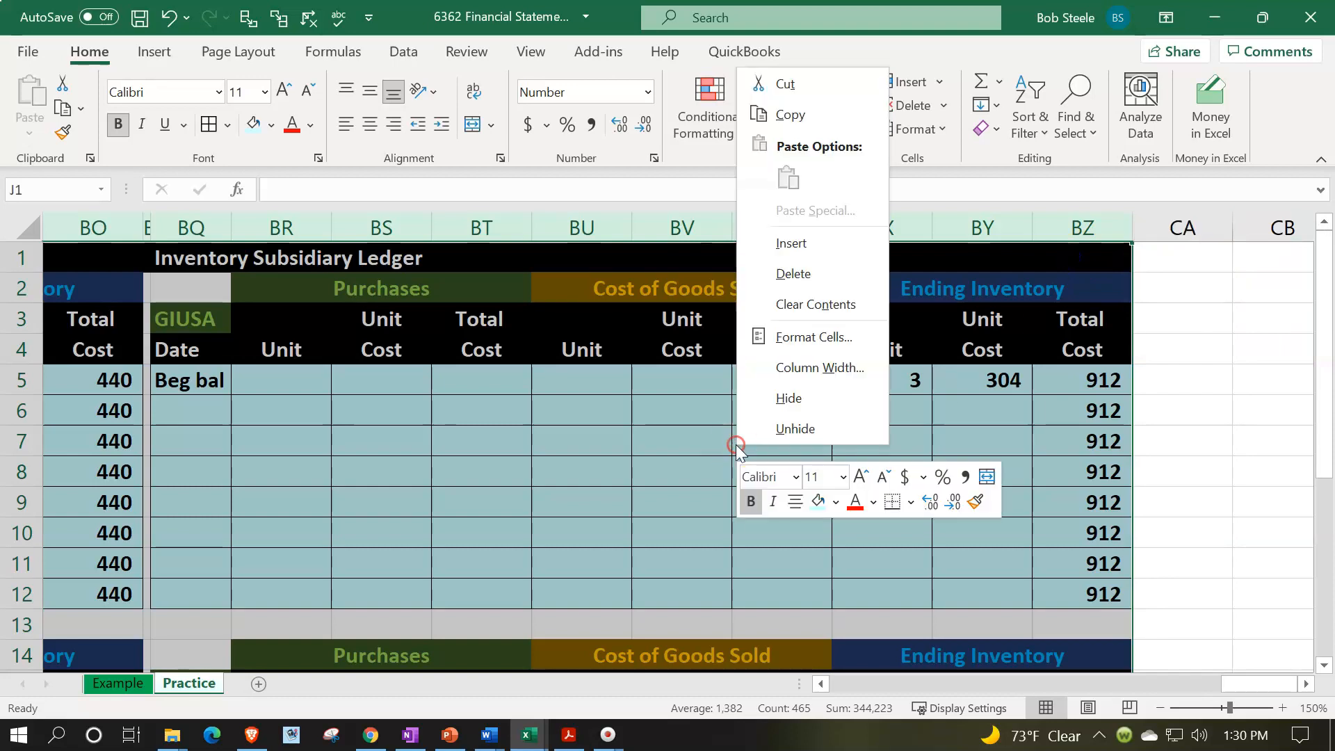
pyautogui.click(785, 397)
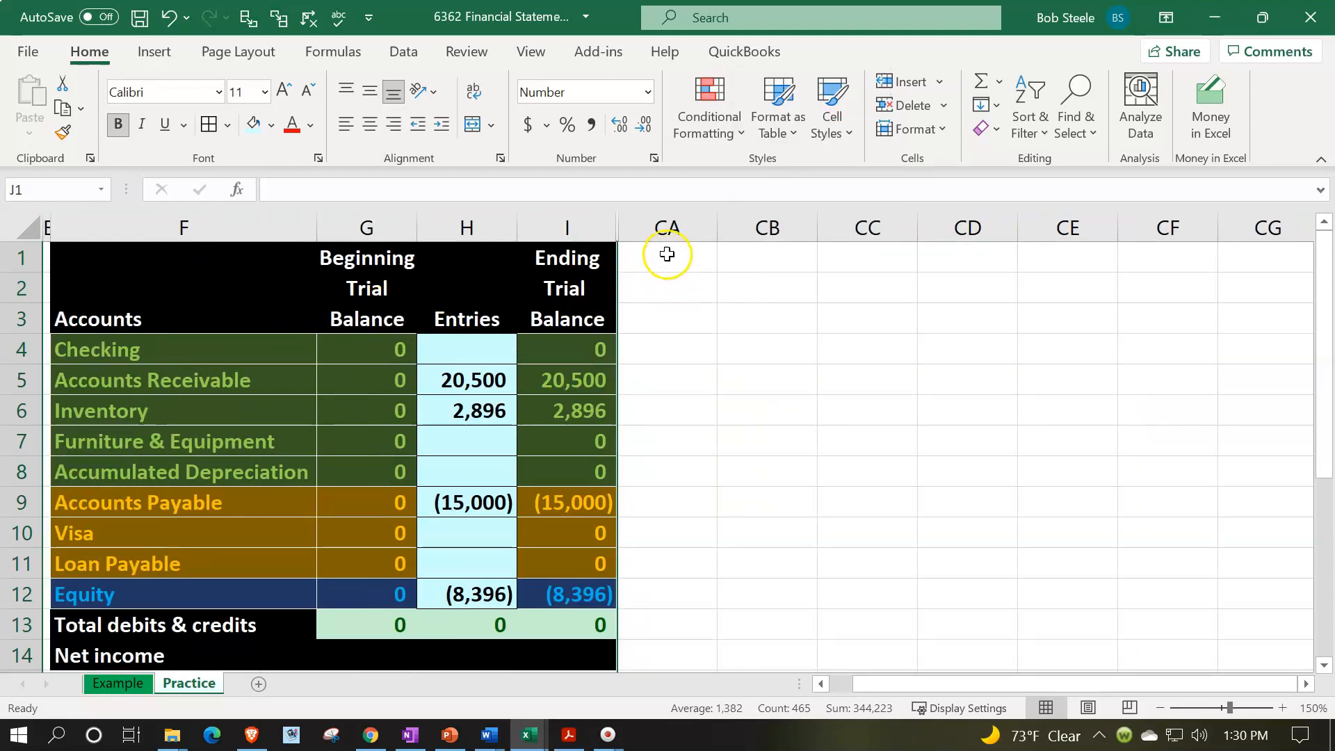
# - Narrow column CA to a thin spacer and enter the title "Balance Sheet" in cell CB1
pyautogui.click(667, 254)
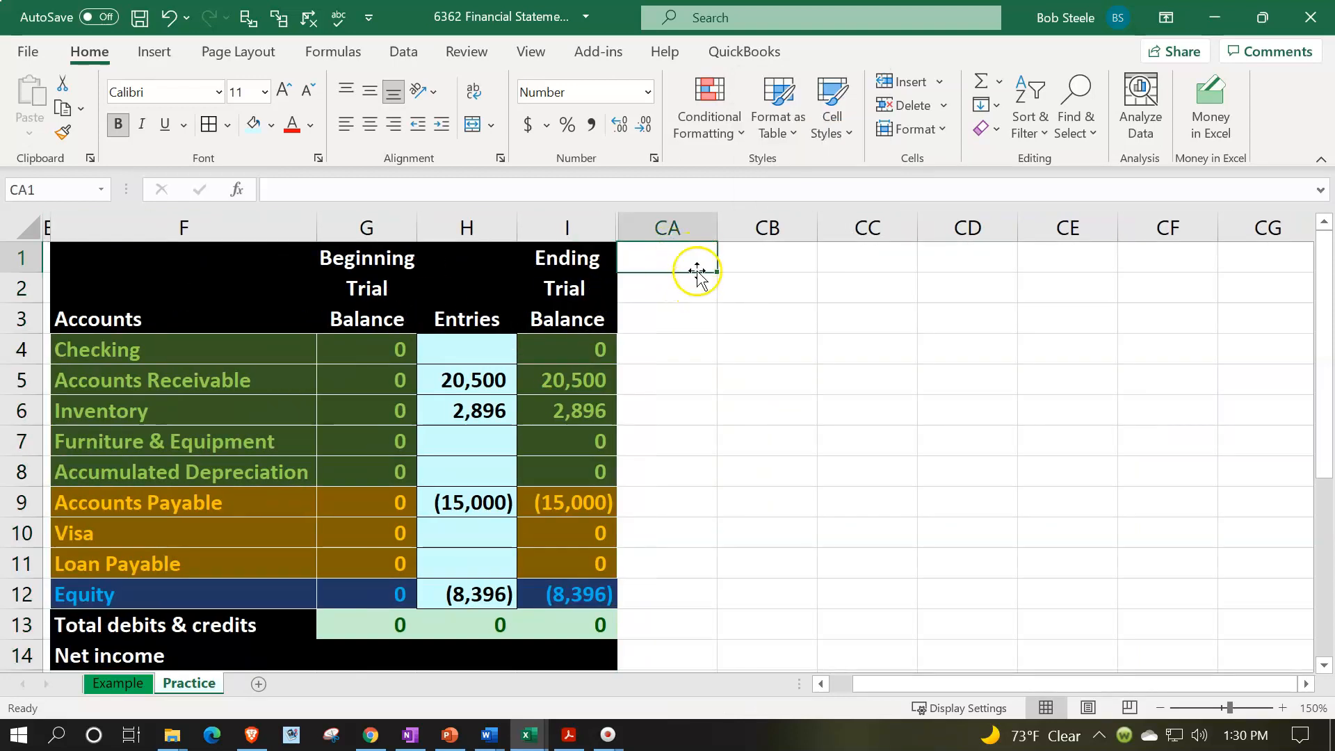
pyautogui.moveTo(718, 229); pyautogui.dragTo(626, 235)
pyautogui.click(690, 255)
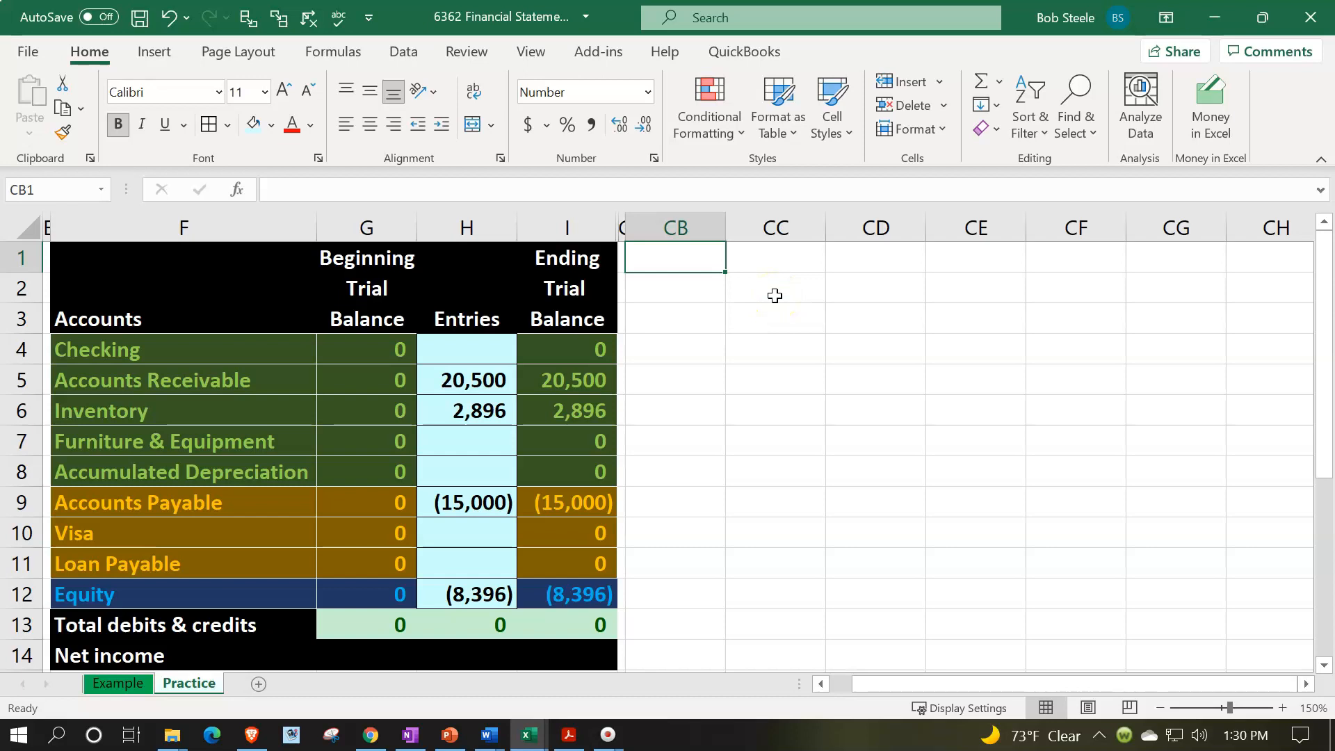
pyautogui.write('Balance ')
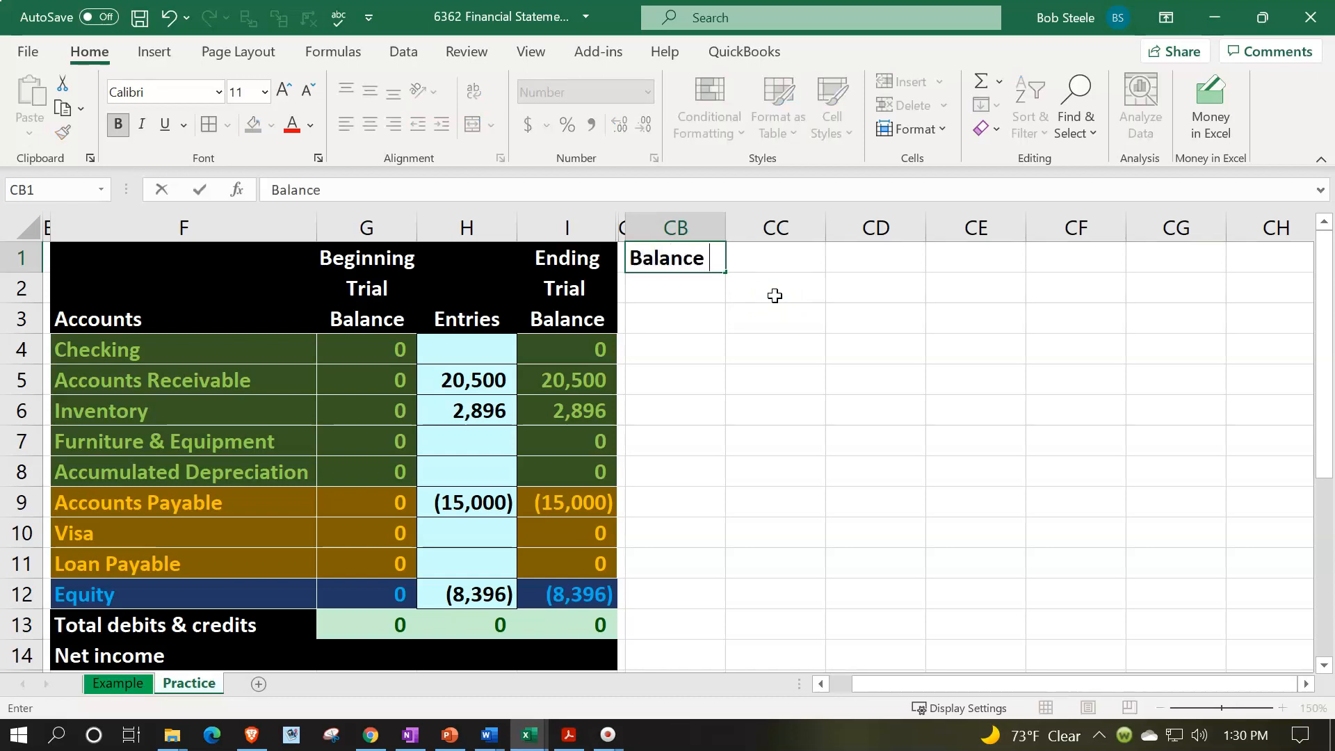
pyautogui.write('Sheet')
pyautogui.press('Return')
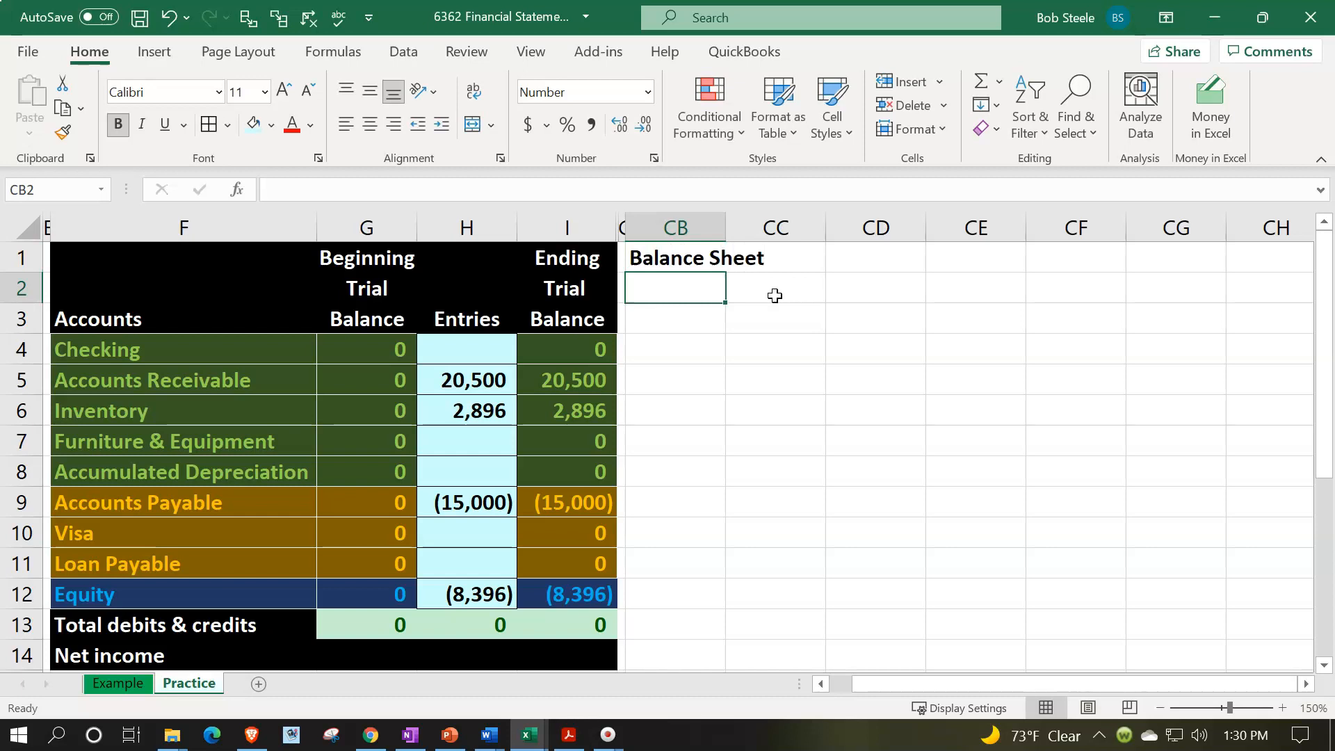
# - Format the header range CB1:CG1 with a black fill and white font
pyautogui.moveTo(670, 258); pyautogui.dragTo(1136, 252)
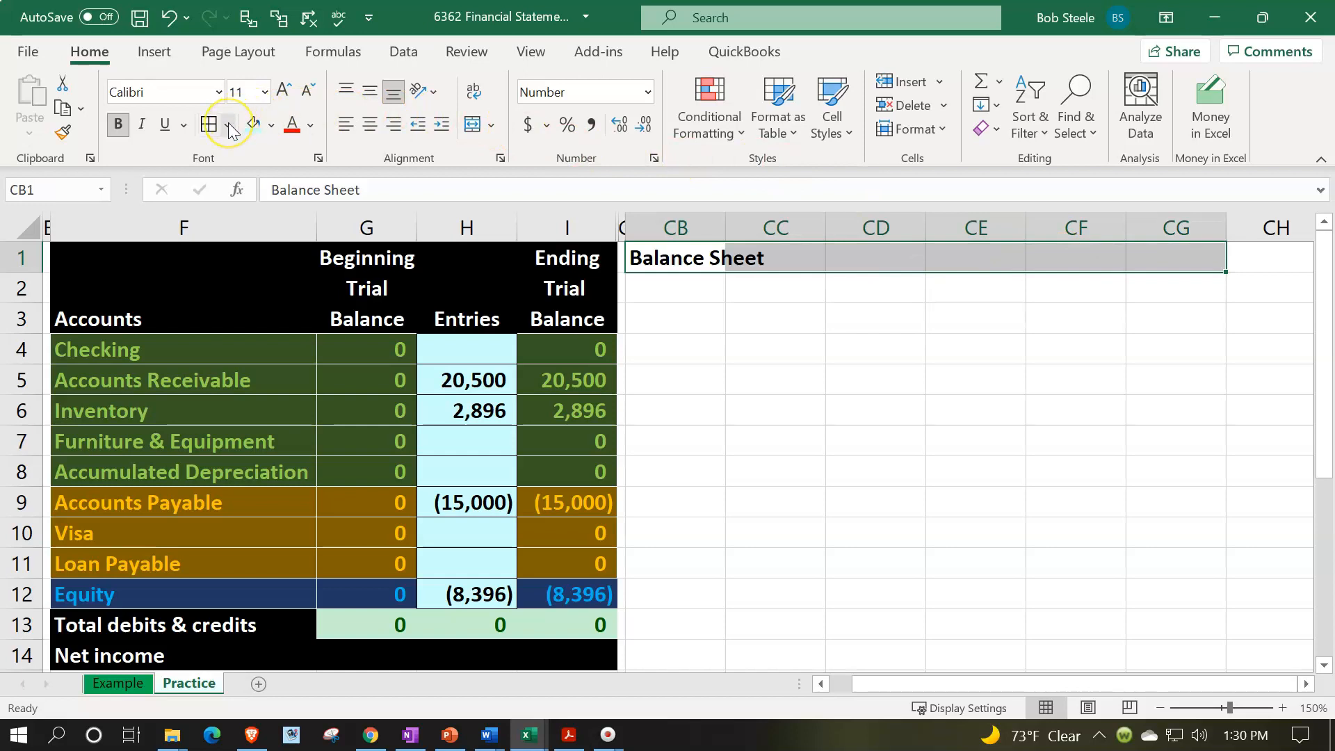
pyautogui.click(274, 126)
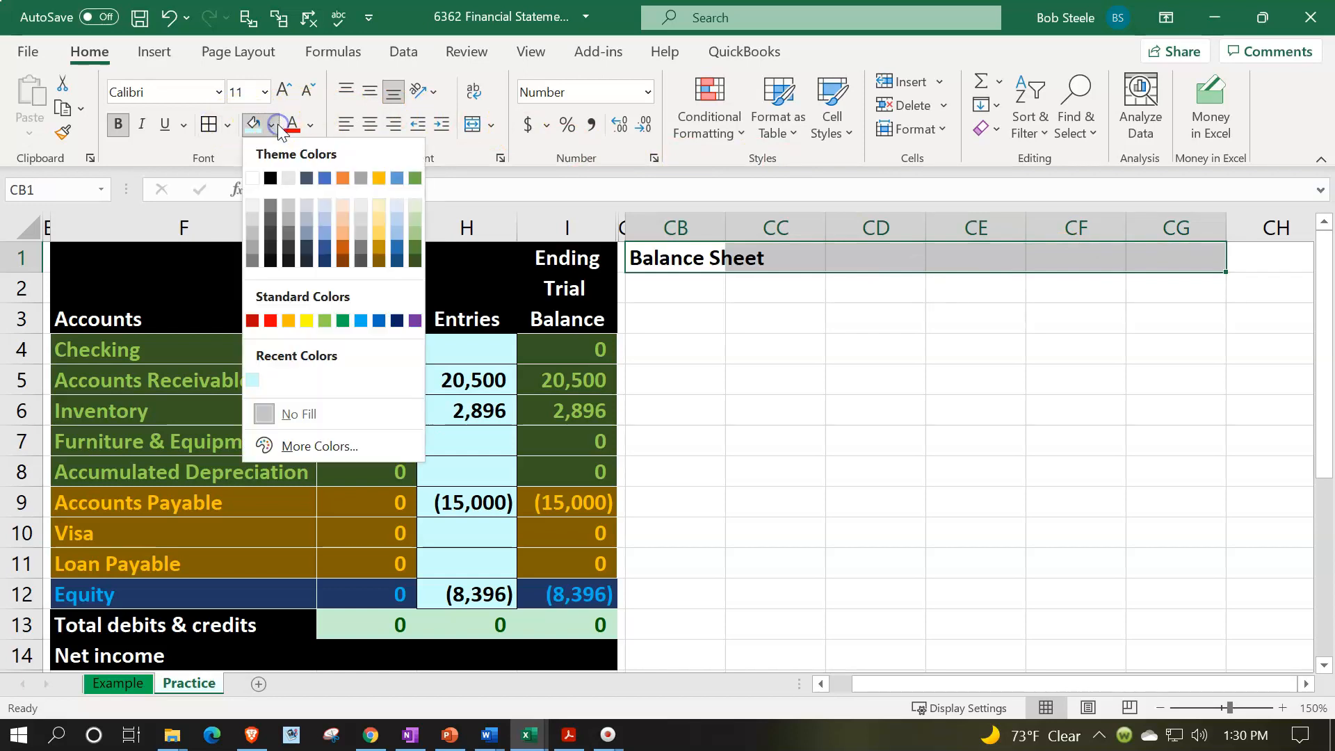
pyautogui.click(271, 178)
pyautogui.click(311, 126)
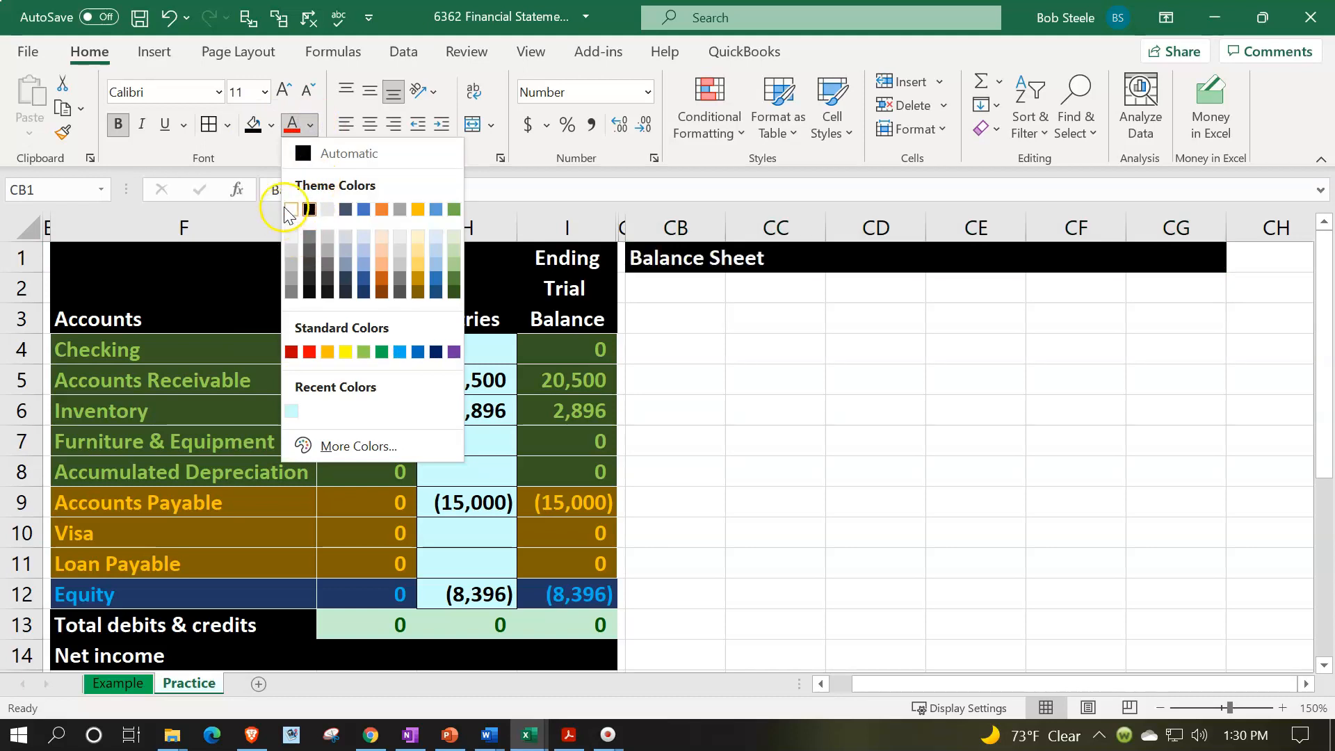
pyautogui.click(290, 208)
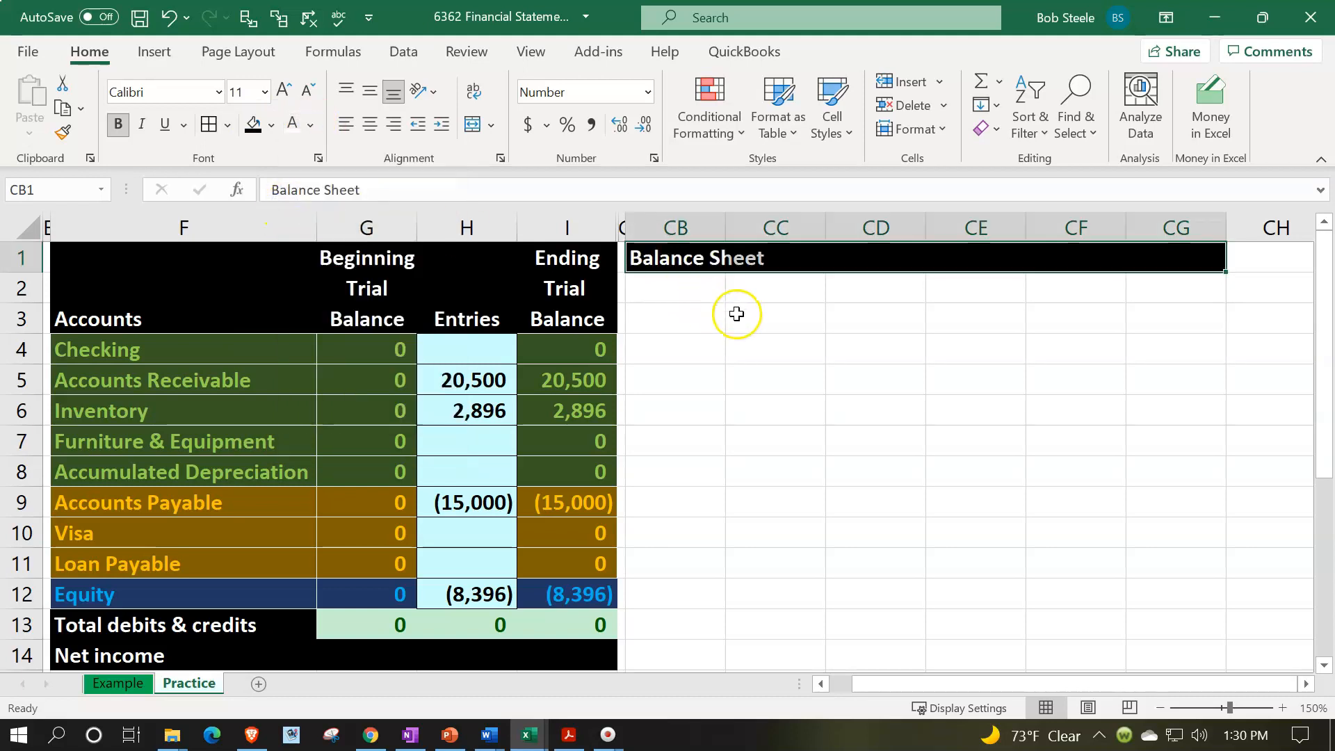
# - Enter the section heading "Assets:" in cell CB2 beneath the Balance Sheet title
pyautogui.click(660, 295)
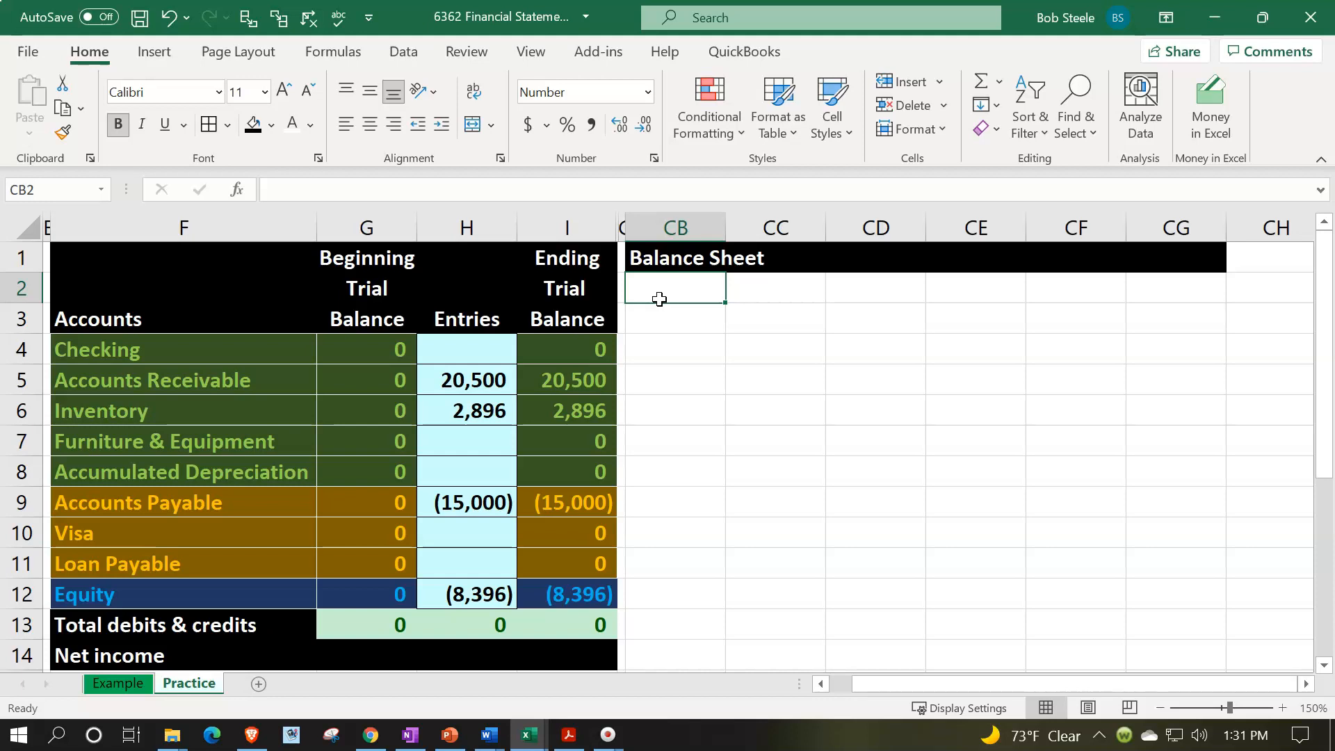
pyautogui.moveTo(671, 372); pyautogui.dragTo(981, 368)
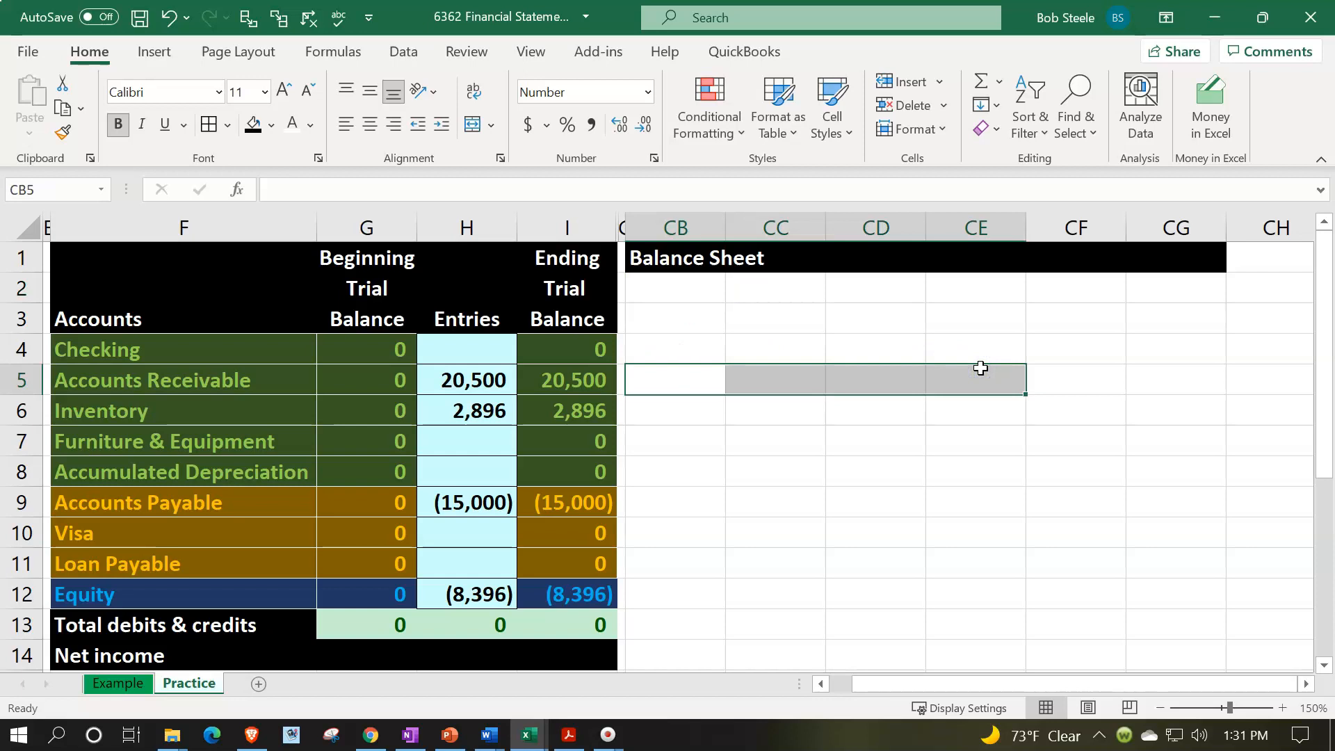
pyautogui.click(704, 290)
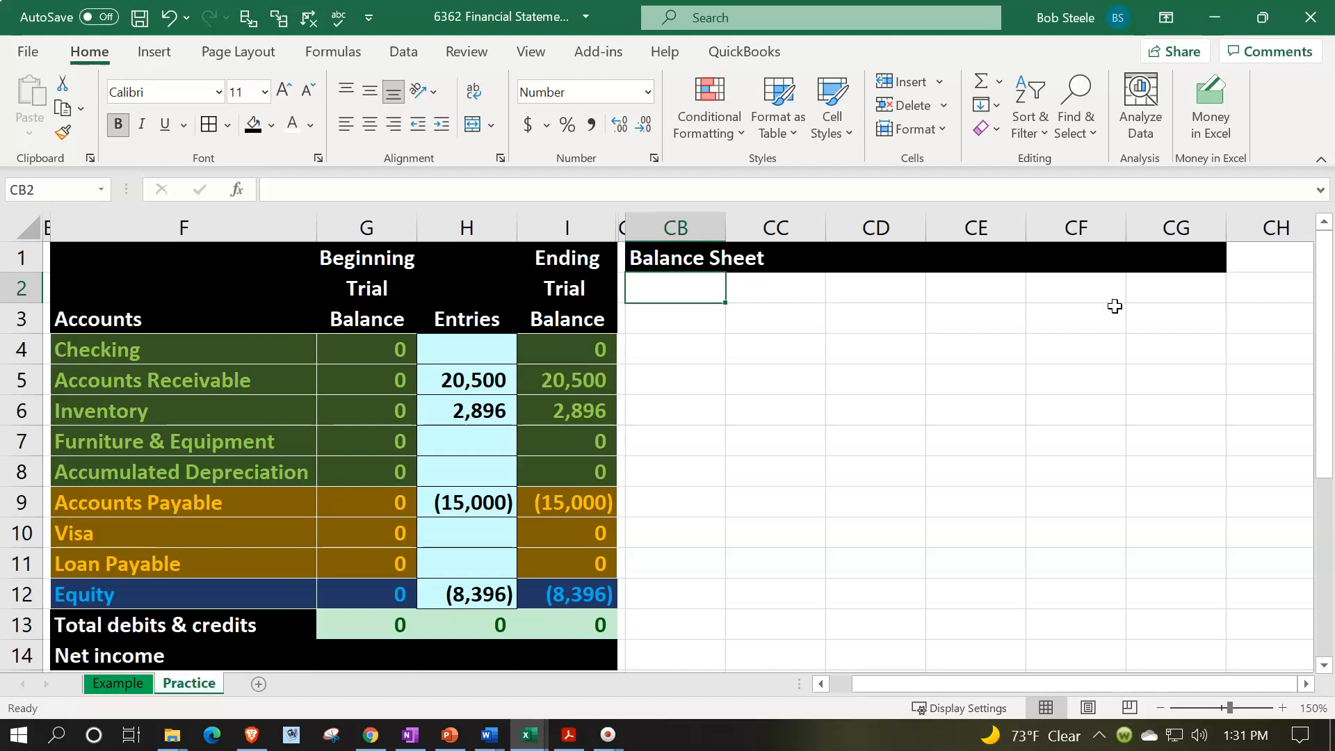
pyautogui.write('A')
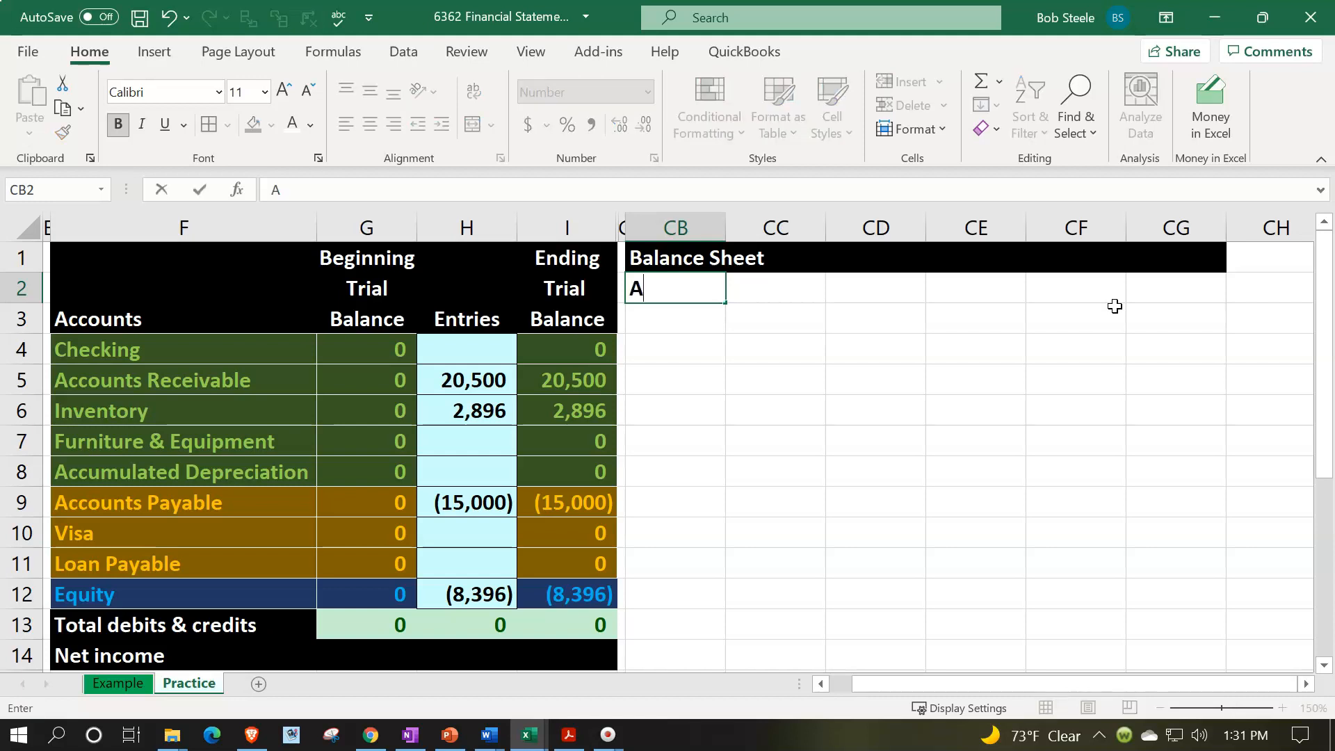
pyautogui.write('ssets:')
pyautogui.press('Return')
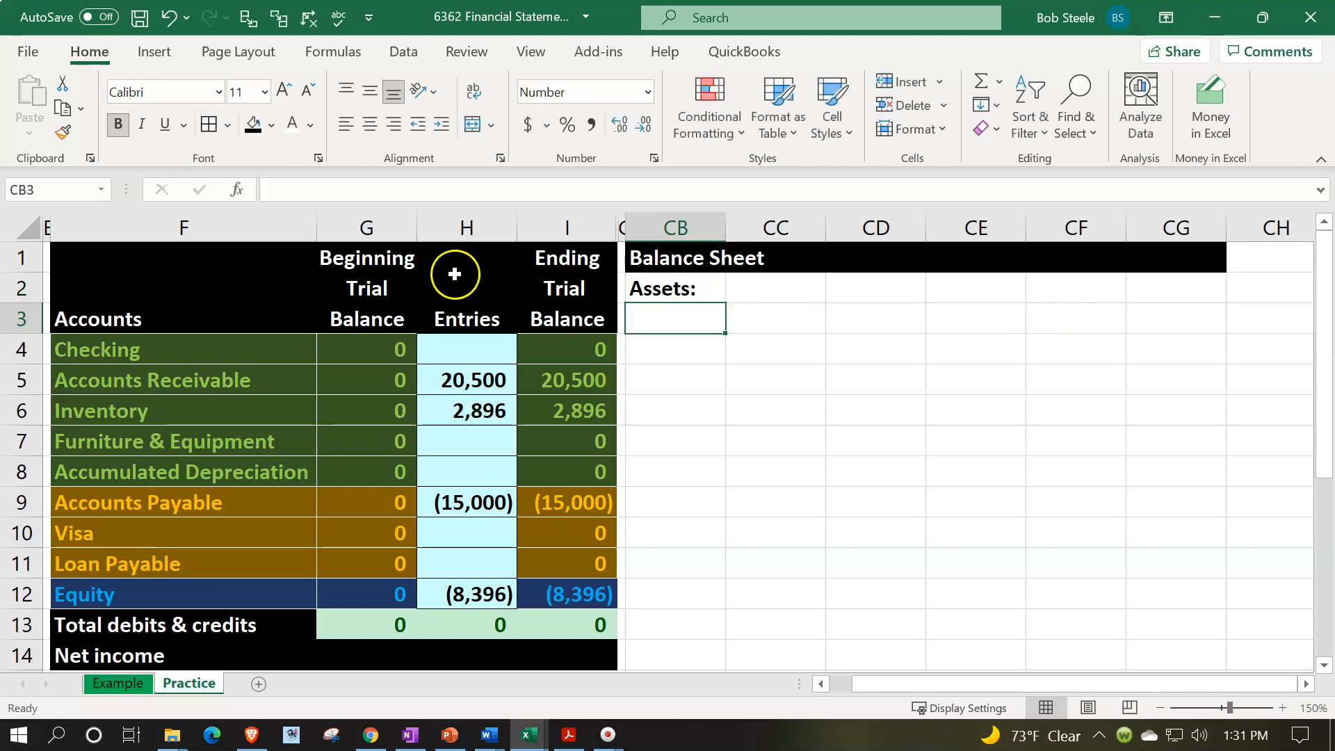
# - Copy the green formatting of the Checking account cell F4 onto the Assets heading in CB2
pyautogui.click(184, 351)
pyautogui.click(63, 132)
pyautogui.click(64, 132)
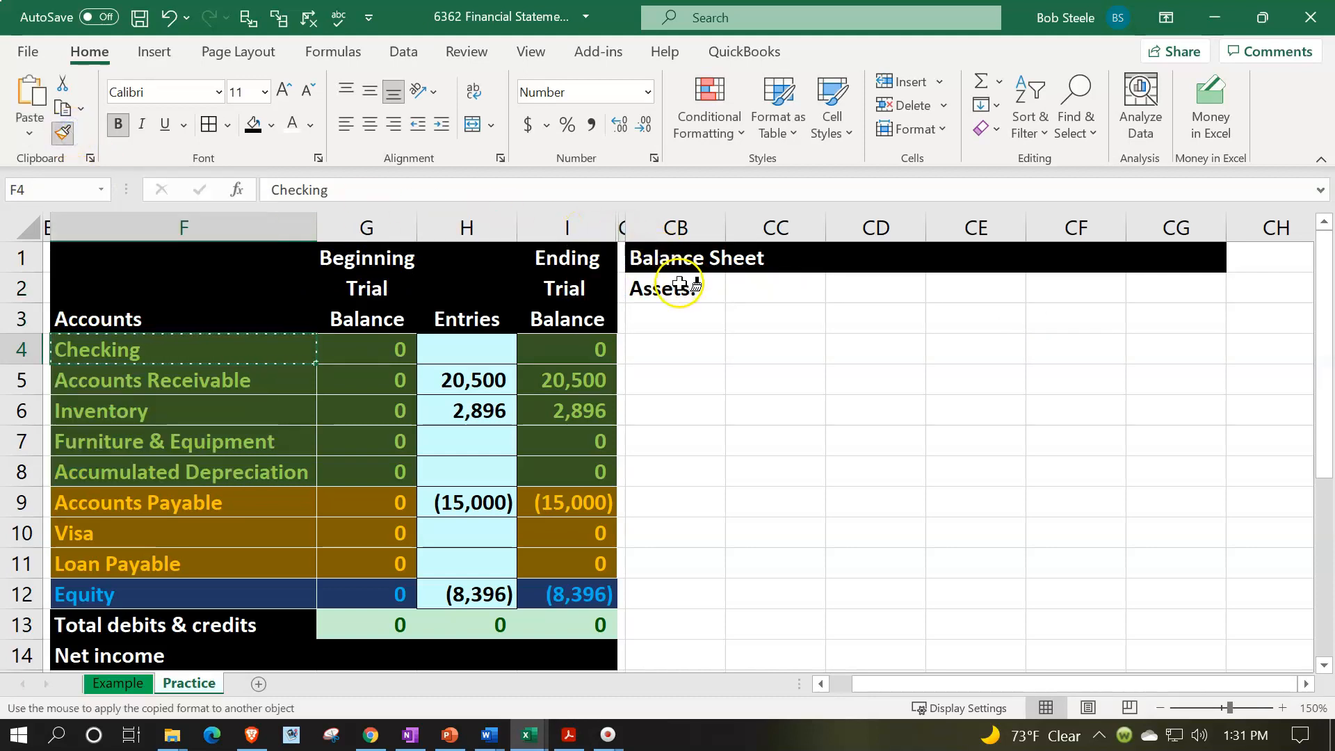
pyautogui.click(678, 283)
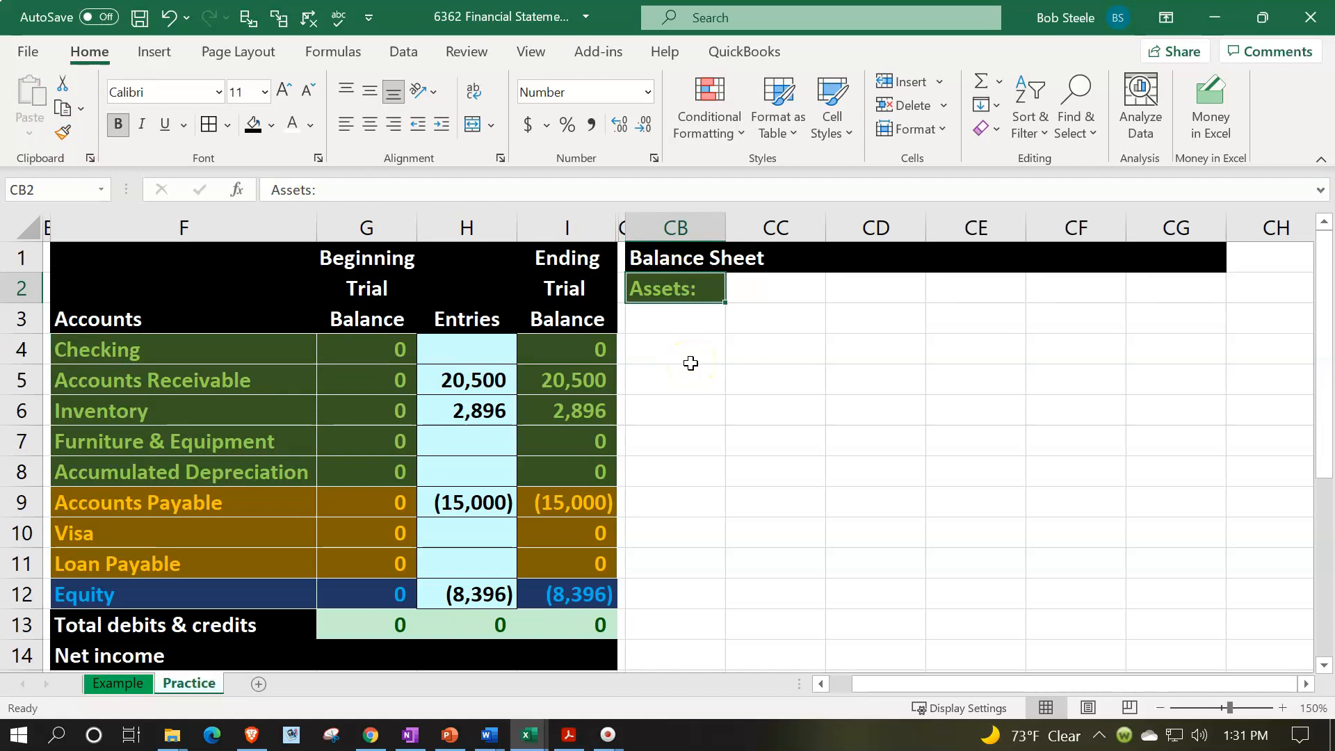
# - Enter the subheading "Current asset:" in cell CB3 beneath the Assets heading
pyautogui.click(680, 321)
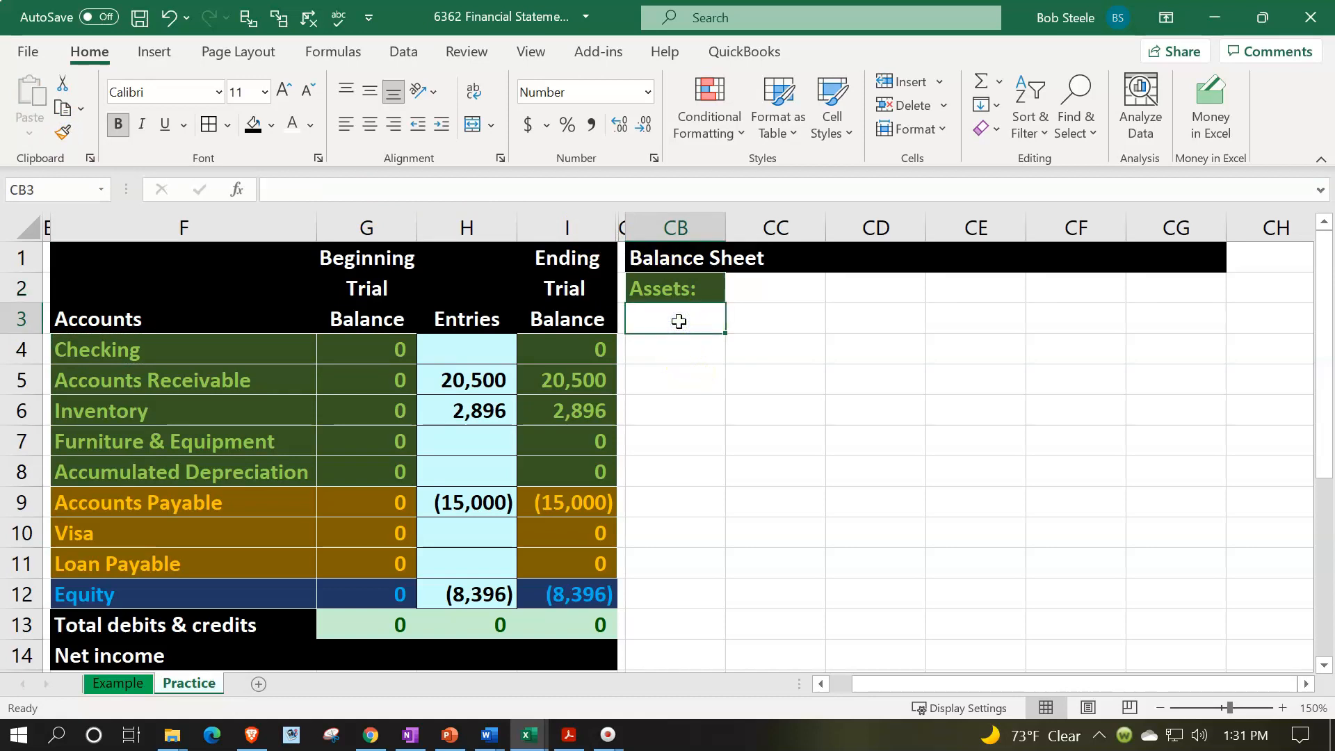
pyautogui.write('Current asset')
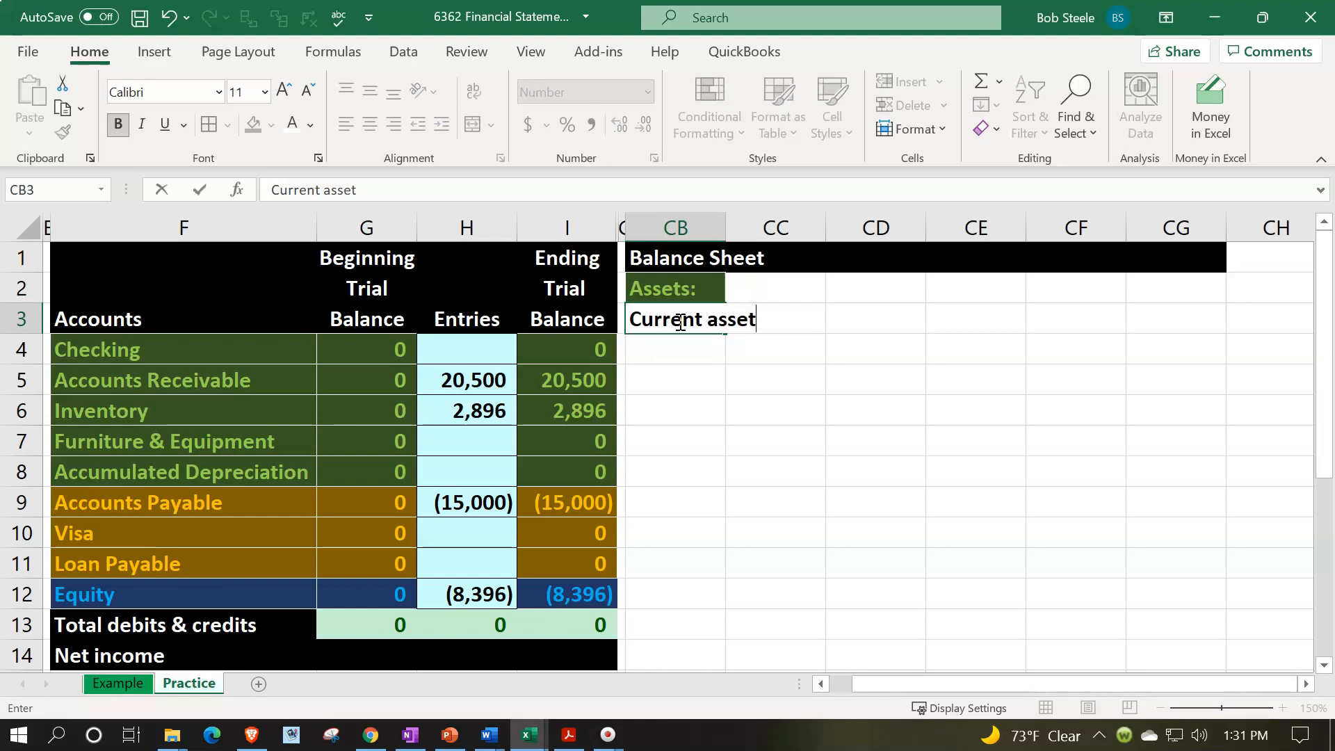
pyautogui.write(':')
pyautogui.press('Return')
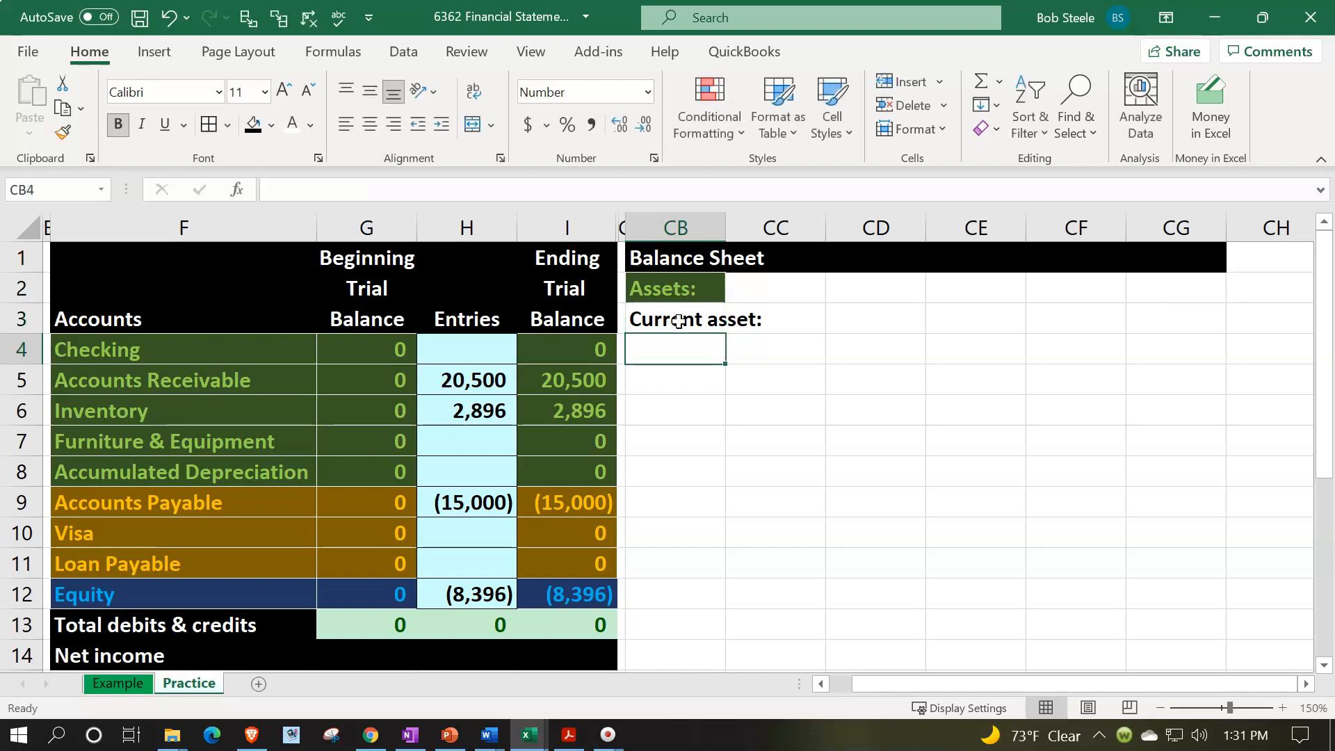
# - Examine the Checking, Accounts Receivable and Inventory rows of the trial balance as current asset accounts
pyautogui.click(212, 373)
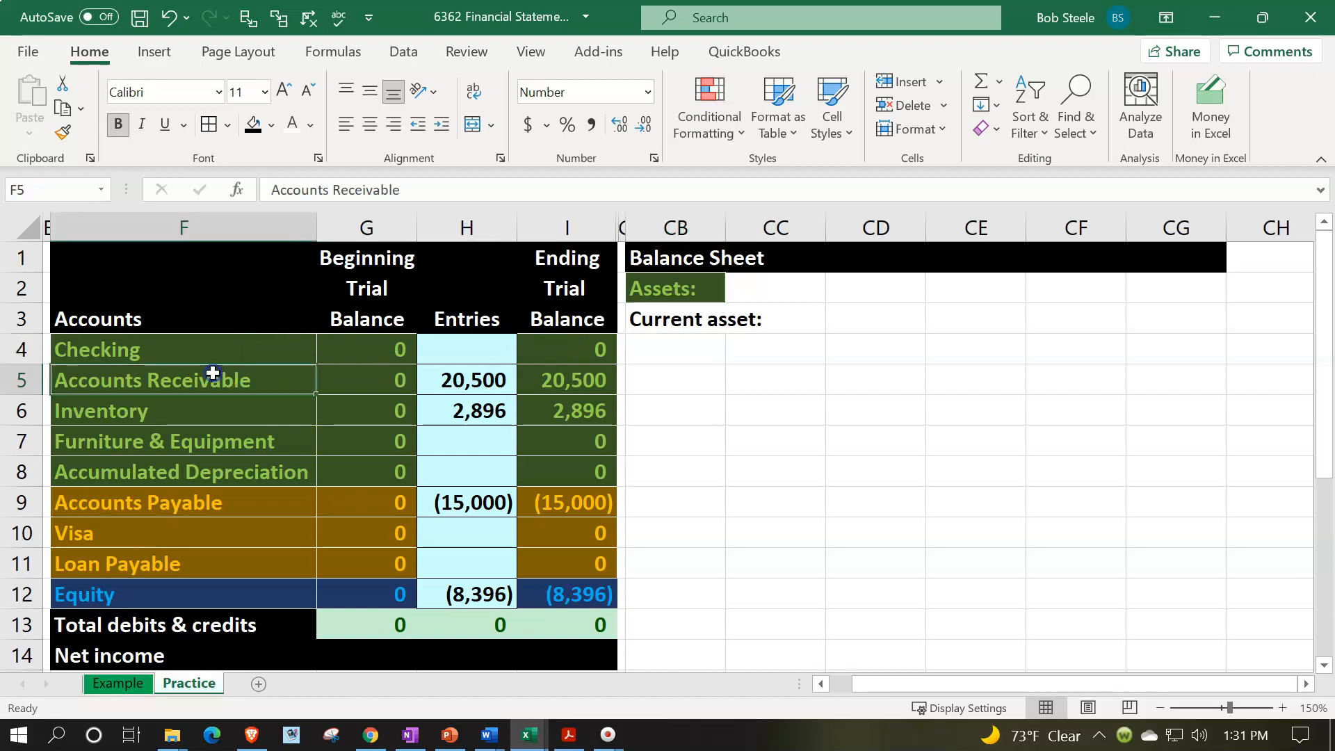
pyautogui.press('Up')
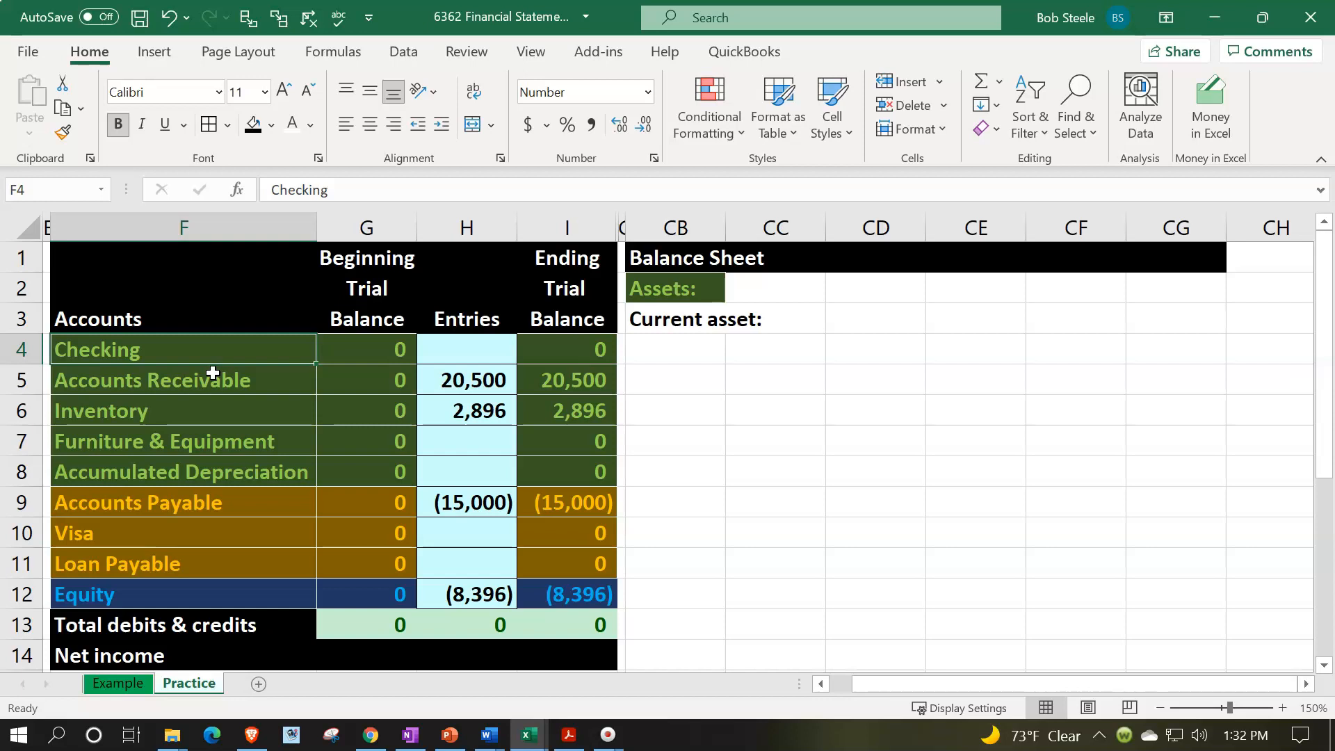
pyautogui.click(212, 374)
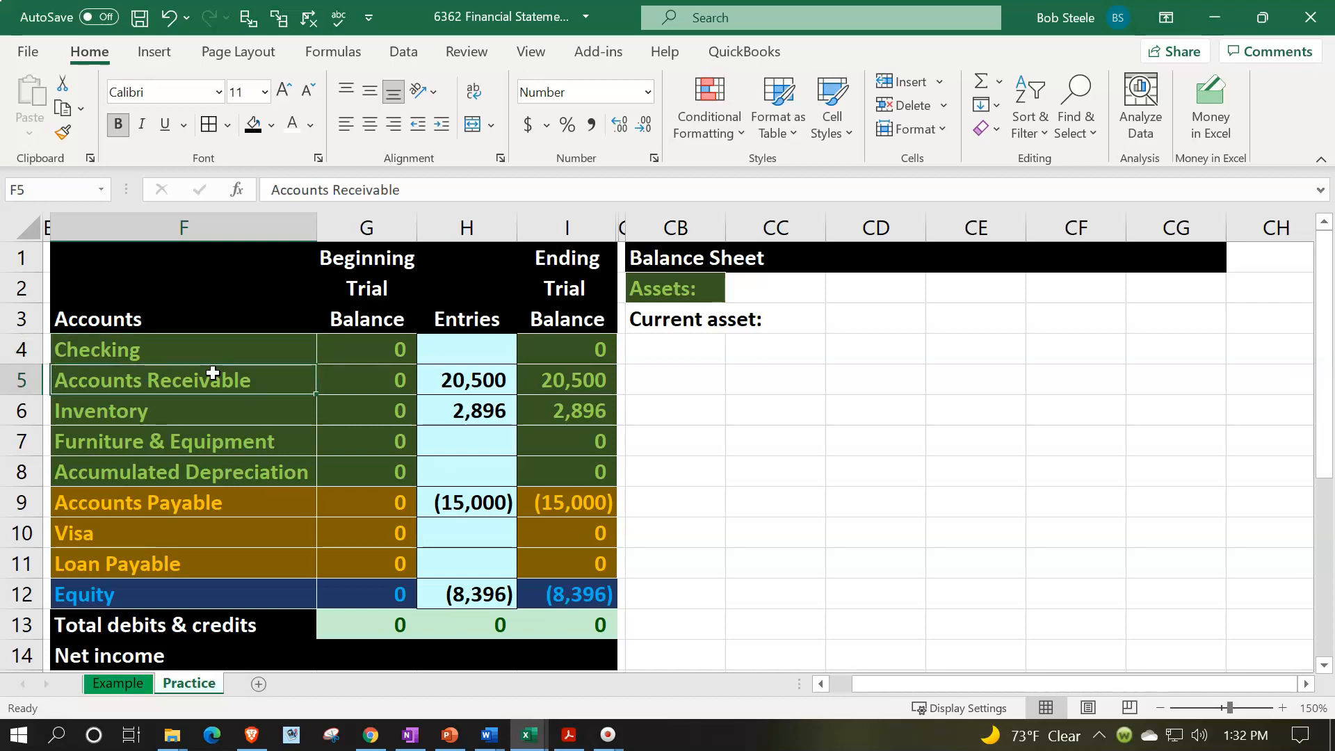
pyautogui.press('Down')
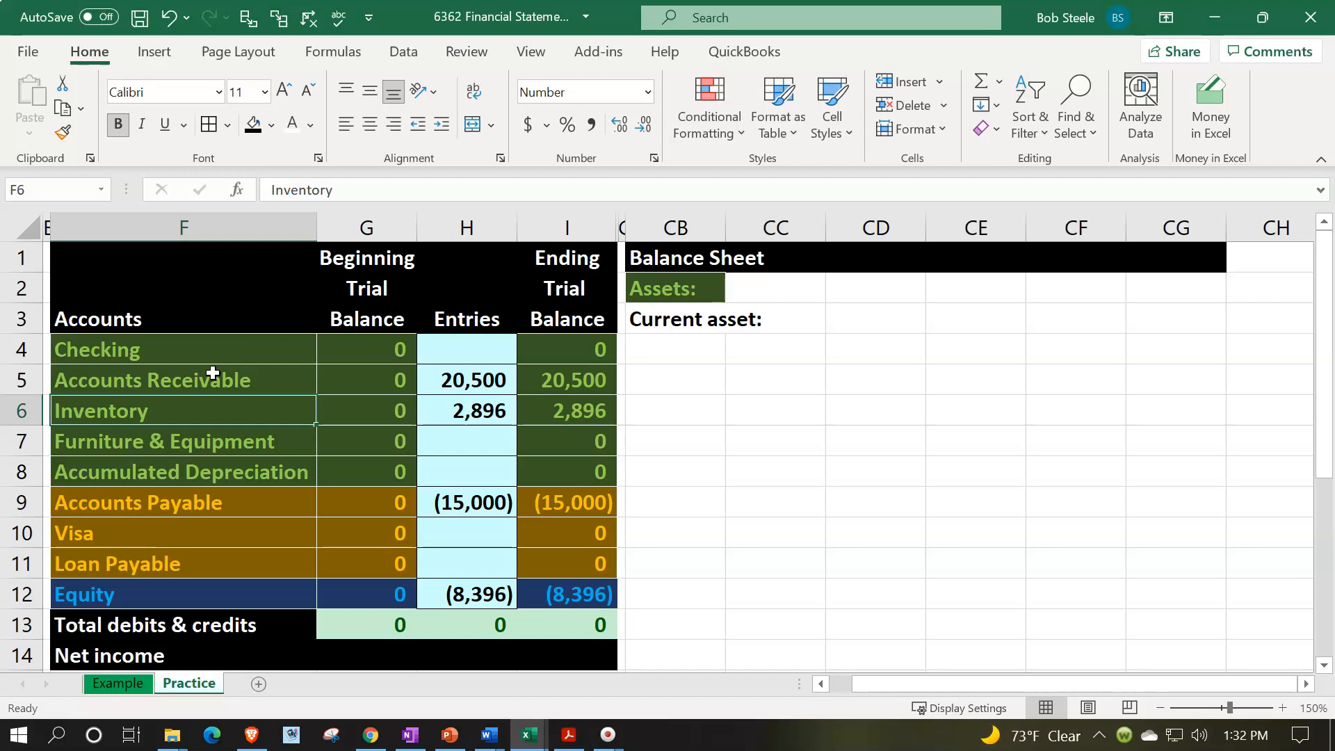
pyautogui.press('Right')
pyautogui.press('Right')
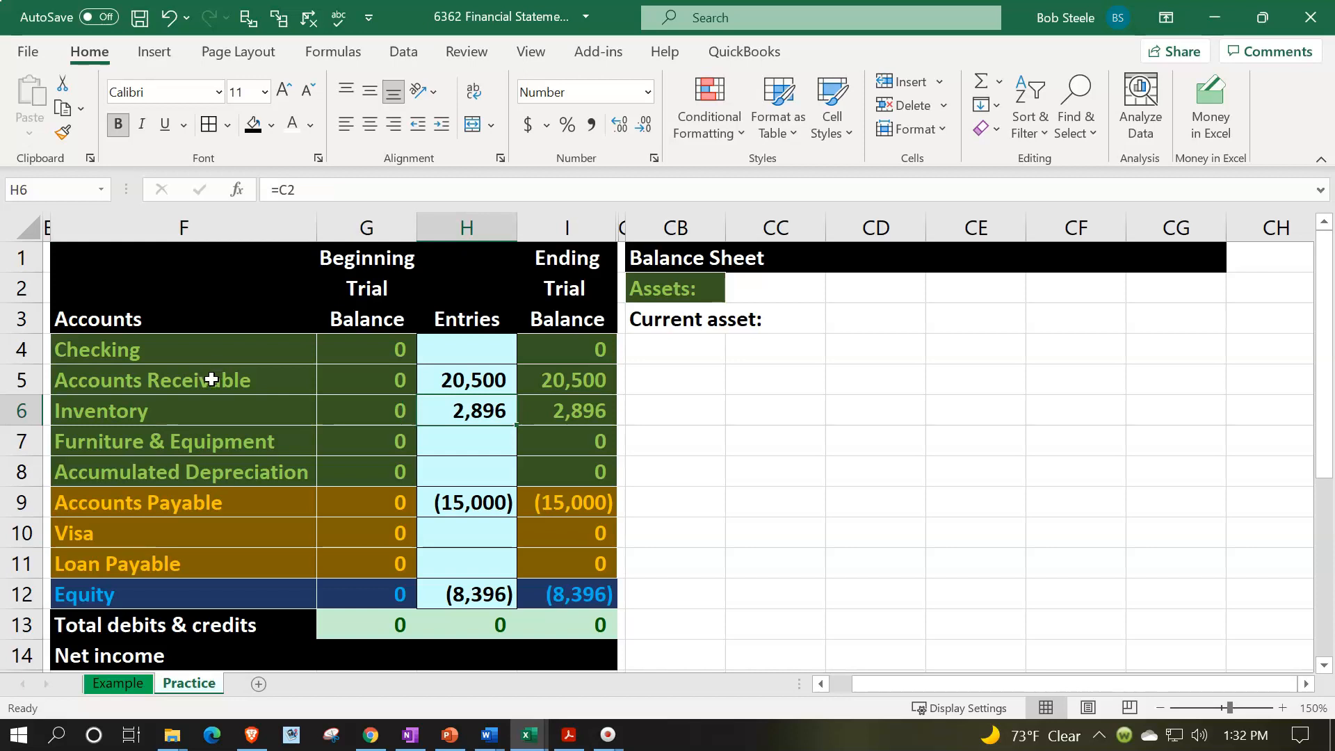
pyautogui.click(183, 358)
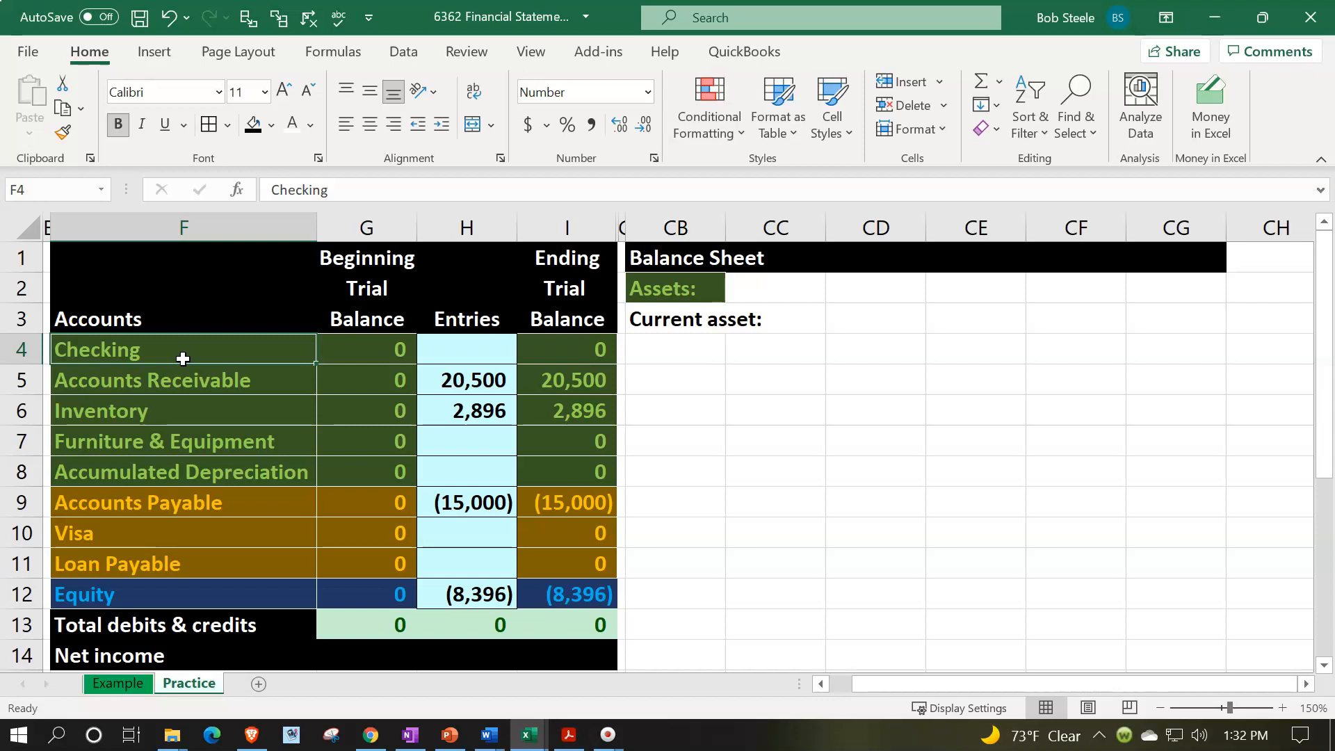
pyautogui.press('Down')
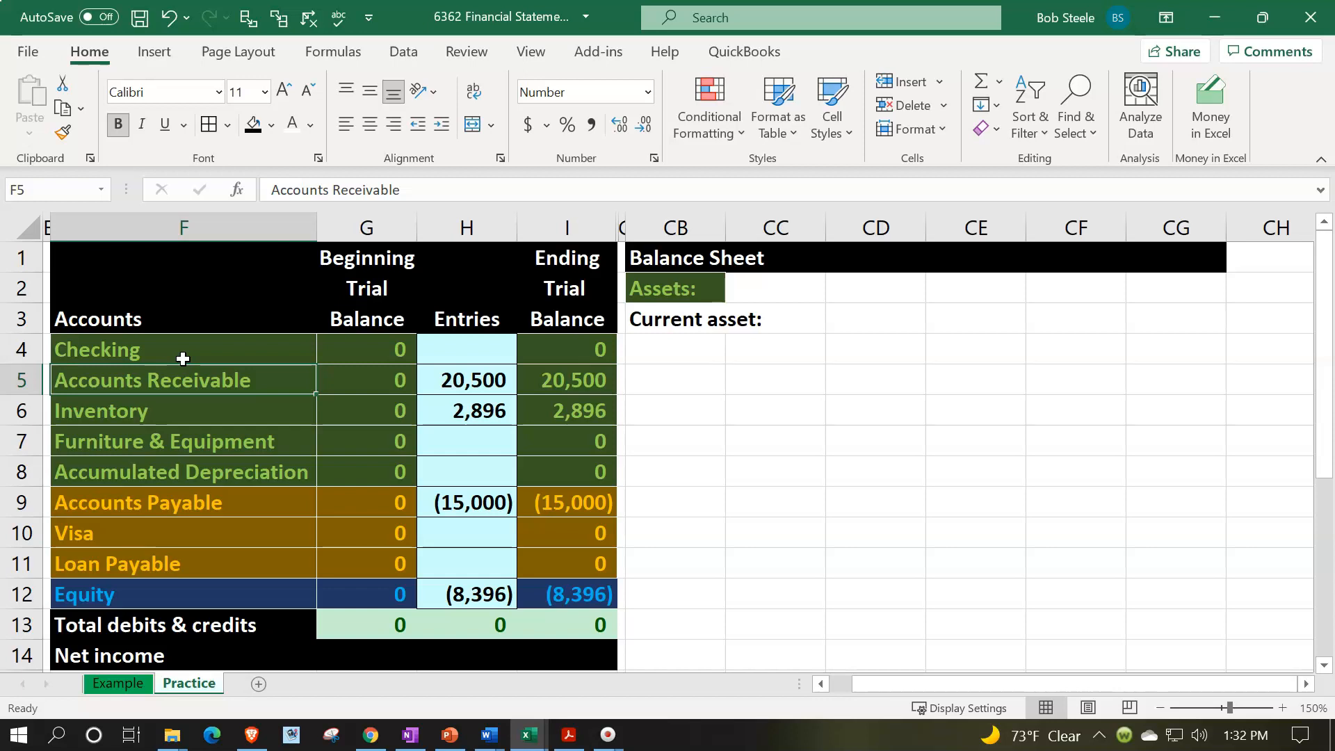
# - Link cell CB4 to the Checking account name with the formula =F4
pyautogui.press('Right')
pyautogui.press('Right')
pyautogui.press('Right')
pyautogui.press('Right')
pyautogui.press('Up')
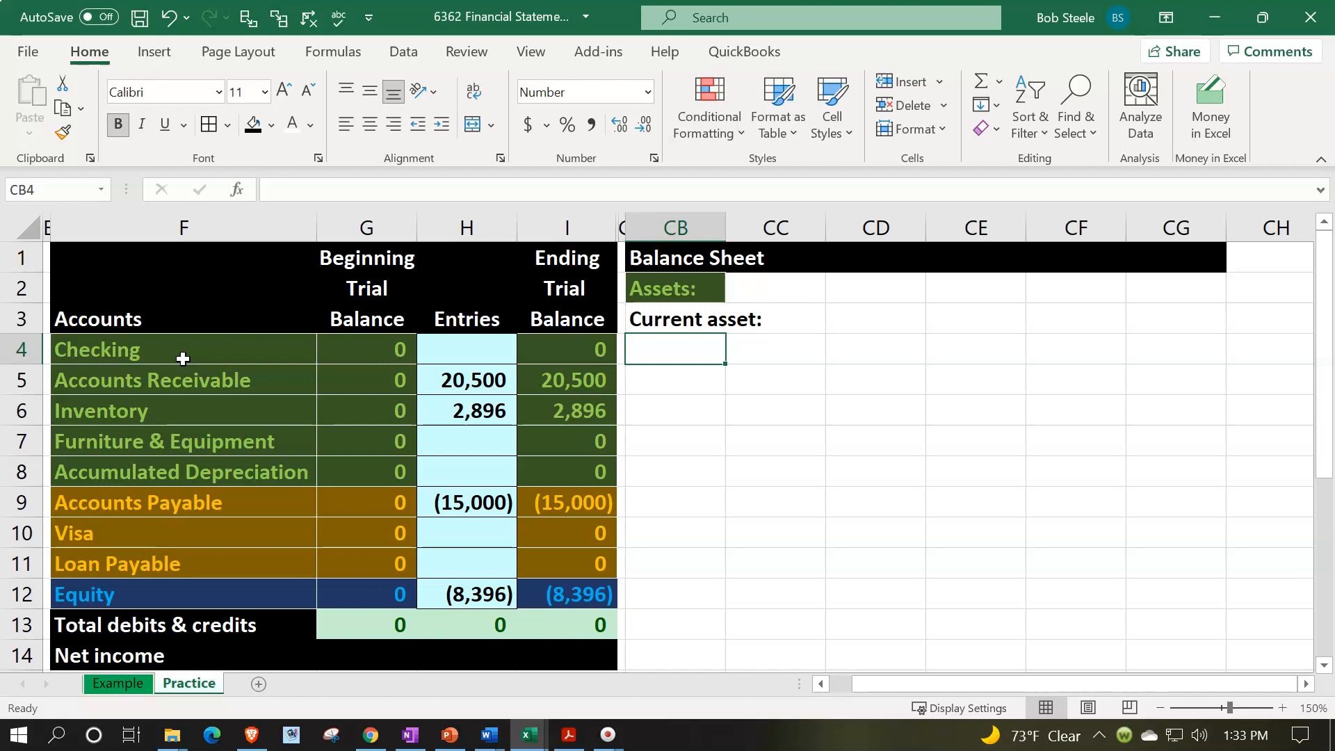
pyautogui.write('=')
pyautogui.press('Left')
pyautogui.press('Left')
pyautogui.press('Left')
pyautogui.press('Left')
pyautogui.press('Left')
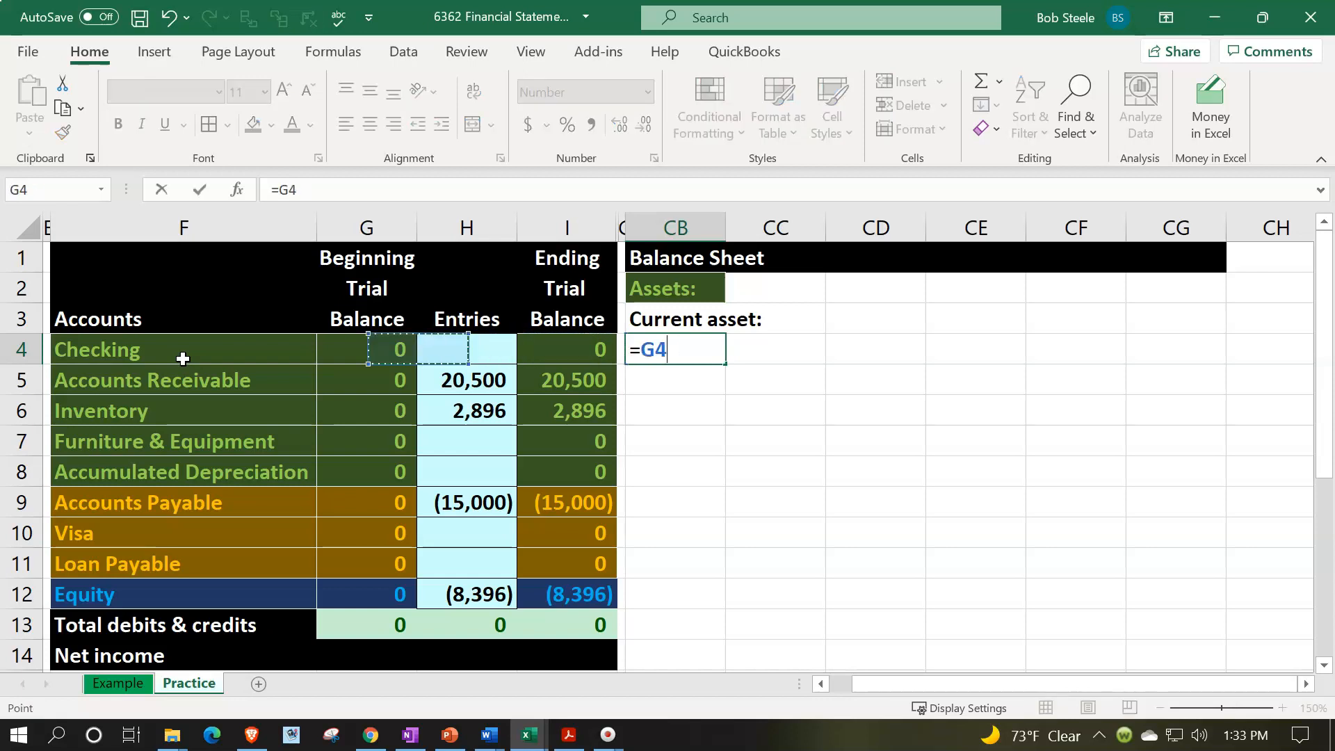
pyautogui.press('Return')
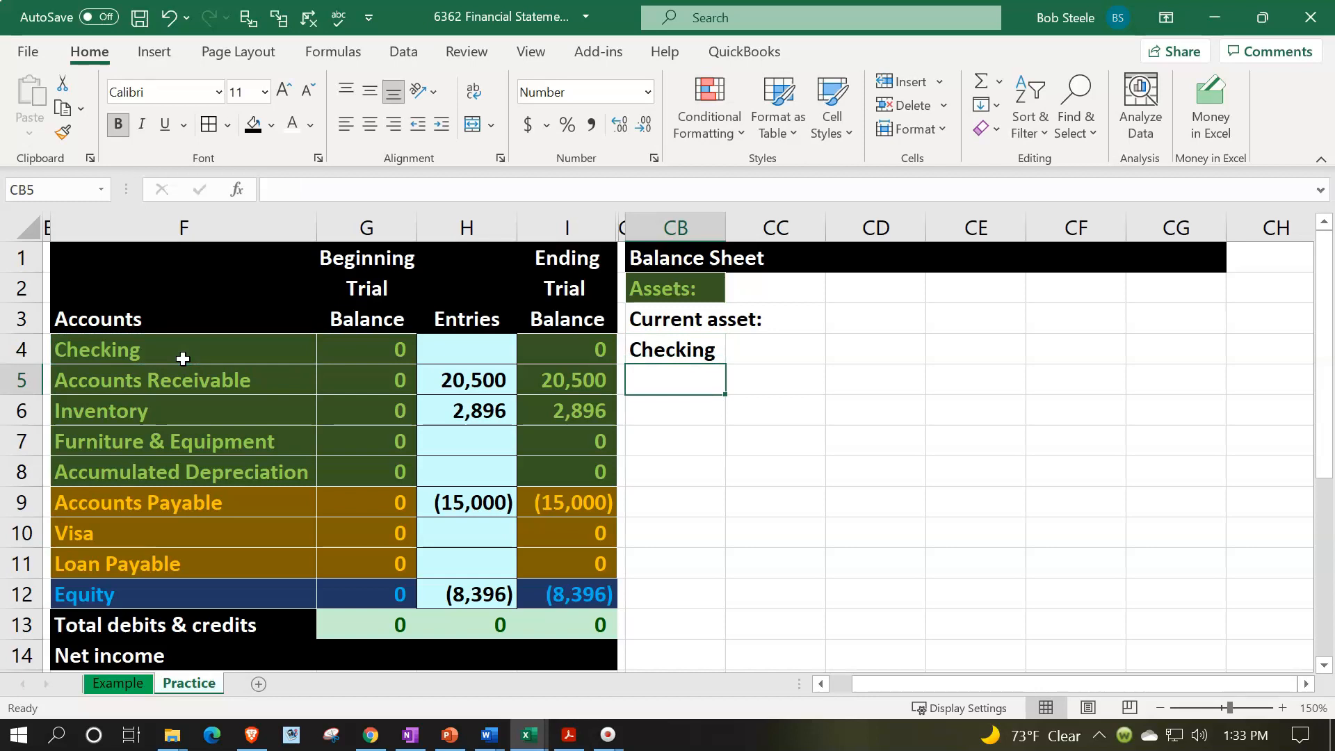
# - Link cell CB5 to the Accounts Receivable account name with the formula =F5
pyautogui.write('=')
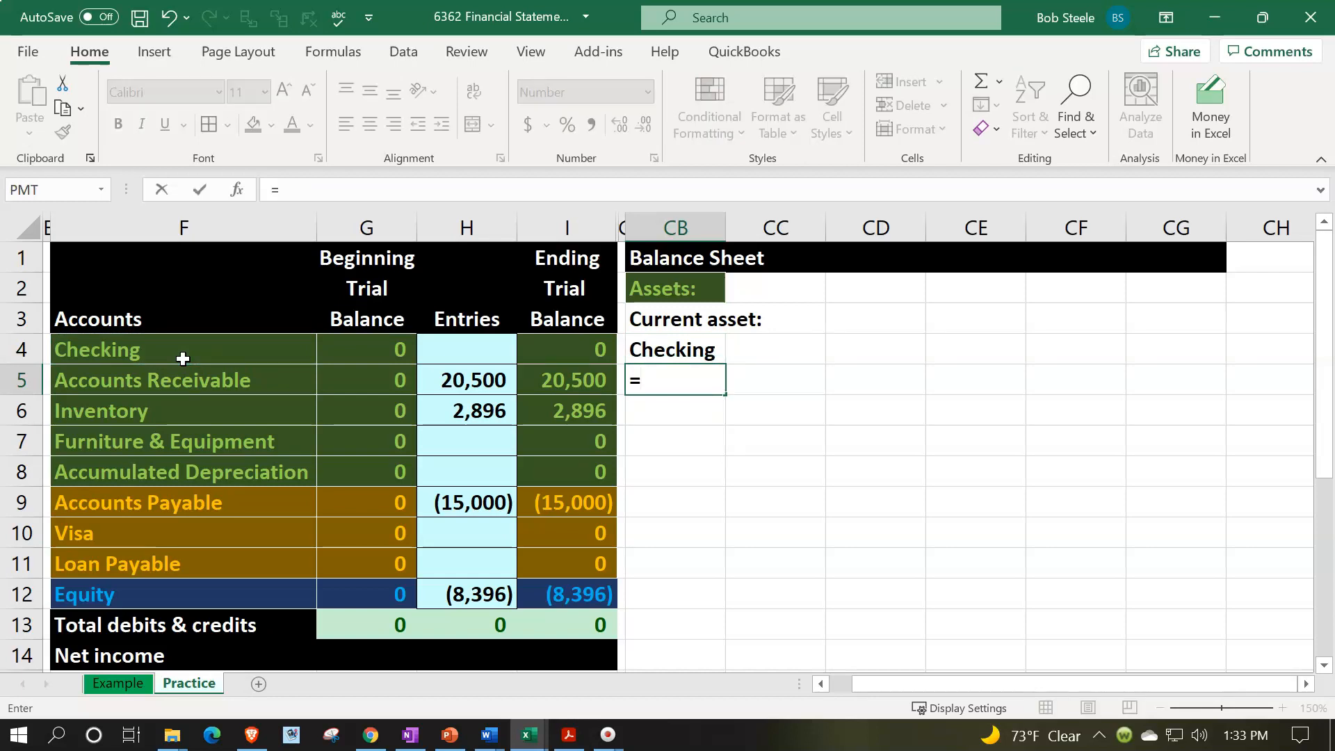
pyautogui.press('Left')
pyautogui.press('Left')
pyautogui.press('Left')
pyautogui.press('Left')
pyautogui.press('Left')
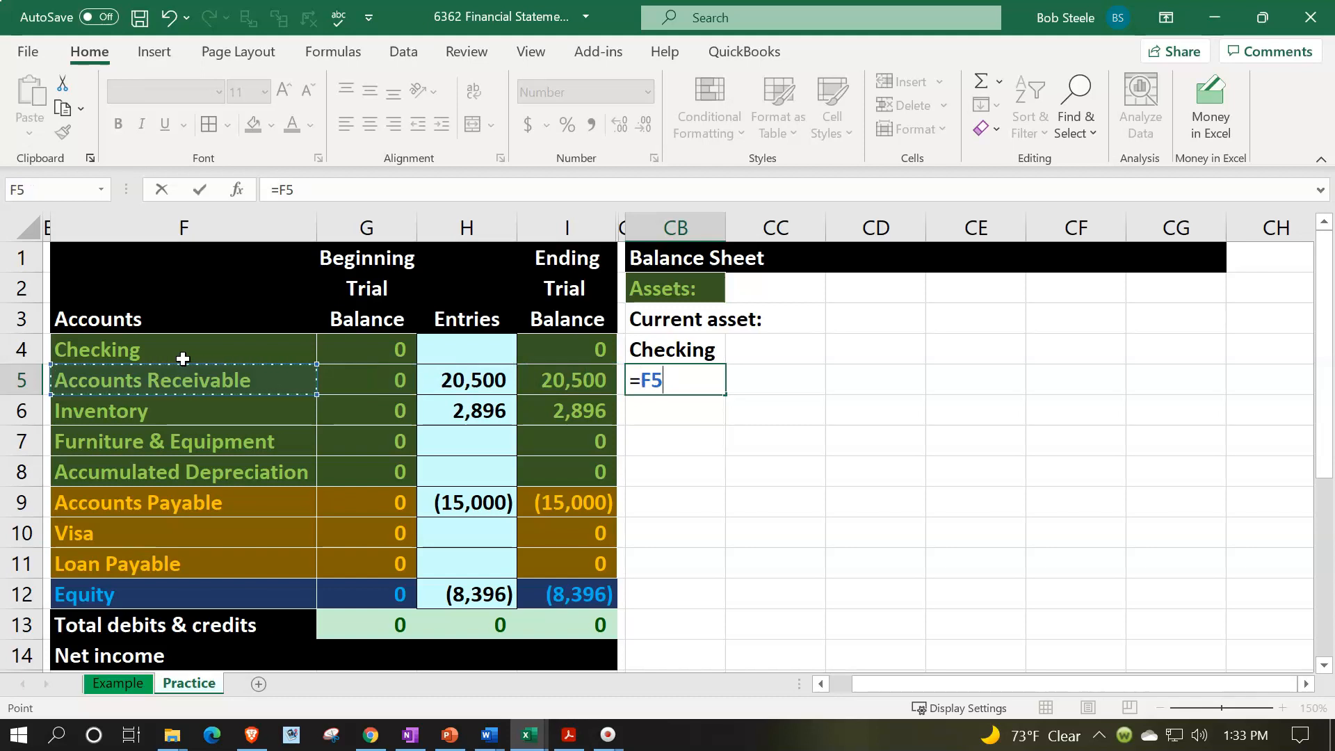
pyautogui.press('Return')
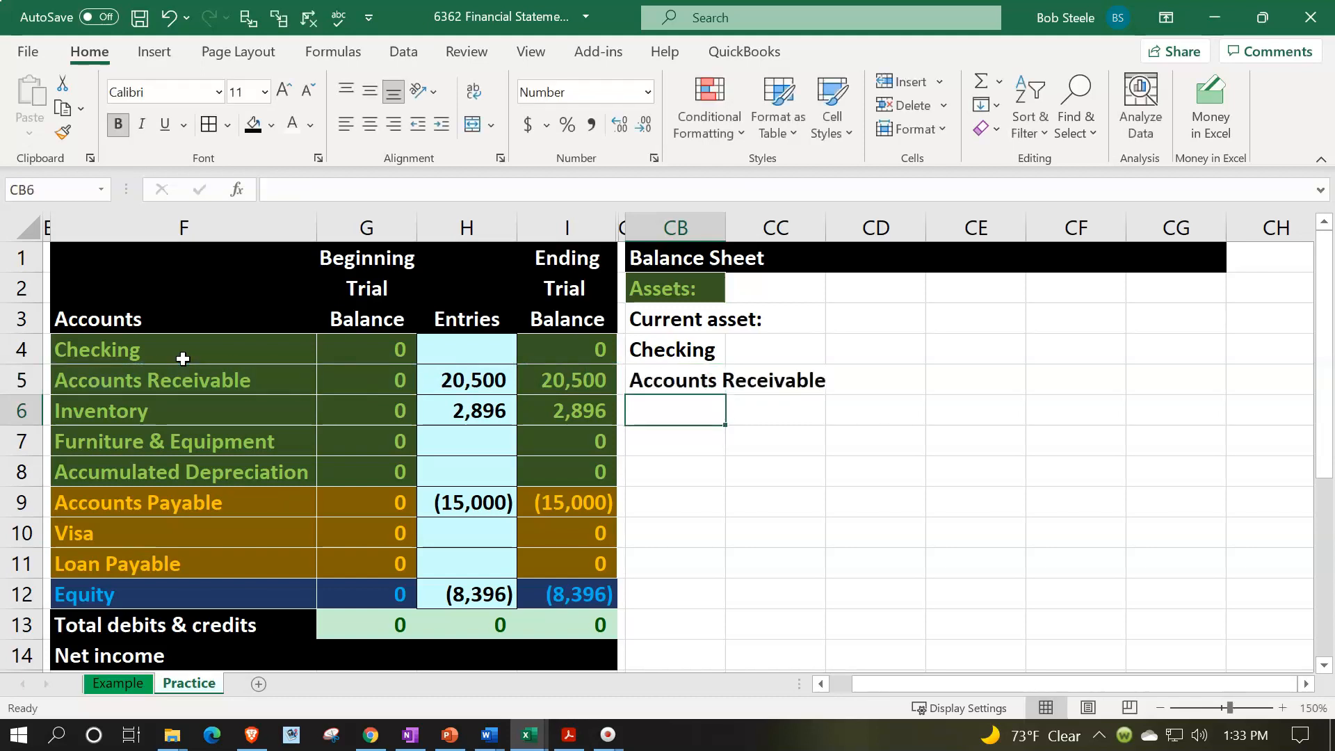
# - Link cell CB6 to the Inventory account name in F6
pyautogui.write('=')
pyautogui.press('Left')
pyautogui.press('Left')
pyautogui.press('Left')
pyautogui.press('Left')
pyautogui.press('Left')
pyautogui.press('Left')
pyautogui.press('Right')
pyautogui.press('Return')
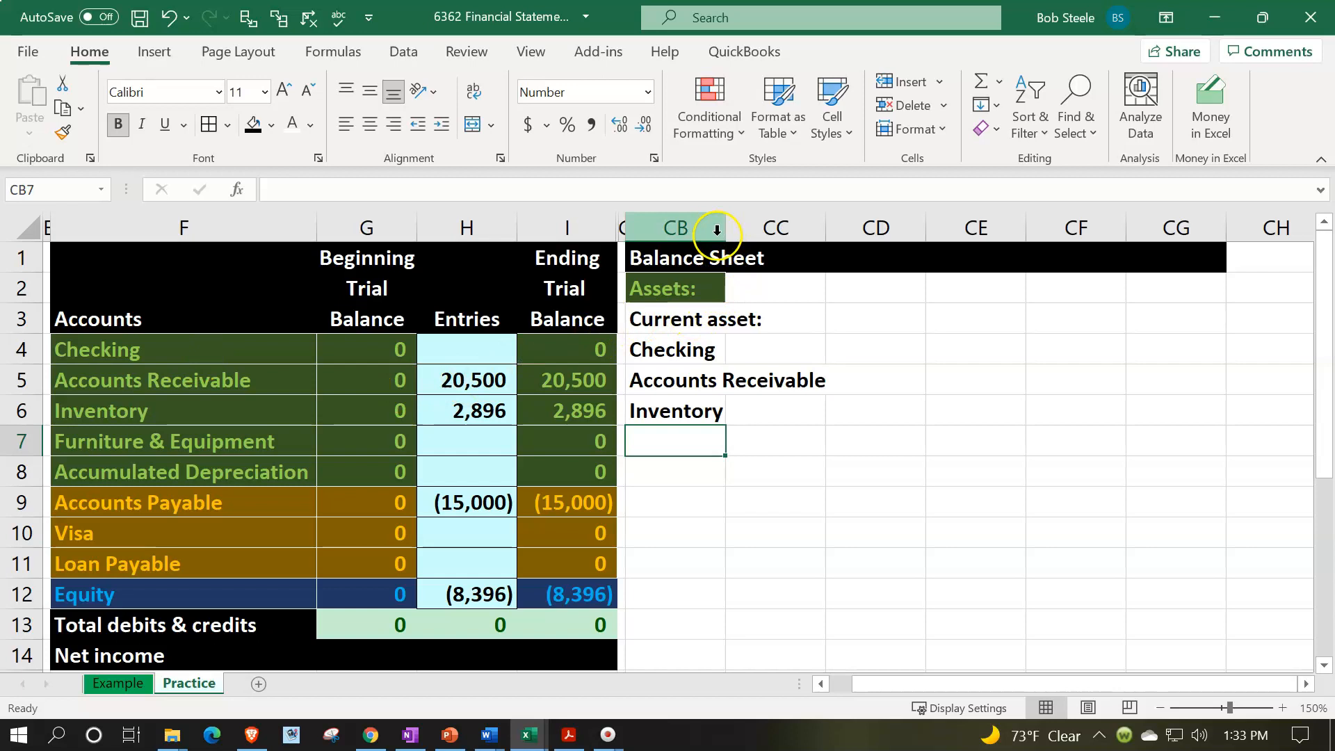
# - Widen column CB to fit the account names and enter the label "Total current assets" in cell CB7
pyautogui.moveTo(728, 232); pyautogui.dragTo(855, 226)
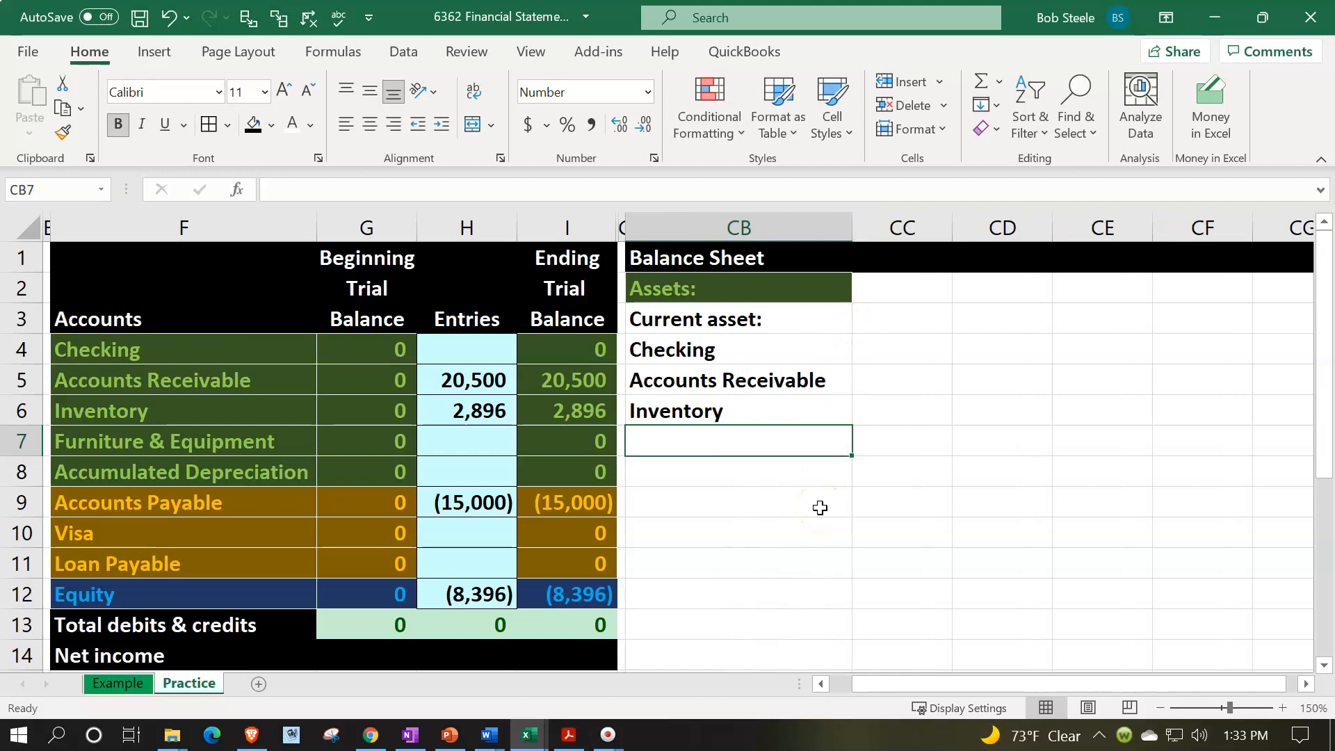
pyautogui.write('Total current assets')
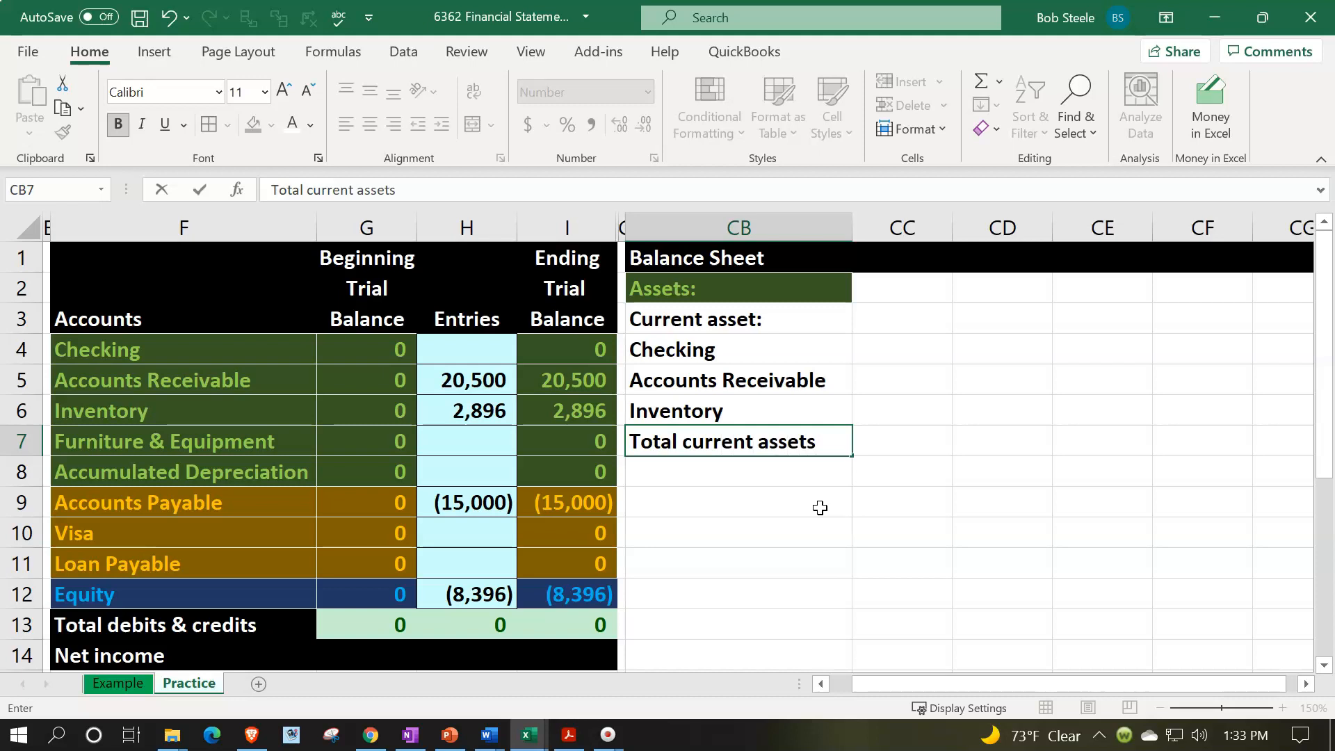
pyautogui.press('Return')
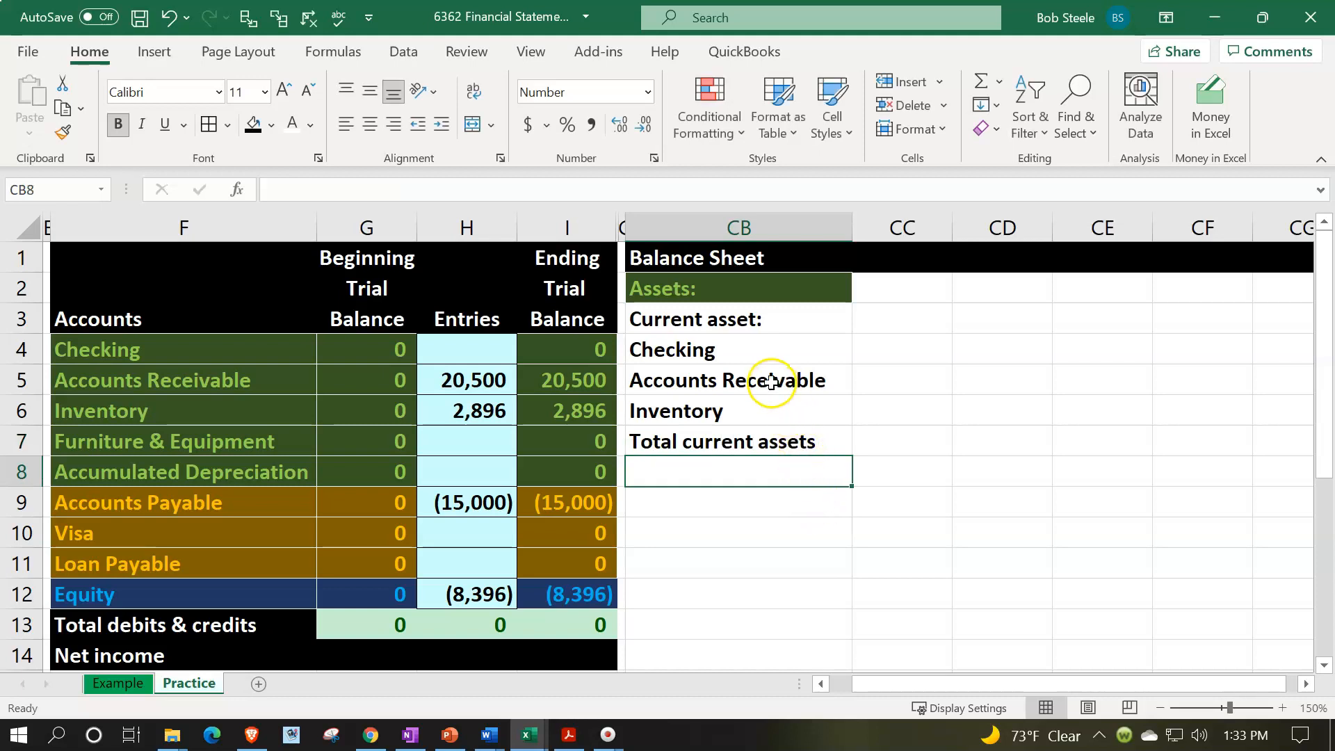
# - Indent the labels in CB4:CB7, from Checking through Total current assets, by one level
pyautogui.moveTo(742, 348); pyautogui.dragTo(742, 472)
pyautogui.moveTo(733, 357); pyautogui.dragTo(739, 442)
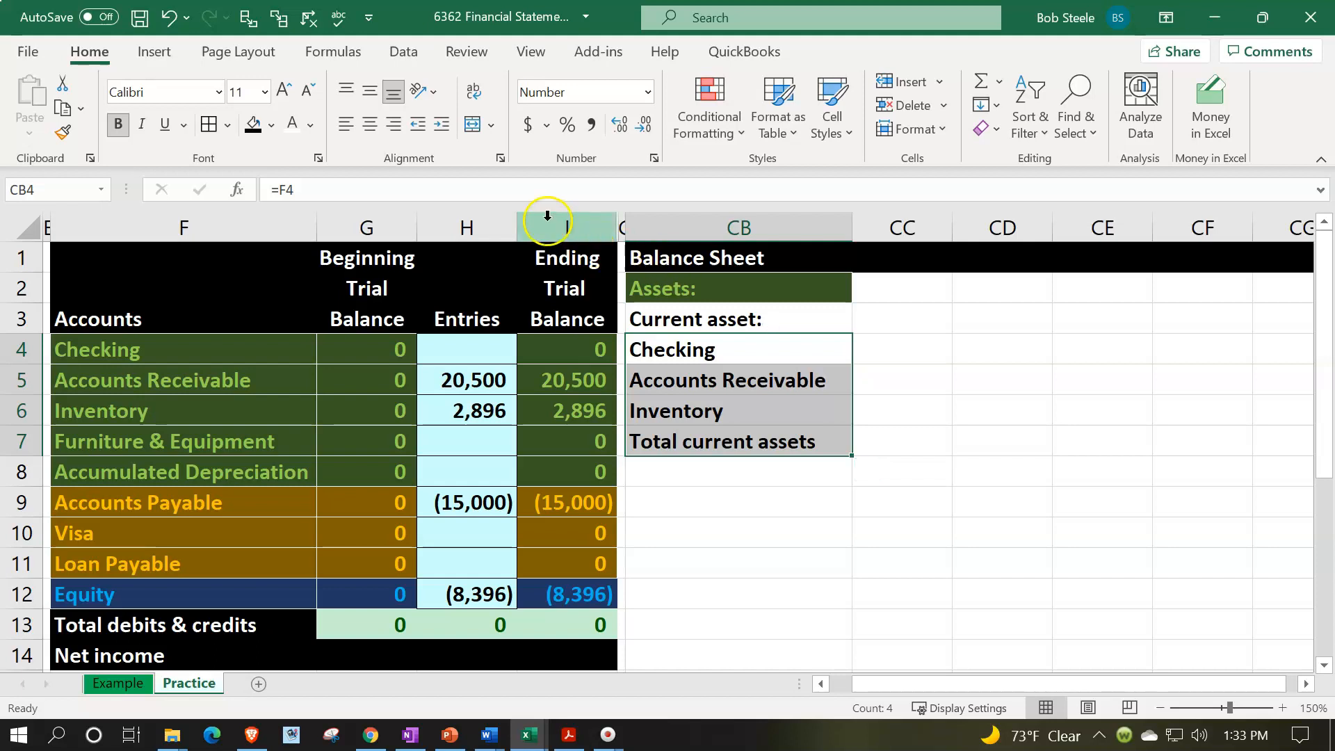
pyautogui.click(443, 128)
pyautogui.click(443, 129)
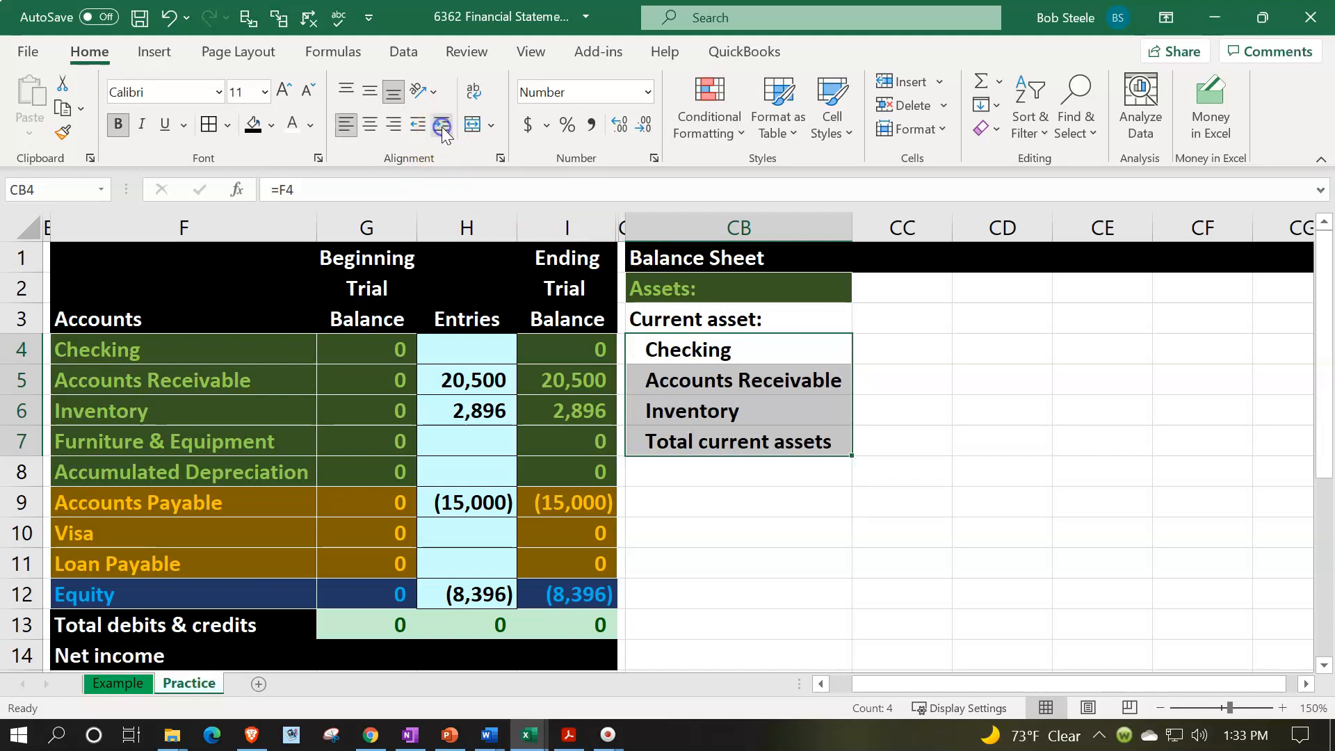
# - Link cell CC4 to the Checking ending trial balance with the formula =I4
pyautogui.click(903, 348)
pyautogui.moveTo(891, 287); pyautogui.dragTo(903, 436)
pyautogui.click(896, 350)
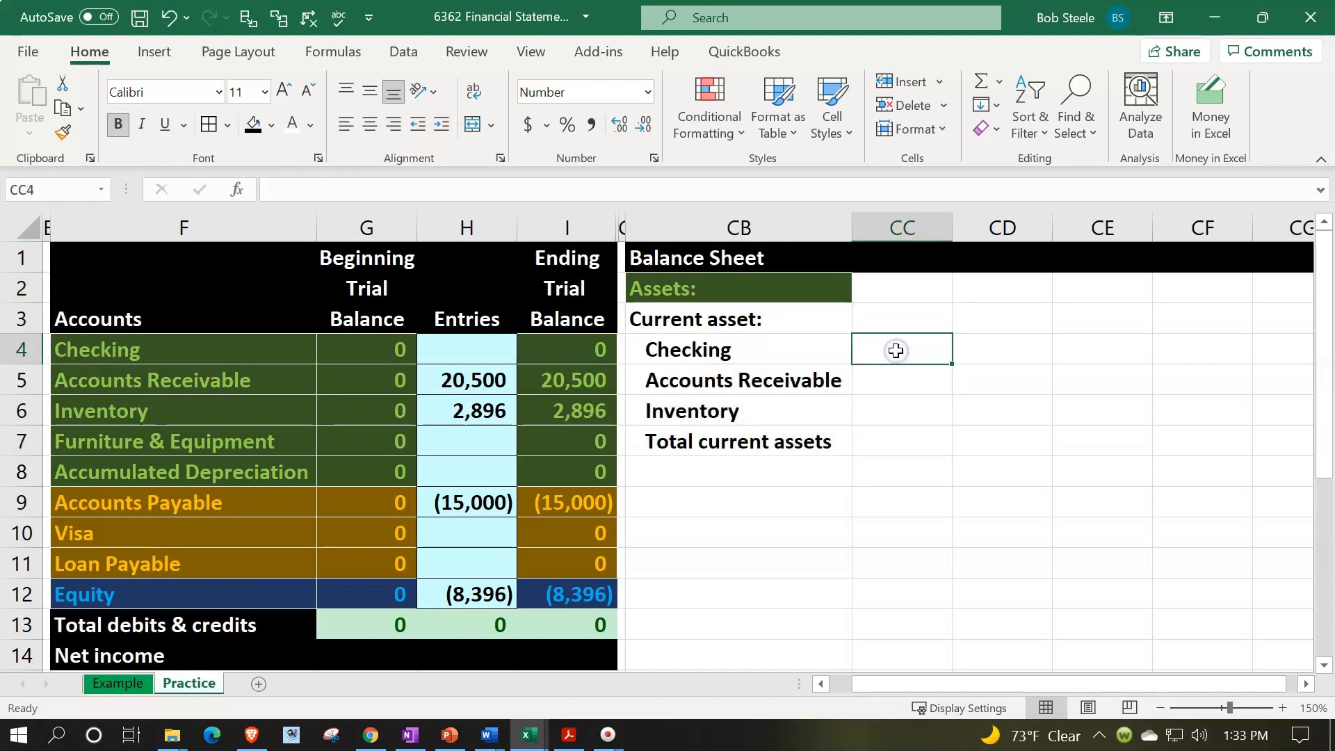
pyautogui.write('=')
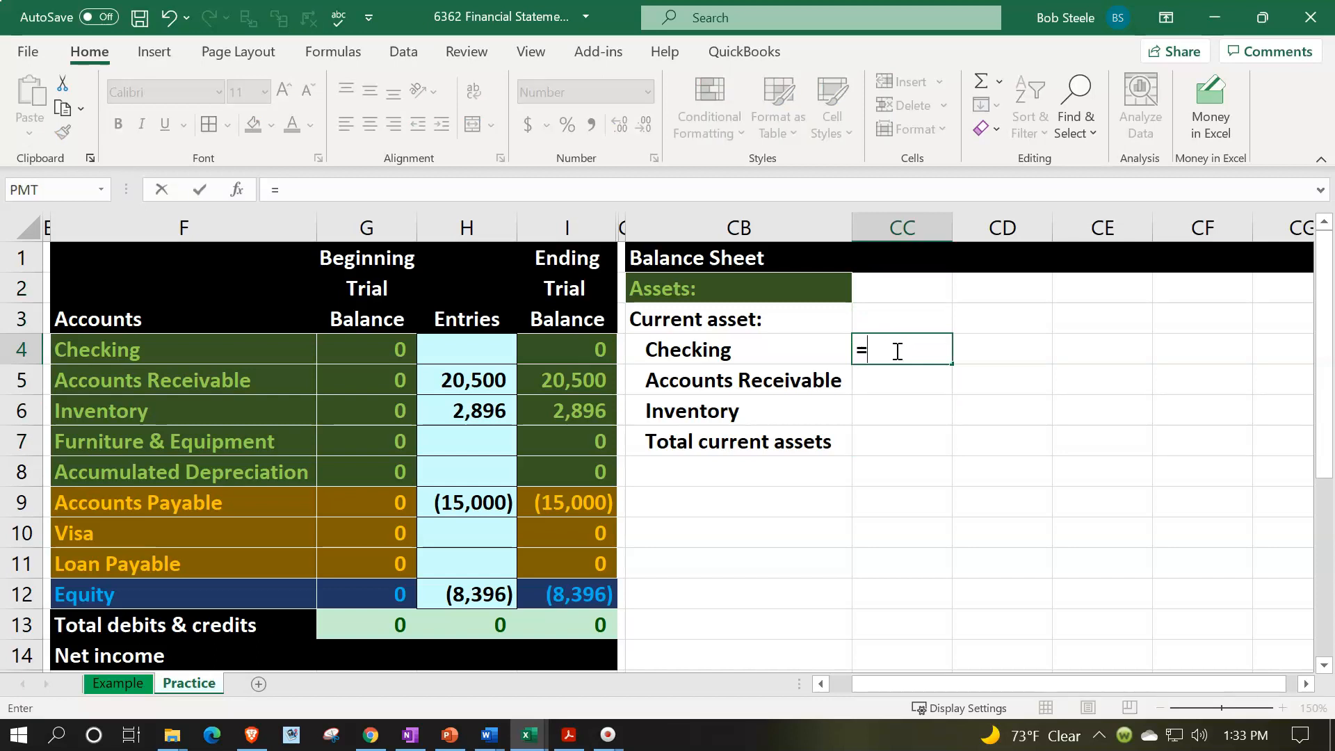
pyautogui.press('Left')
pyautogui.hotkey('ctrl', 'Left')
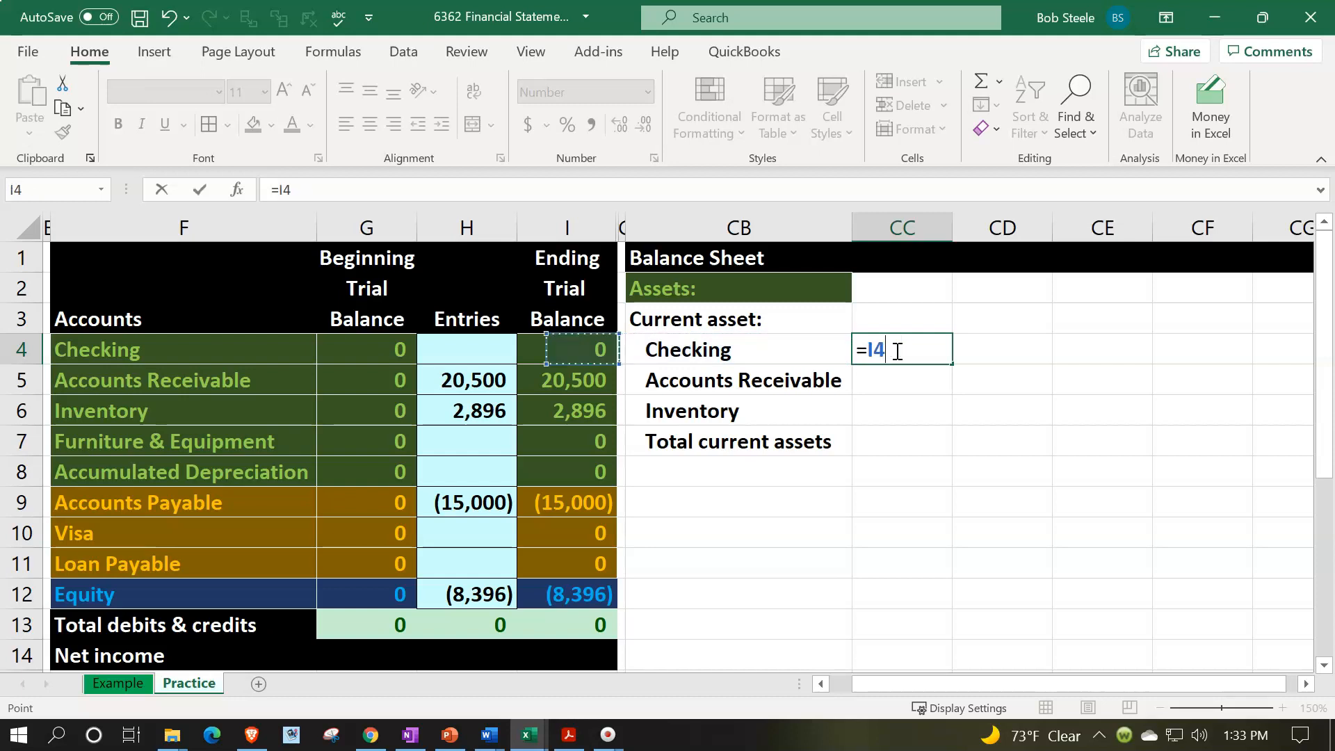
pyautogui.press('Return')
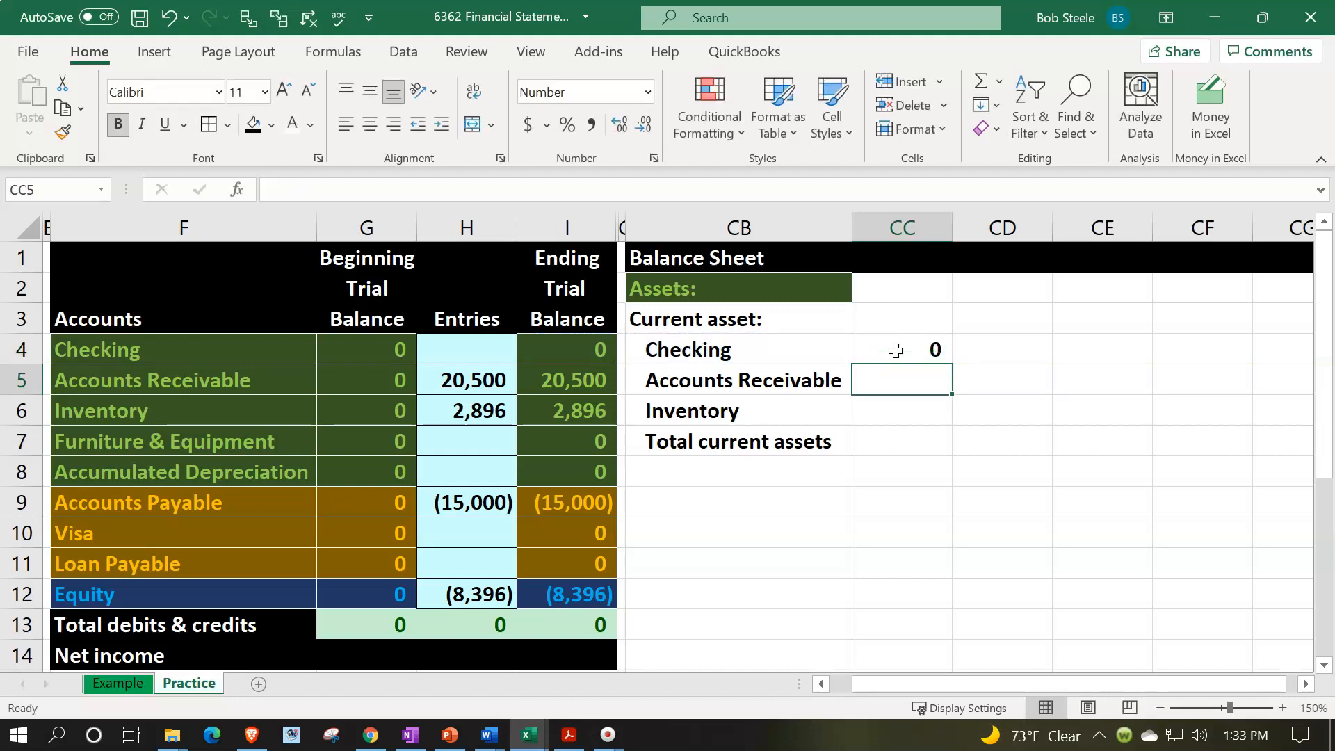
# - Link the Accounts Receivable and Inventory amounts in CC5 and CC6 to their ending balances with =I5 and =I6
pyautogui.write('=')
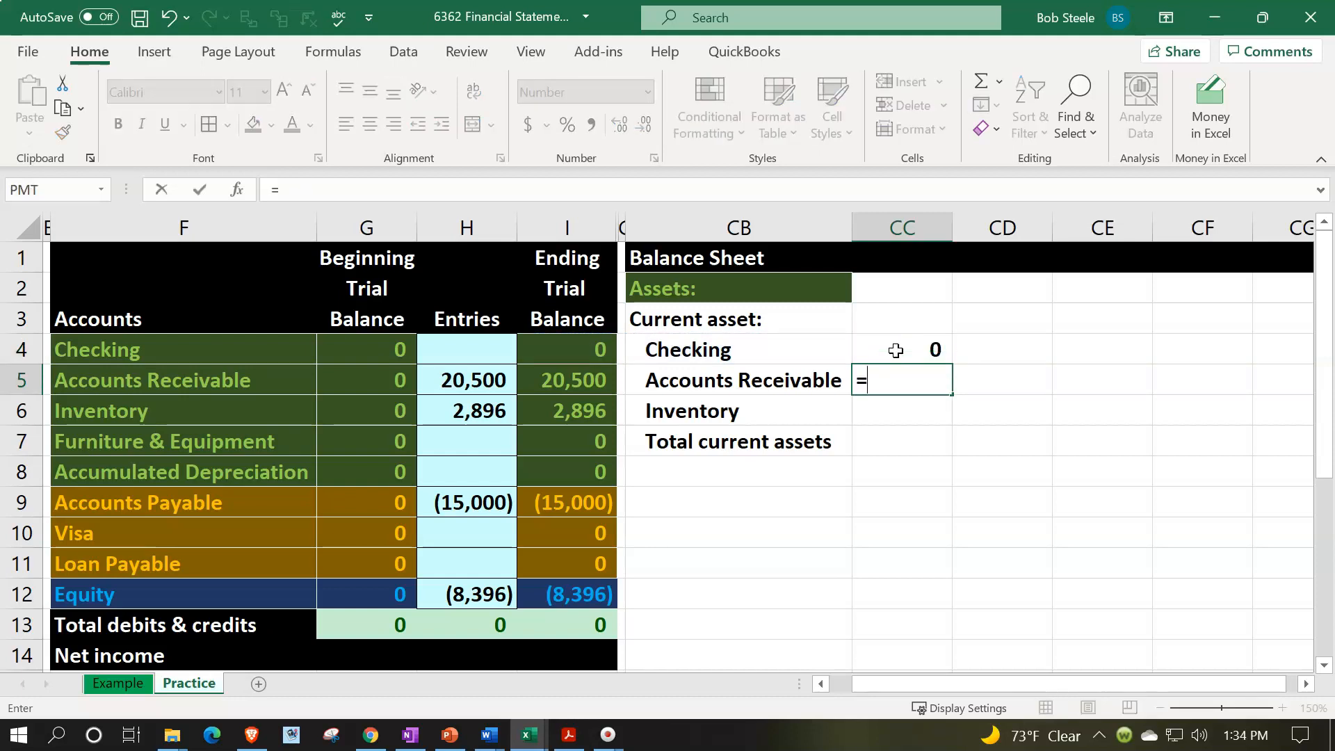
pyautogui.press('Left')
pyautogui.hotkey('ctrl', 'Left')
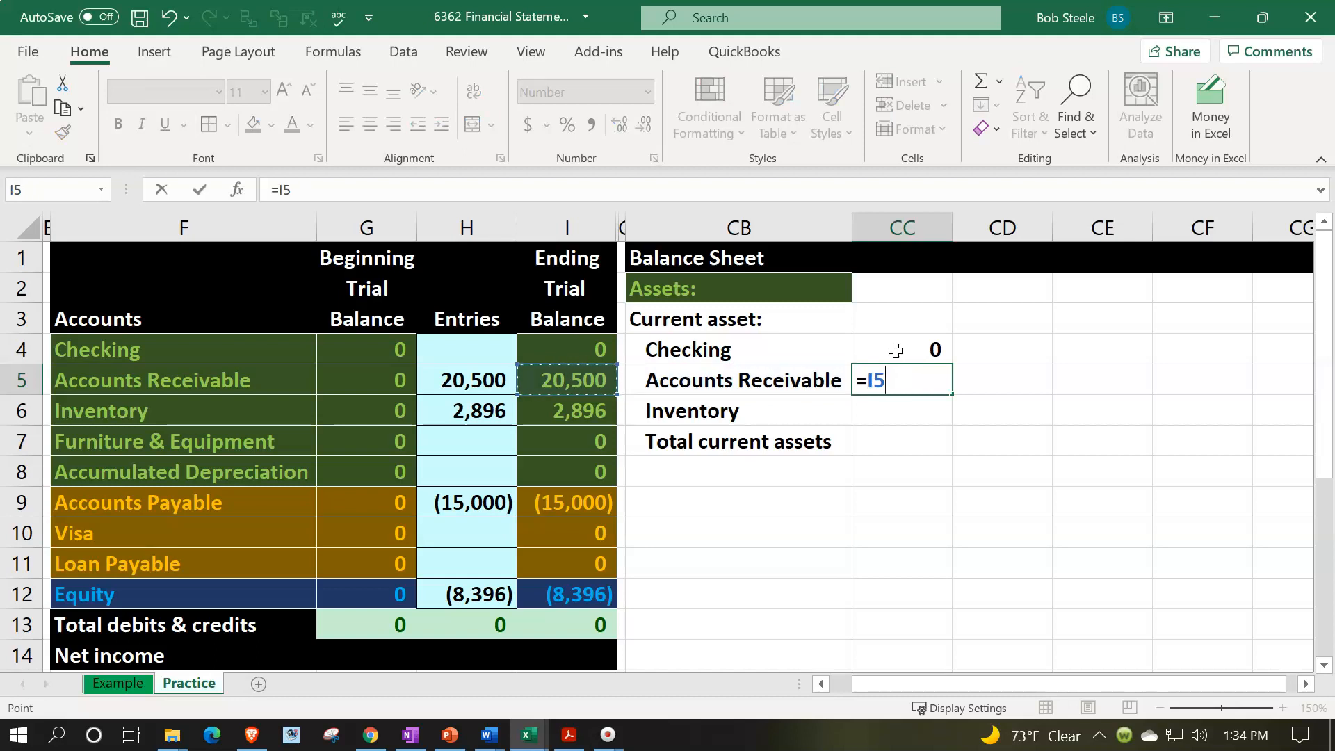
pyautogui.press('Return')
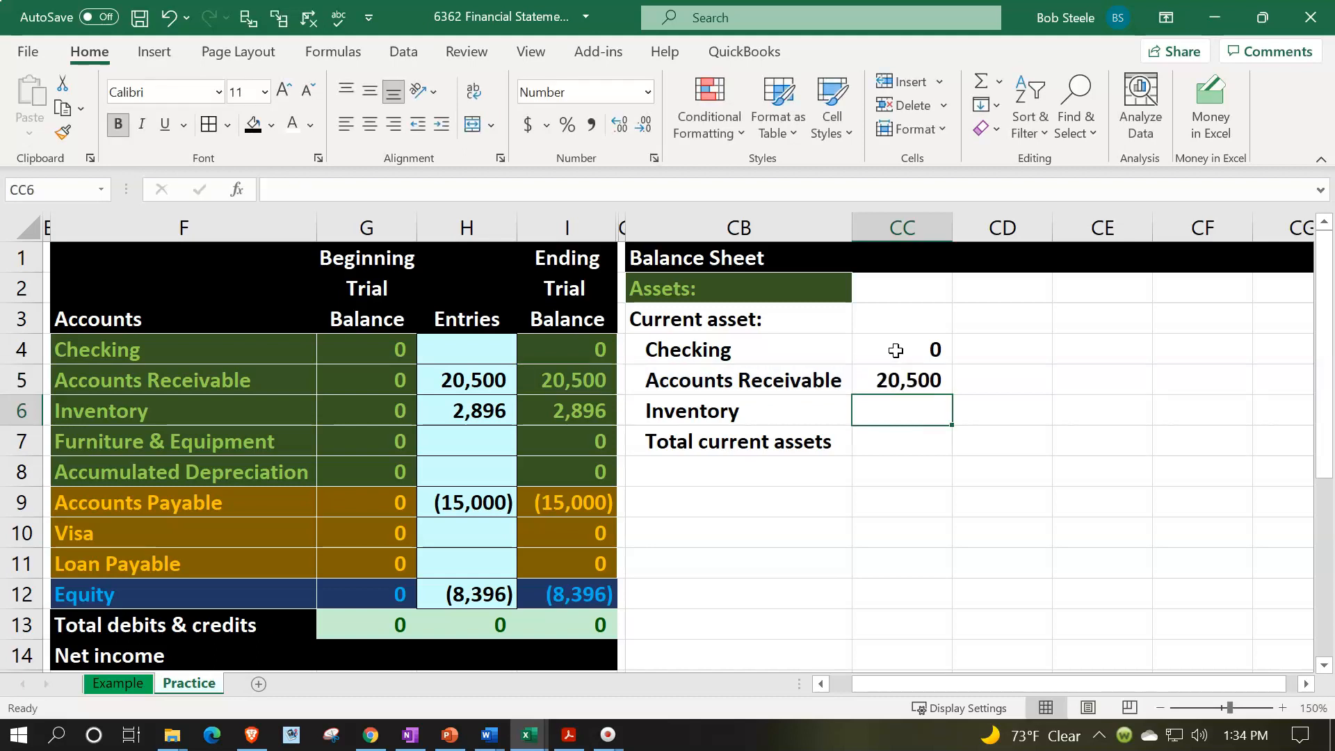
pyautogui.write('=')
pyautogui.press('Left')
pyautogui.hotkey('ctrl', 'Left')
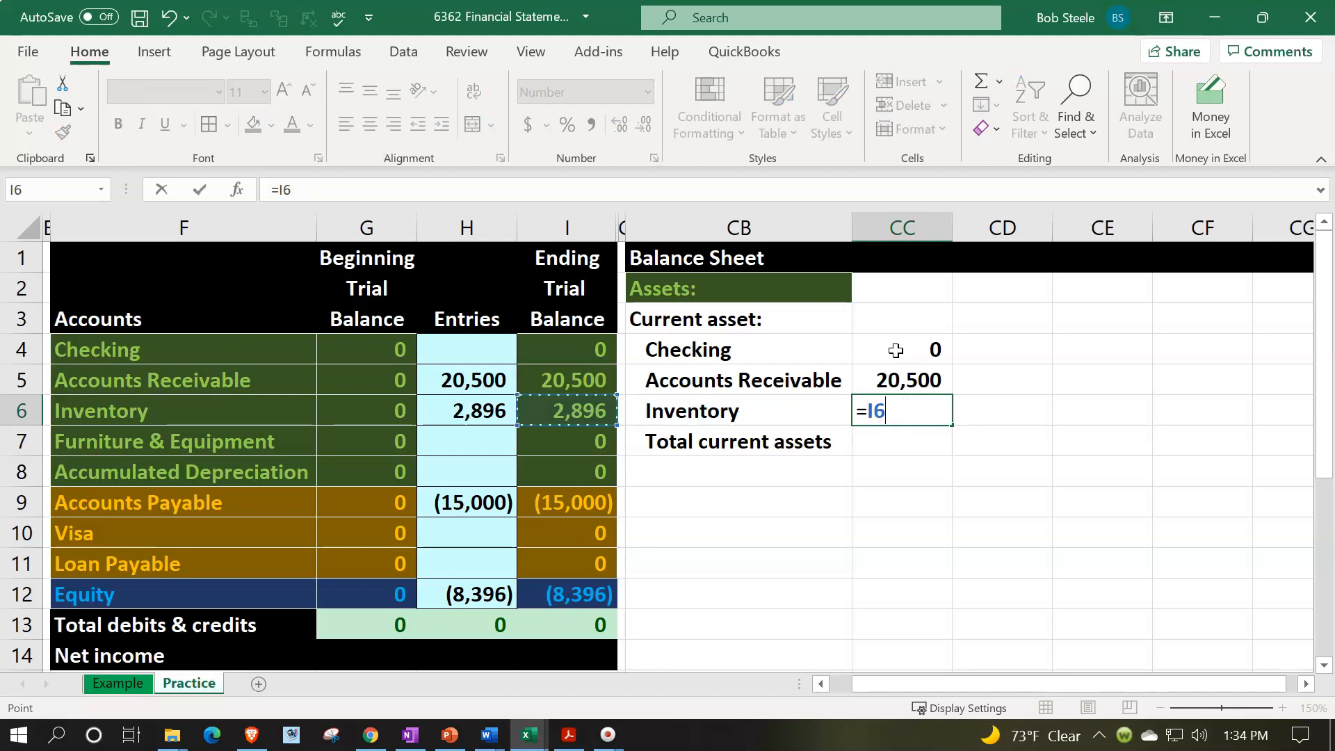
pyautogui.press('Return')
# - Underline the Inventory amount in CC6 and indent the Total current assets label in CB7 one more level
pyautogui.press('Up')
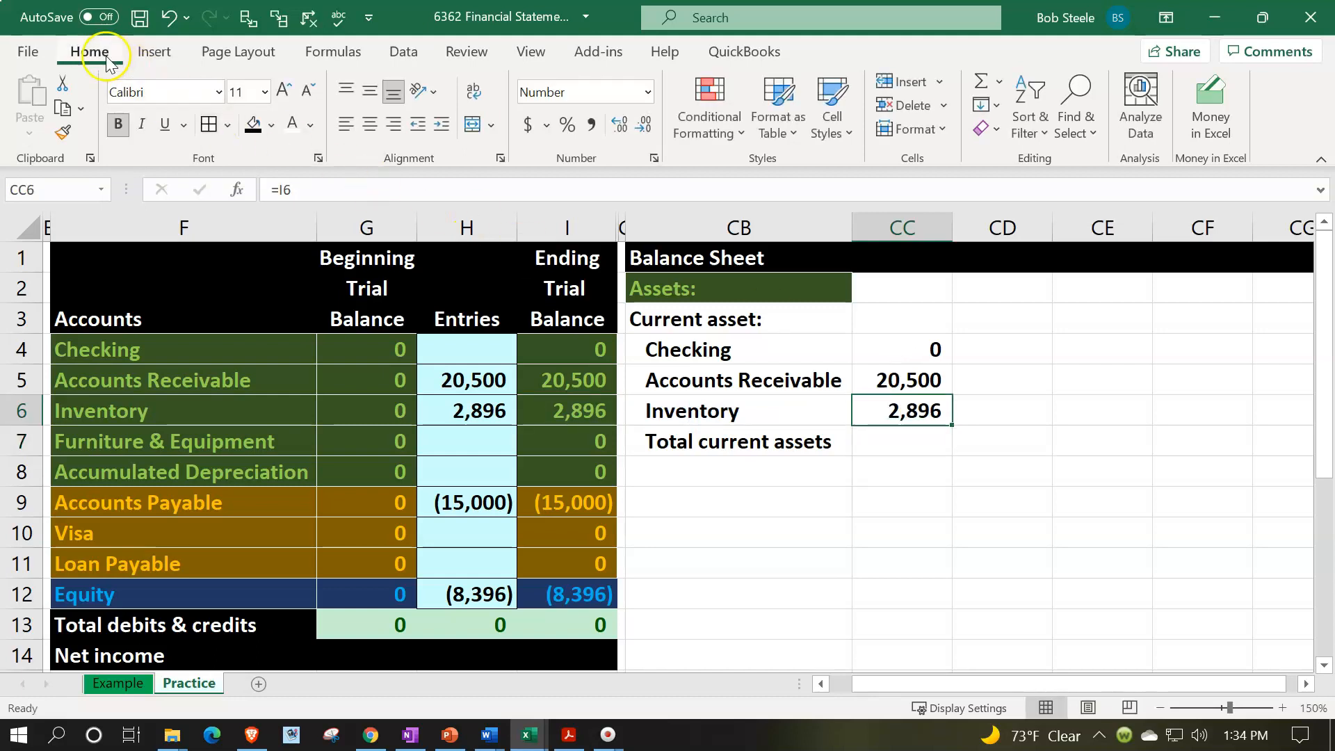
pyautogui.click(165, 129)
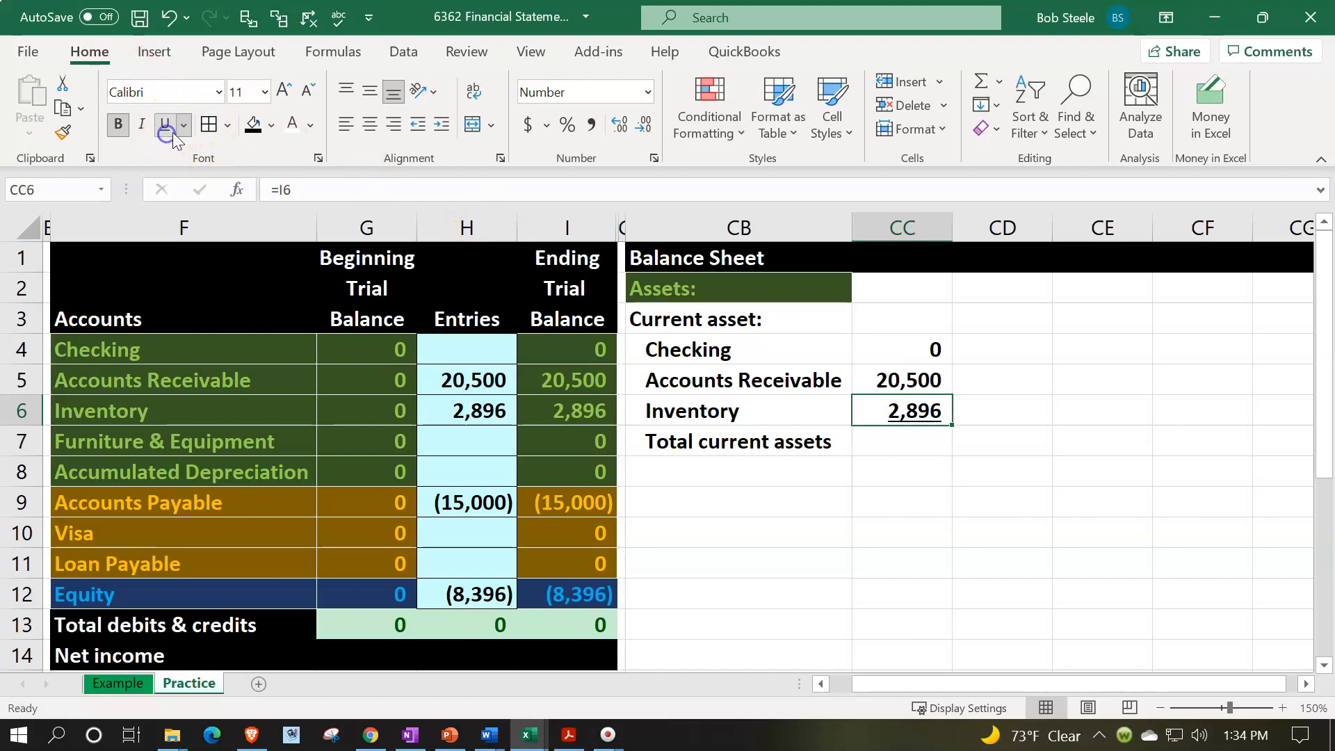
pyautogui.click(772, 439)
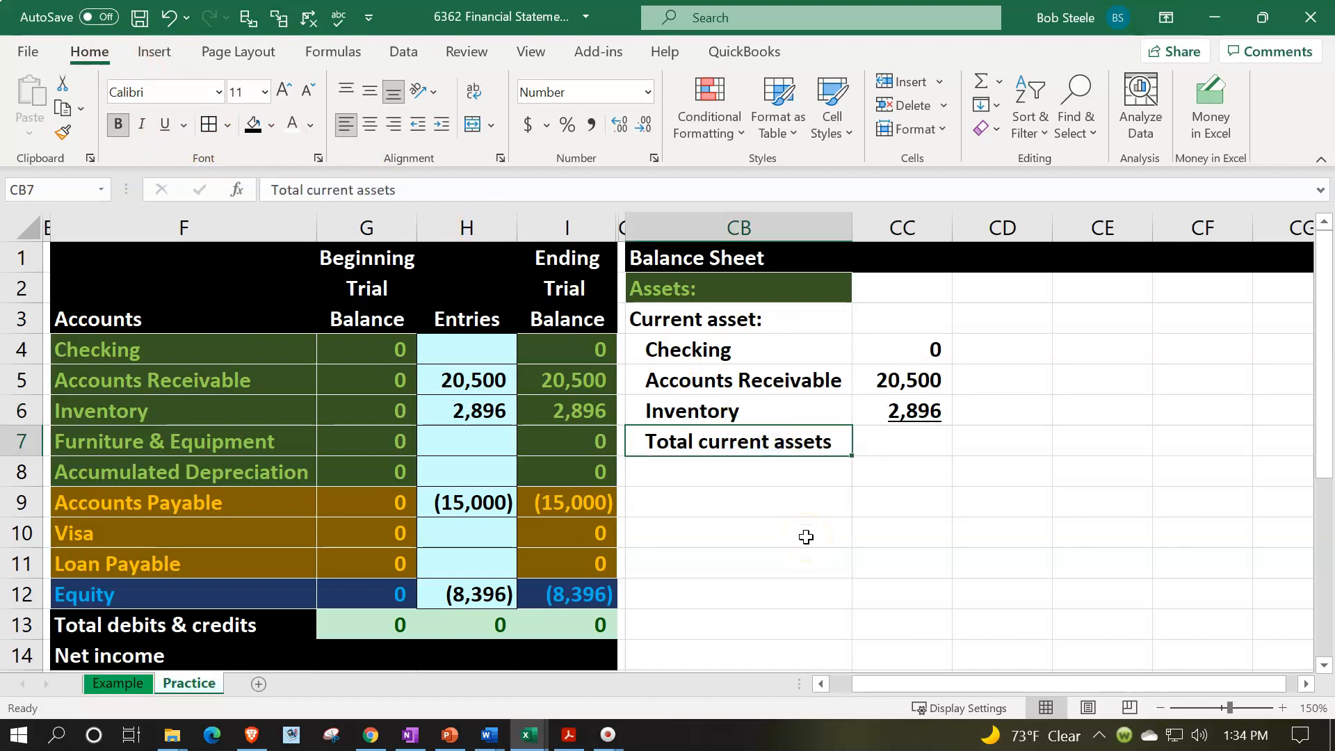
pyautogui.click(435, 127)
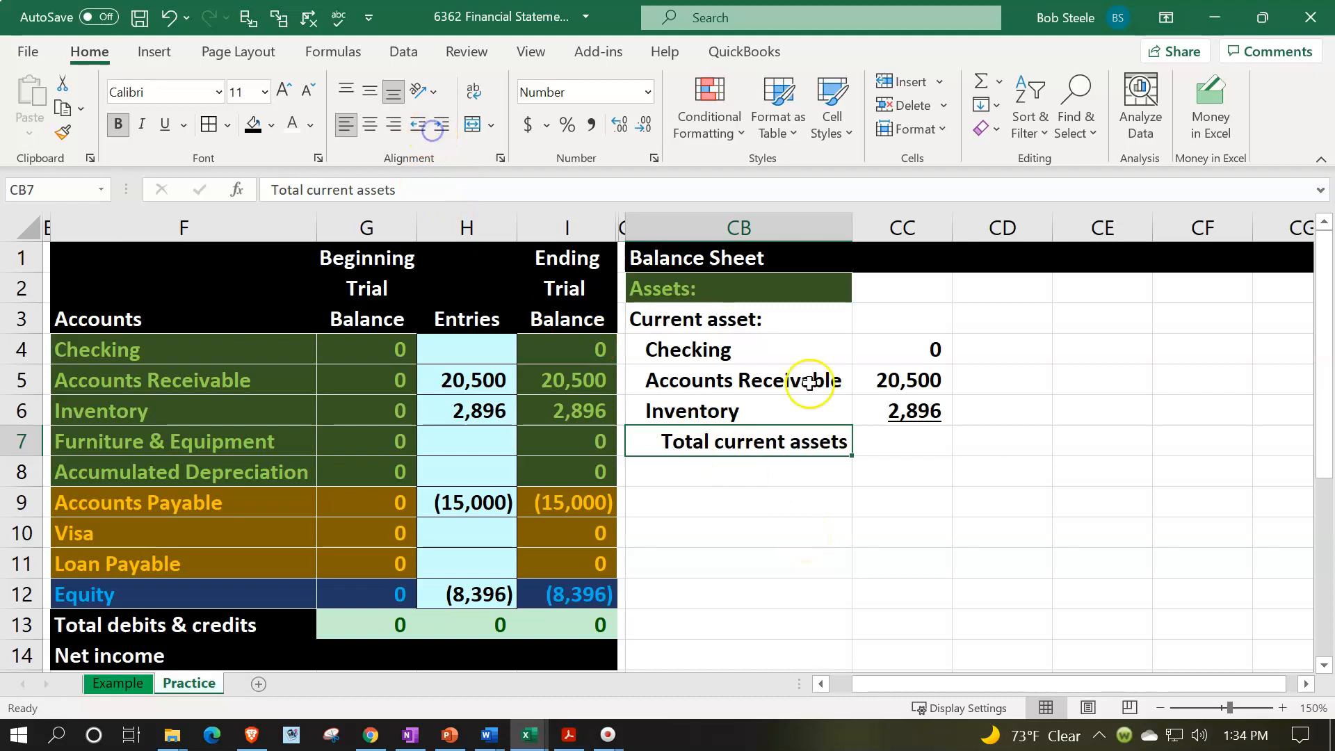
# - Total the current assets in CD7 with a SUM formula over CC4:CC6
pyautogui.click(993, 446)
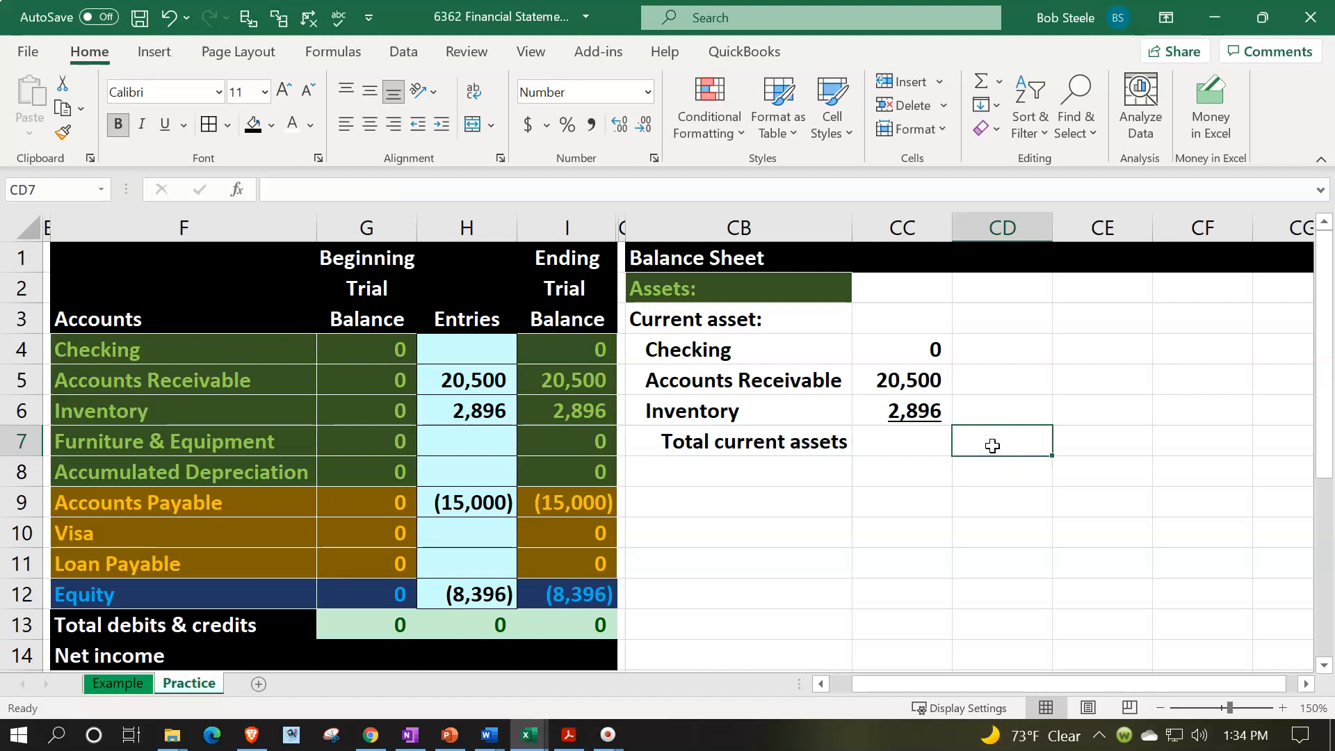
pyautogui.write('=sum(')
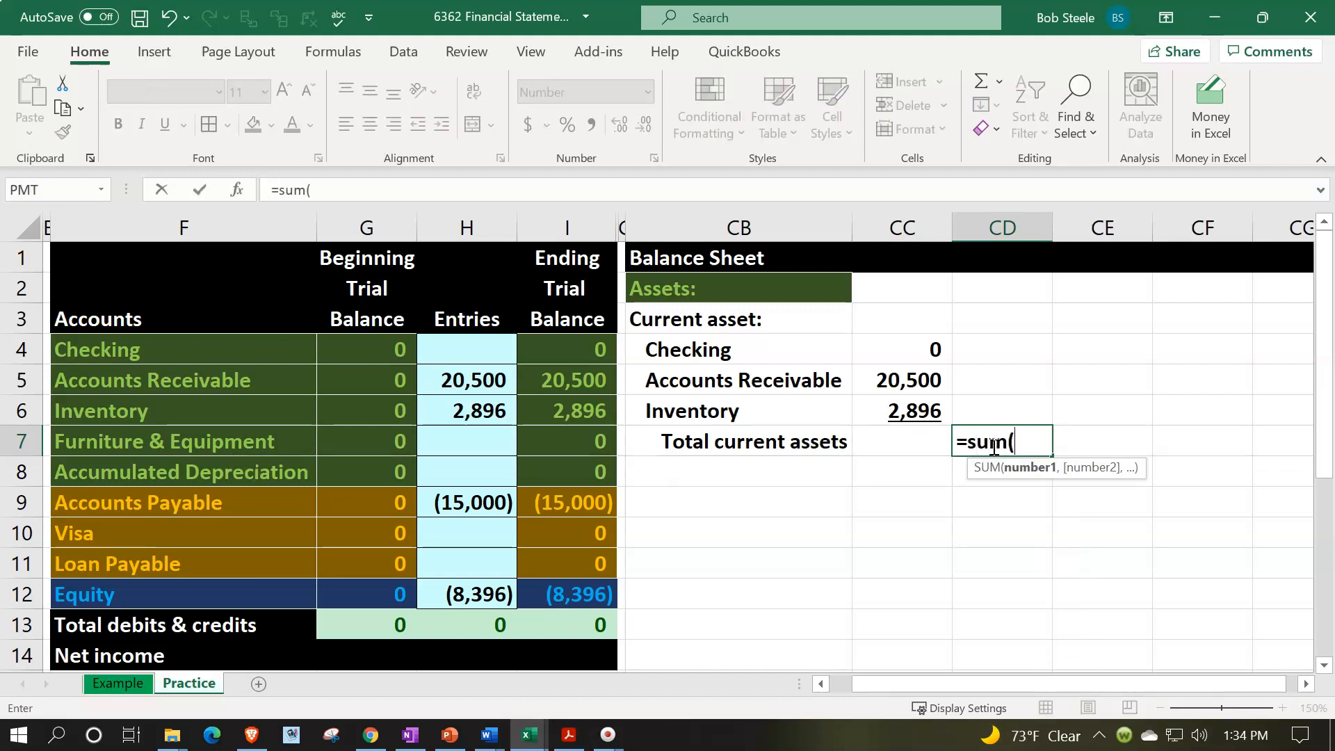
pyautogui.press('Left')
pyautogui.press('Left')
pyautogui.press('Right')
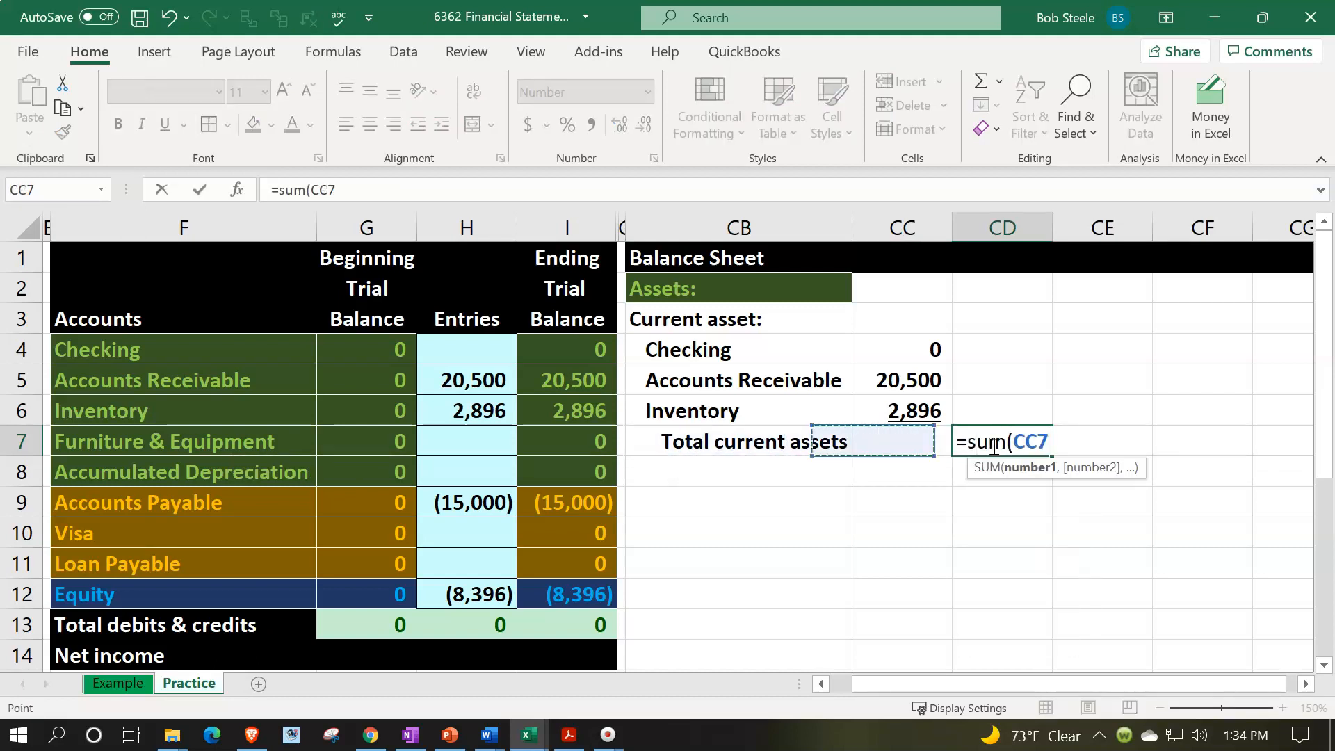
pyautogui.press('Up')
pyautogui.hotkey('shift', 'Up')
pyautogui.hotkey('shift', 'Up')
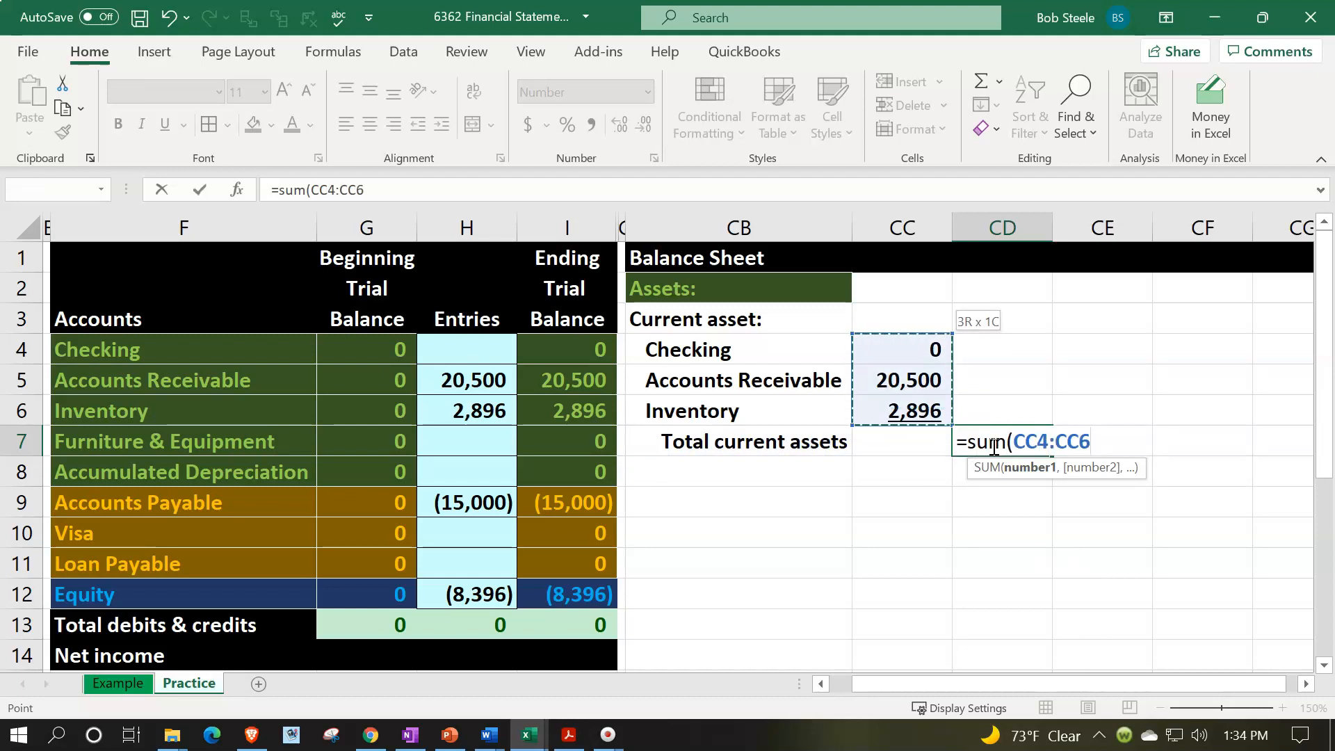
pyautogui.press('Return')
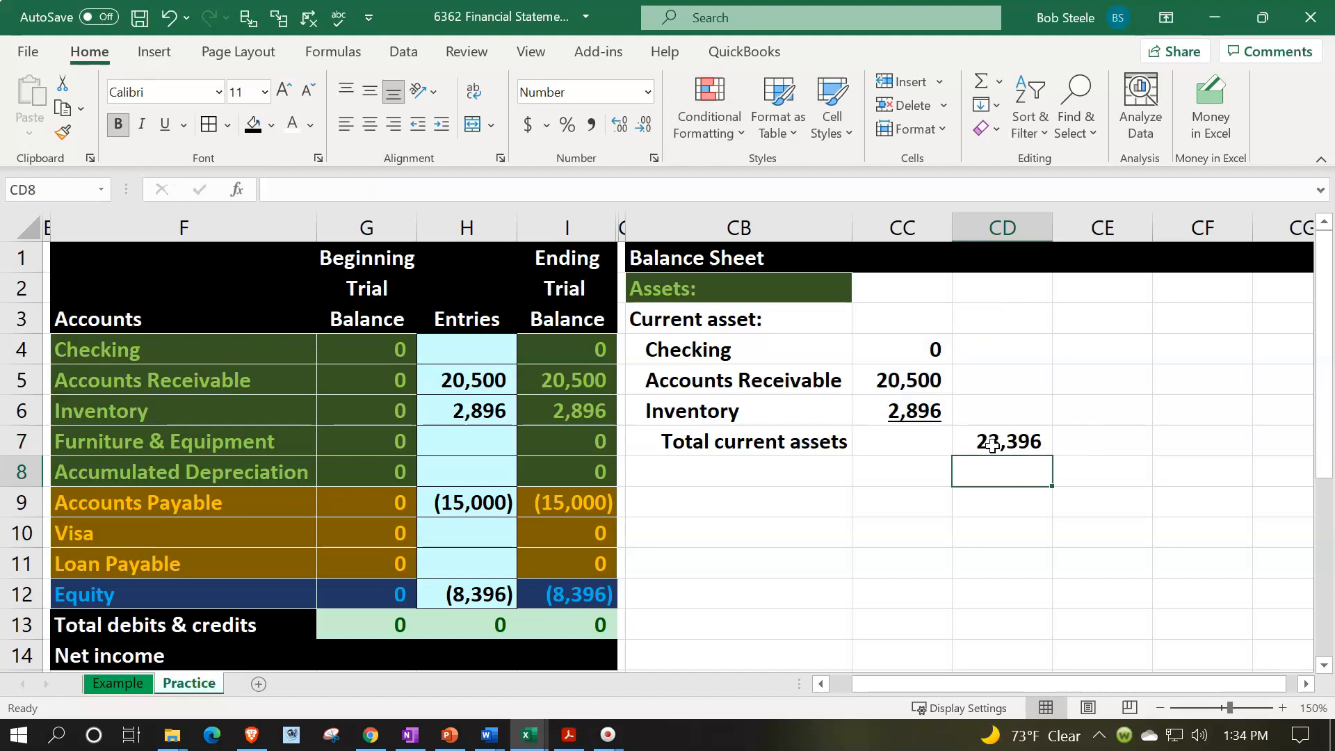
# - Enter the section heading "Property plant & equipment:" in CB8
pyautogui.press('Left')
pyautogui.press('Left')
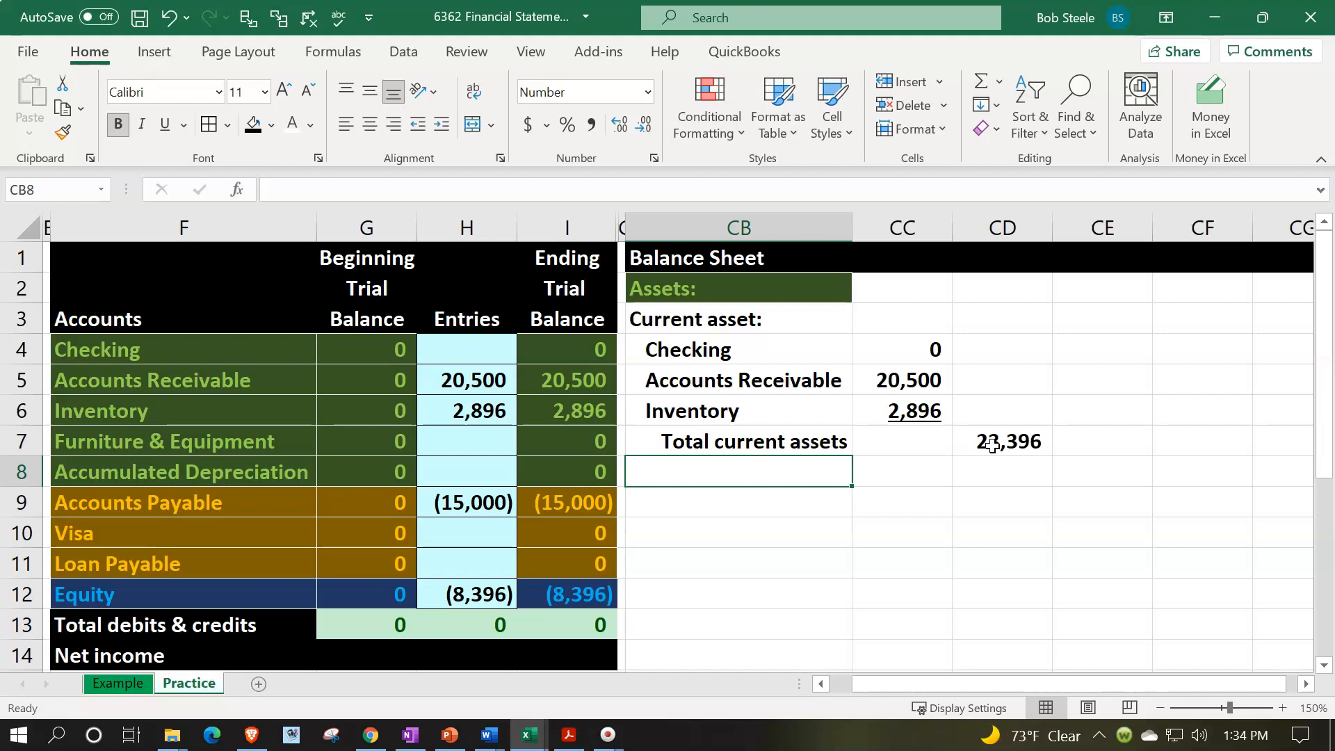
pyautogui.write('Property P')
pyautogui.press('BackSpace')
pyautogui.write('P')
pyautogui.press('BackSpace')
pyautogui.write('plant & Eq')
pyautogui.press('BackSpace')
pyautogui.press('BackSpace')
pyautogui.write('equipment:')
pyautogui.press('Return')
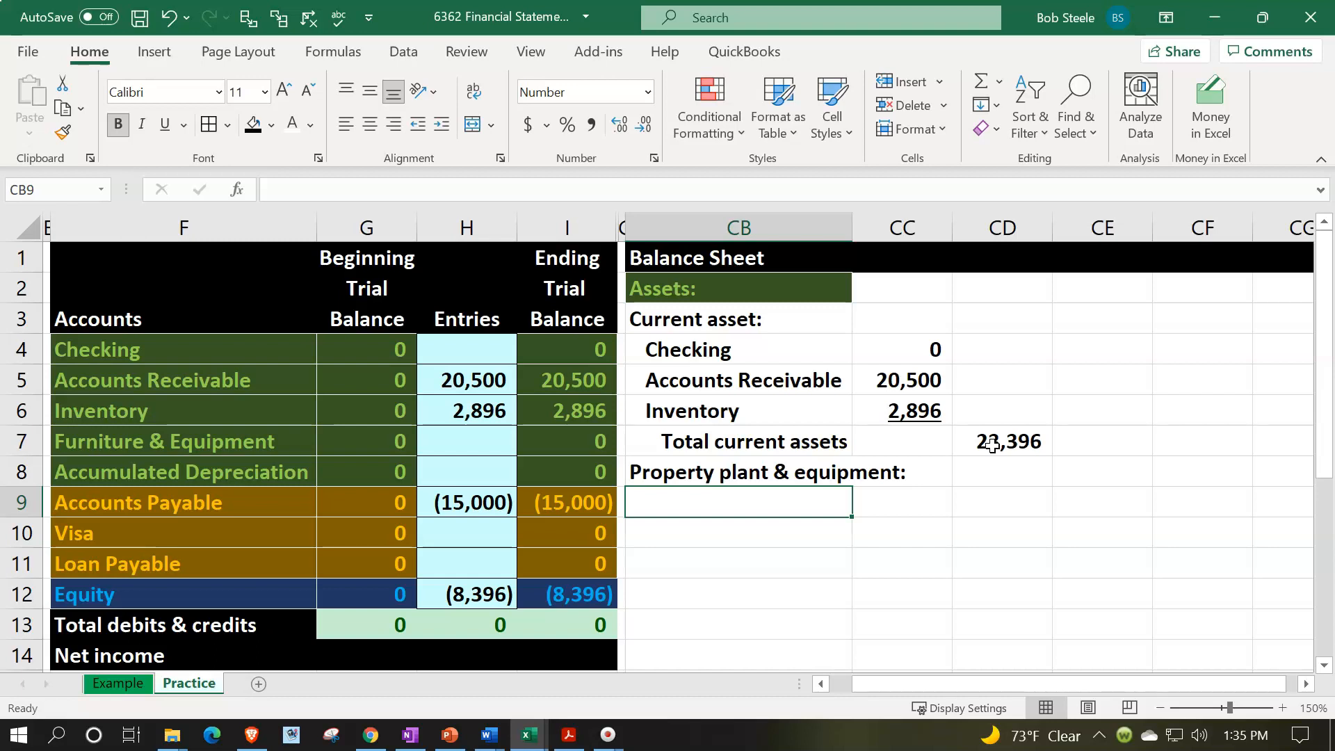
# - Link the label in CB9 to the Furniture & Equipment account name with =F7
pyautogui.click(237, 443)
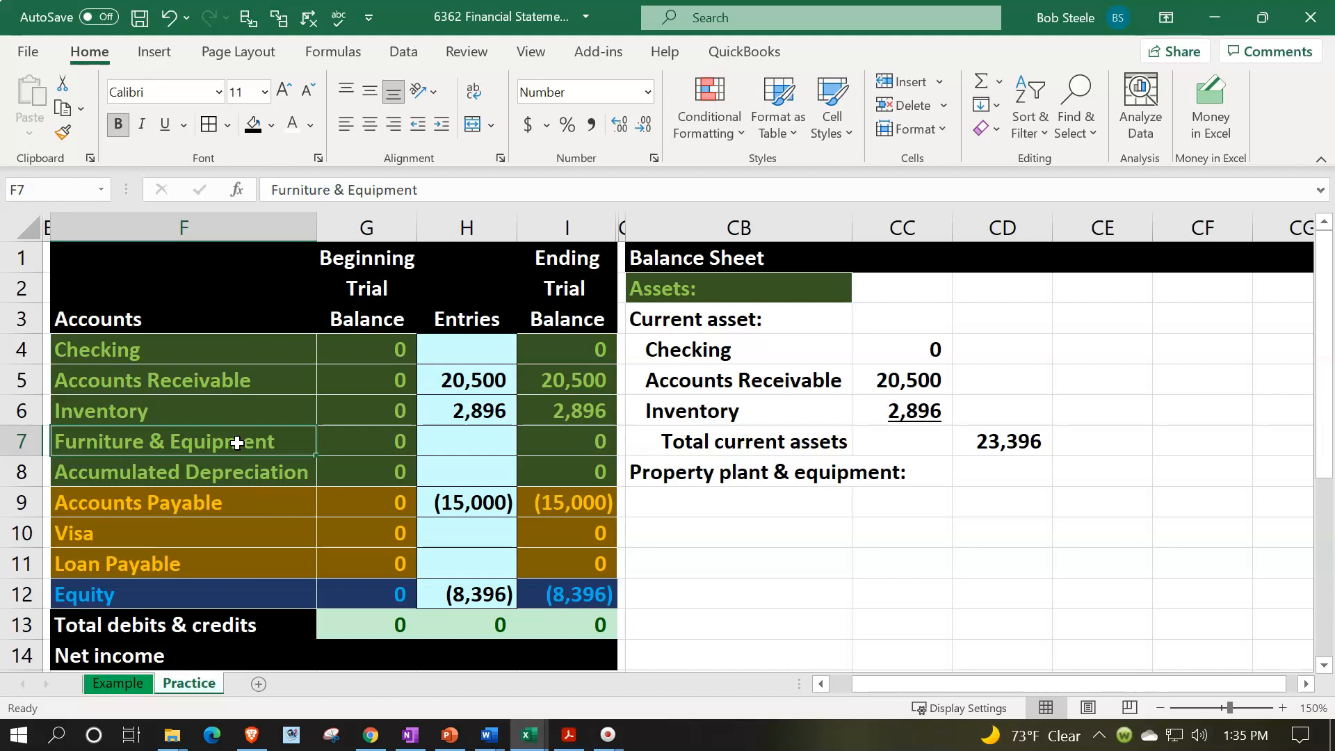
pyautogui.press('Down')
pyautogui.press('Down')
pyautogui.press('Right')
pyautogui.press('Right')
pyautogui.press('Right')
pyautogui.press('Right')
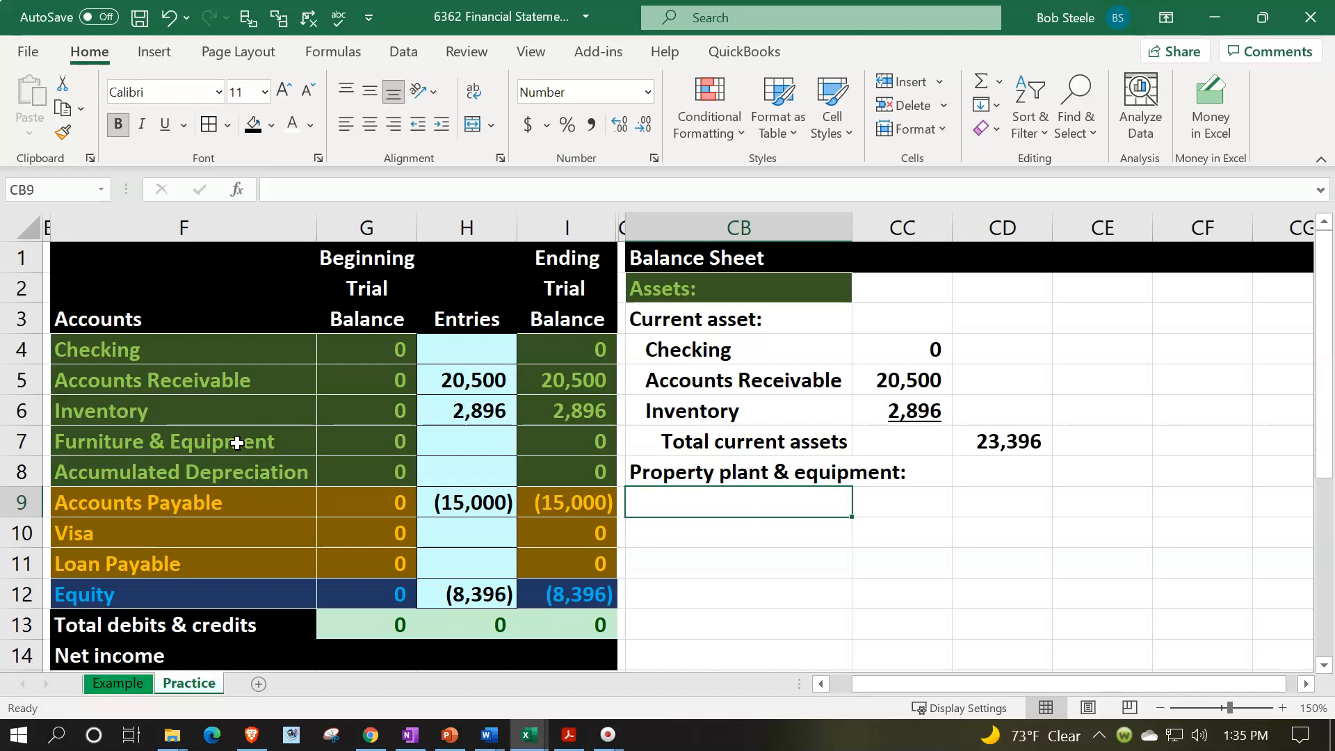
pyautogui.write('=')
pyautogui.press('Left')
pyautogui.press('Left')
pyautogui.press('Left')
pyautogui.press('Left')
pyautogui.press('Up')
pyautogui.press('Up')
pyautogui.press('Return')
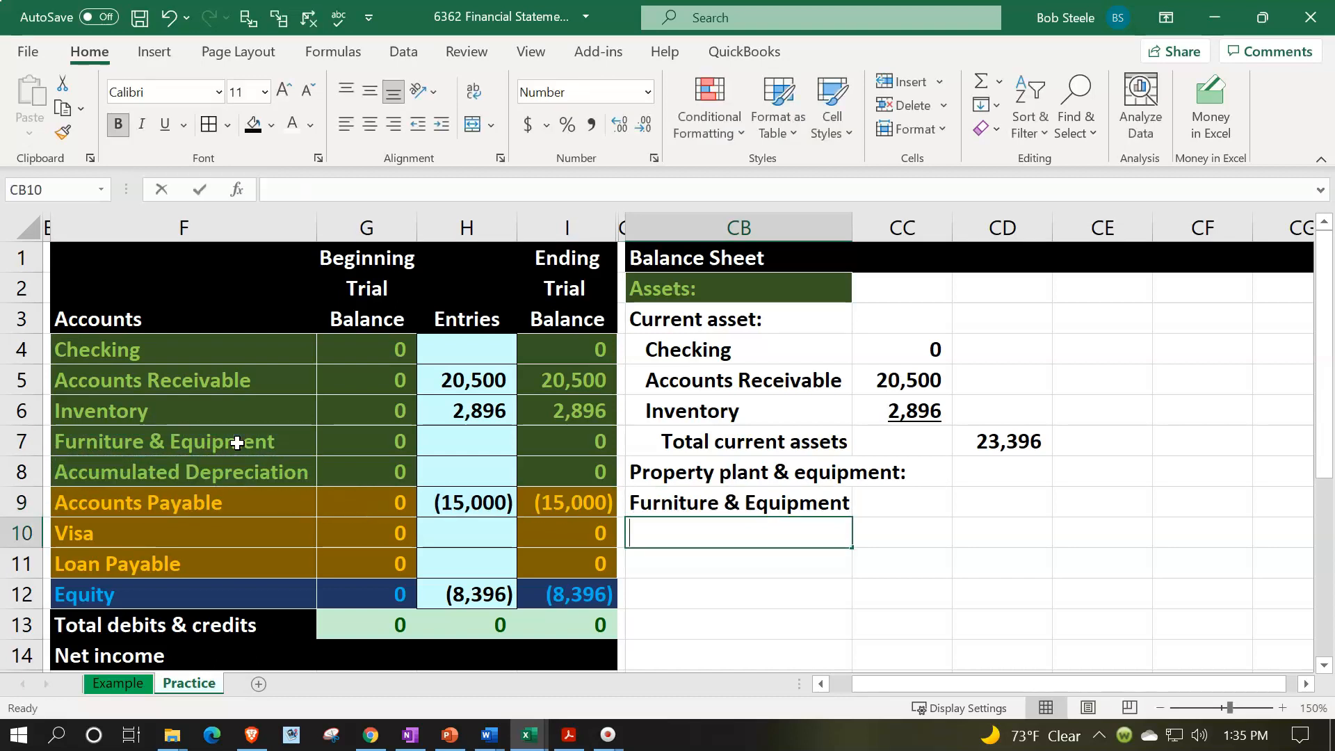
# - Link the label in CB10 to the Accumulated Depreciation account name with =F8
pyautogui.write('=')
pyautogui.press('Left')
pyautogui.press('Left')
pyautogui.press('Left')
pyautogui.press('Left')
pyautogui.press('Up')
pyautogui.press('Up')
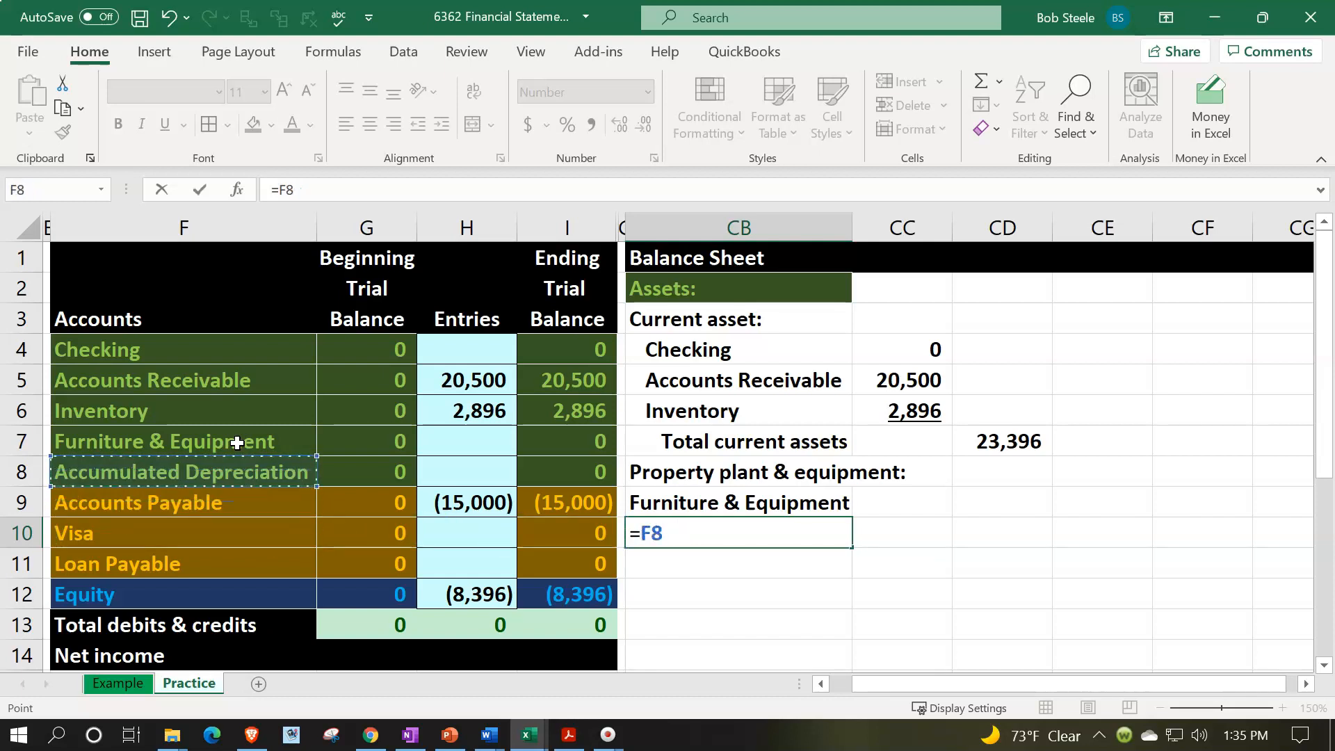
pyautogui.press('Return')
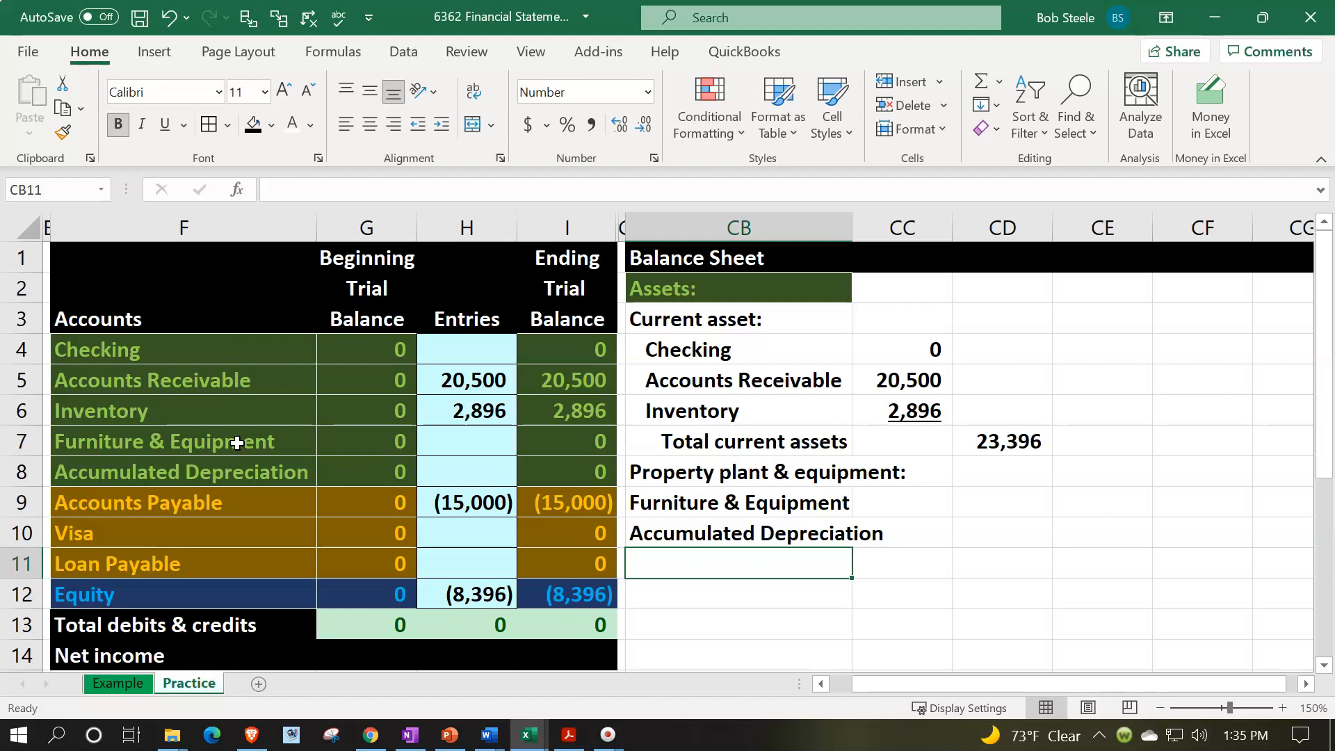
pyautogui.click(718, 509)
pyautogui.moveTo(717, 509); pyautogui.dragTo(717, 535)
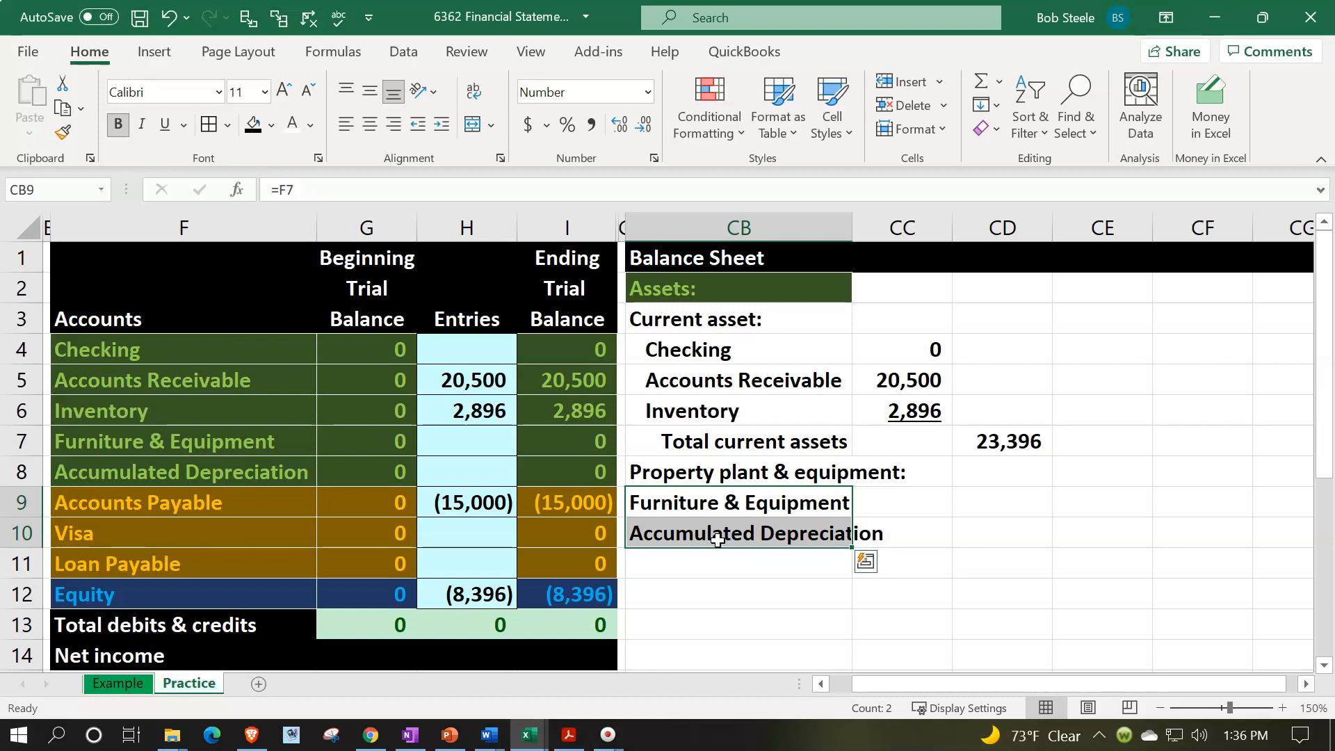
pyautogui.moveTo(203, 355); pyautogui.dragTo(194, 585)
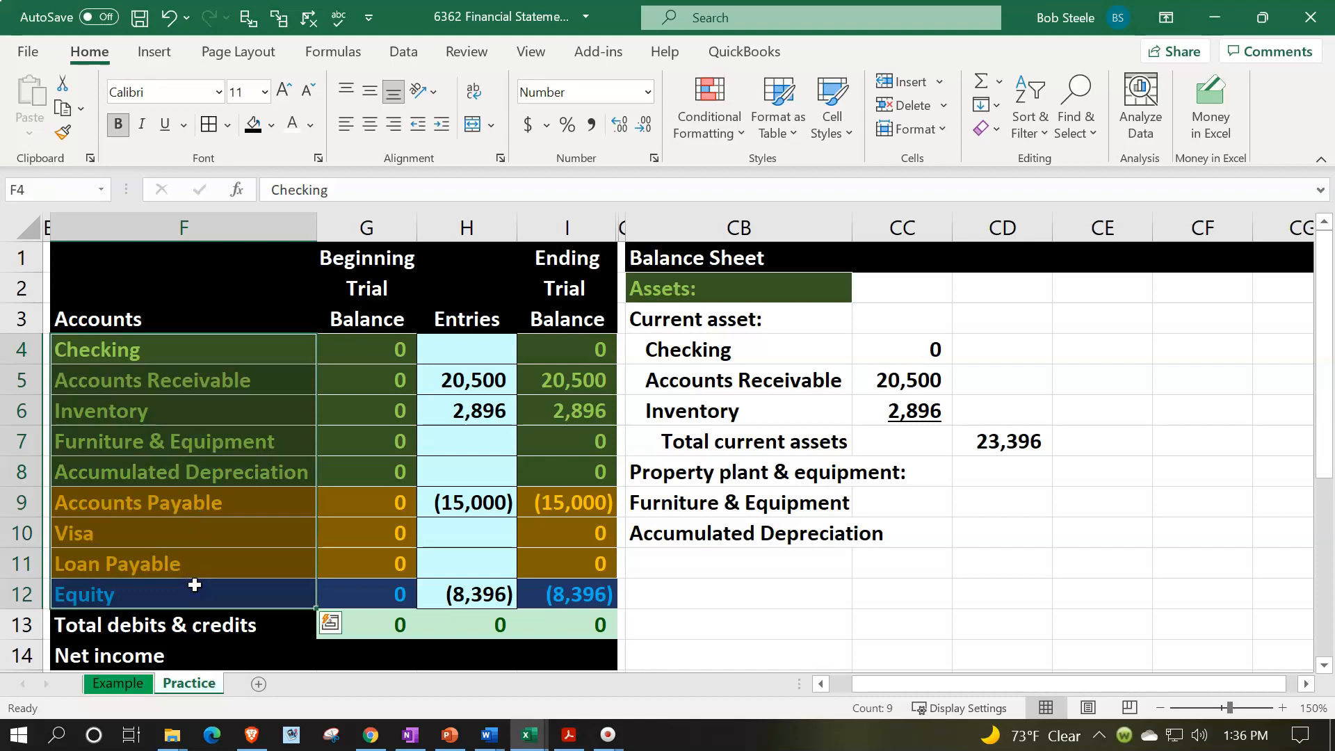
pyautogui.moveTo(217, 343); pyautogui.dragTo(236, 579)
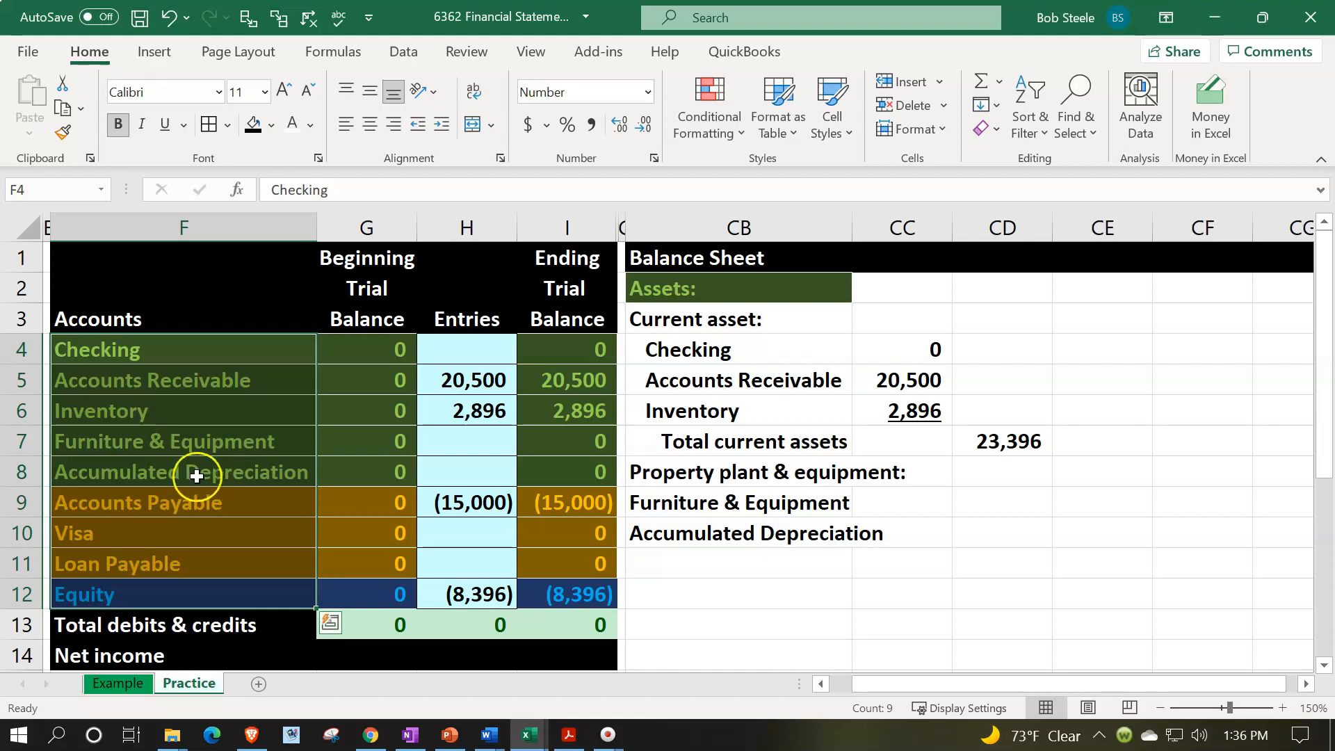
pyautogui.click(192, 442)
pyautogui.click(194, 472)
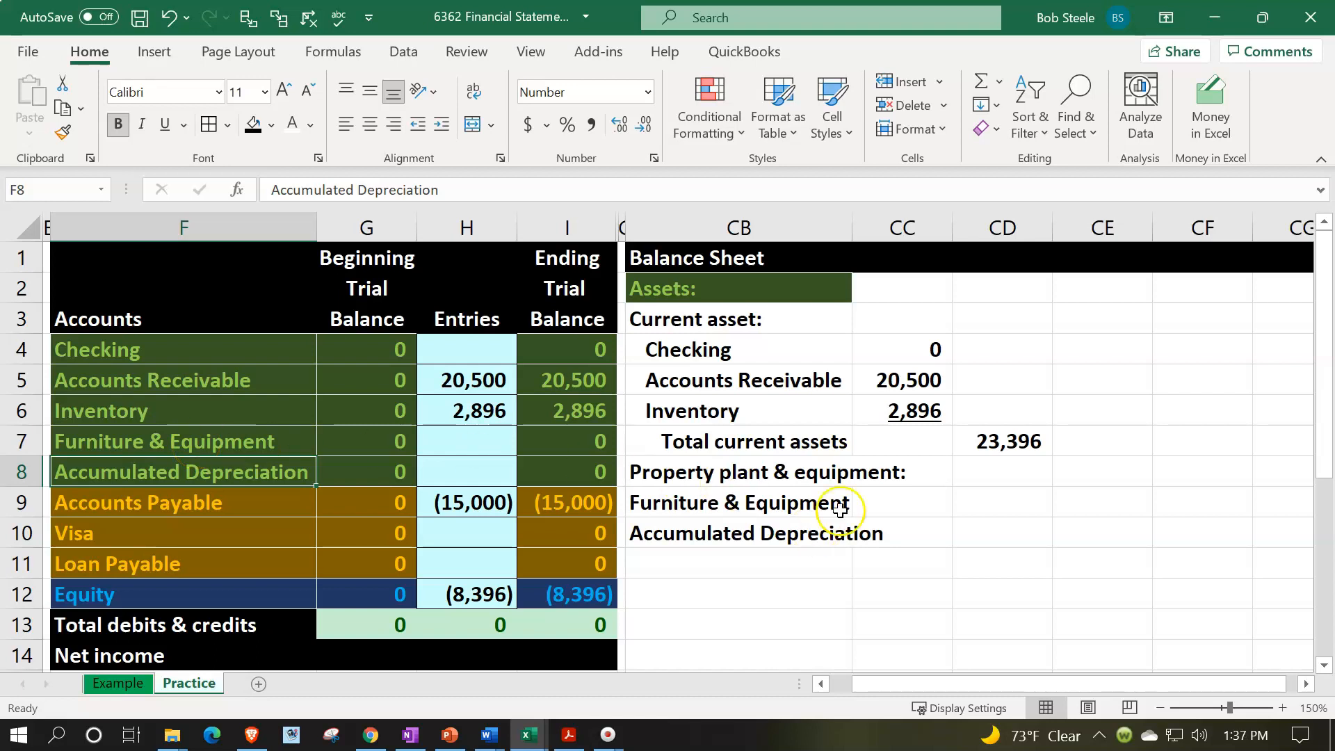
# - Widen column CB to fit the Accumulated Depreciation label and link CC9 to the Furniture & Equipment ending balance with =I7
pyautogui.moveTo(852, 222); pyautogui.dragTo(888, 219)
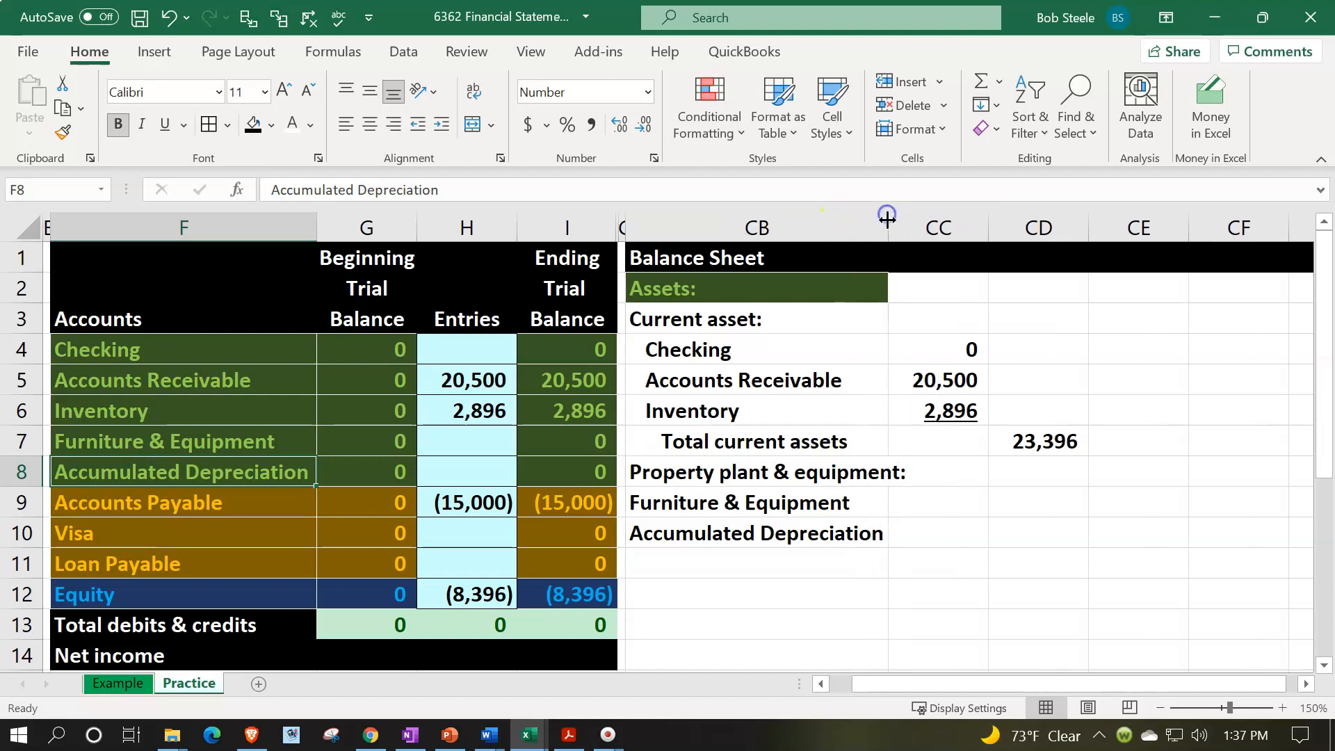
pyautogui.click(935, 501)
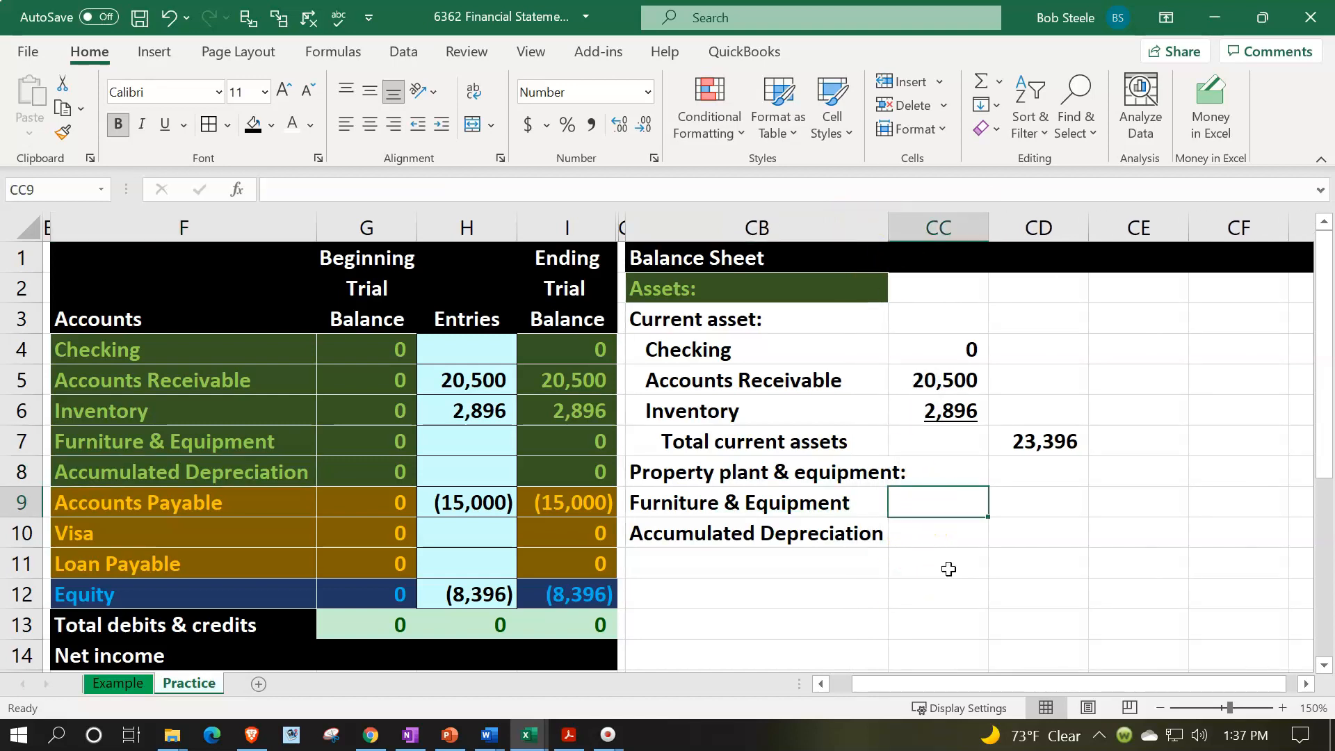
pyautogui.write('=')
pyautogui.press('Left')
pyautogui.press('Left')
pyautogui.press('Up')
pyautogui.press('Up')
pyautogui.press('Return')
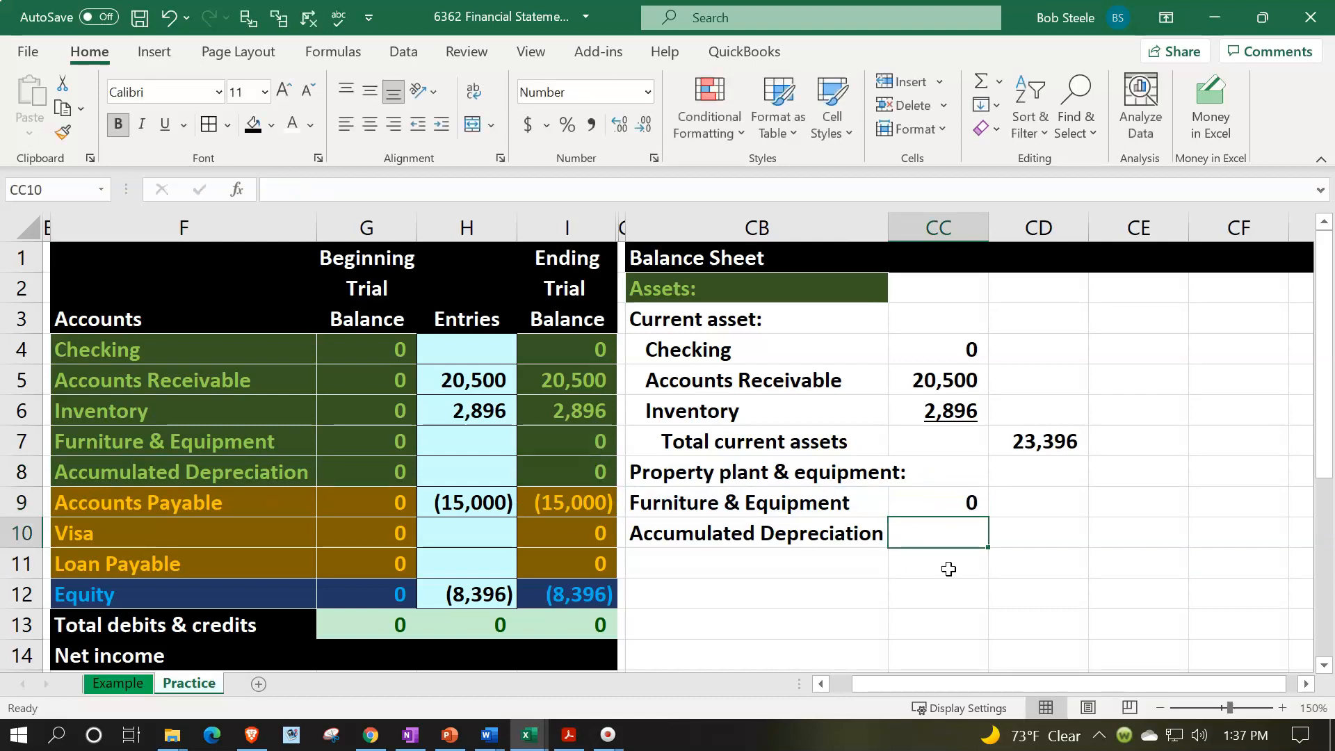
# - Link the Accumulated Depreciation amount in CC10 to its ending trial balance with =I8
pyautogui.write('=')
pyautogui.press('Left')
pyautogui.press('Left')
pyautogui.press('Up')
pyautogui.press('Up')
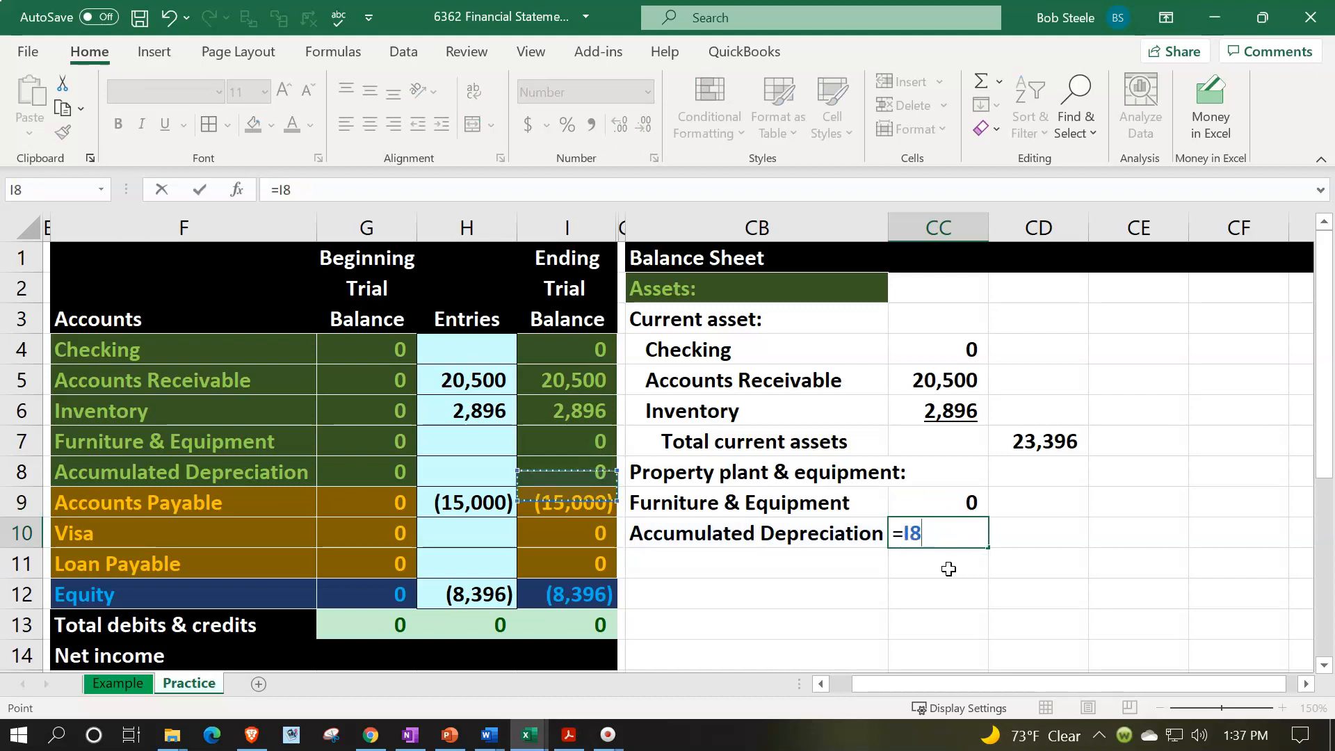
pyautogui.press('Return')
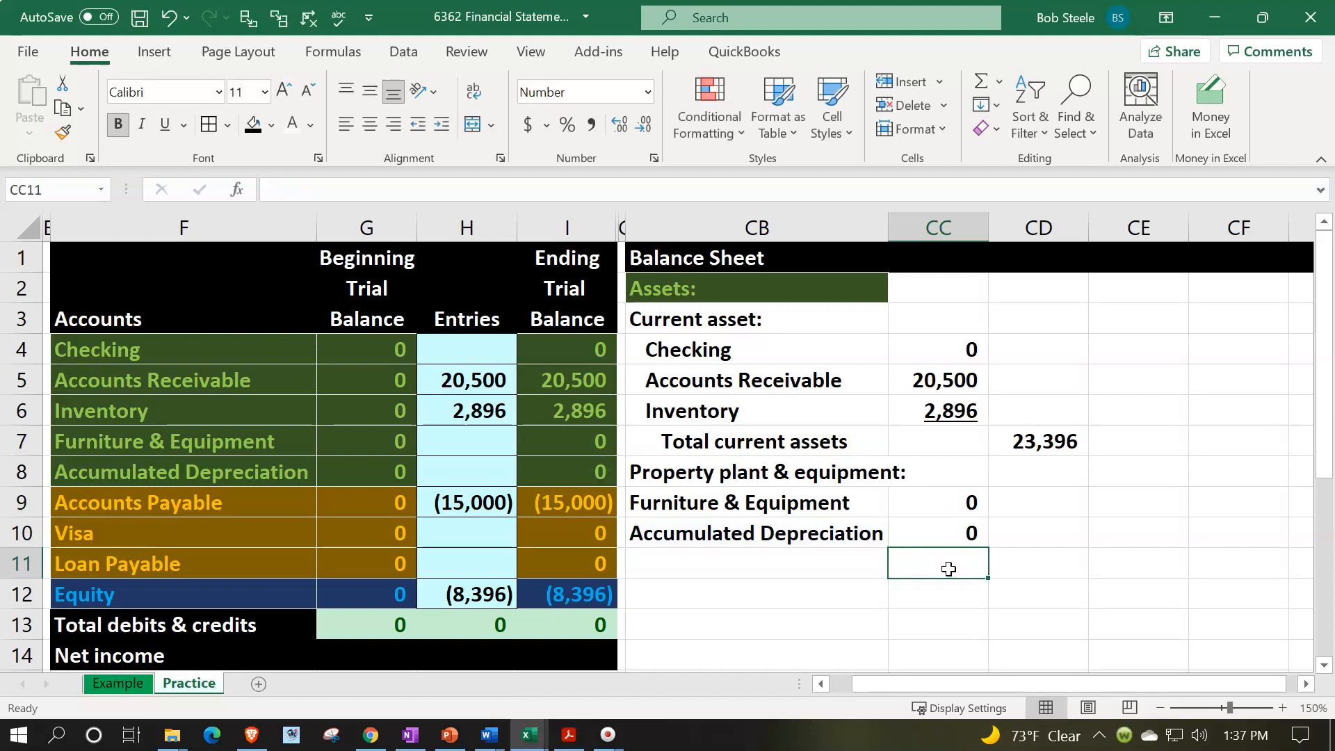
# - Enter the label "Total property plant & equipment" in CB11
pyautogui.press('Left')
pyautogui.write('Total')
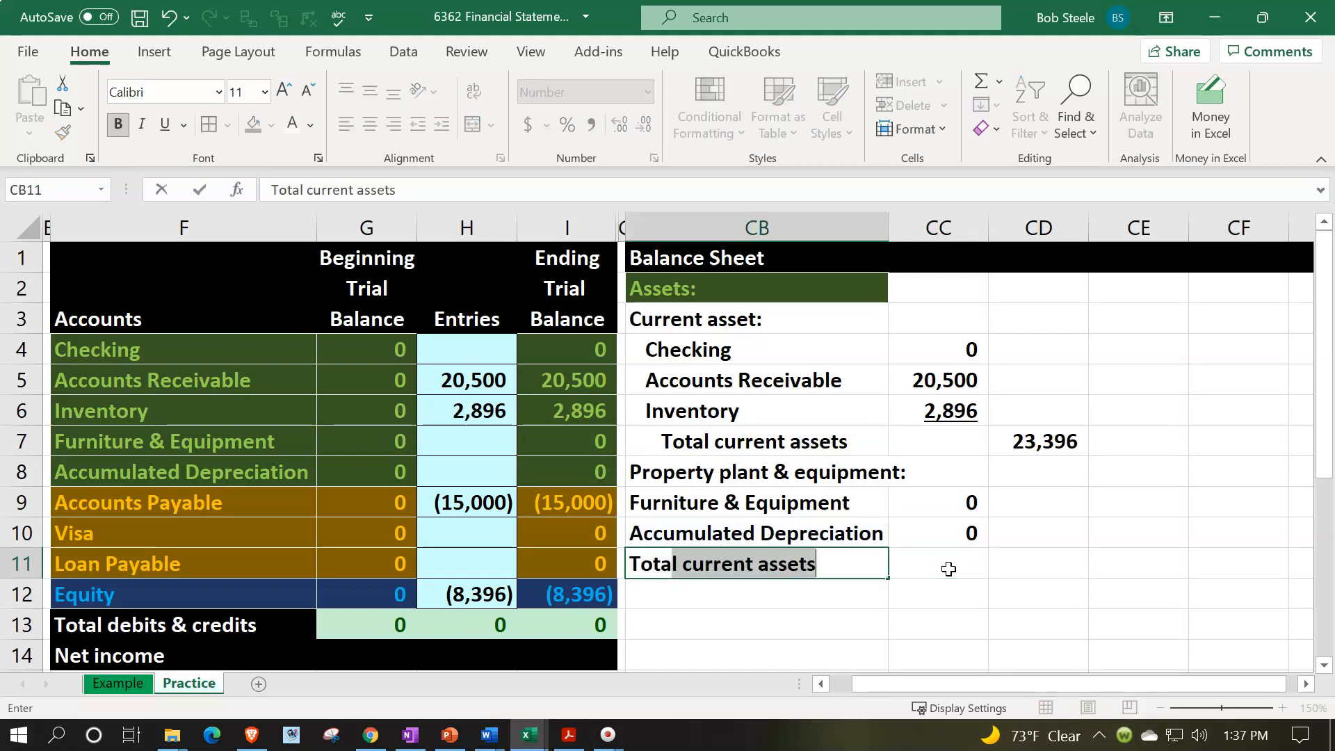
pyautogui.write(' propert')
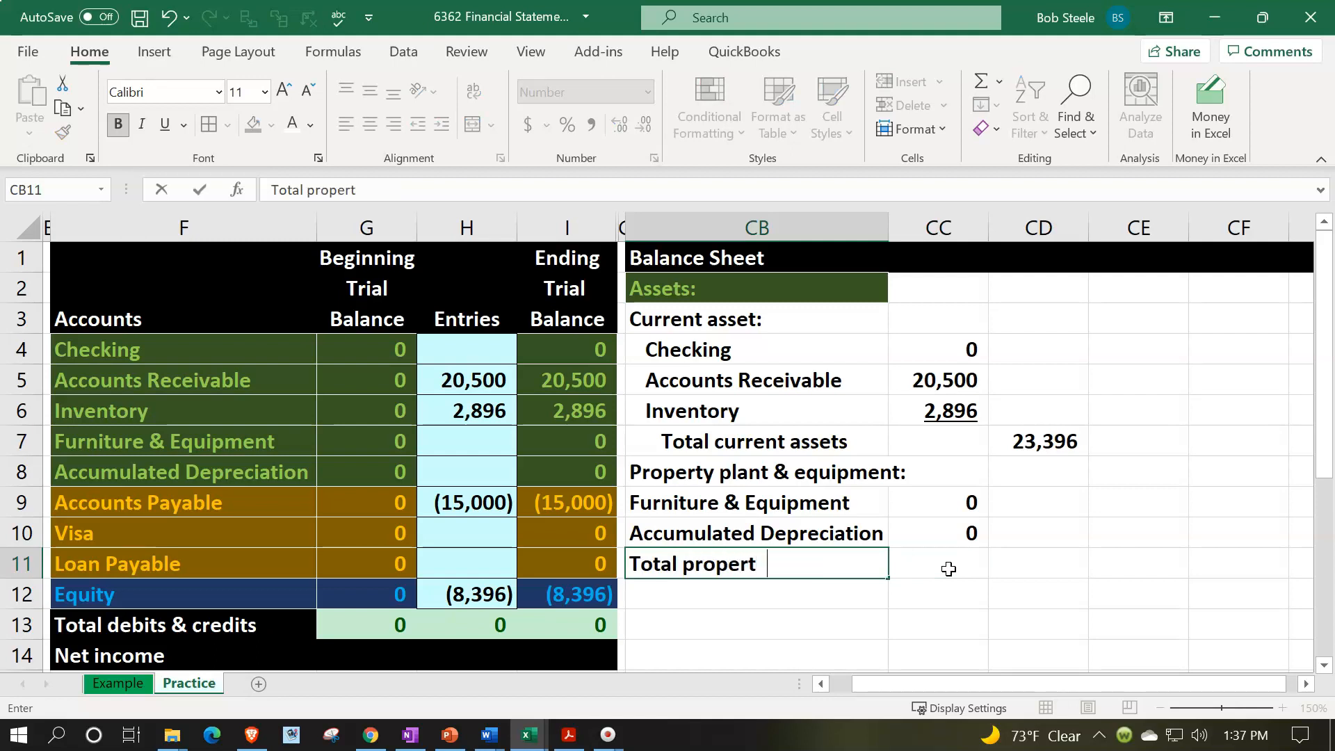
pyautogui.write('y plant & ')
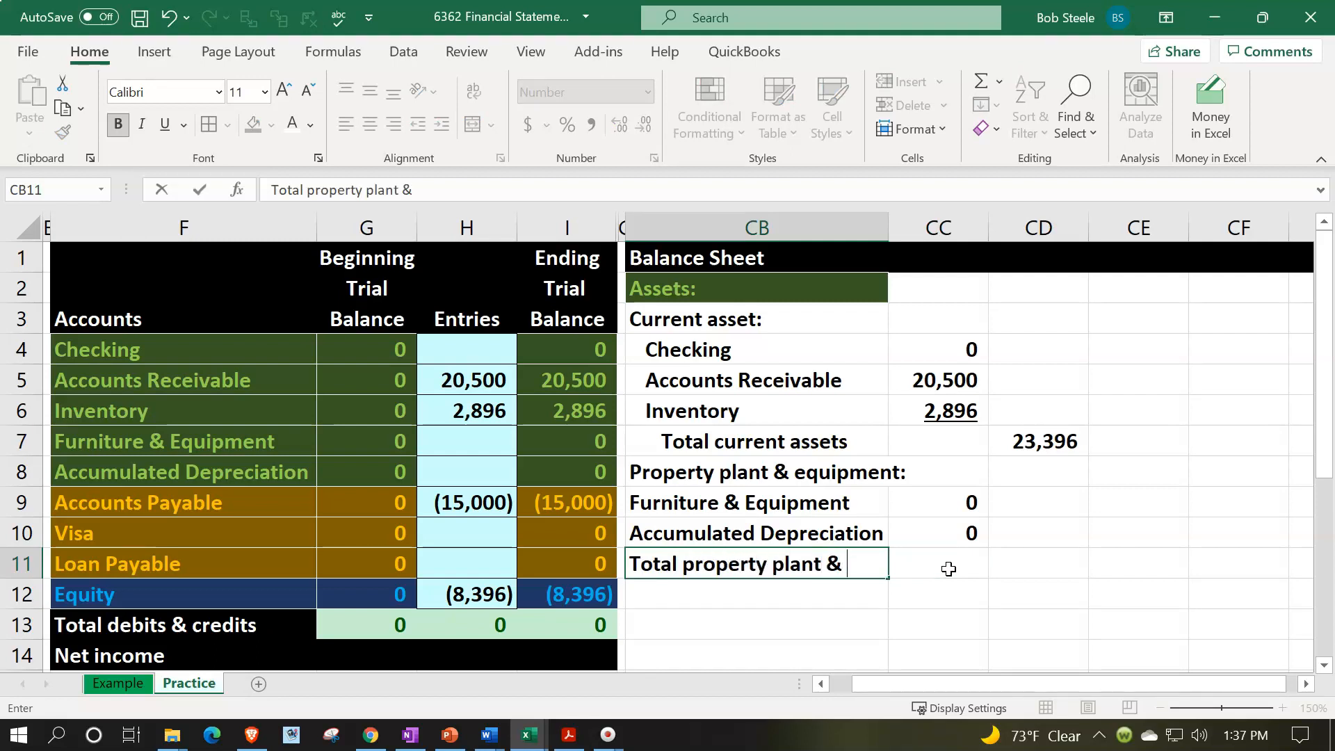
pyautogui.write('equipment')
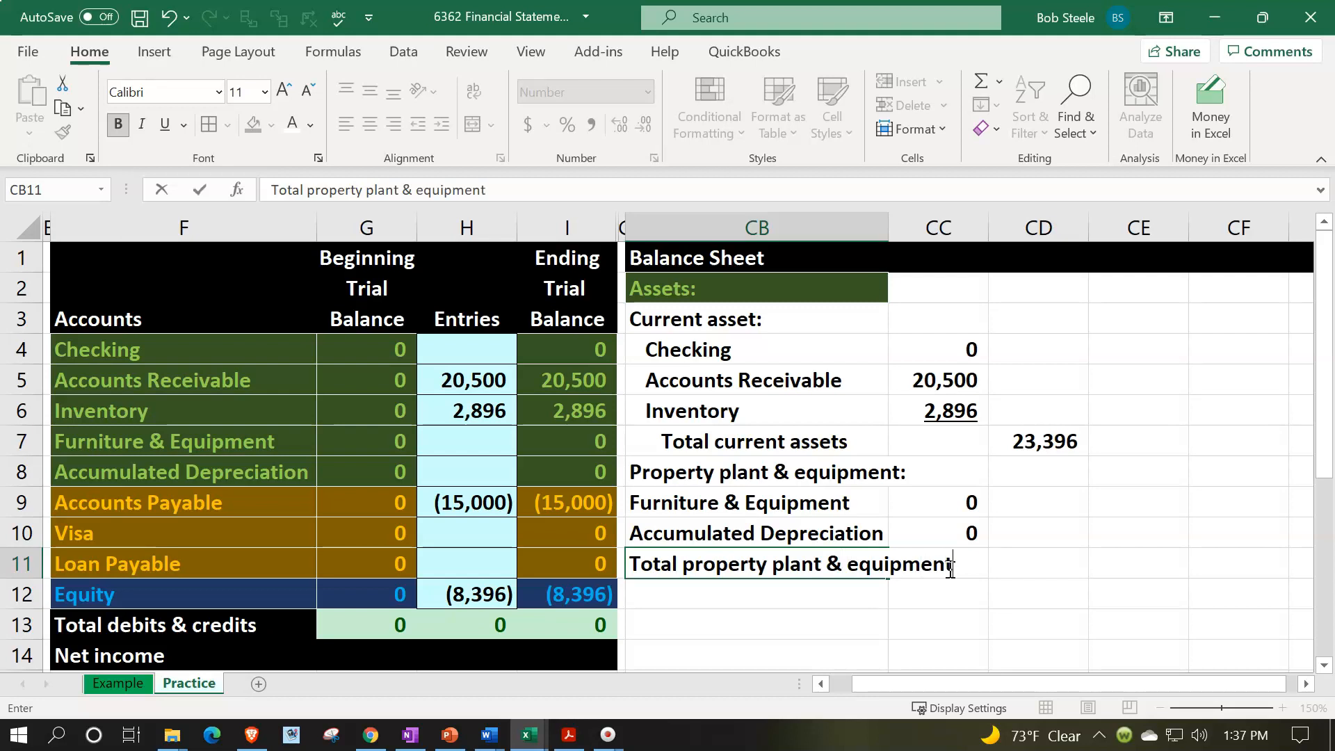
# - Total CC9:CC10 in CD11 with a SUM formula and underline the Accumulated Depreciation amount in CC10
pyautogui.click(949, 567)
pyautogui.press('Right')
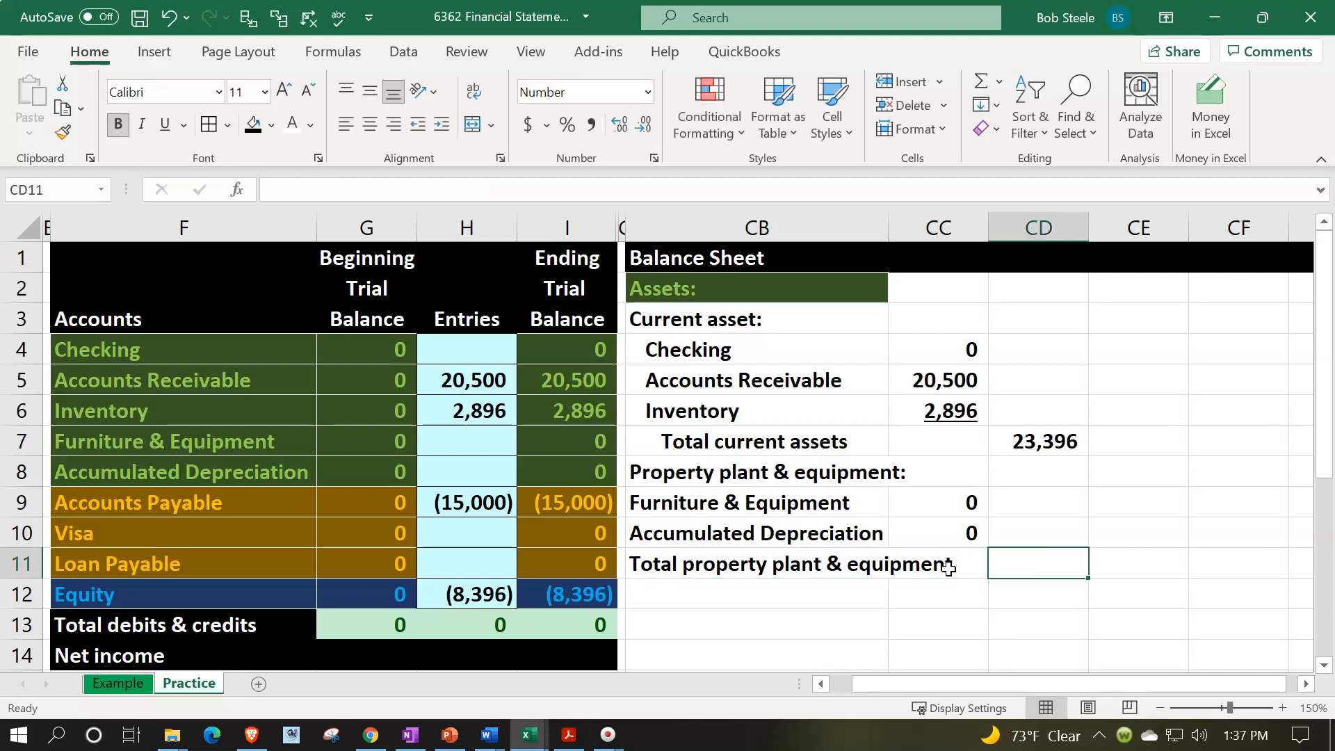
pyautogui.write('=sum(')
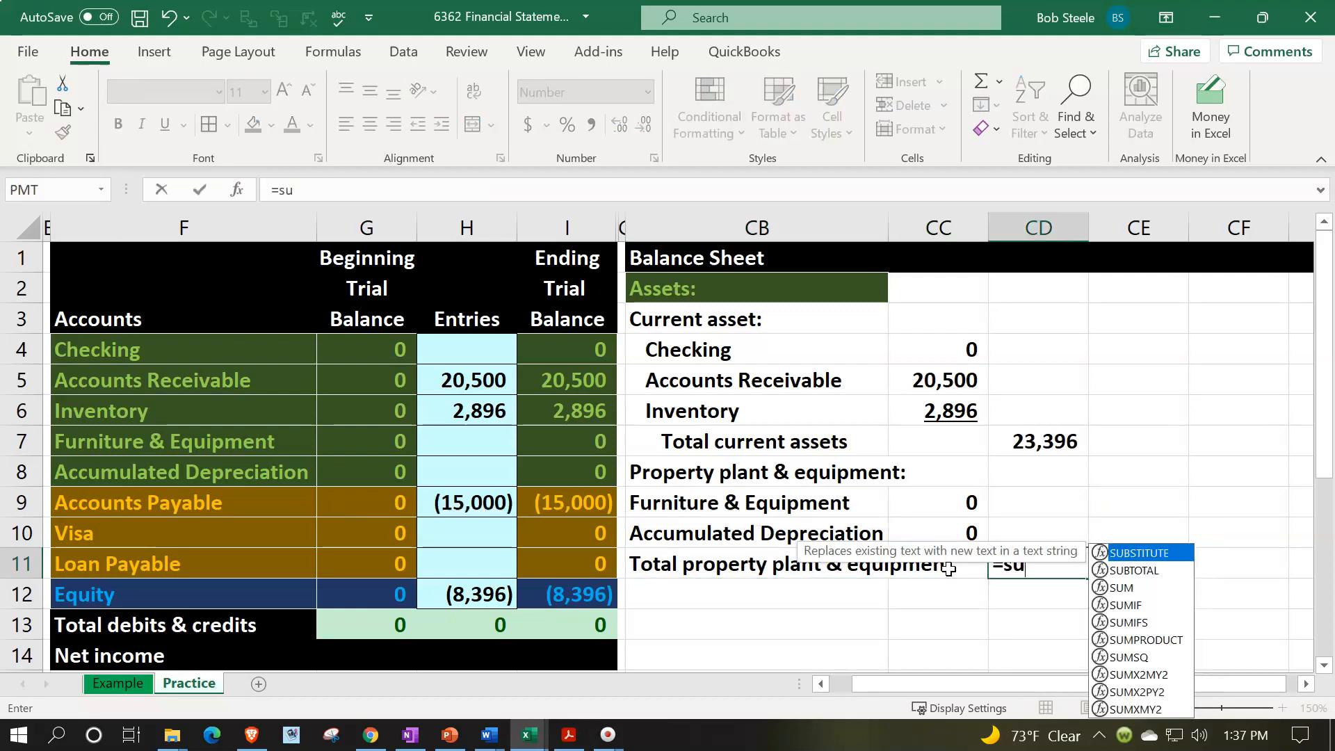
pyautogui.press('Up')
pyautogui.press('Left')
pyautogui.hotkey('shift', 'Up')
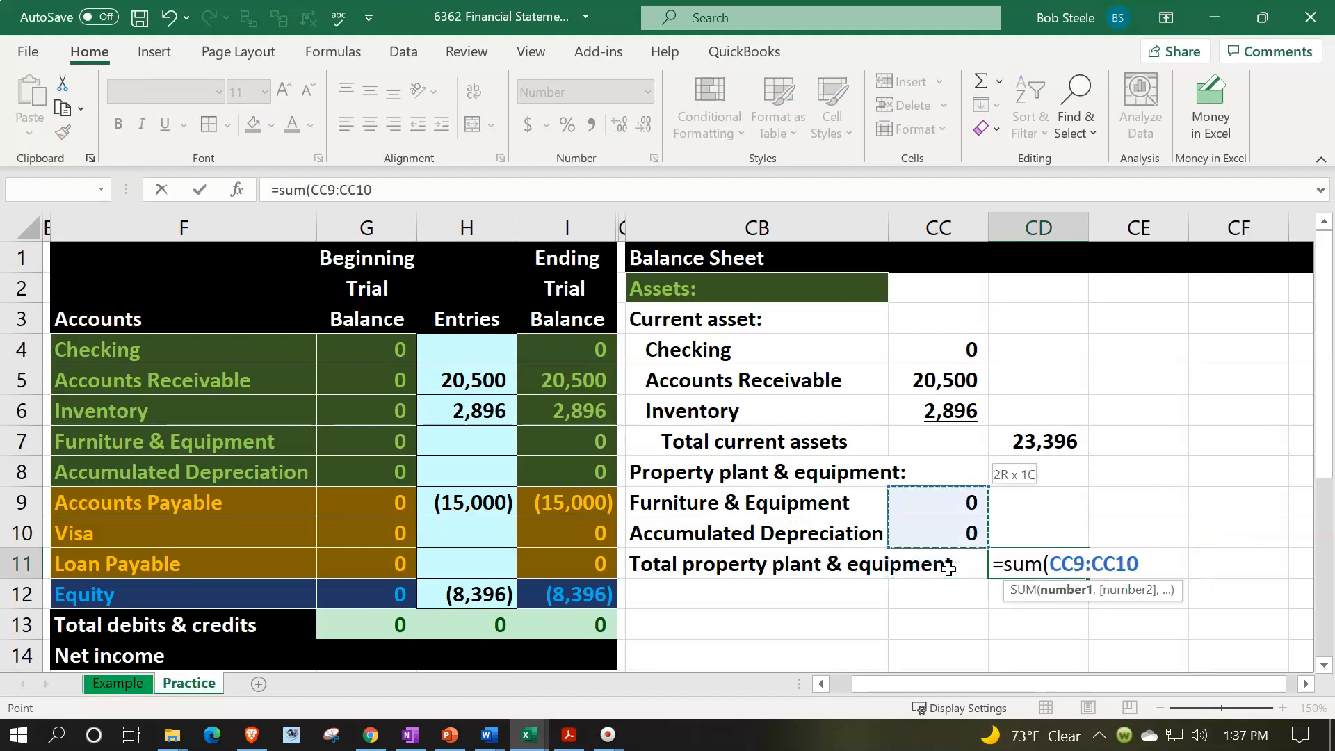
pyautogui.press('Return')
pyautogui.click(934, 529)
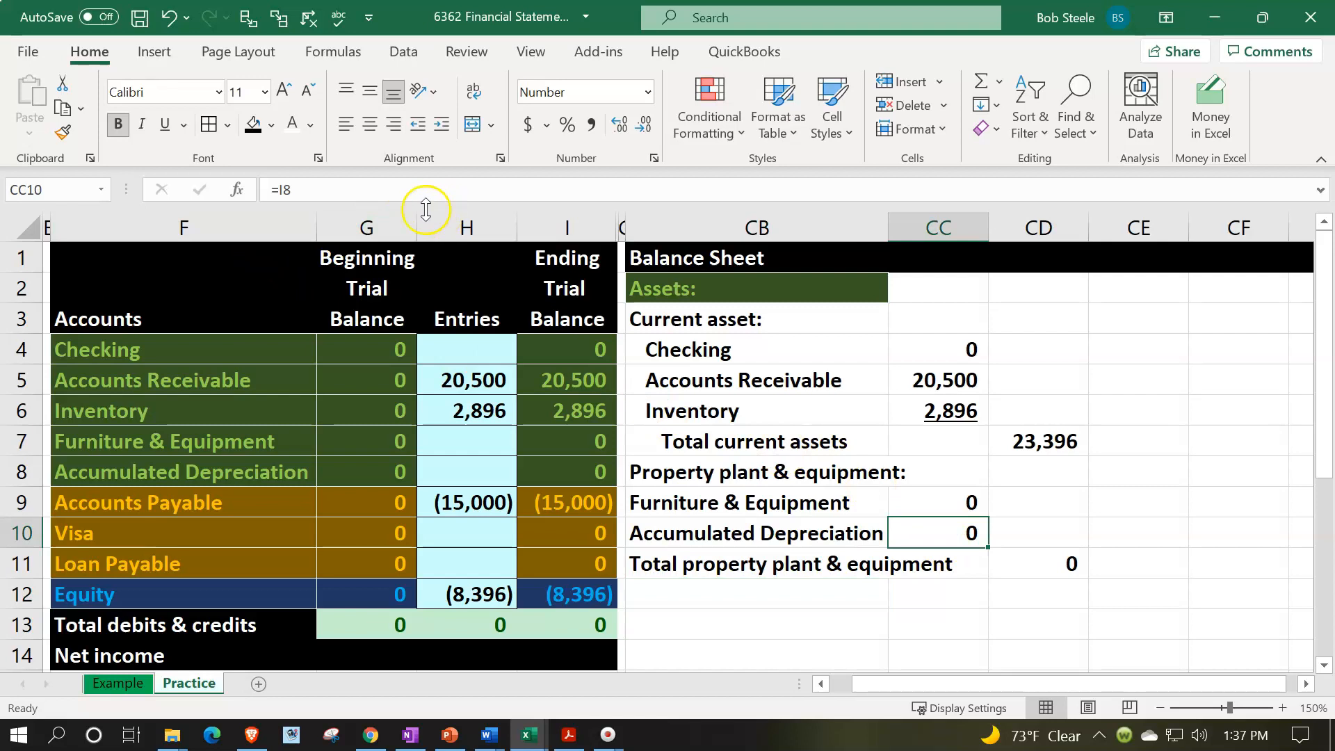
pyautogui.click(172, 132)
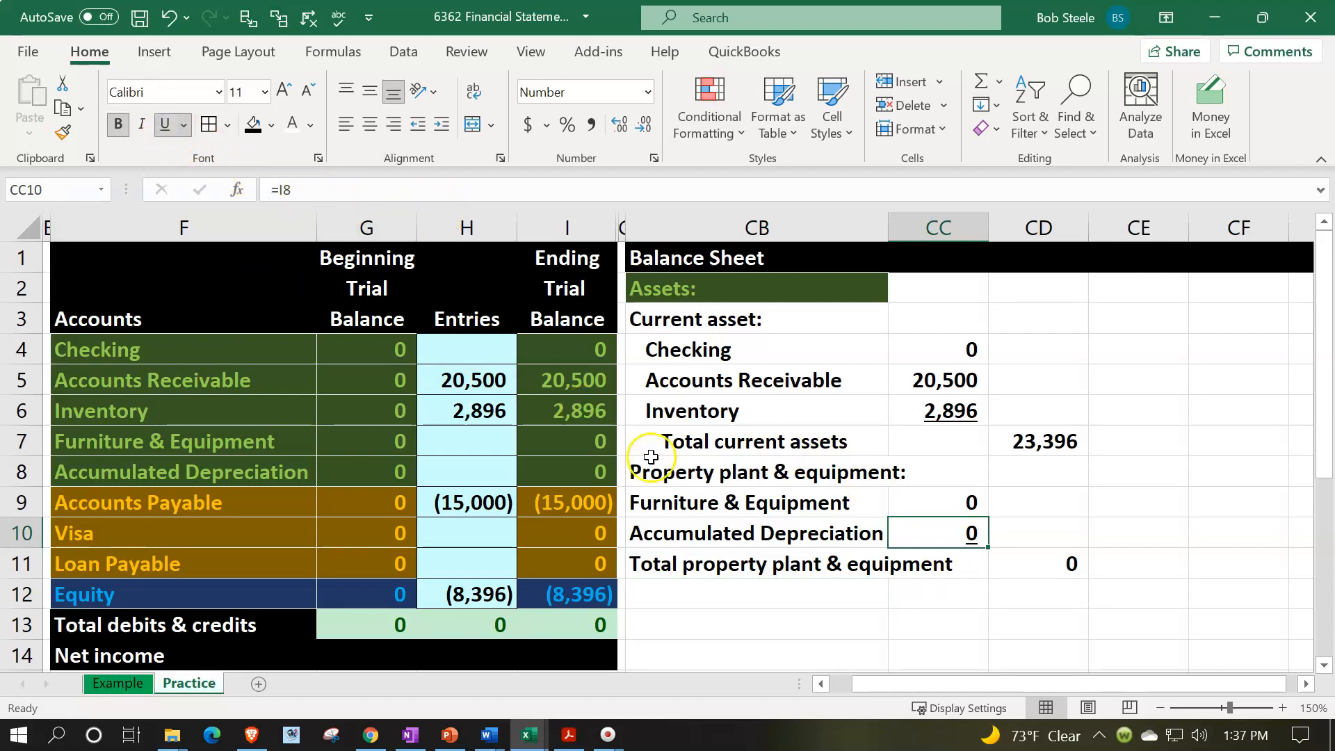
# - Indent the labels in CB9:CB11 by one level and the Total property plant & equipment label in CB11 by one more
pyautogui.moveTo(772, 508); pyautogui.dragTo(773, 569)
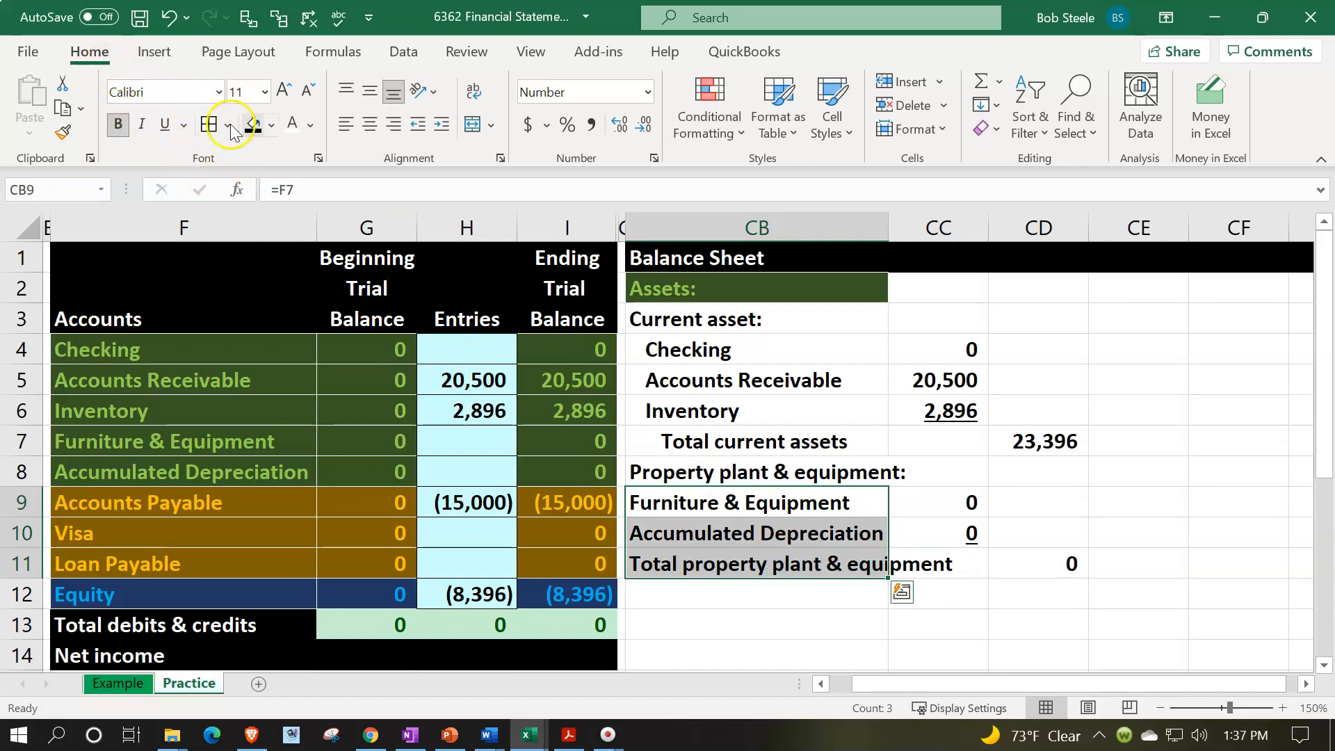
pyautogui.click(441, 124)
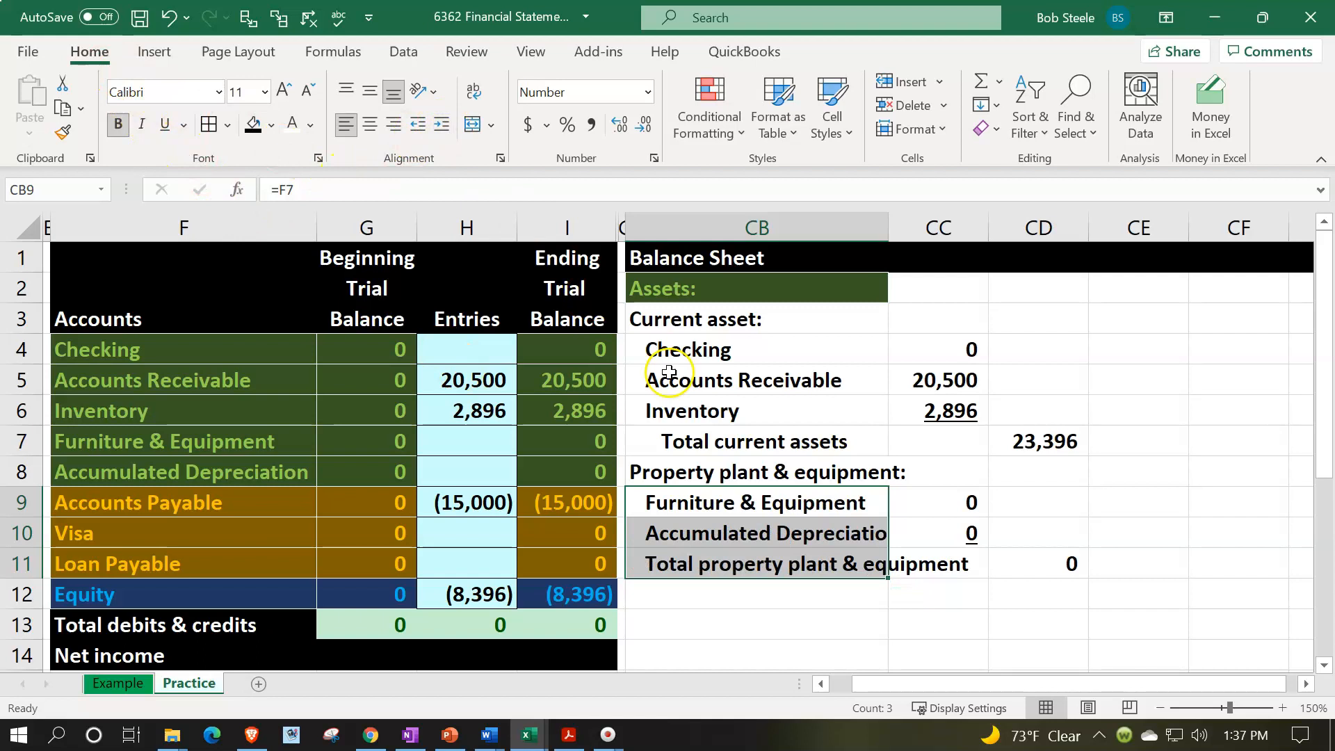
pyautogui.click(752, 557)
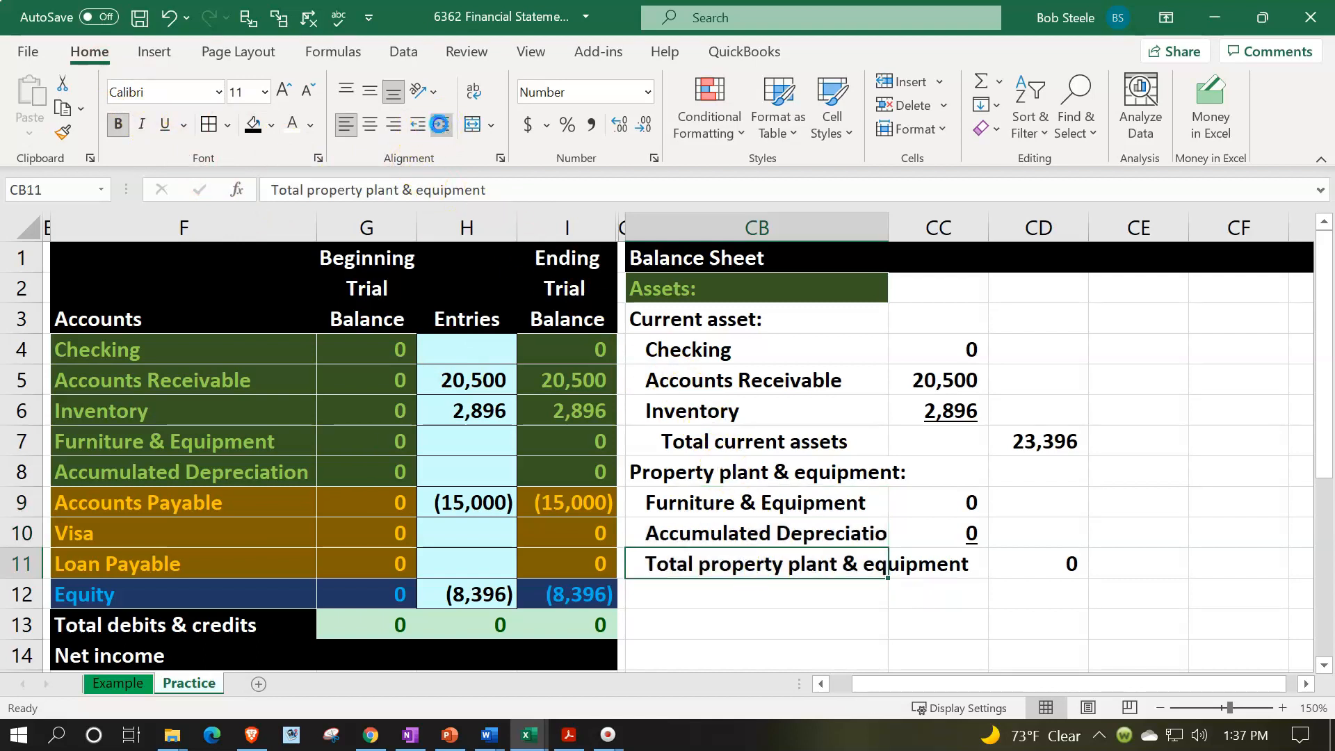
pyautogui.click(441, 124)
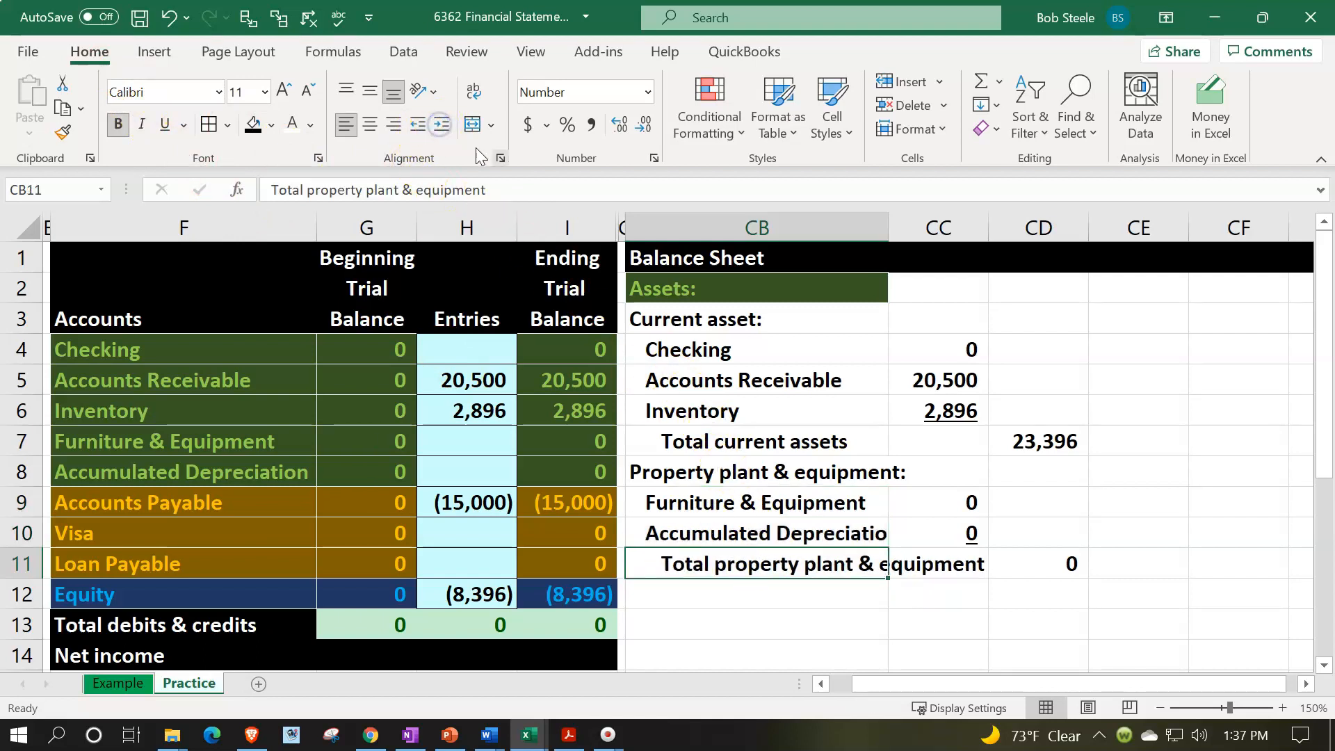
pyautogui.click(715, 603)
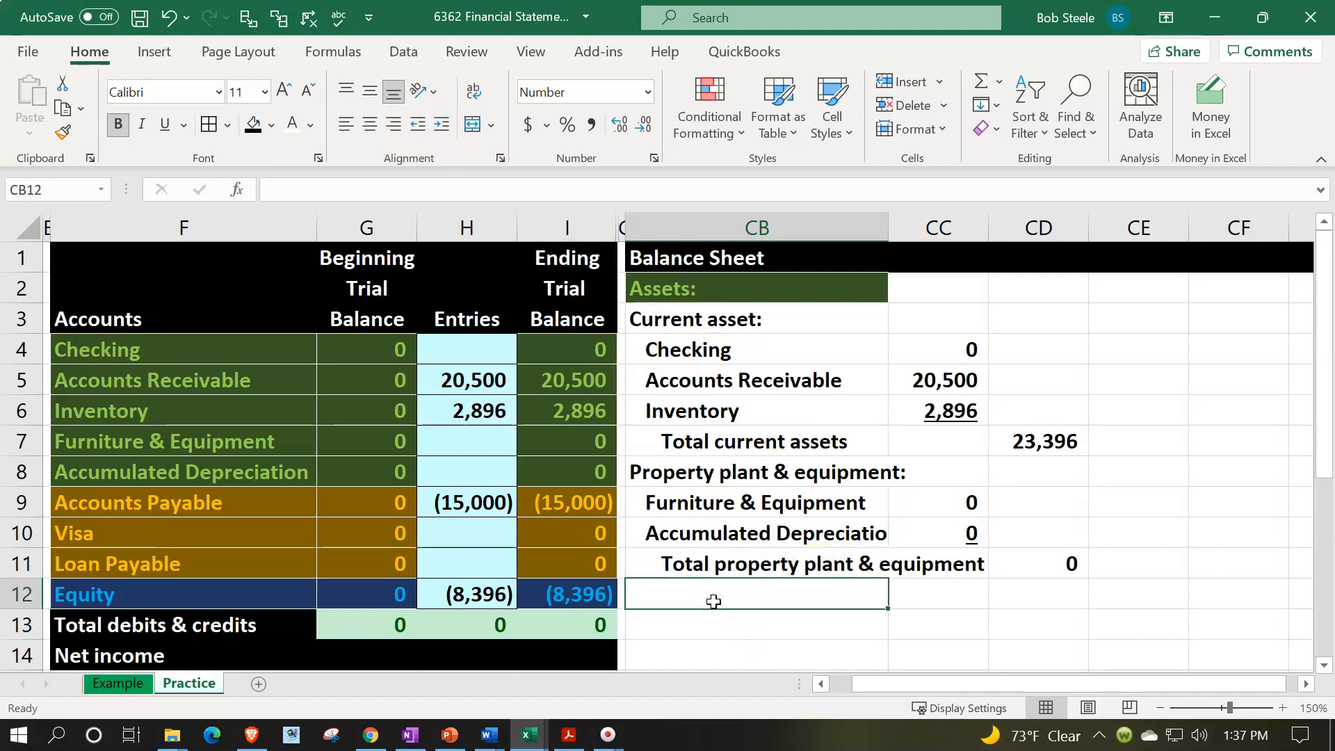
# - Enter the label "Total assets" in CB12
pyautogui.write('Tot')
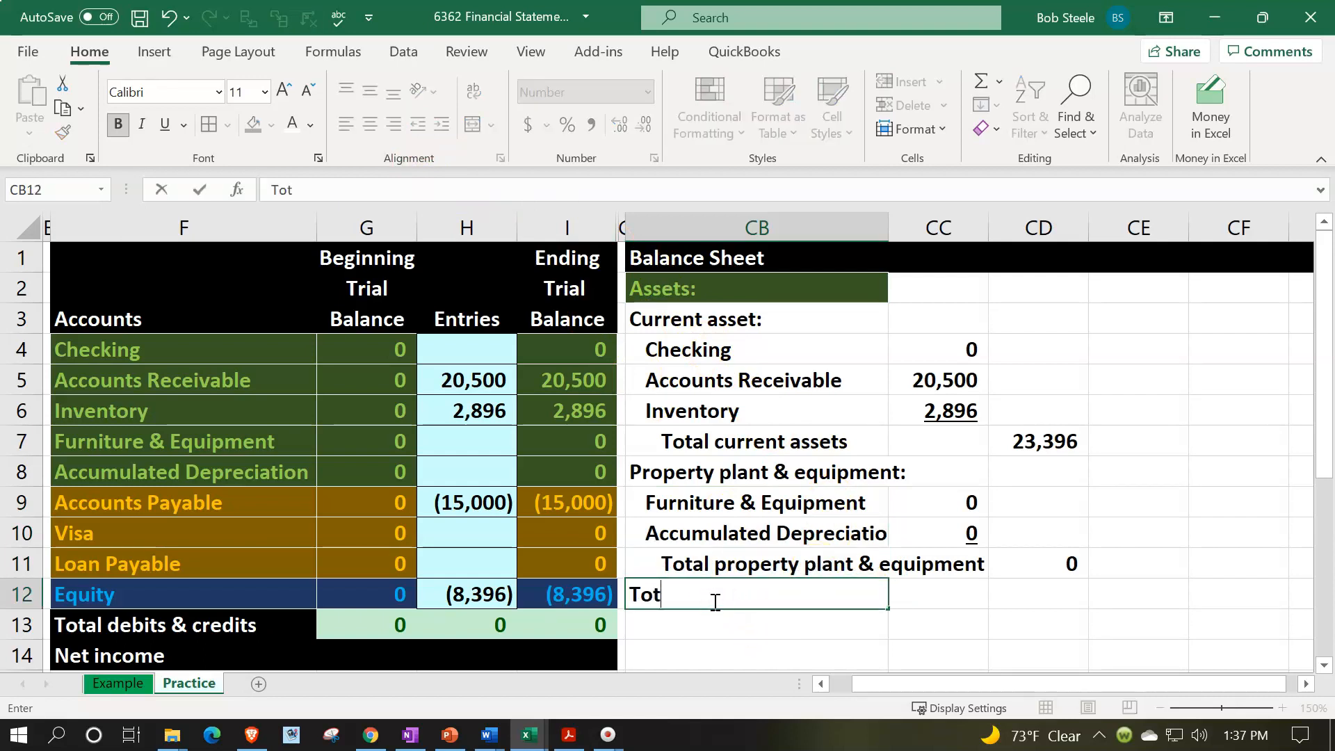
pyautogui.write('al assets')
pyautogui.press('Tab')
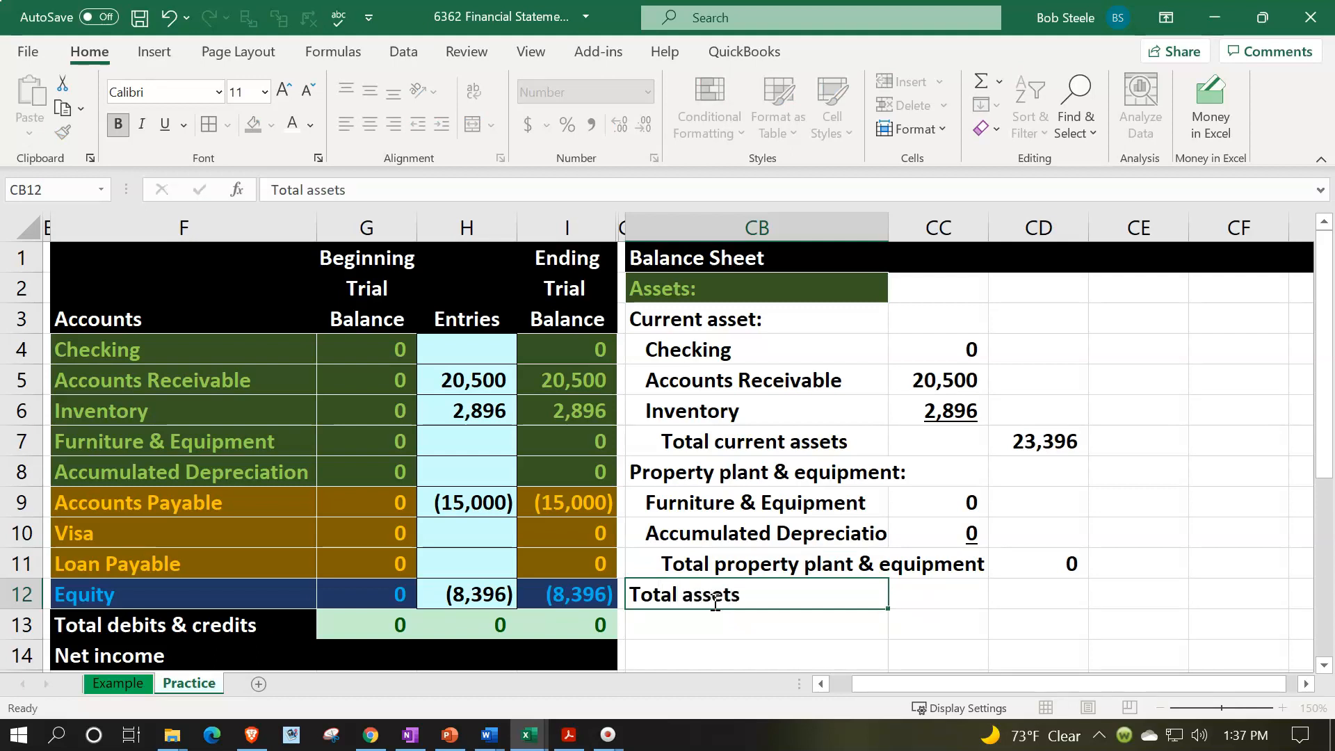
# - Add the current assets and property plant & equipment subtotals in CD12 with a SUM formula
pyautogui.press('Tab')
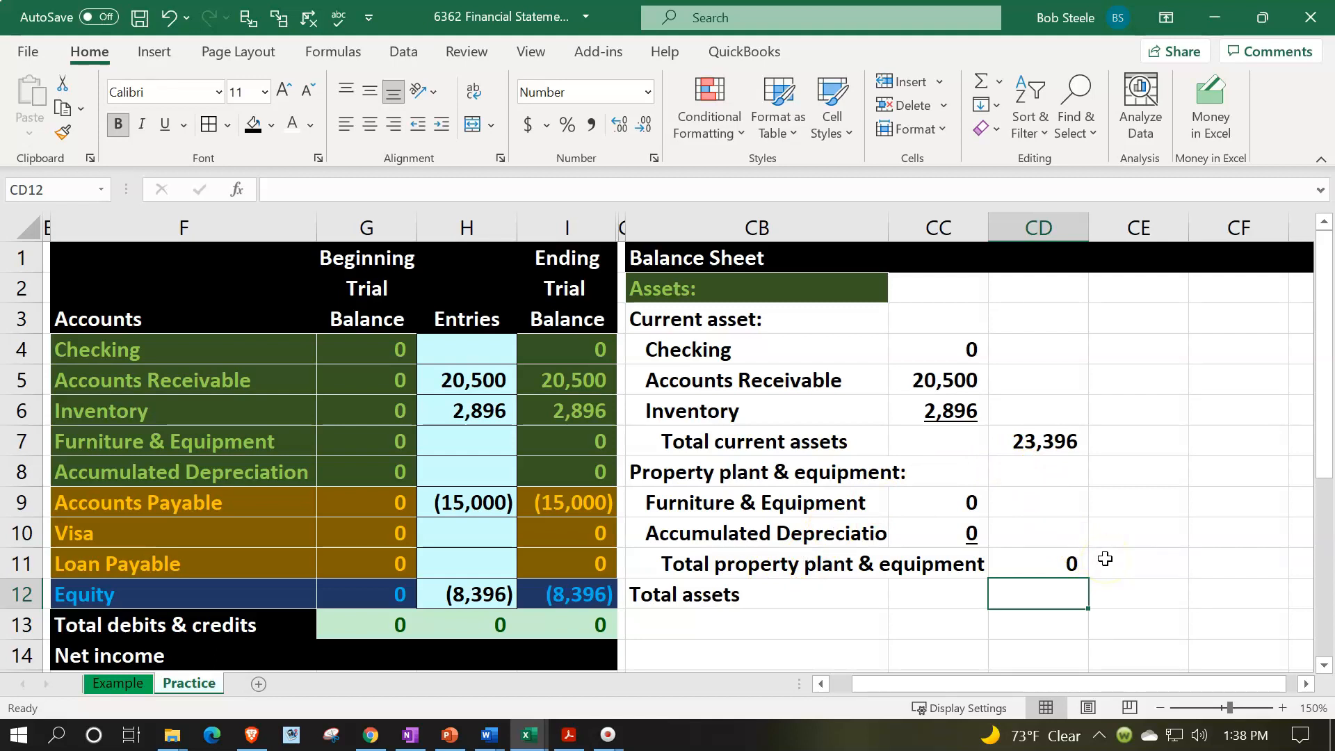
pyautogui.write('=sum(')
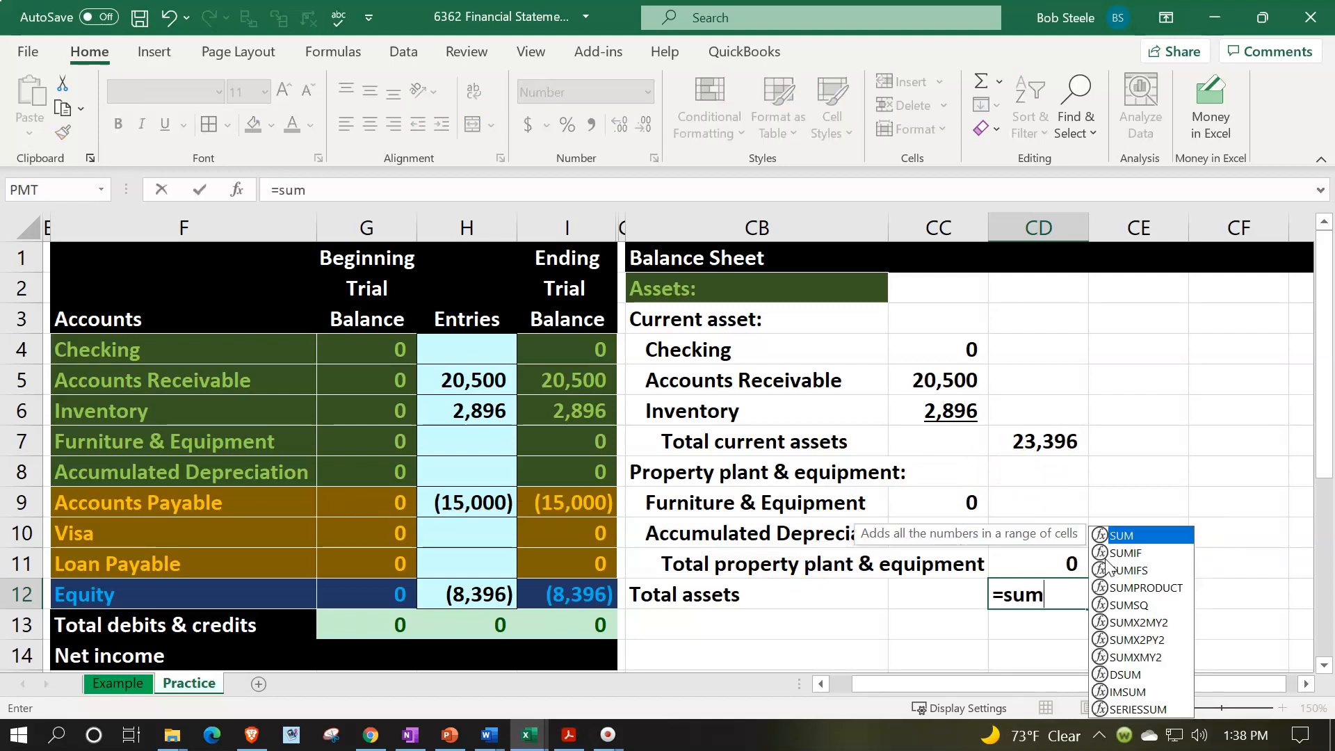
pyautogui.press('Up')
pyautogui.hotkey('shift', 'Up')
pyautogui.hotkey('shift', 'Up')
pyautogui.hotkey('shift', 'Up')
pyautogui.hotkey('shift', 'Up')
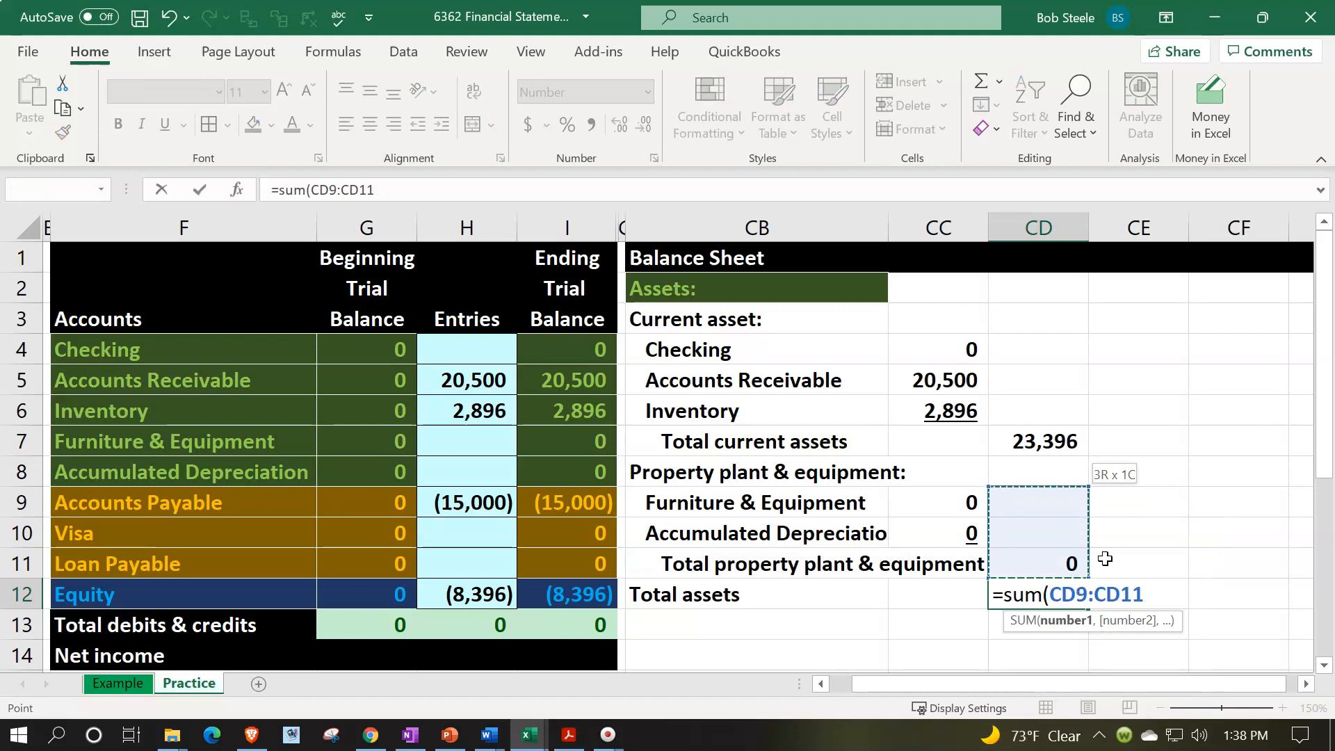
pyautogui.press('Return')
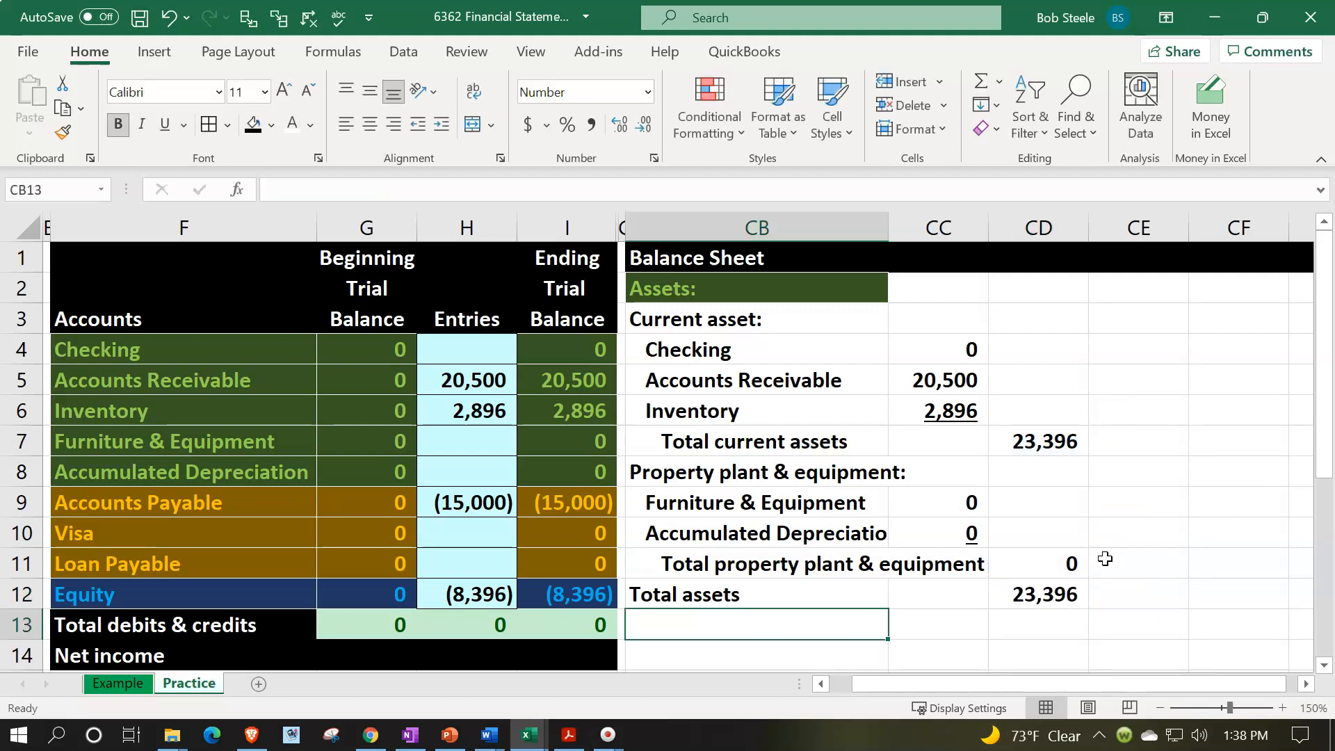
# - Copy the green Assets heading format across CC2:CD2 and narrow column CE to a thin spacer
pyautogui.click(749, 284)
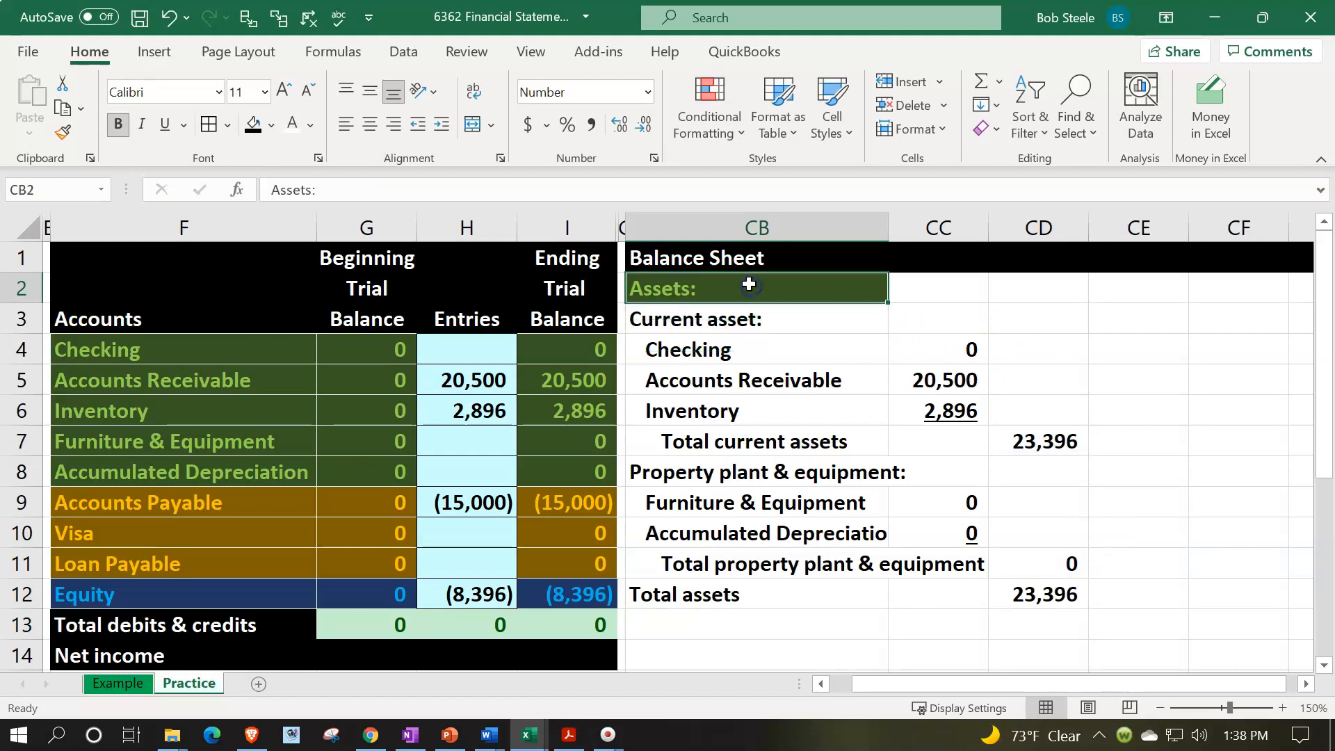
pyautogui.click(61, 135)
pyautogui.moveTo(936, 291); pyautogui.dragTo(1012, 278)
pyautogui.click(1138, 296)
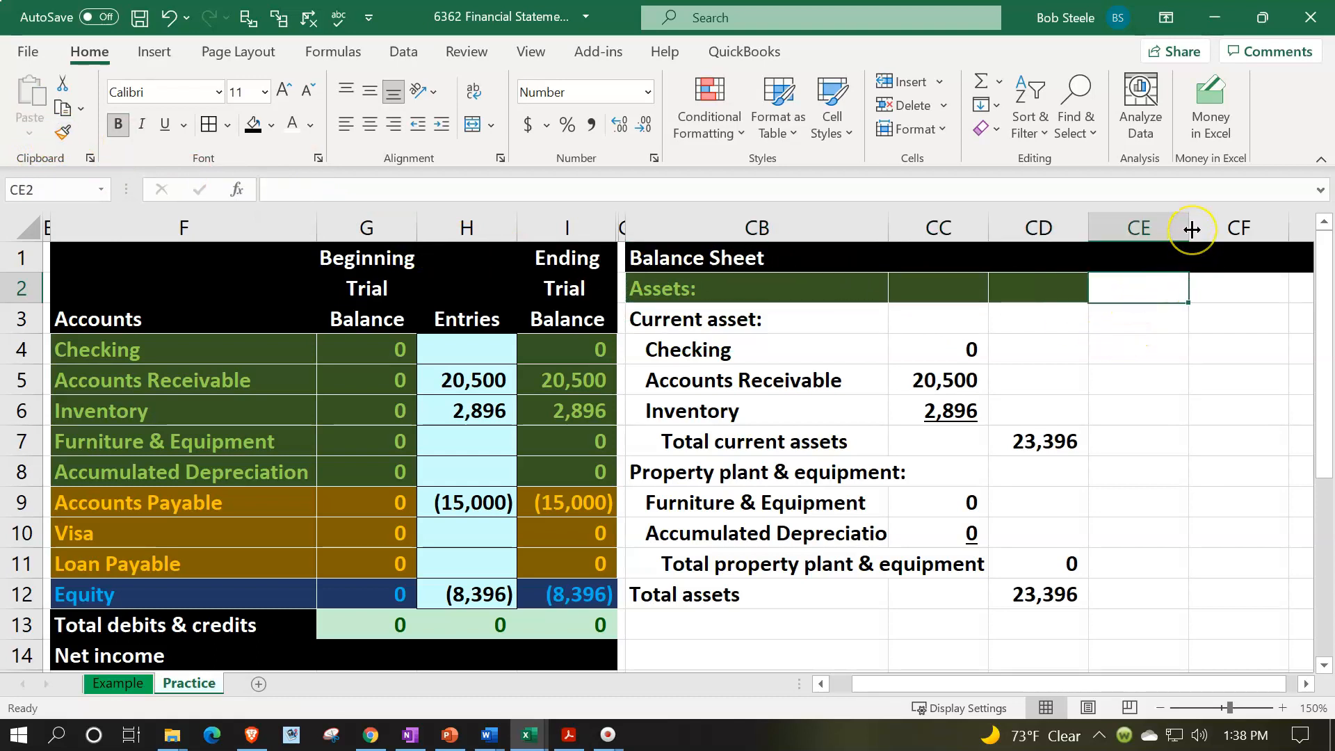
pyautogui.moveTo(1191, 228); pyautogui.dragTo(1097, 257)
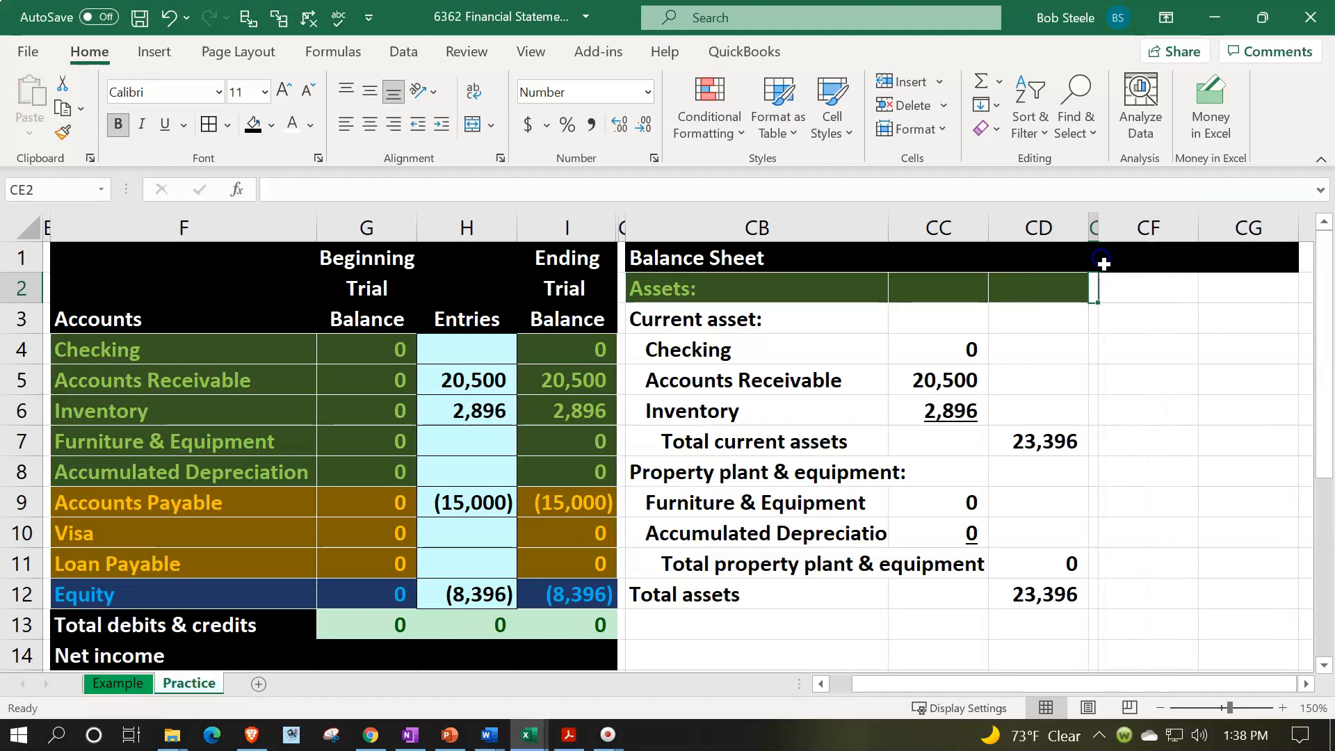
# - Enter the heading "Liabilities" in CF2, beside the Assets heading
pyautogui.click(1136, 286)
pyautogui.press('Right')
pyautogui.press('Right')
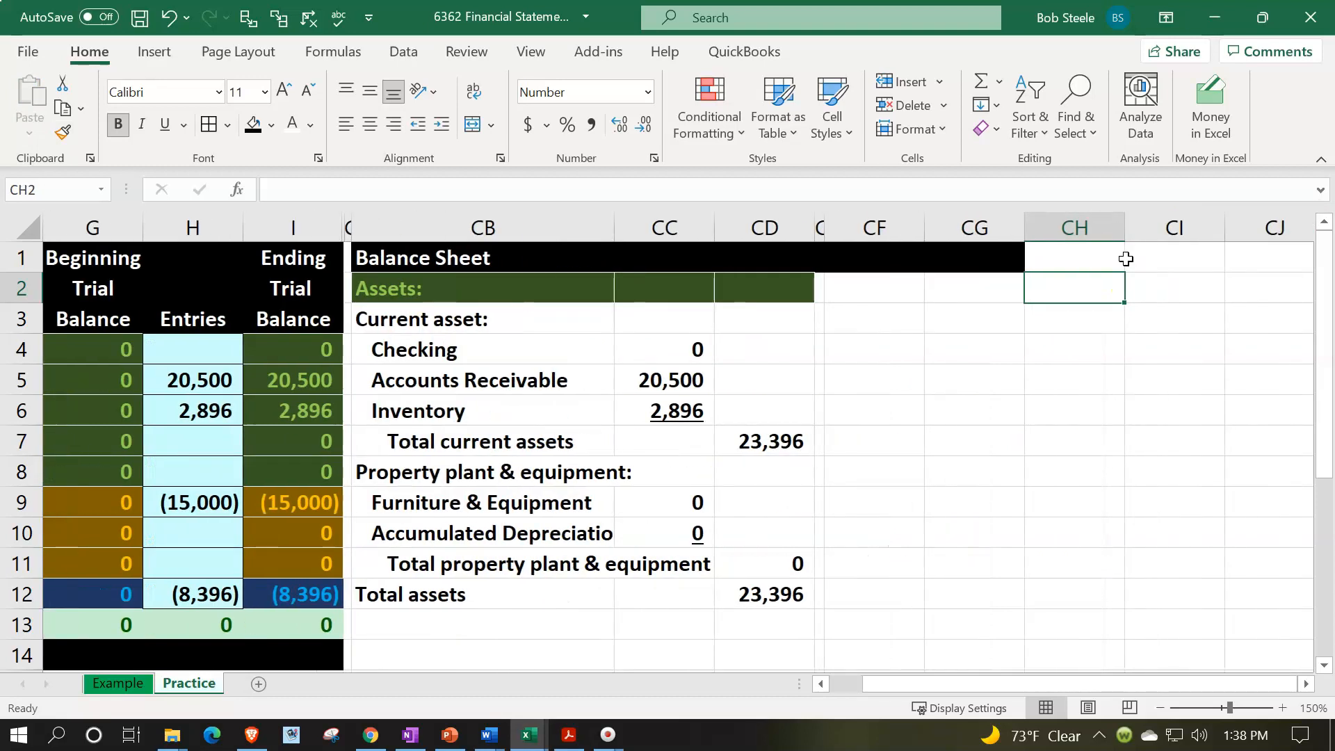
pyautogui.press('Left')
pyautogui.press('Left')
pyautogui.press('Right')
pyautogui.press('Left')
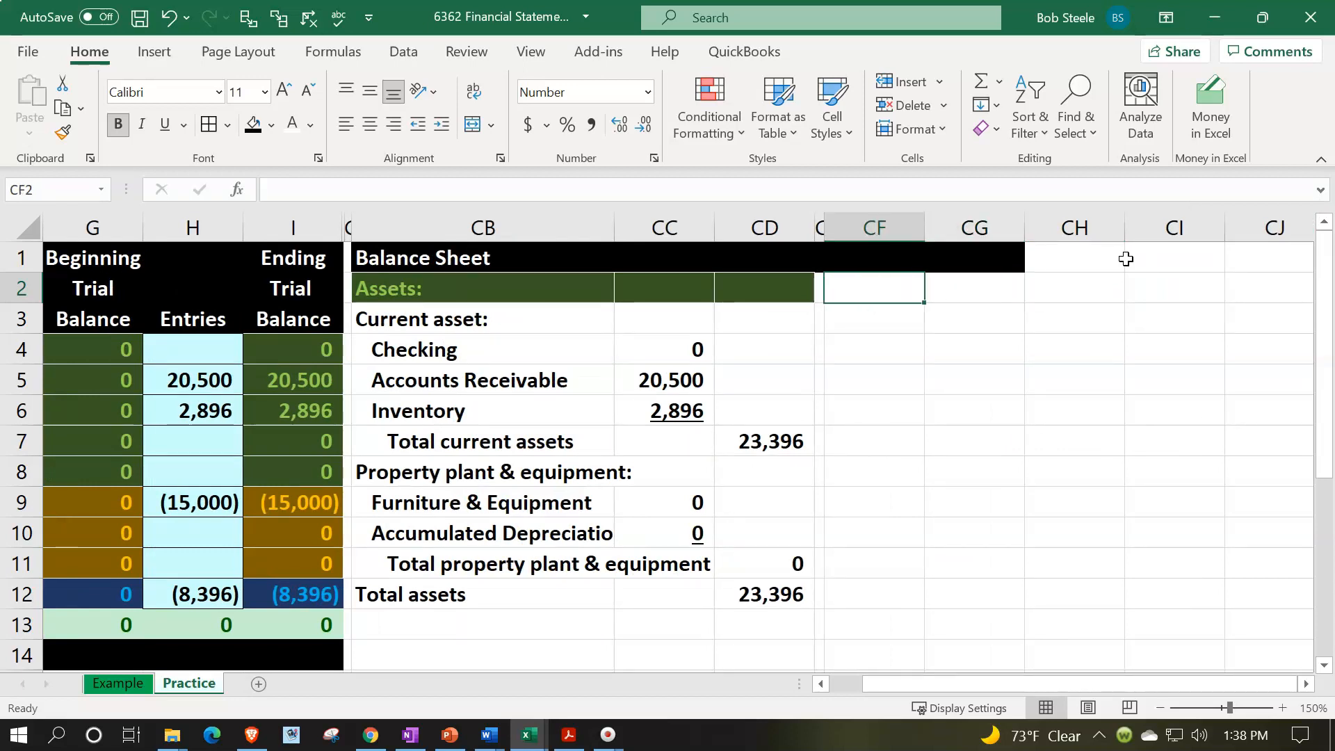
pyautogui.write('Lia')
pyautogui.press('BackSpace')
pyautogui.press('BackSpace')
pyautogui.write('ieabi')
pyautogui.press('BackSpace')
pyautogui.press('BackSpace')
pyautogui.press('BackSpace')
pyautogui.press('BackSpace')
pyautogui.press('BackSpace')
pyautogui.write('iabilities')
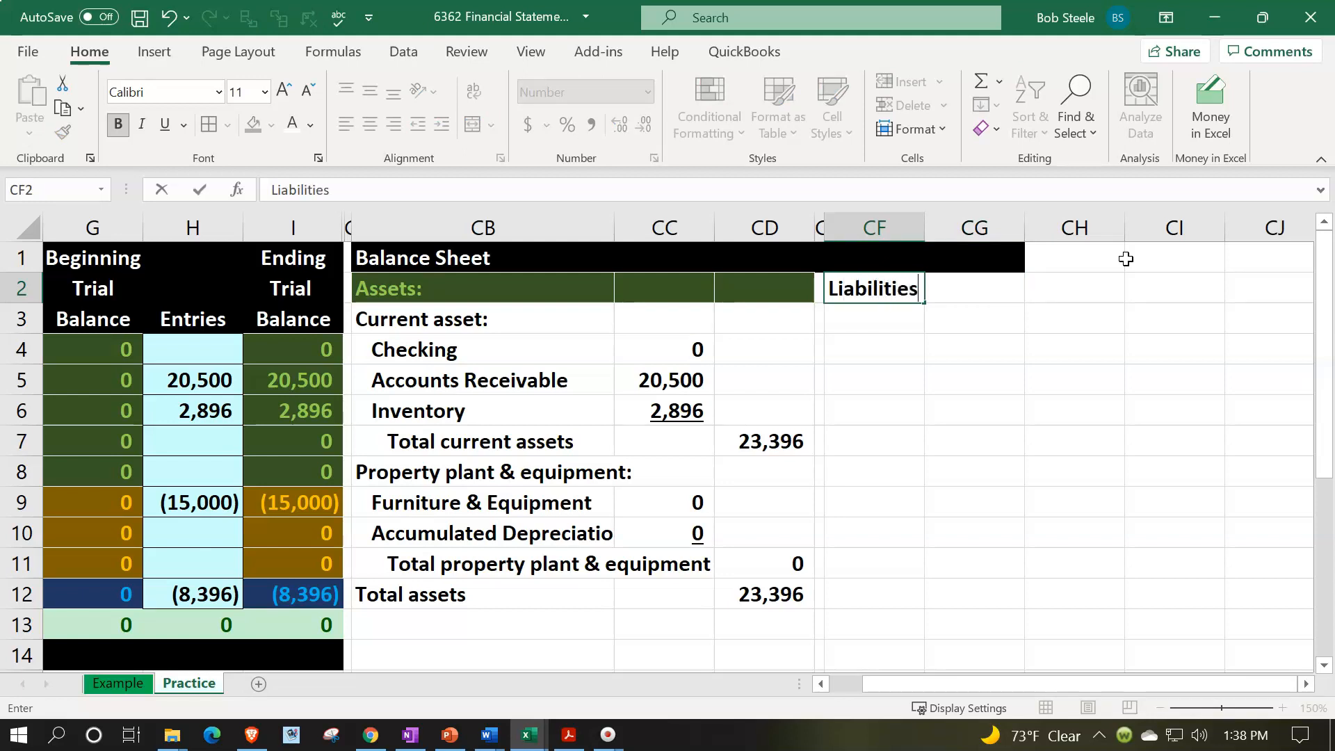
pyautogui.press('Return')
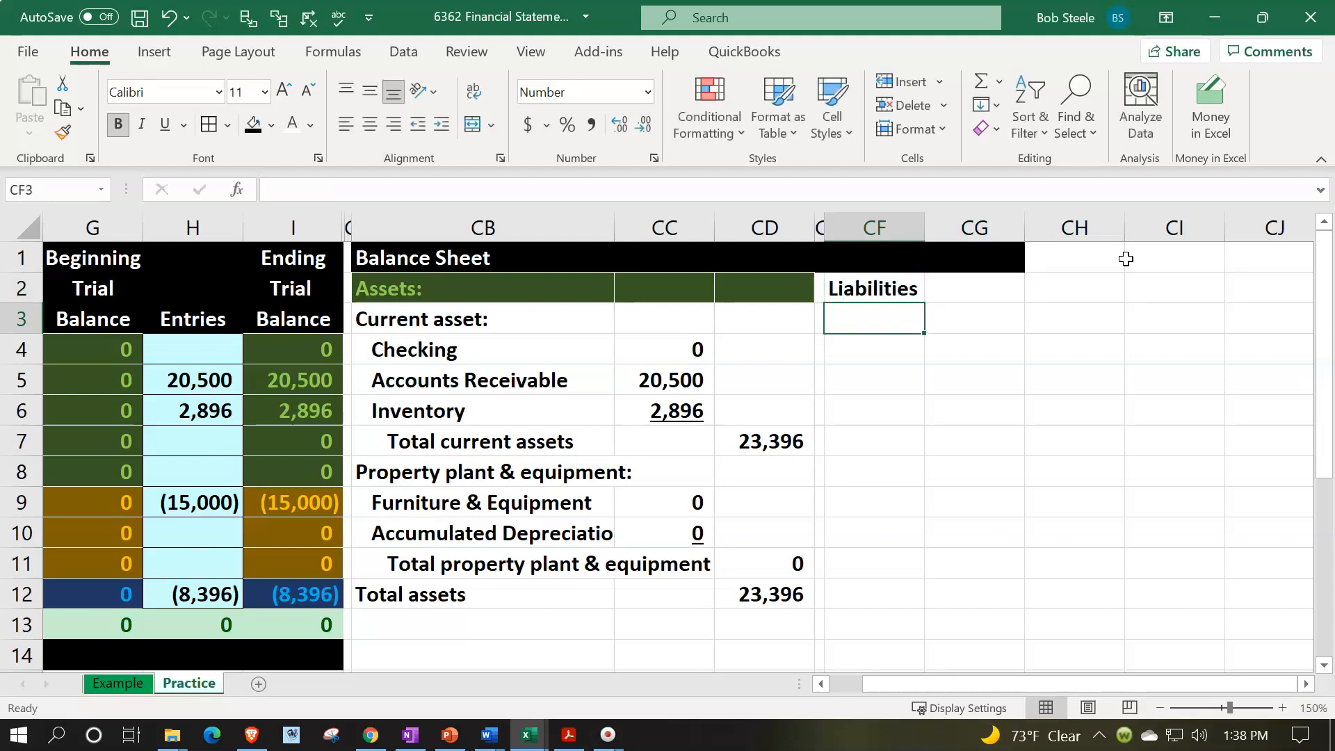
# - Remove the colon from the Assets heading in CB2
pyautogui.click(507, 286)
pyautogui.doubleClick(470, 282)
pyautogui.press('BackSpace')
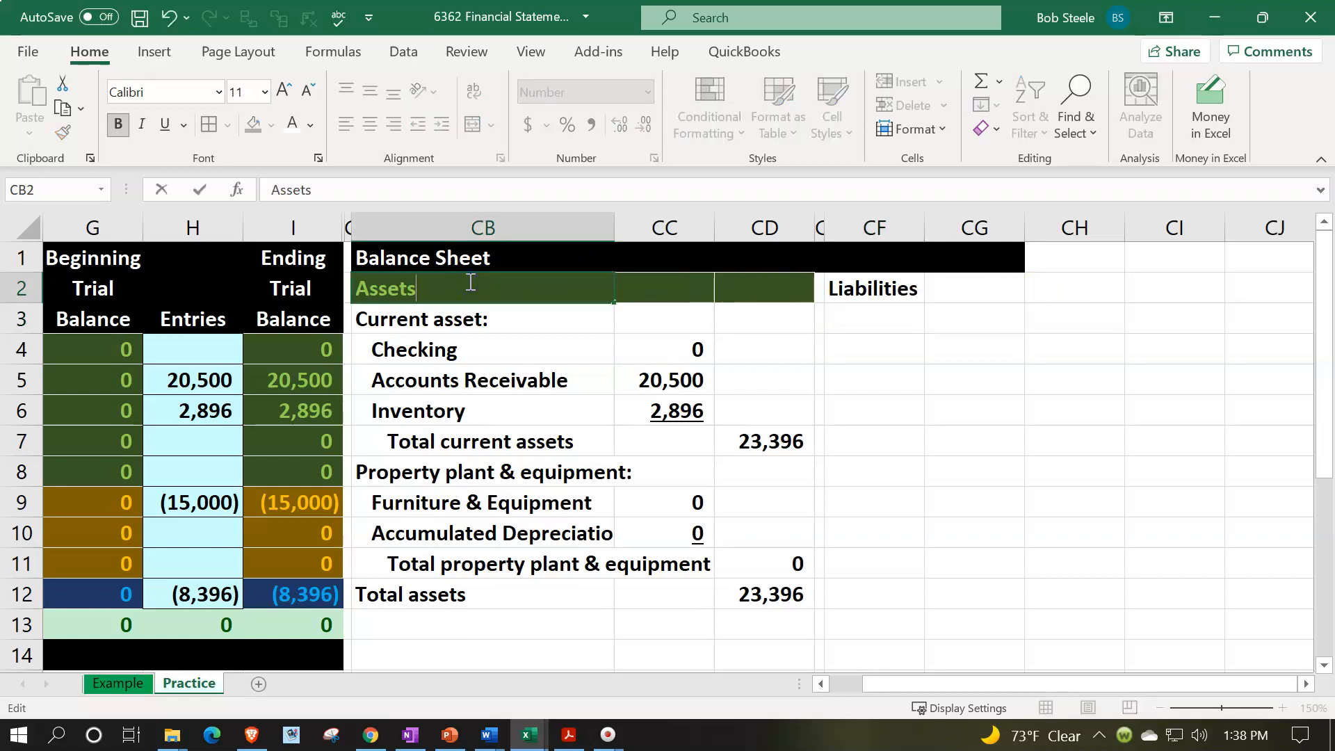
pyautogui.press('Return')
# - Copy the orange format of the Accounts Payable cell F9 onto the Liabilities heading in CF2:CG2
pyautogui.click(236, 481)
pyautogui.press('Left')
pyautogui.press('Left')
pyautogui.press('Left')
pyautogui.press('Down')
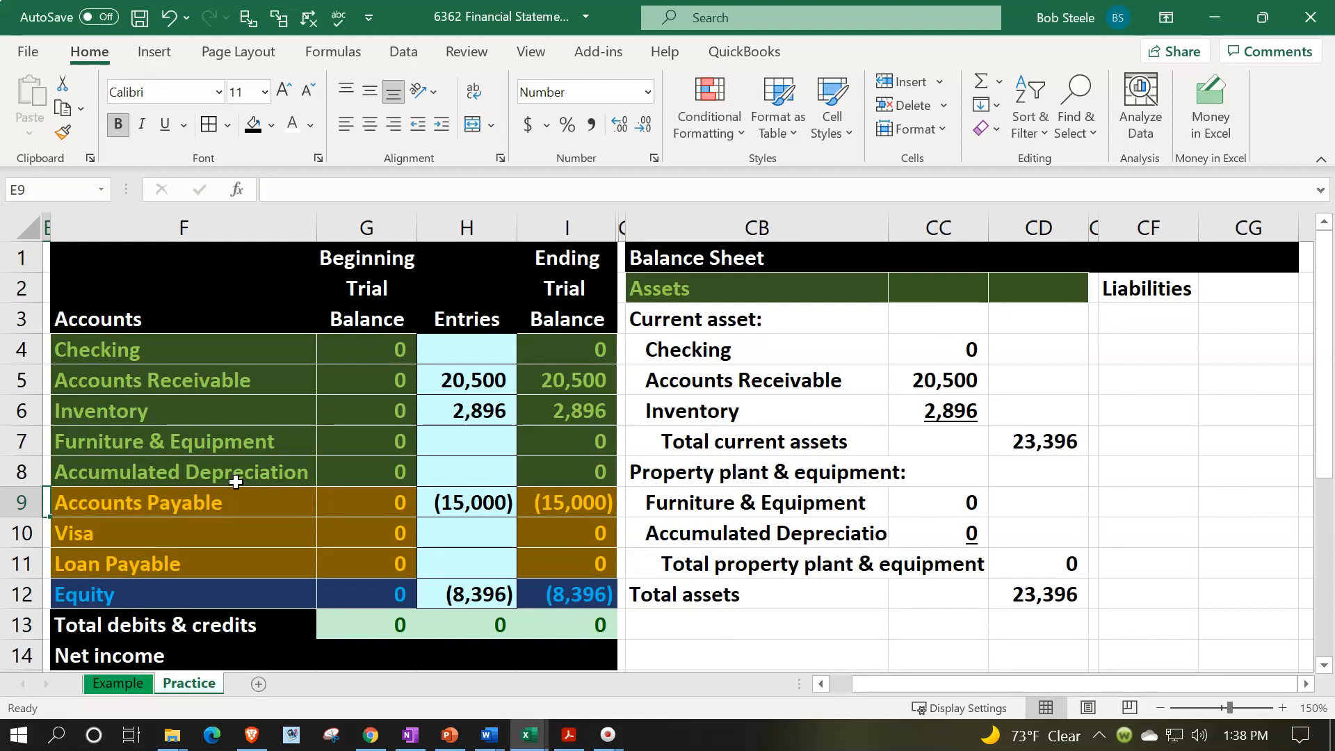
pyautogui.click(215, 506)
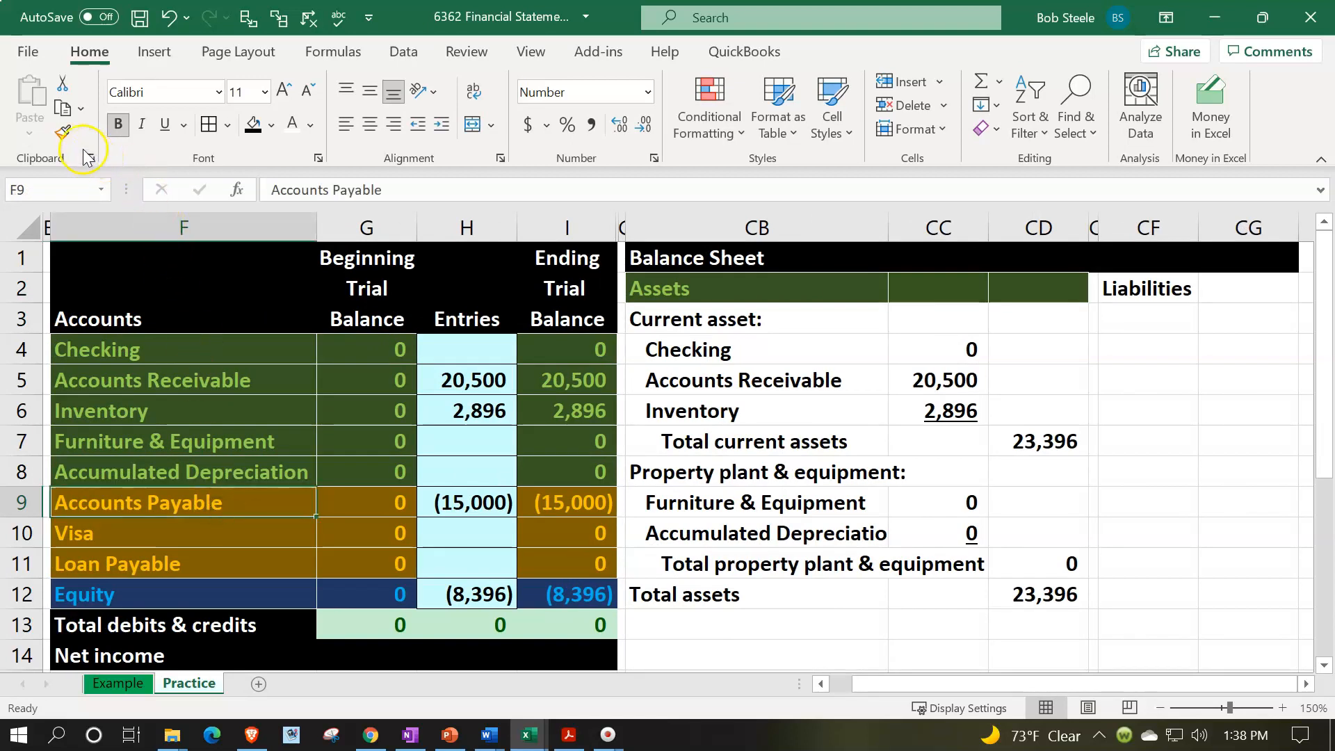
pyautogui.click(64, 134)
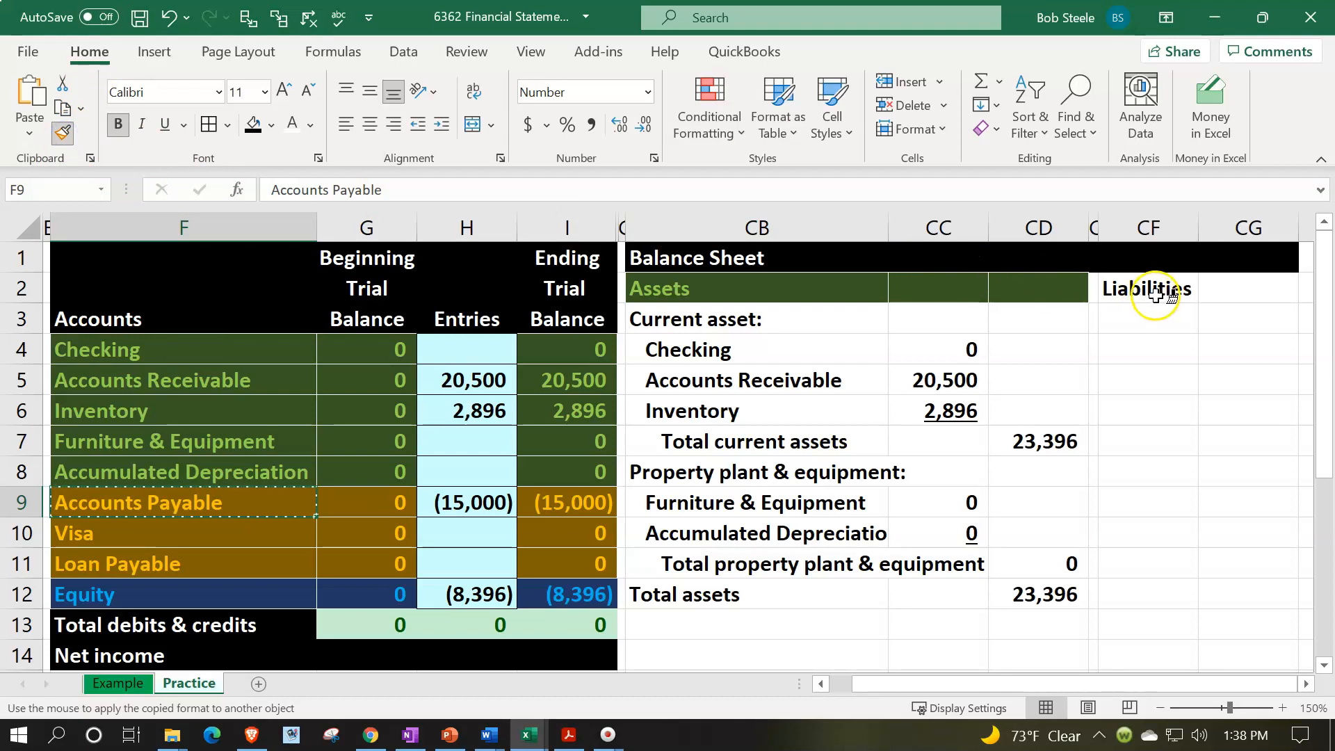
pyautogui.moveTo(1148, 288); pyautogui.dragTo(1227, 288)
# - Enter the subheading "Currentl liabilities:" in CF3
pyautogui.click(1158, 322)
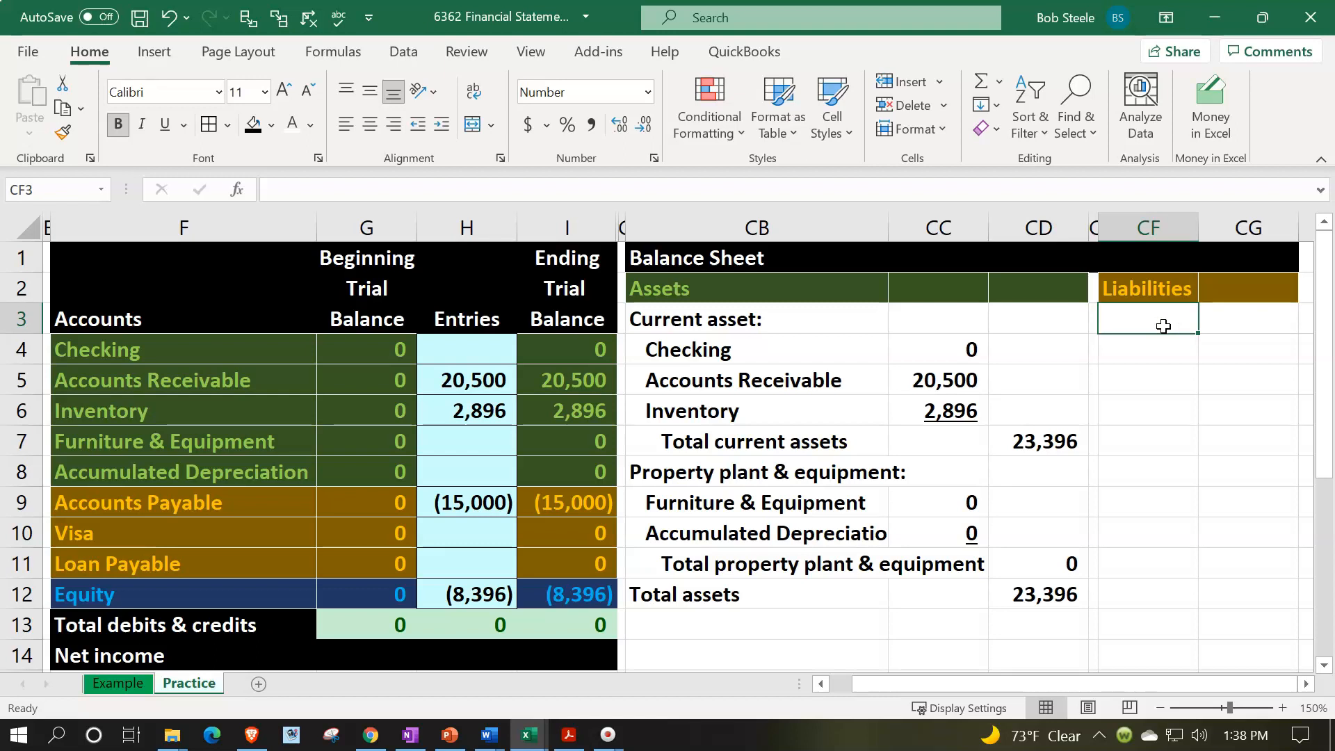
pyautogui.write('Currentl liabilities:')
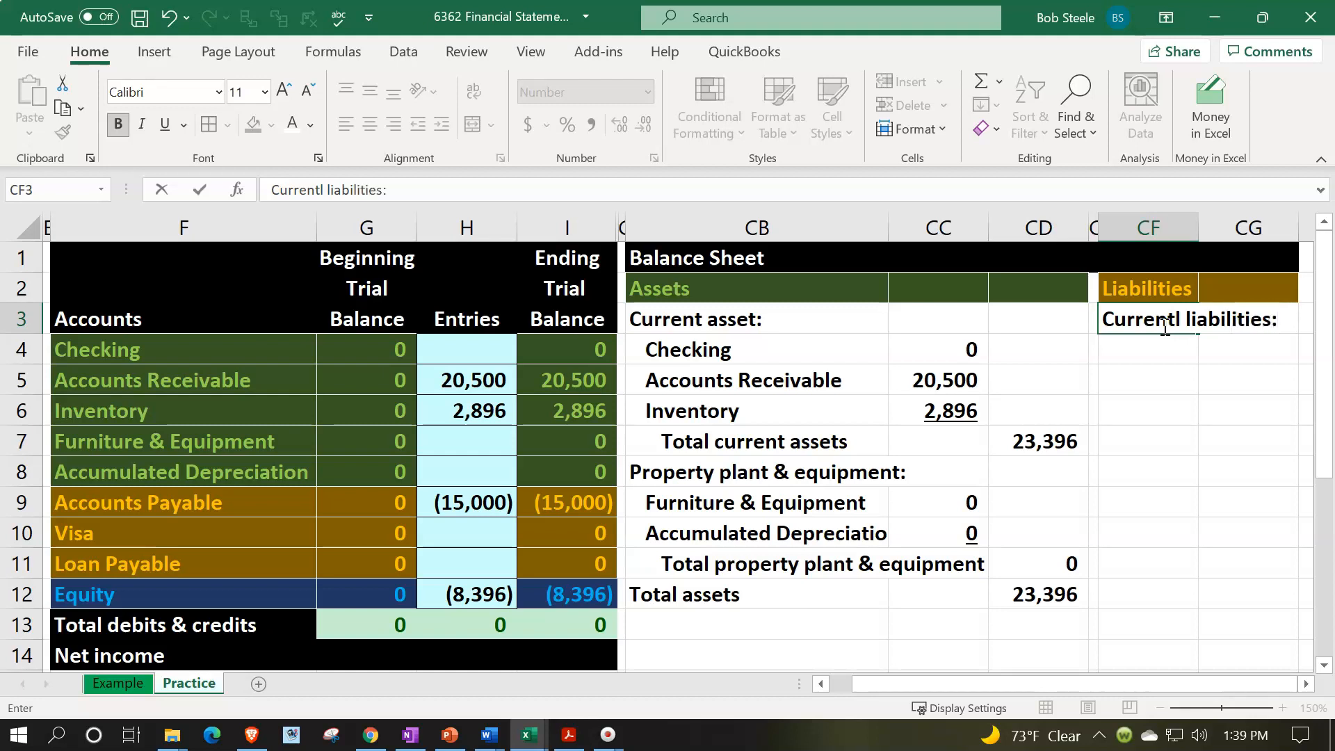
pyautogui.press('Return')
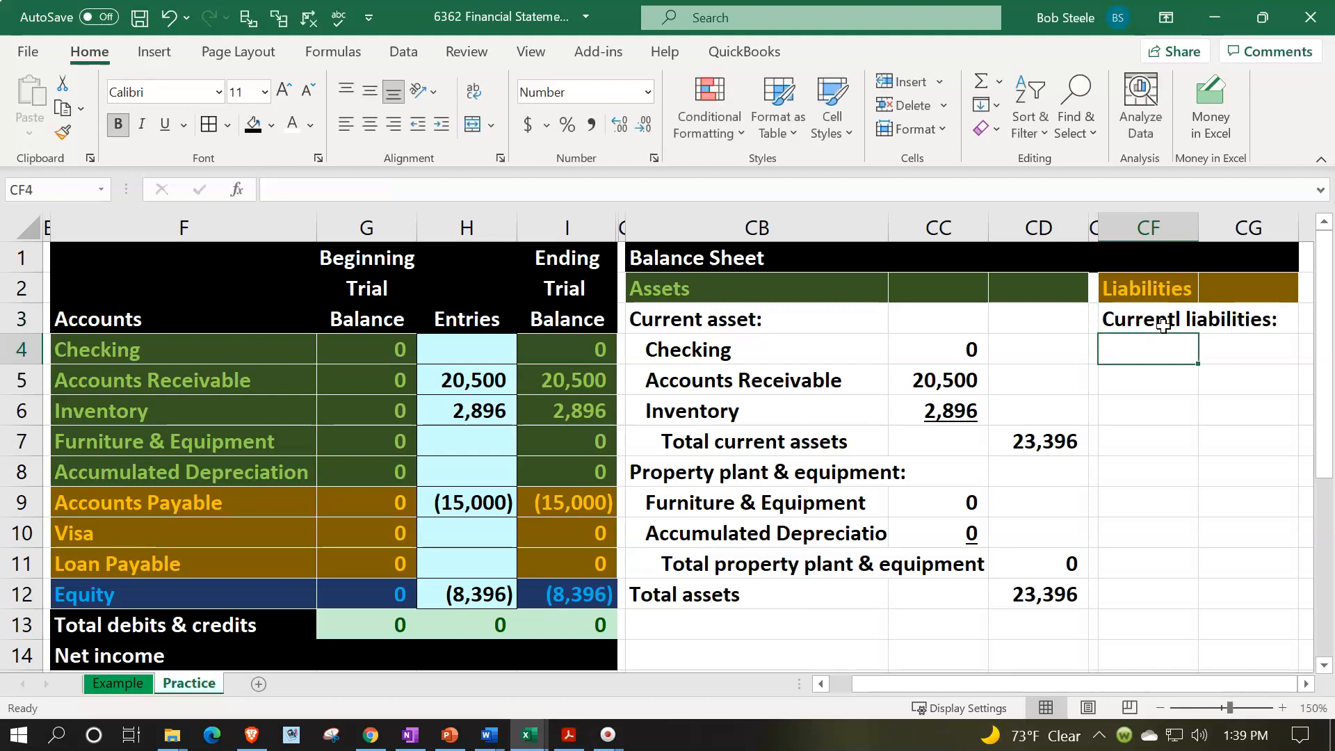
# - Link the Accounts Payable name into CF4 with =F9
pyautogui.write('=')
pyautogui.press('Left')
pyautogui.press('Left')
pyautogui.press('Left')
pyautogui.press('Left')
pyautogui.press('Left')
pyautogui.press('Left')
pyautogui.press('Left')
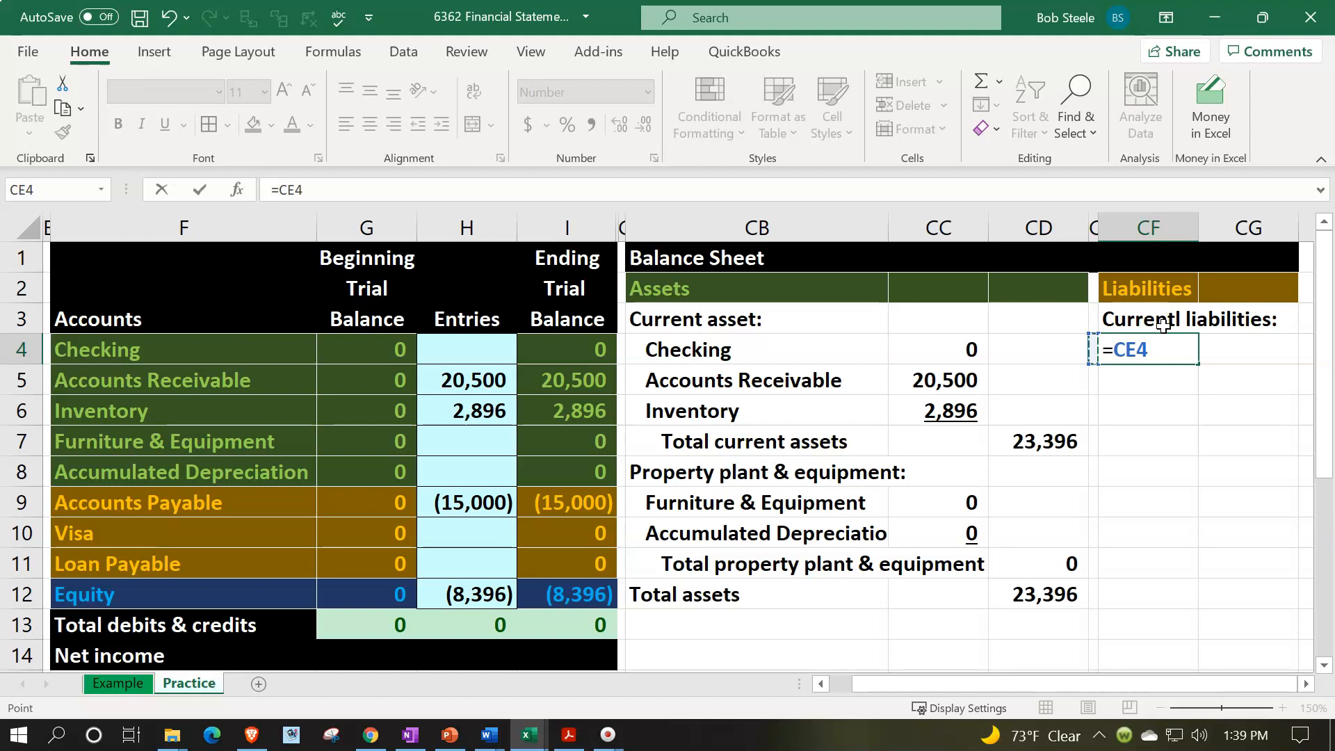
pyautogui.press('Left')
pyautogui.press('Down')
pyautogui.press('Down')
pyautogui.press('Down')
pyautogui.press('Down')
pyautogui.press('Down')
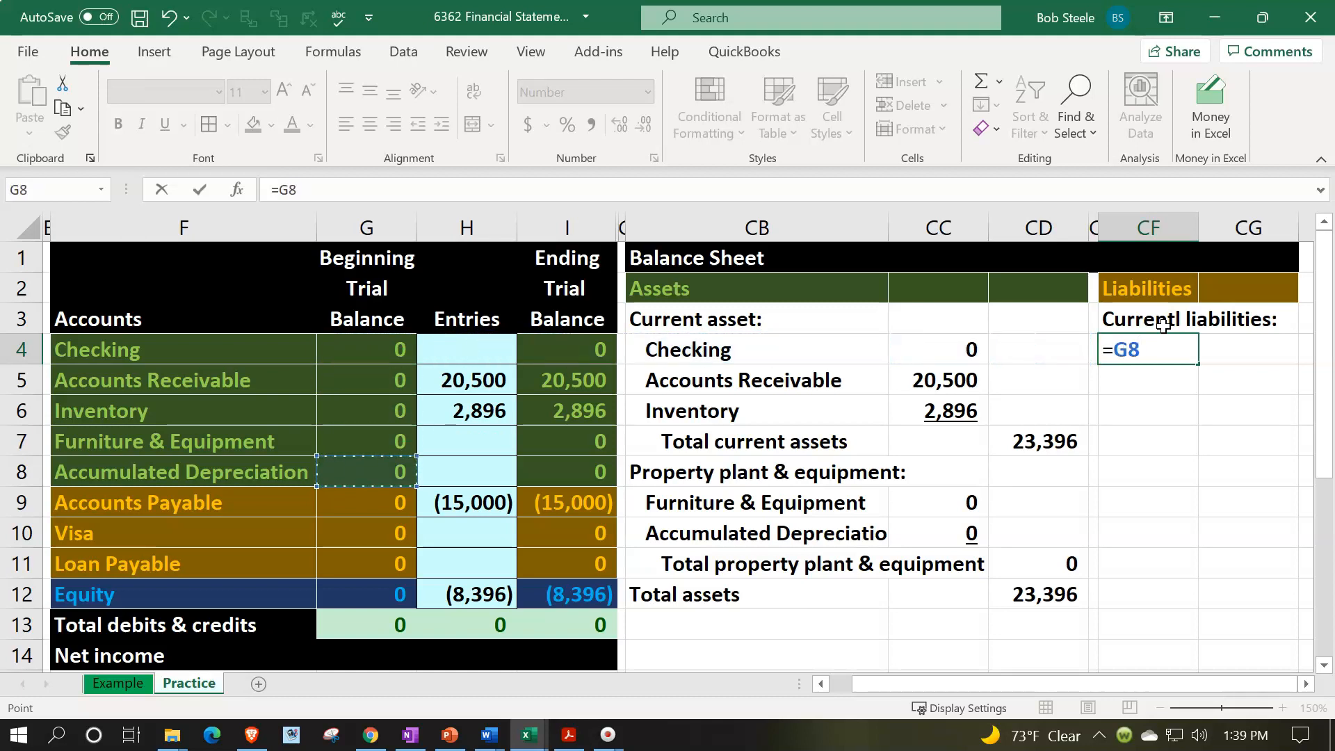
pyautogui.press('Left')
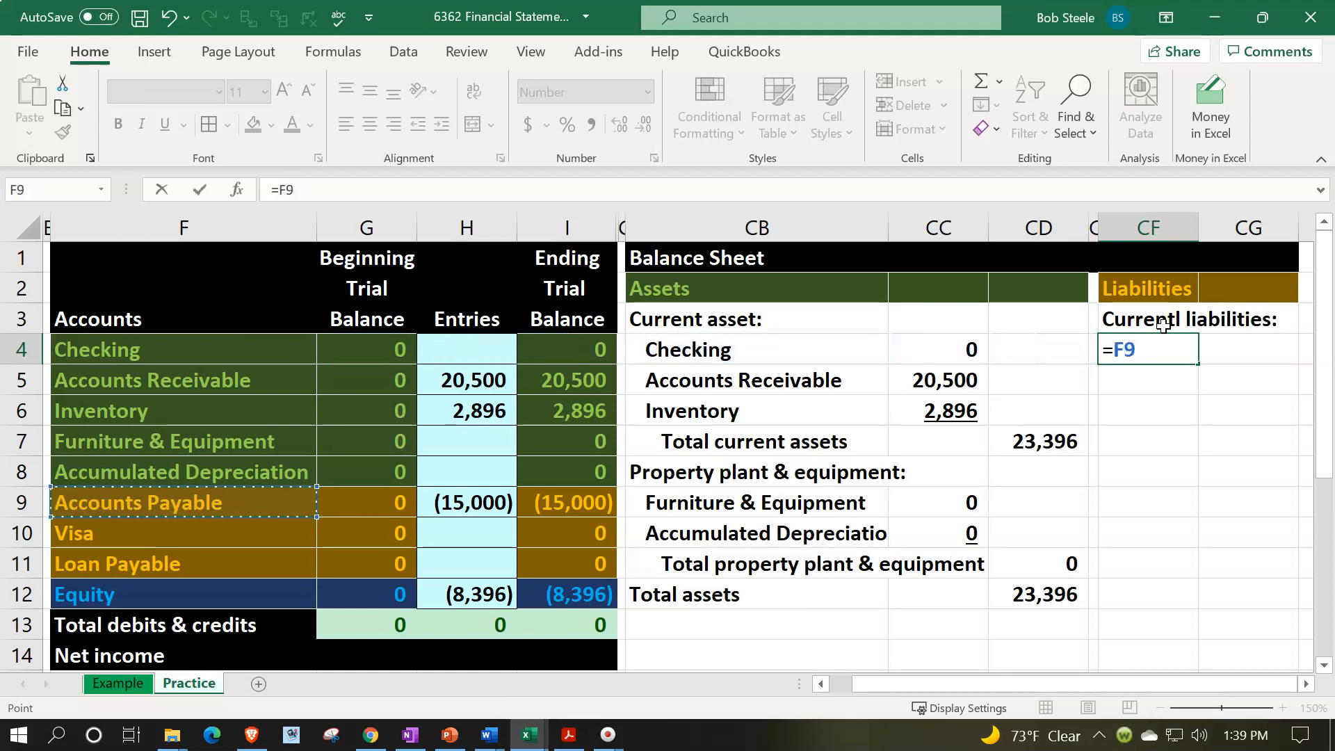
pyautogui.press('Return')
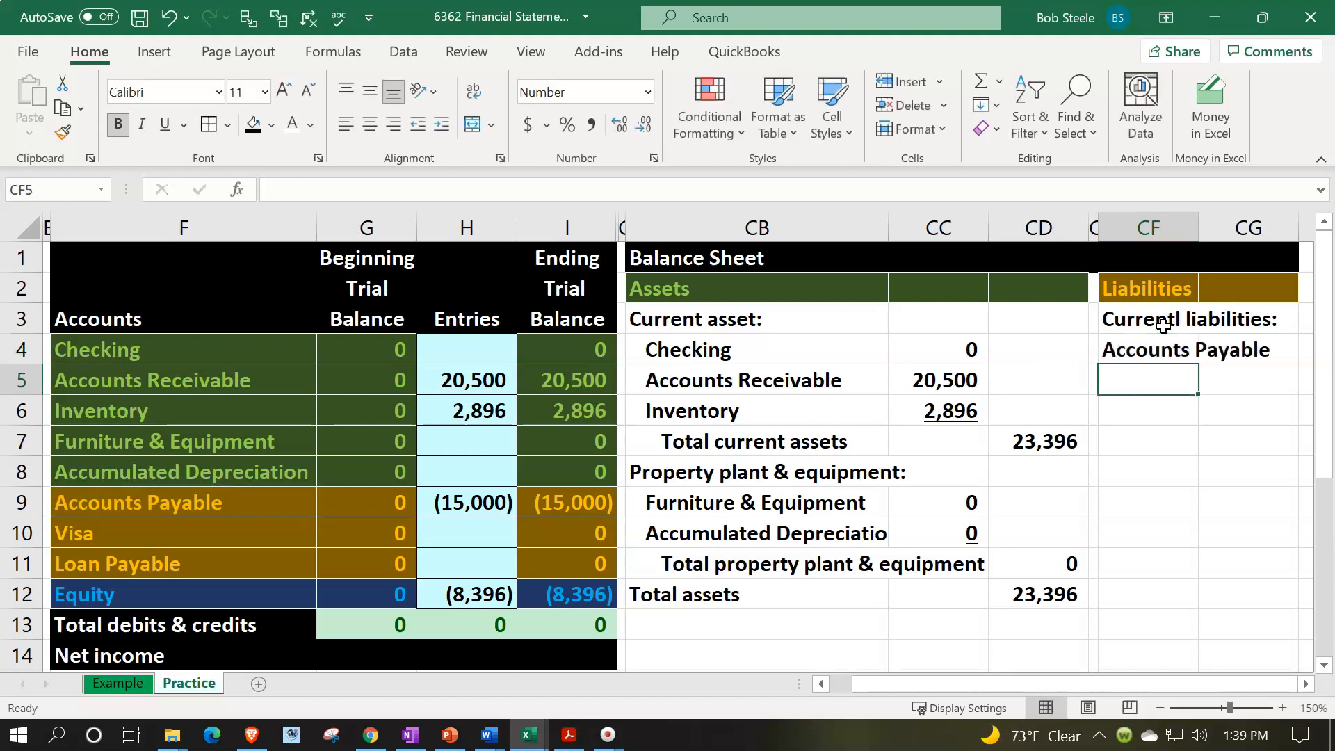
# - Widen column CF so the liability labels fit within it
pyautogui.press('Right')
pyautogui.press('Right')
pyautogui.press('Right')
pyautogui.press('Right')
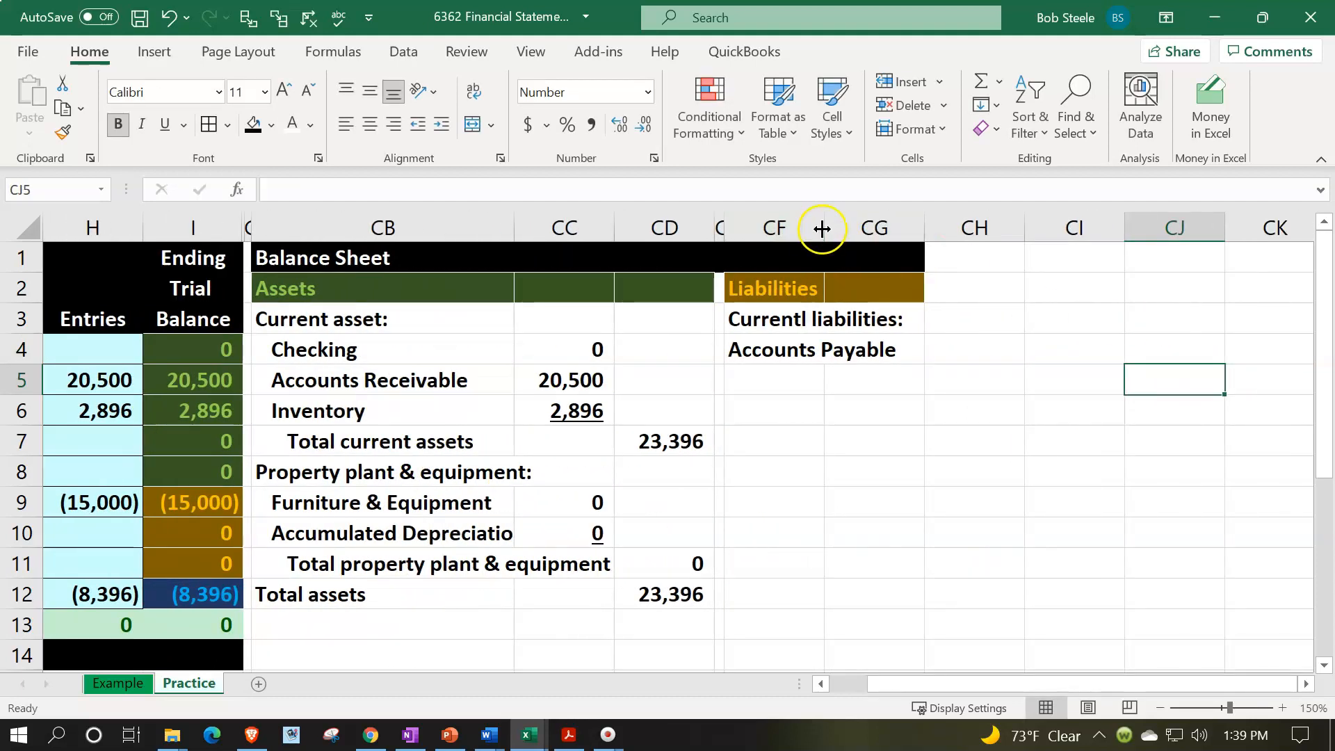
pyautogui.moveTo(824, 227); pyautogui.dragTo(918, 234)
# - Link the Accounts Payable amount in CG4 to its ending trial balance with the sign flipped, using =-I9
pyautogui.click(952, 348)
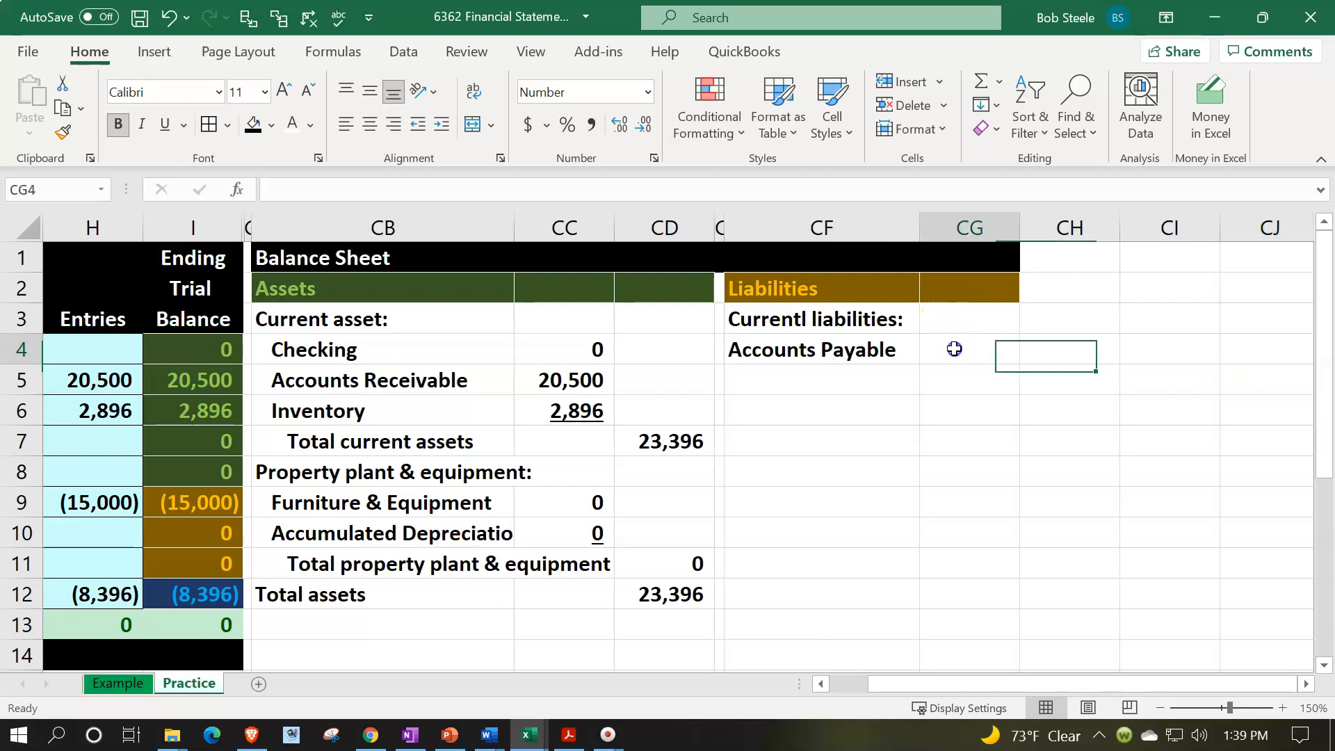
pyautogui.write('-')
pyautogui.press('Left')
pyautogui.press('Left')
pyautogui.press('Left')
pyautogui.press('Left')
pyautogui.press('Left')
pyautogui.press('Left')
pyautogui.press('Left')
pyautogui.press('Left')
pyautogui.press('Left')
pyautogui.press('Left')
pyautogui.press('Left')
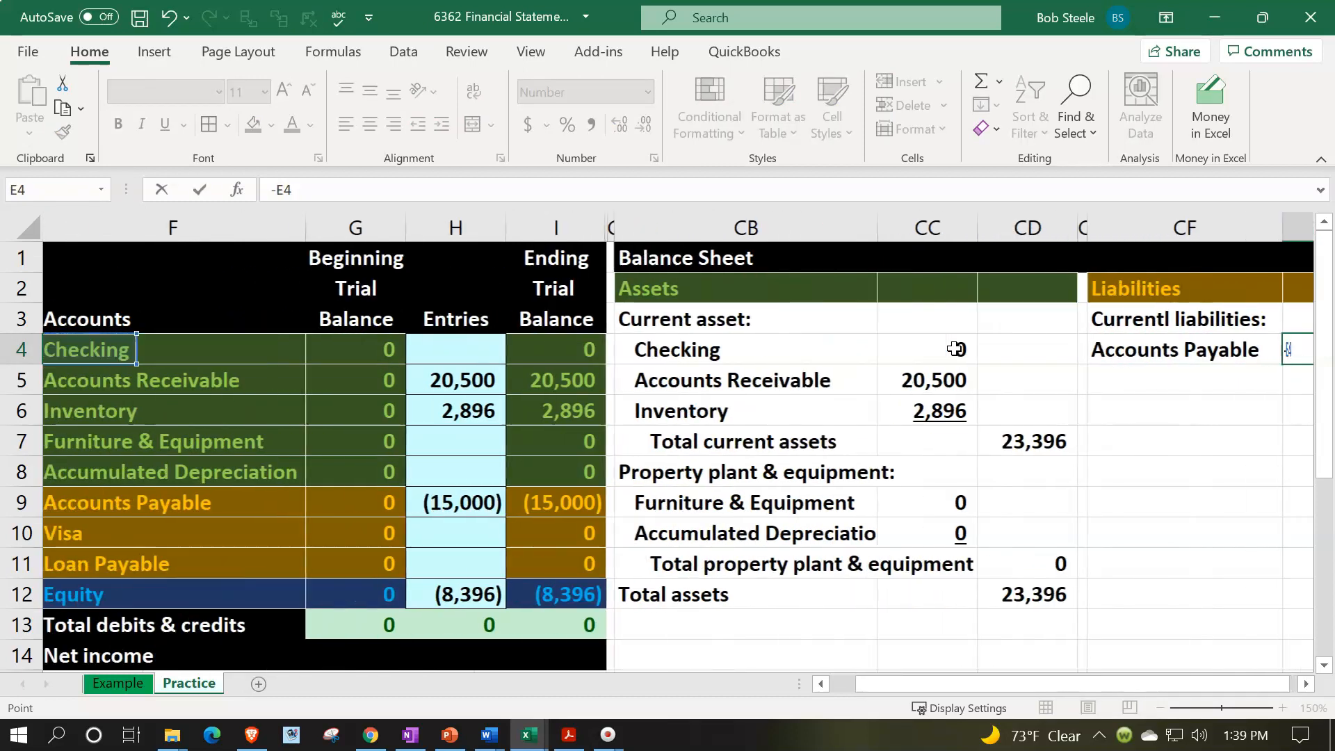
pyautogui.press('Down')
pyautogui.press('Down')
pyautogui.press('Down')
pyautogui.press('Down')
pyautogui.press('Down')
pyautogui.press('Right')
pyautogui.press('Right')
pyautogui.press('Right')
pyautogui.press('Right')
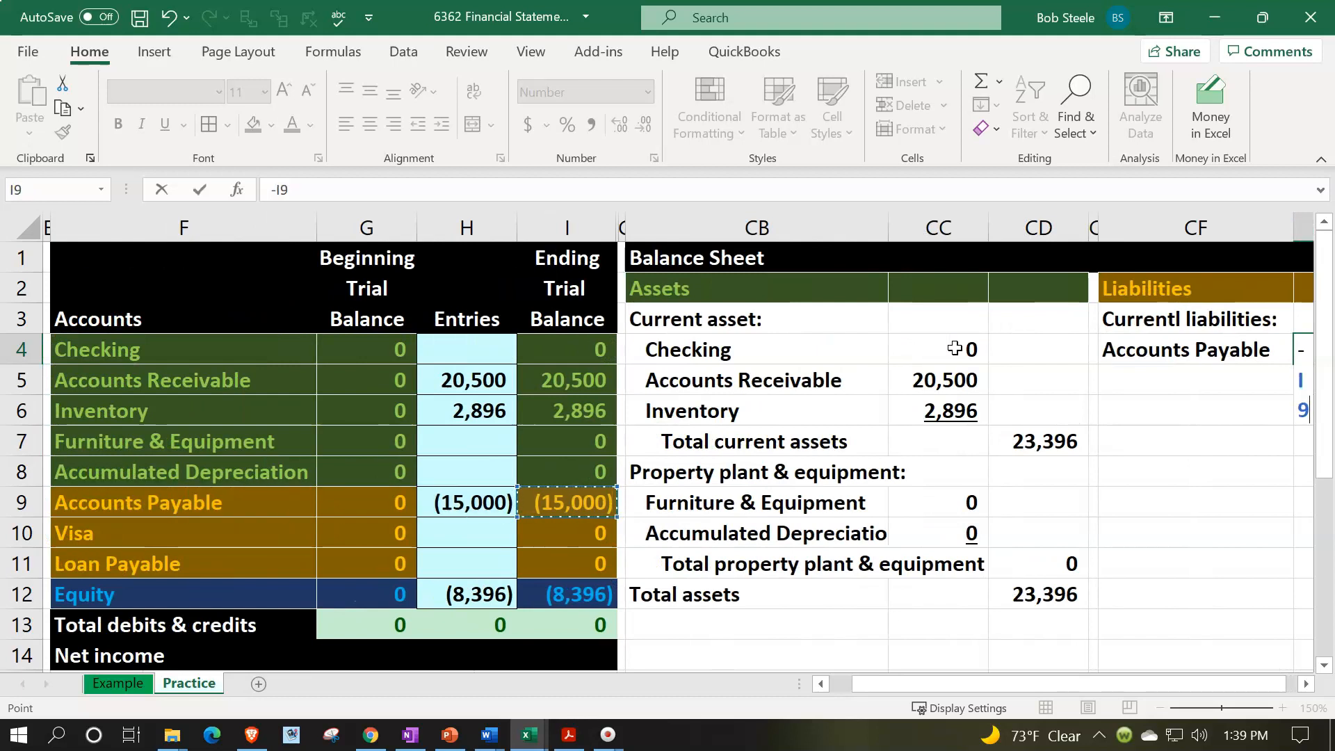
pyautogui.press('Return')
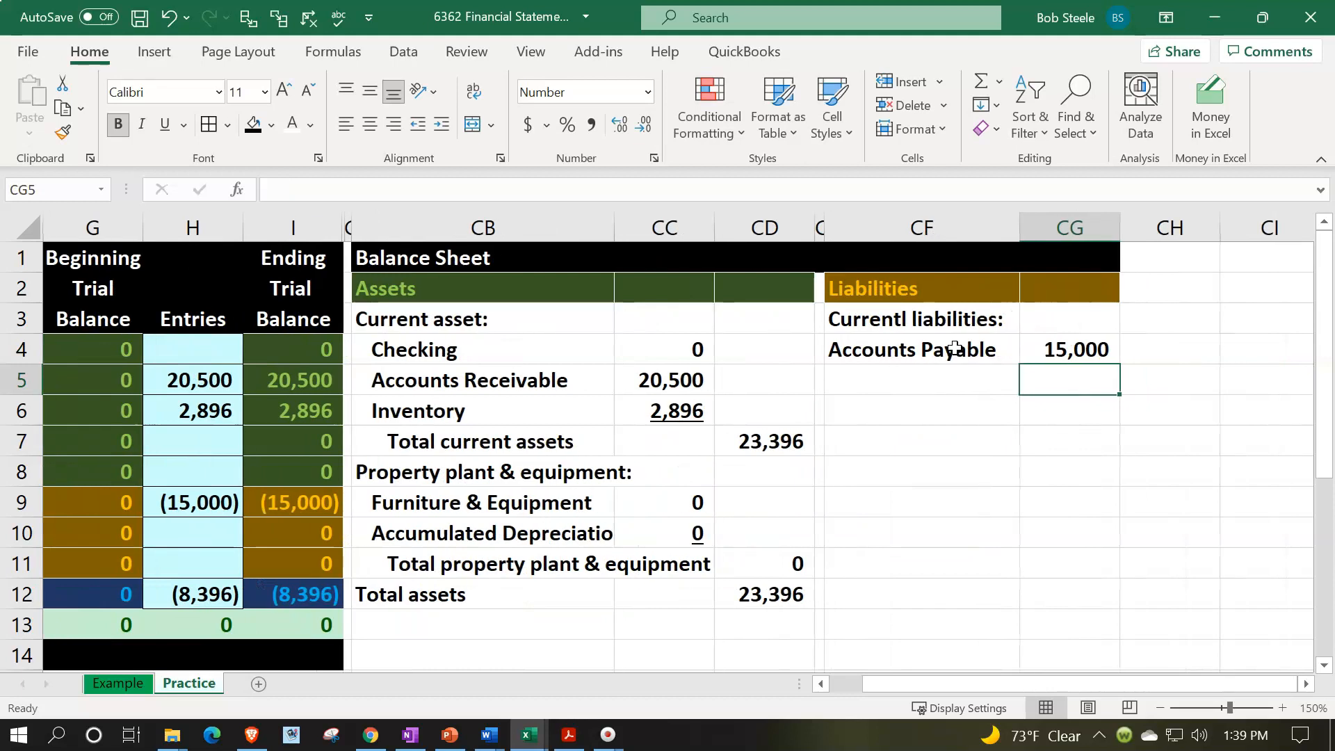
# - Link the Visa account name from the trial balance into CF5
pyautogui.write('=')
pyautogui.press('Left')
pyautogui.press('Left')
pyautogui.press('Left')
pyautogui.press('Left')
pyautogui.press('Left')
pyautogui.press('Left')
pyautogui.press('Left')
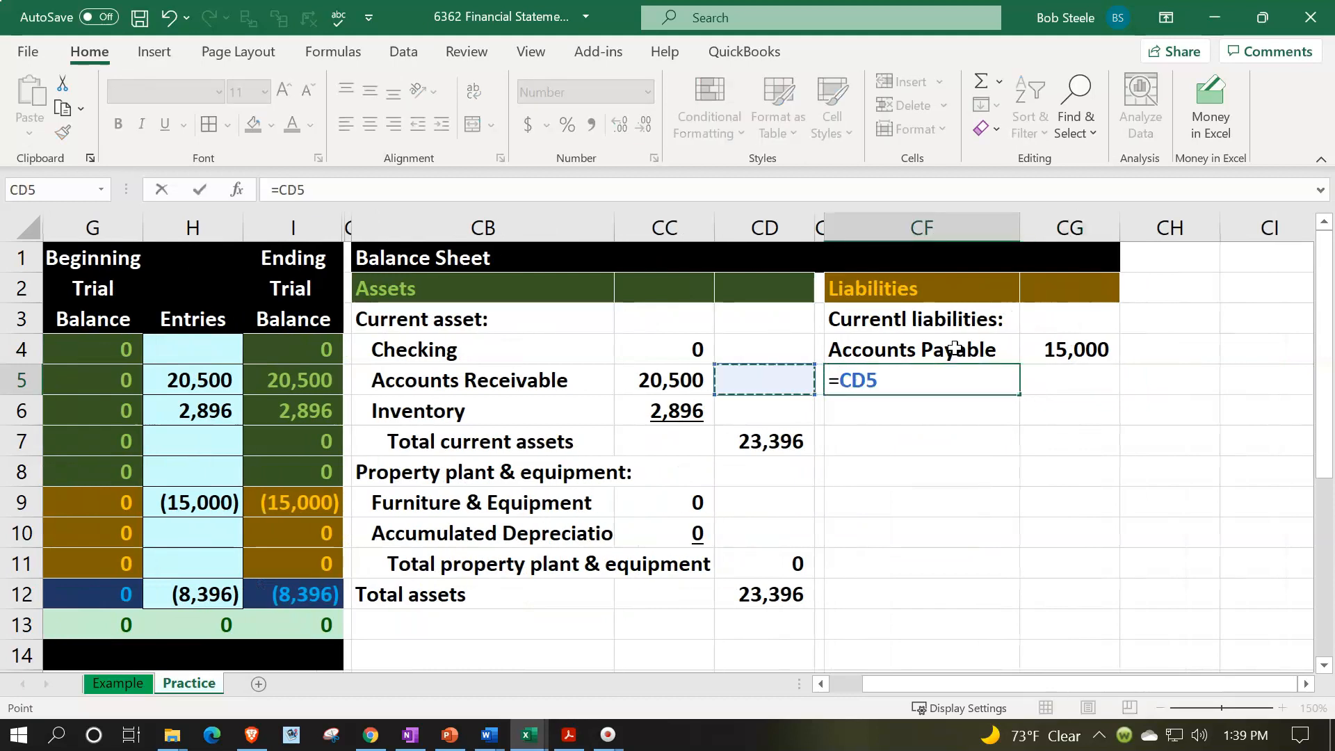
pyautogui.press('Left')
pyautogui.press('Down')
pyautogui.press('Down')
pyautogui.press('Down')
pyautogui.press('Down')
pyautogui.press('Down')
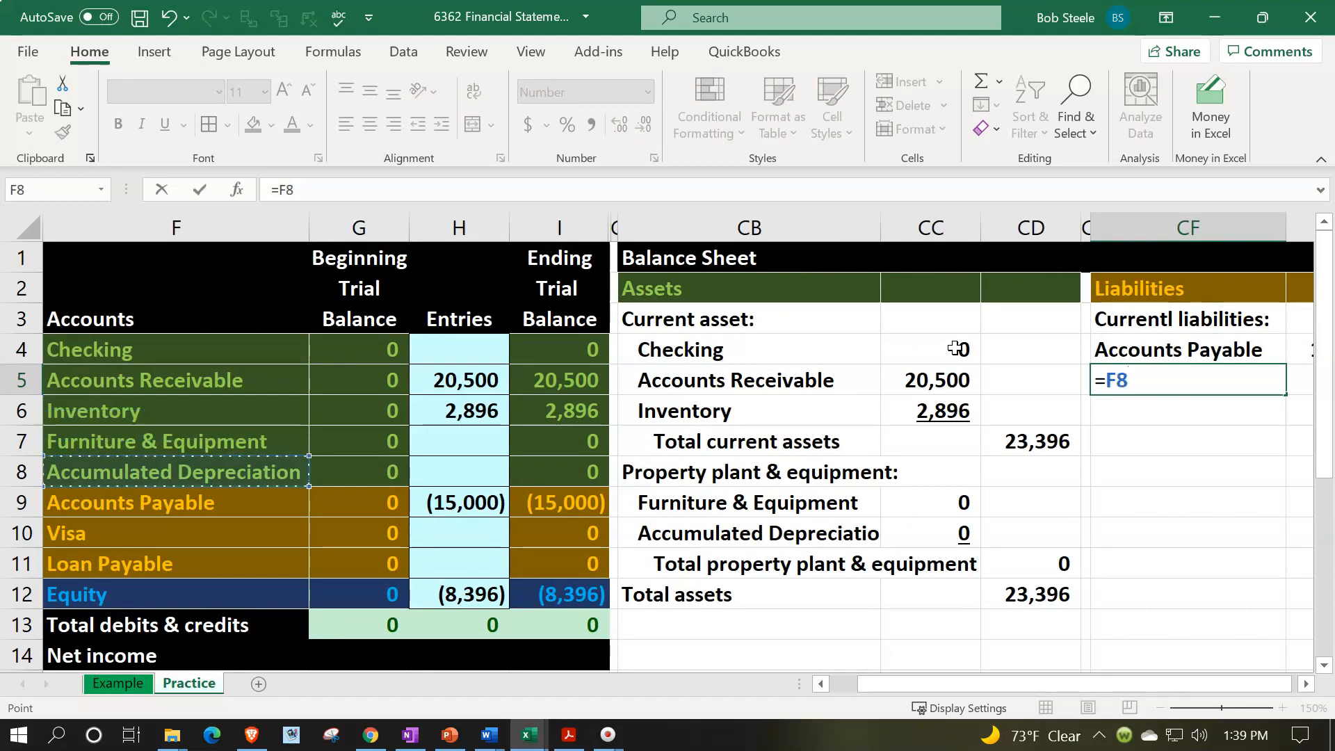
pyautogui.press('Return')
# - Link the Visa amount in CG5 to its ending trial balance with the sign flipped, using =-I10
pyautogui.press('Right')
pyautogui.press('Right')
pyautogui.press('Up')
pyautogui.press('Left')
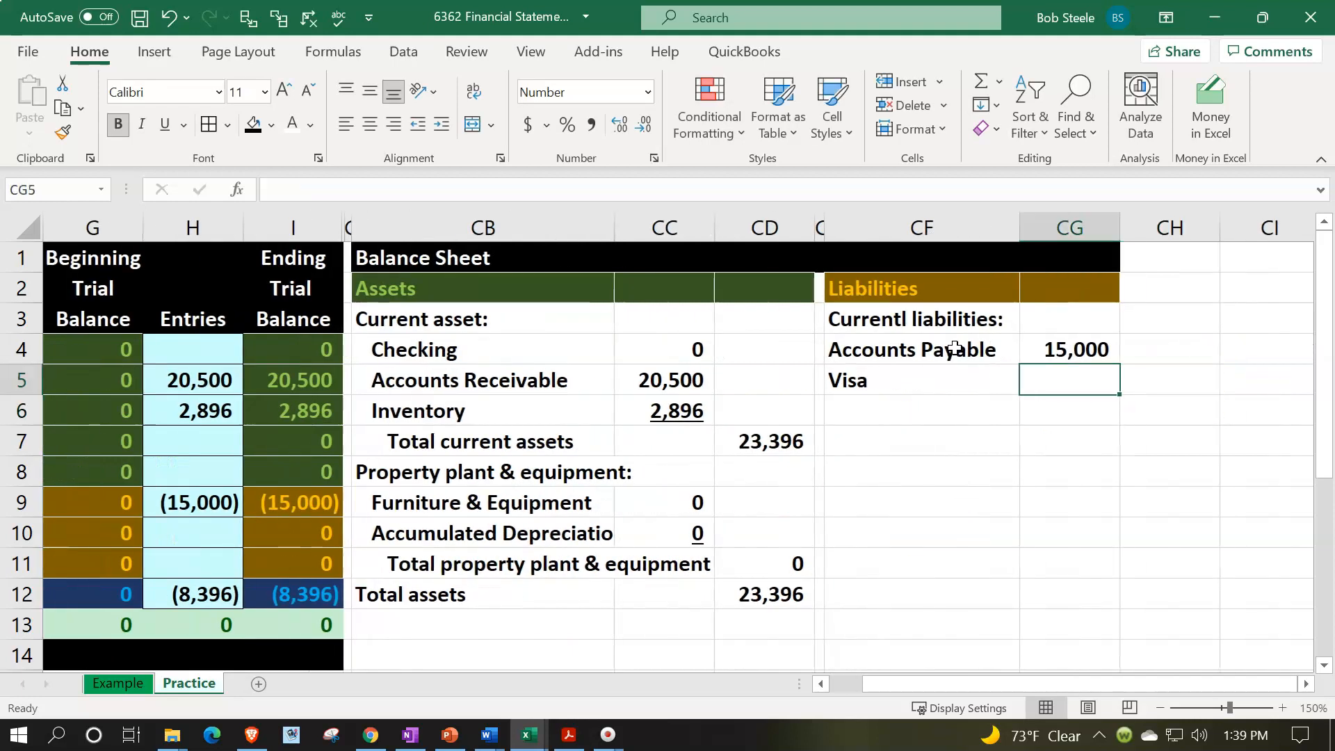
pyautogui.write('-')
pyautogui.press('Left')
pyautogui.press('Left')
pyautogui.press('Left')
pyautogui.press('Left')
pyautogui.press('Left')
pyautogui.press('Left')
pyautogui.press('Left')
pyautogui.press('Down')
pyautogui.press('Down')
pyautogui.press('Down')
pyautogui.press('Down')
pyautogui.press('Down')
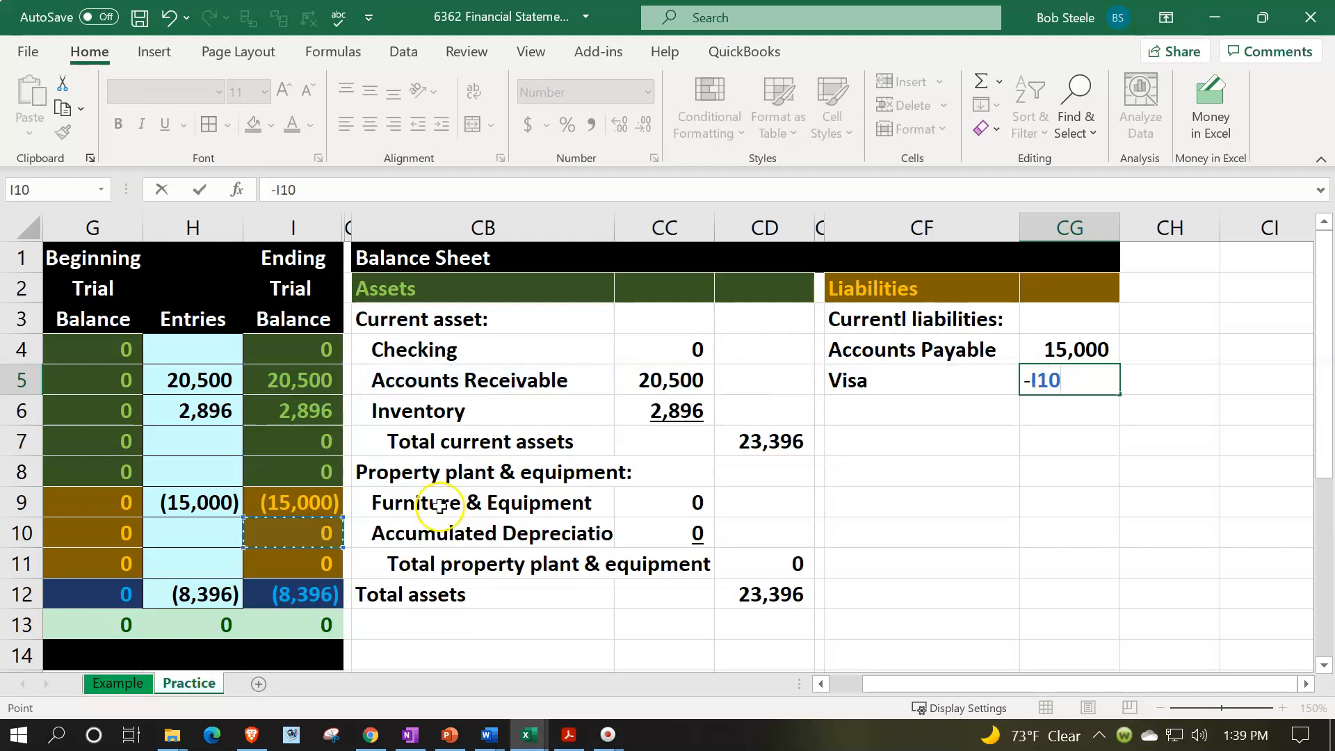
pyautogui.press('Return')
pyautogui.press('Up')
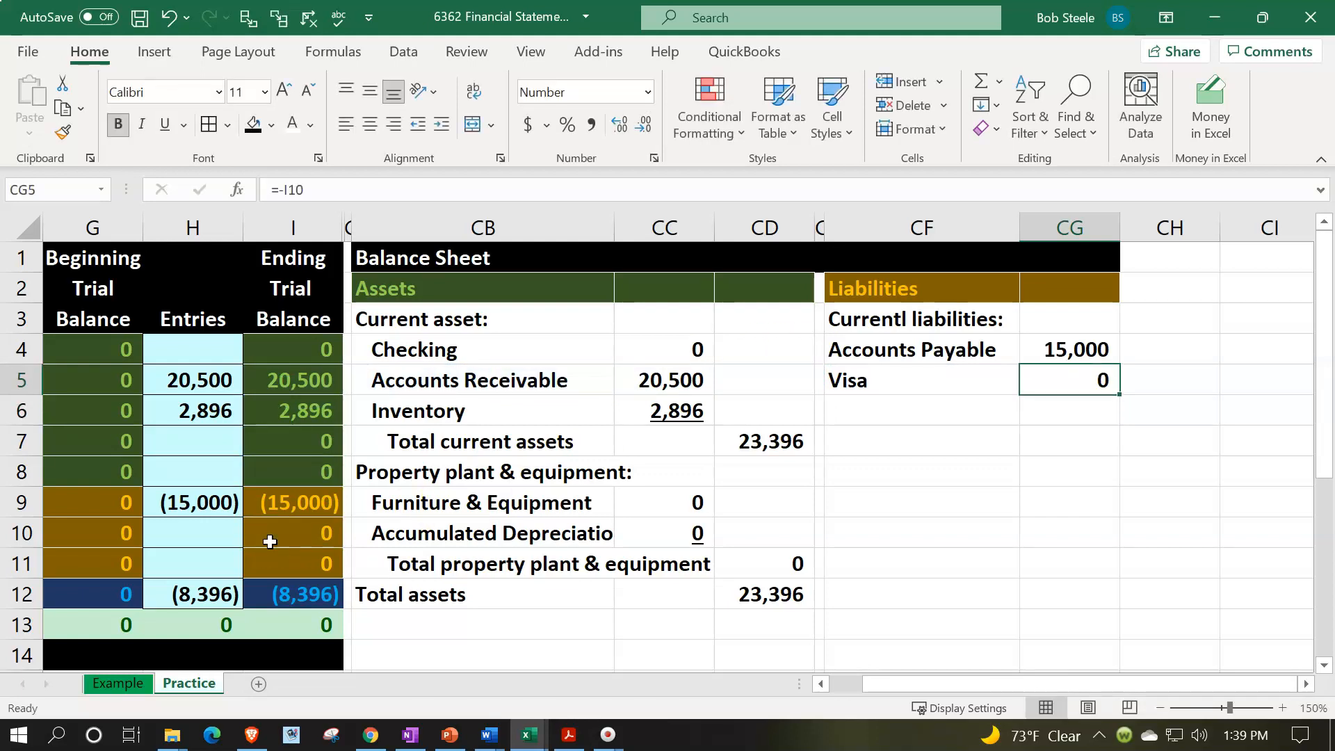
pyautogui.press('Up')
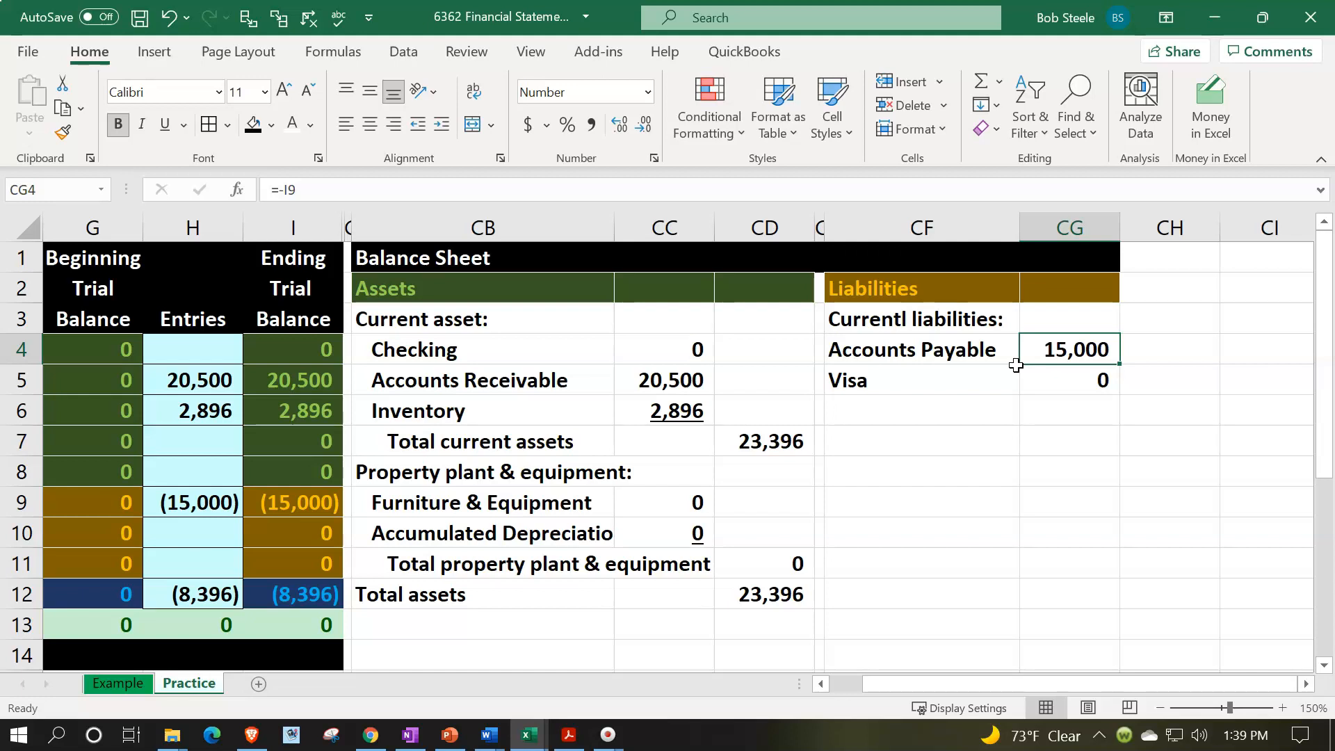
# - Correct the misspelled heading in CF3 so it reads "Current liabilities:"
pyautogui.click(905, 403)
pyautogui.click(908, 316)
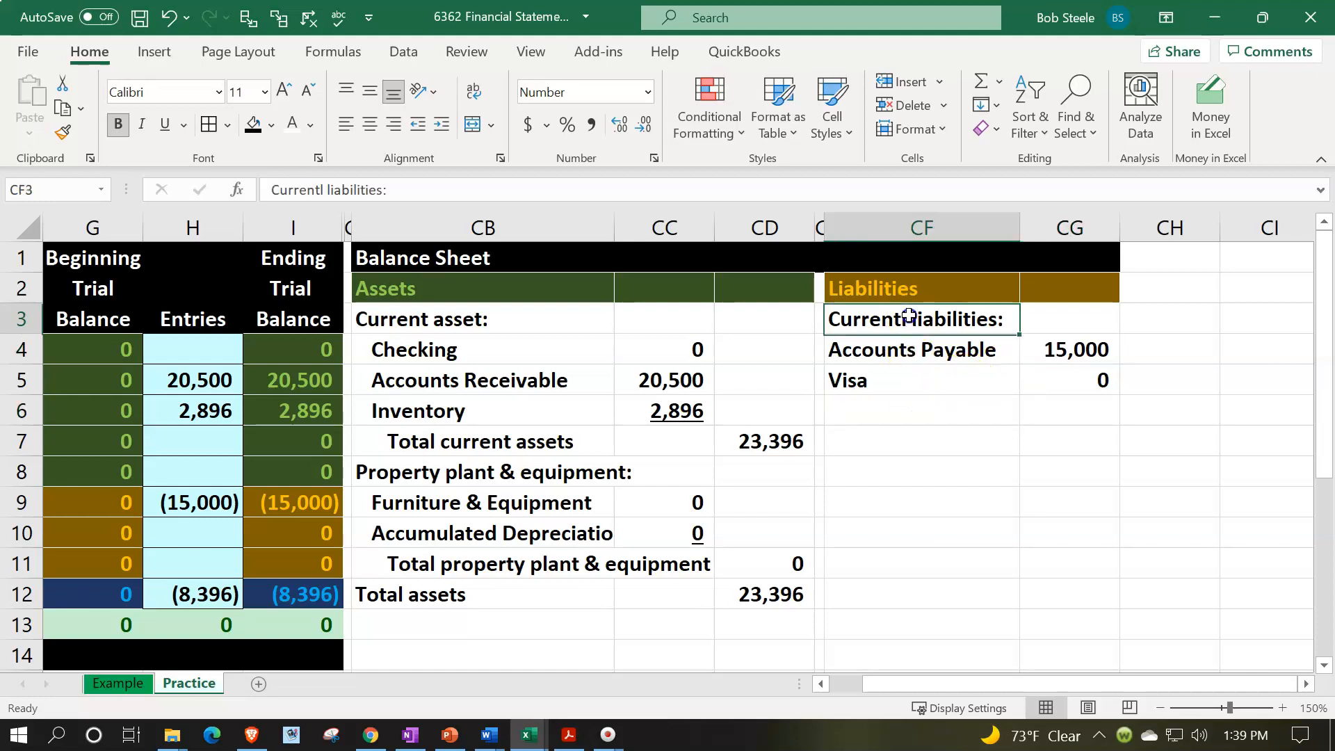
pyautogui.doubleClick(908, 316)
pyautogui.press('BackSpace')
pyautogui.press('Return')
pyautogui.press('Return')
pyautogui.press('Return')
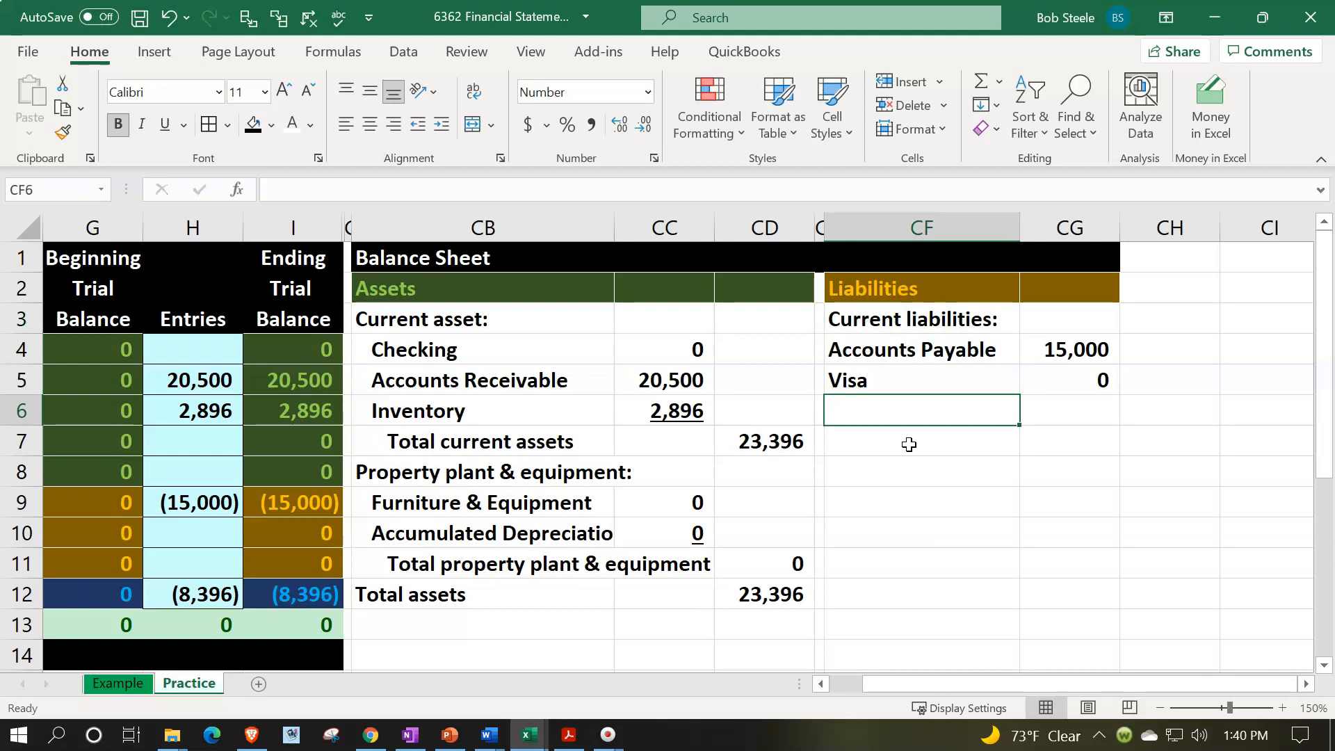
# - Enter the subtotal label "Current liabilities" in CF6 below Visa
pyautogui.write('Current liabilite4')
pyautogui.press('BackSpace')
pyautogui.press('BackSpace')
pyautogui.write('ies')
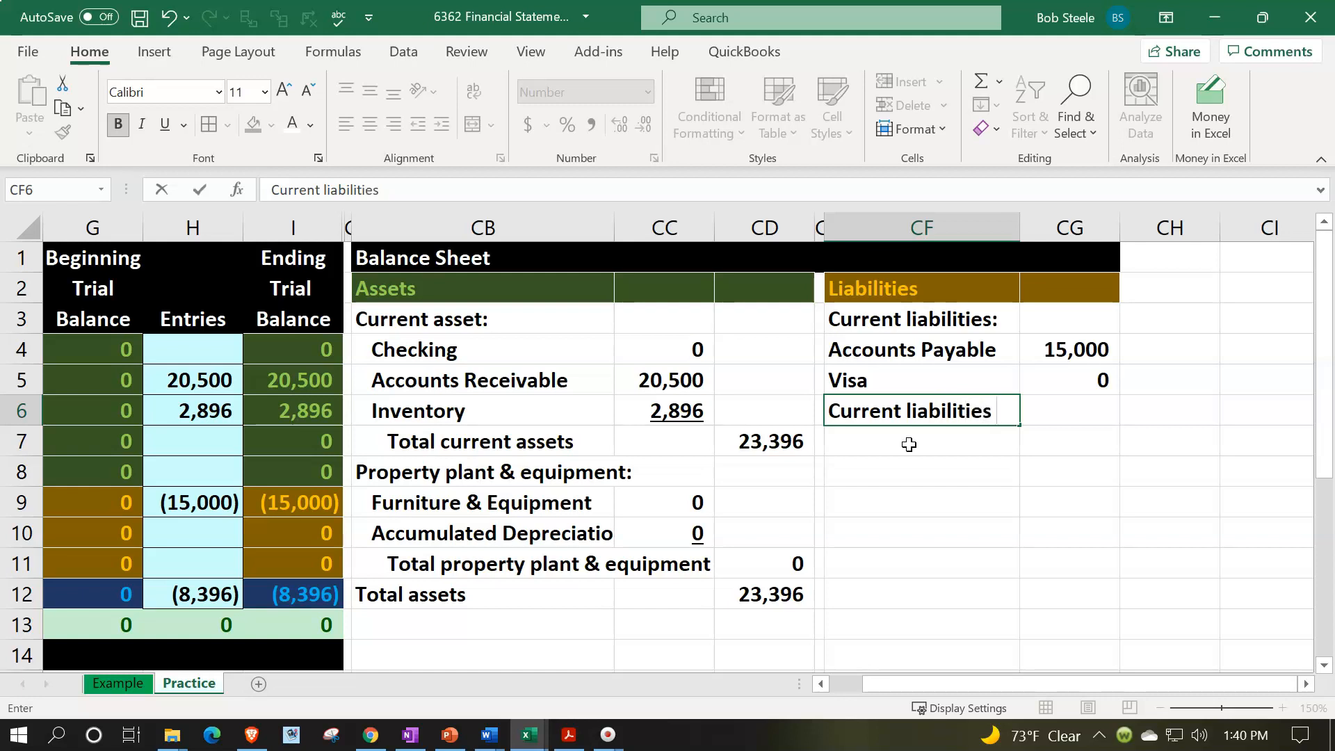
pyautogui.press('Return')
# - Indent the labels in CF4:CF6 one level, and the Current liabilities subtotal label in CF6 one level further
pyautogui.press('Up')
pyautogui.hotkey('shift', 'Up')
pyautogui.hotkey('shift', 'Up')
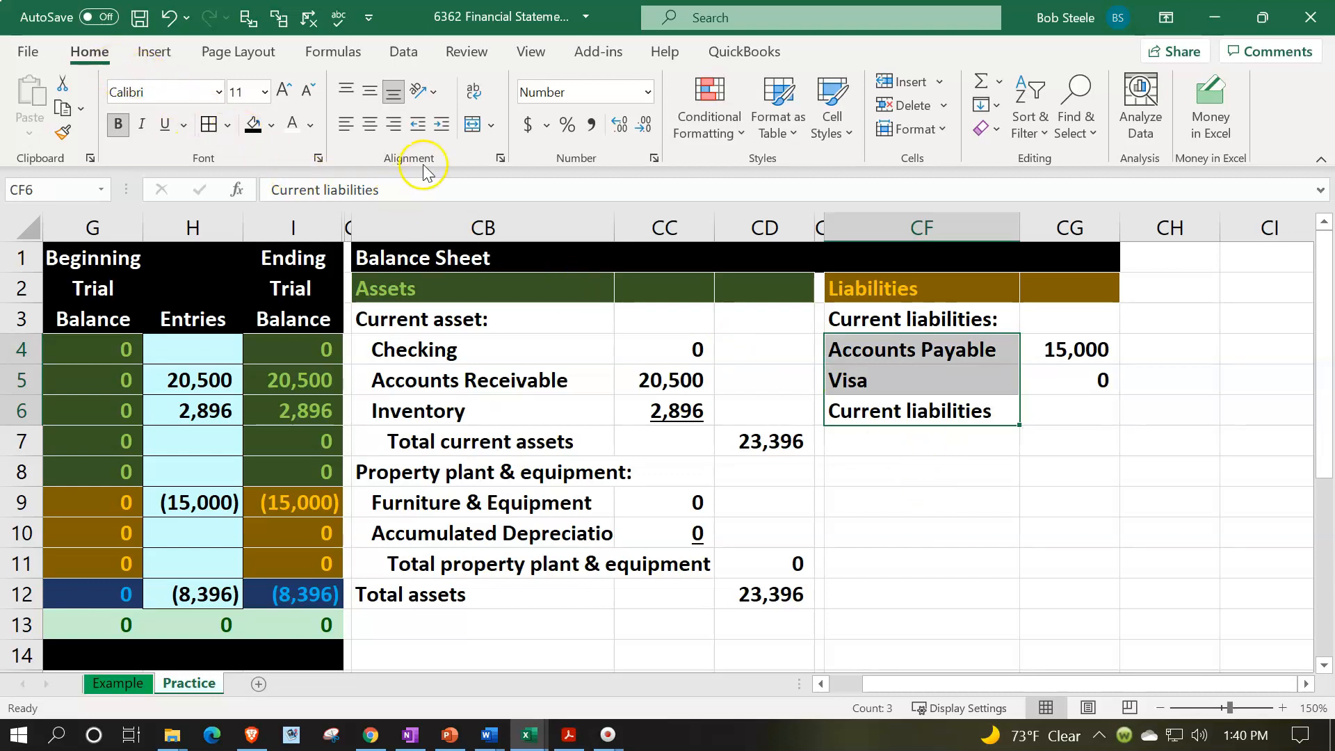
pyautogui.click(441, 125)
pyautogui.click(933, 505)
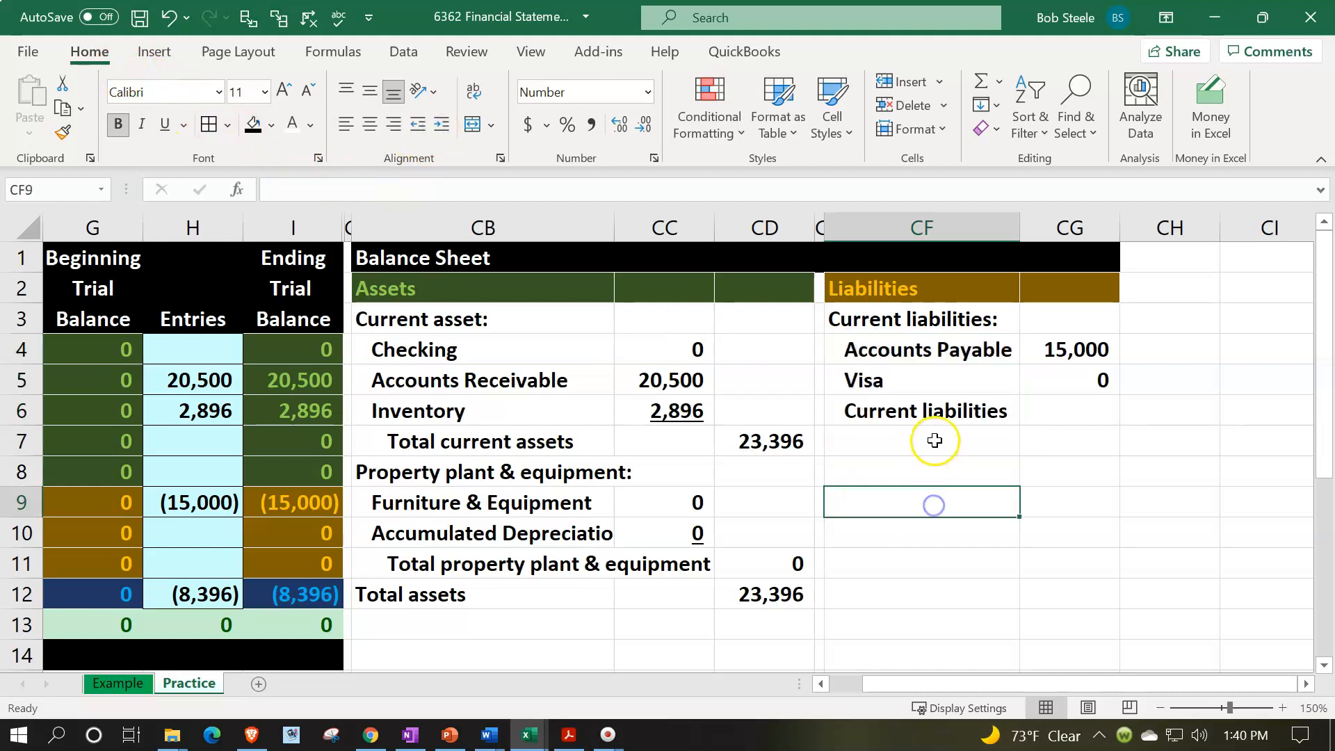
pyautogui.click(932, 410)
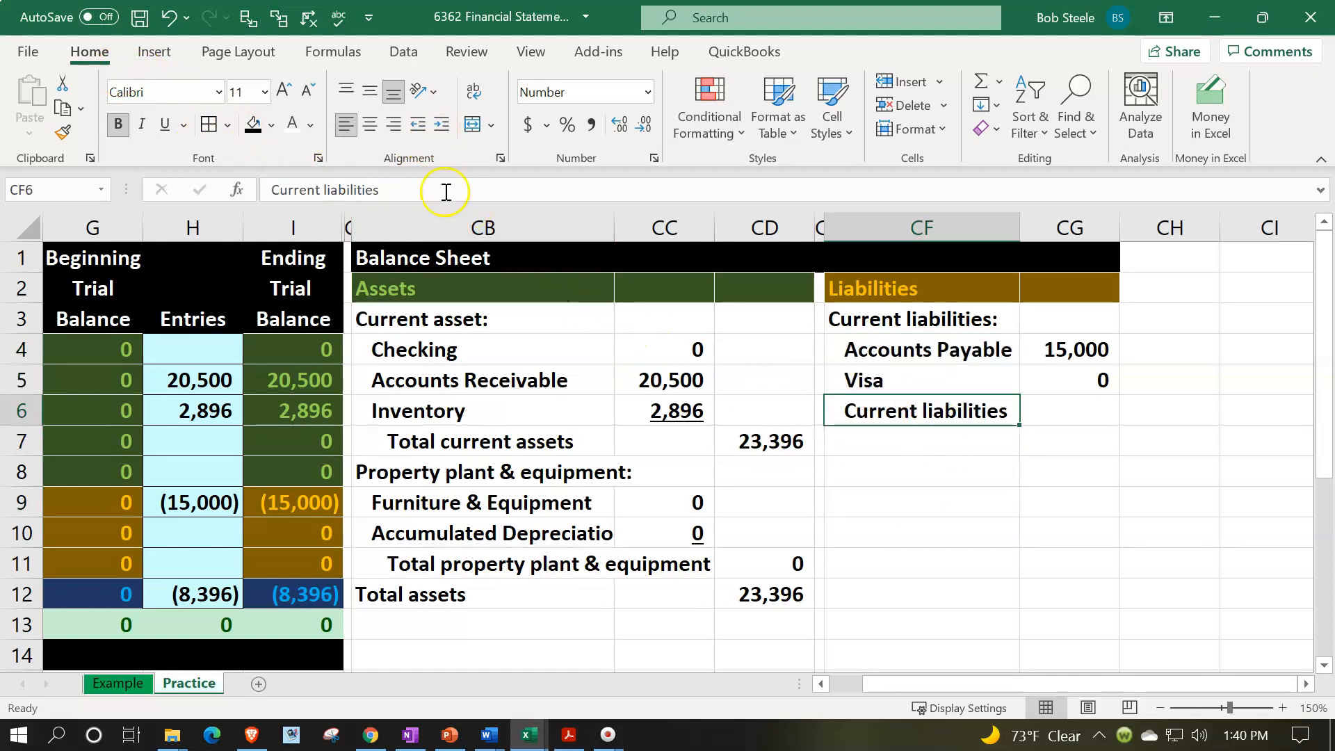
pyautogui.click(439, 125)
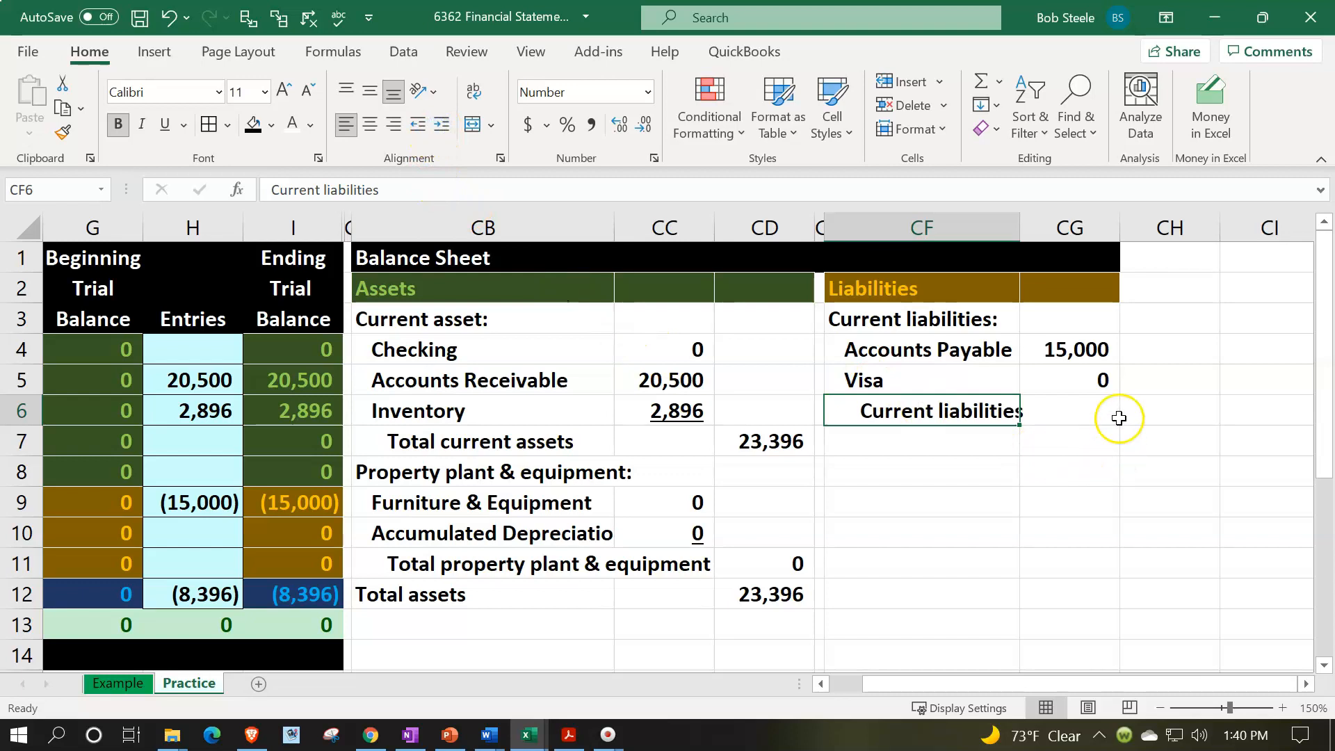
# - Underline the Visa amount in CG5 and total the current liabilities in CH6 with =SUM(CG4:CG5)
pyautogui.click(1087, 380)
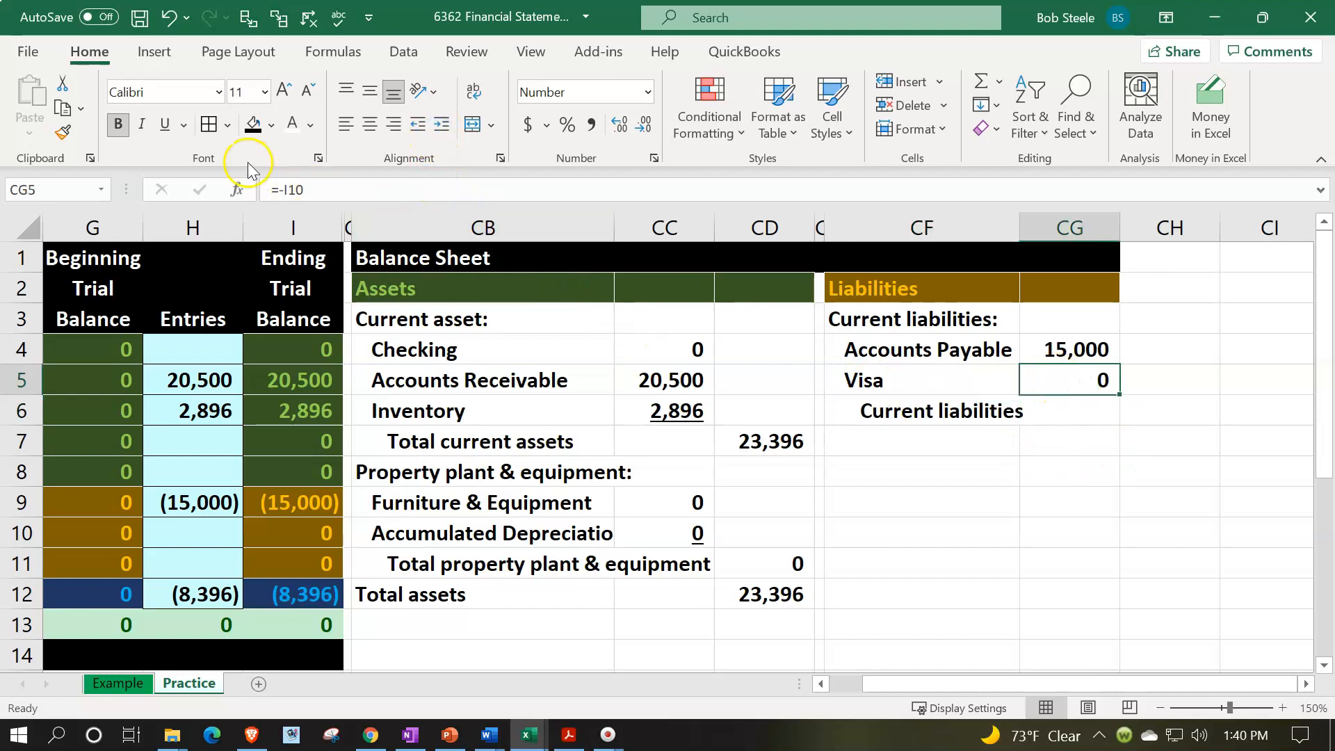
pyautogui.click(164, 124)
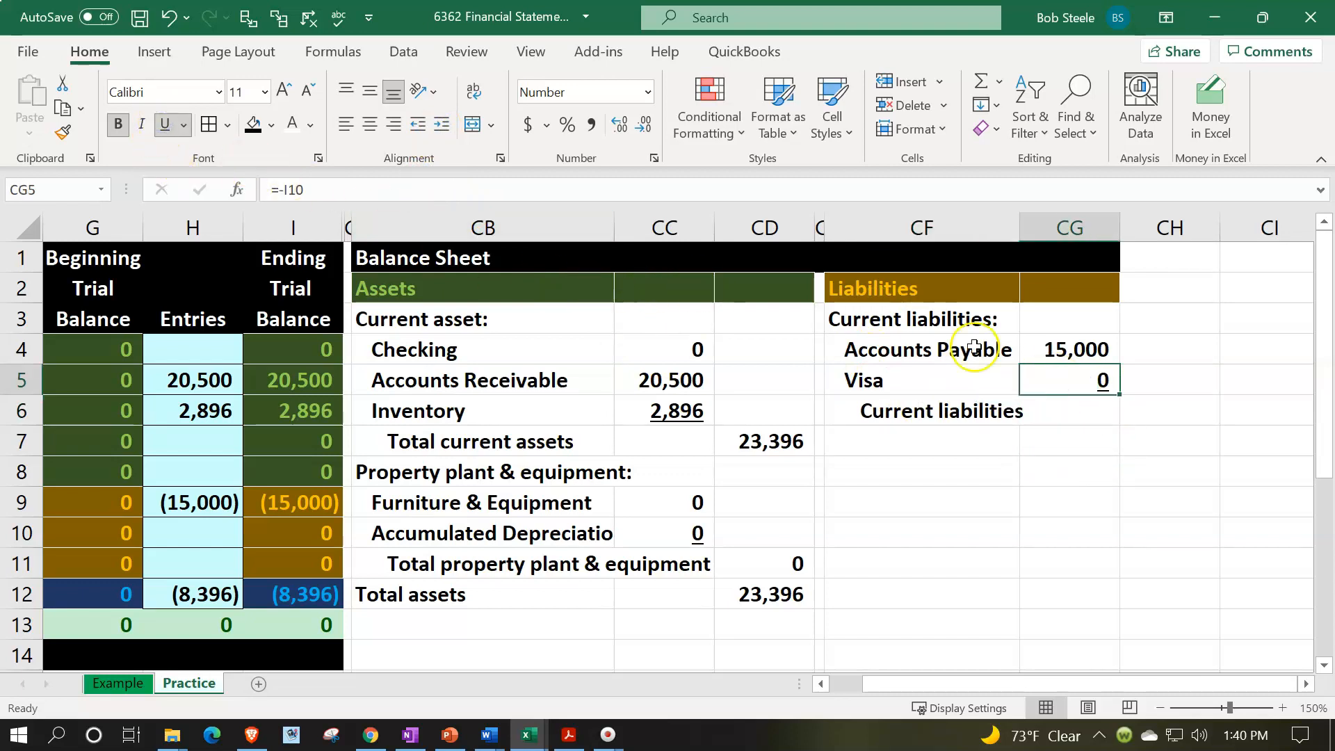
pyautogui.click(1162, 407)
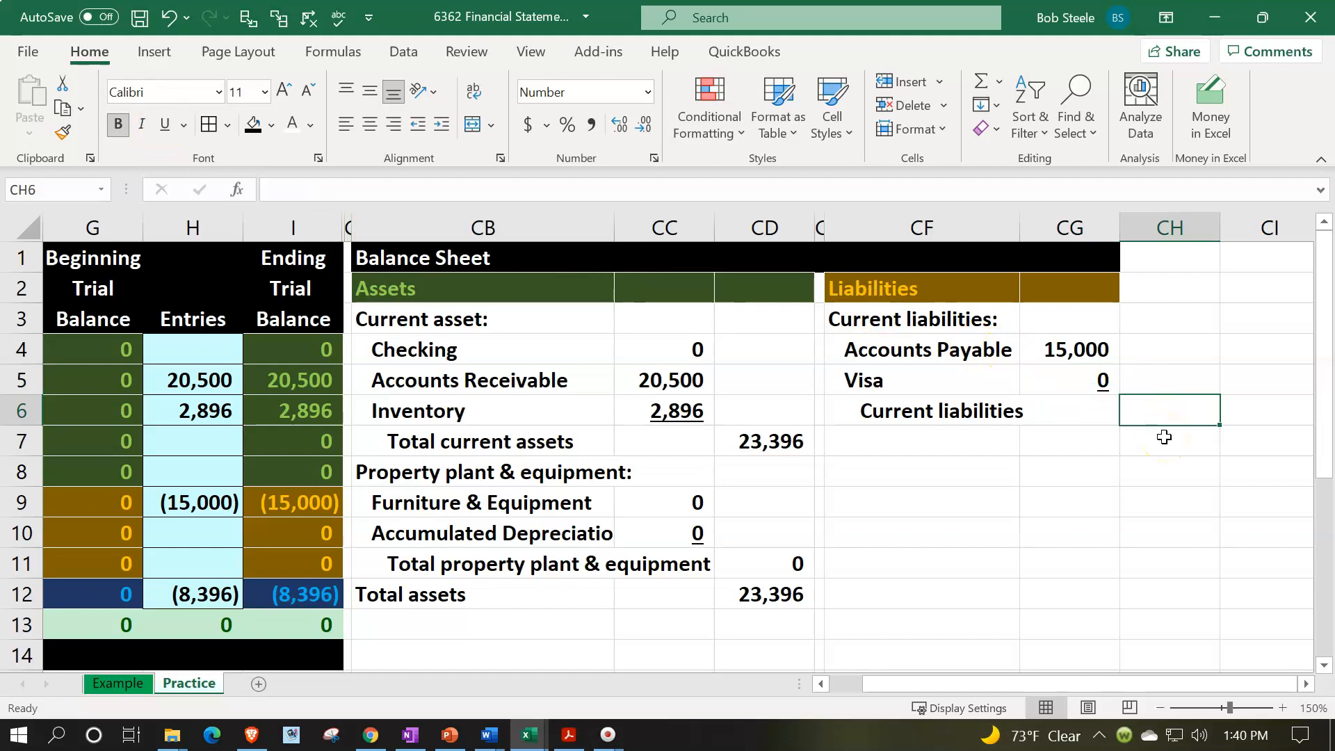
pyautogui.write('=sum(')
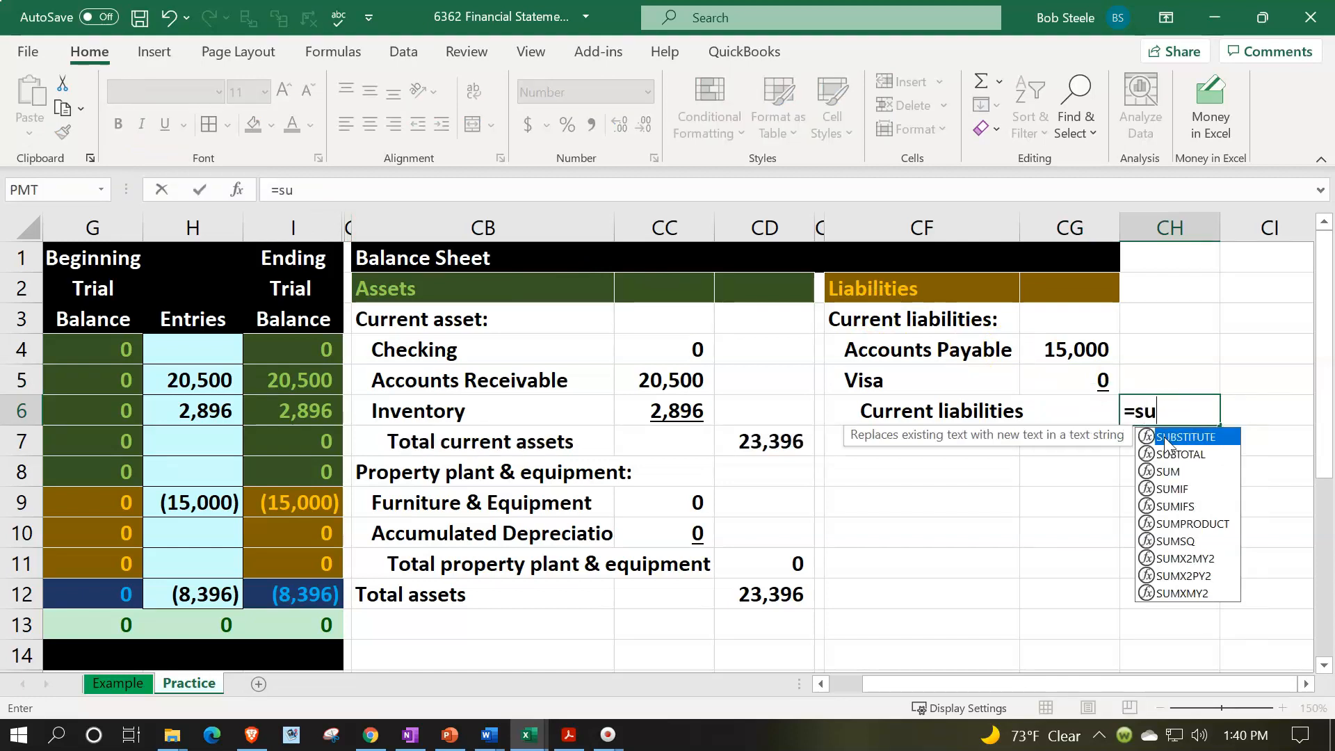
pyautogui.press('Up')
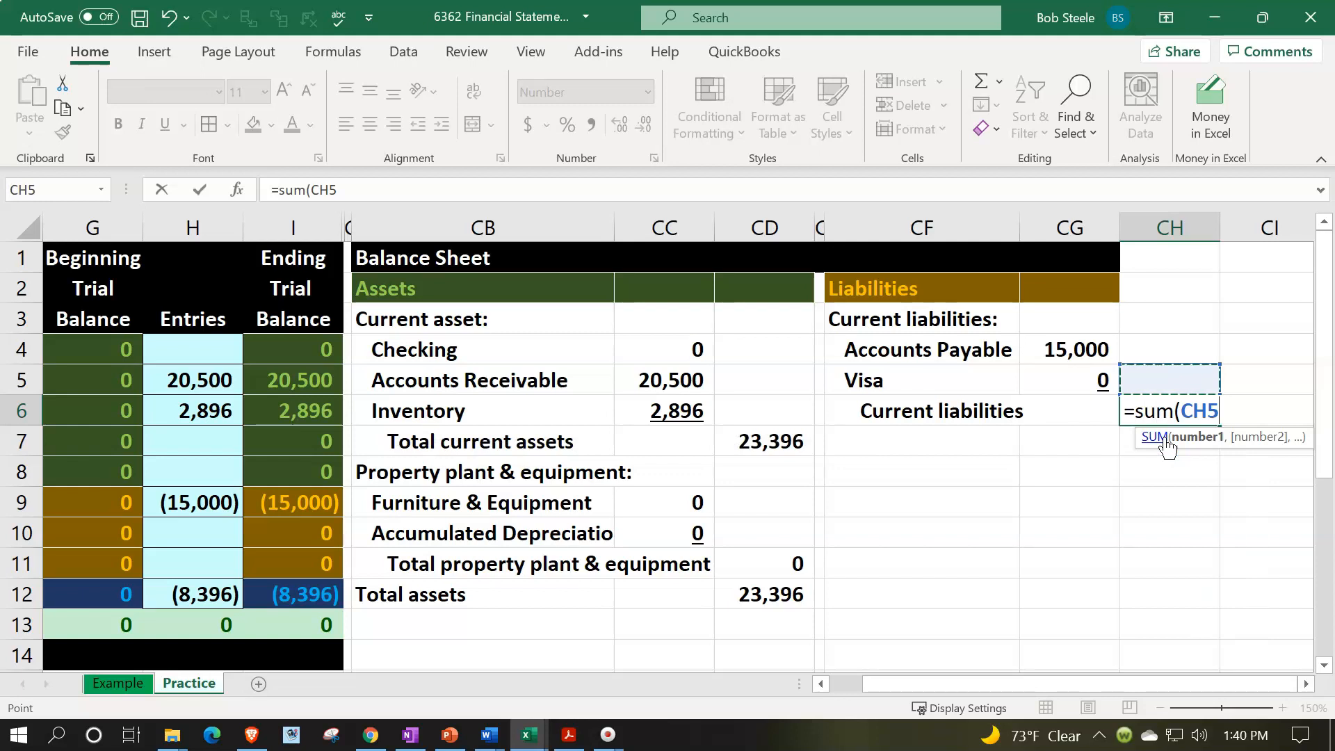
pyautogui.press('Left')
pyautogui.hotkey('shift', 'Up')
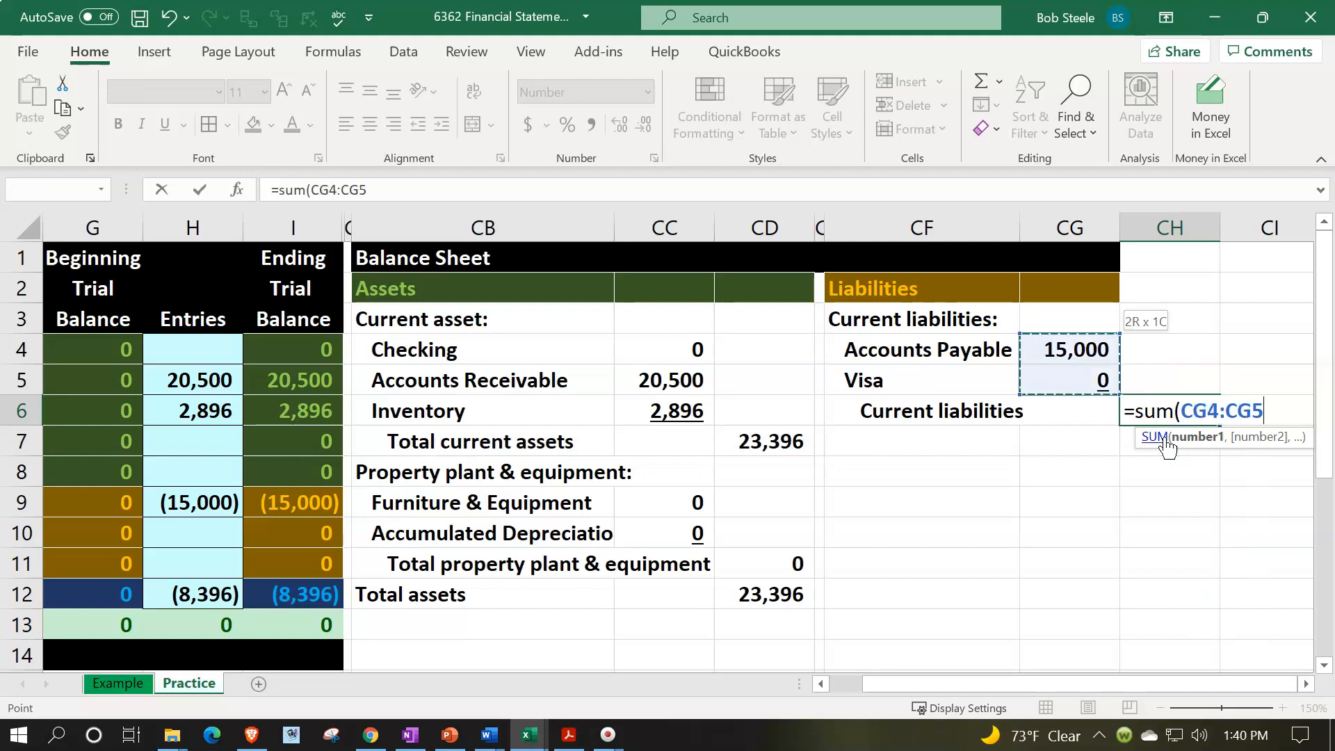
pyautogui.press('Return')
# - Enter the heading "Long term liabilities:" in CF7
pyautogui.press('Left')
pyautogui.press('Left')
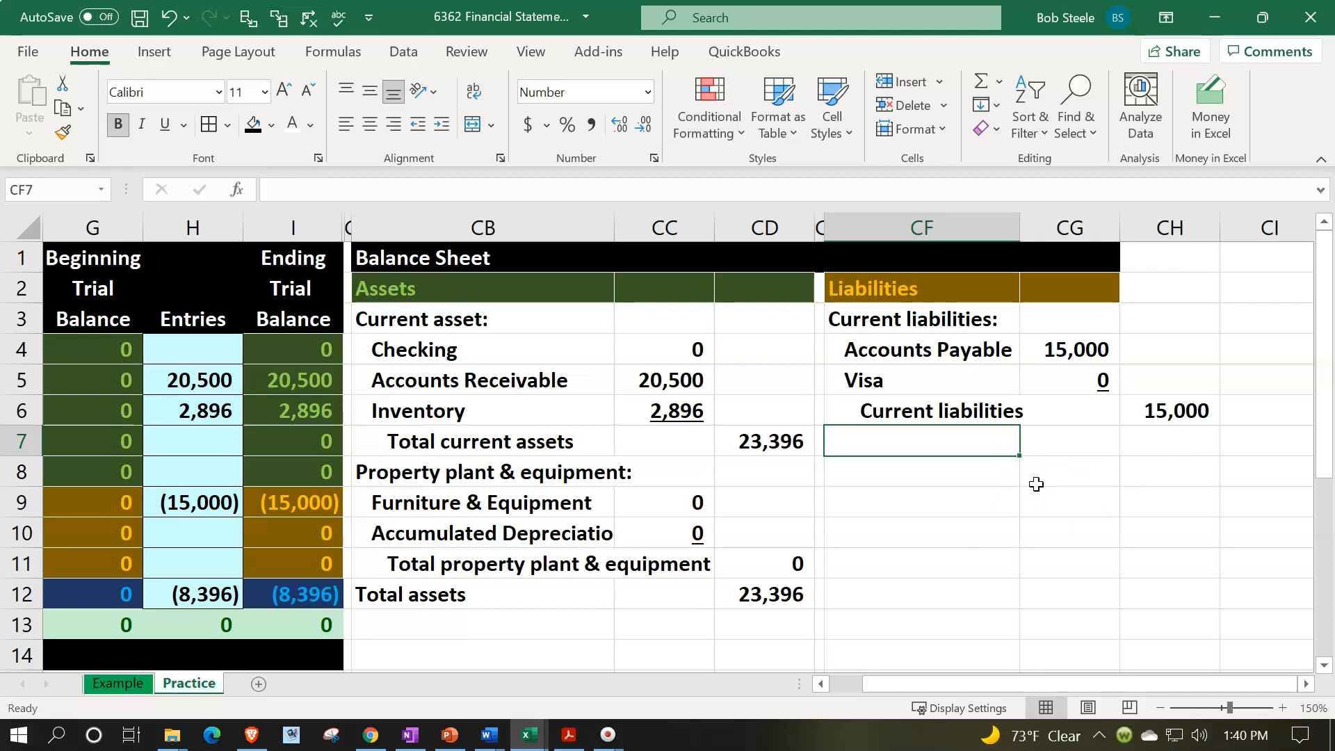
pyautogui.write('Lon')
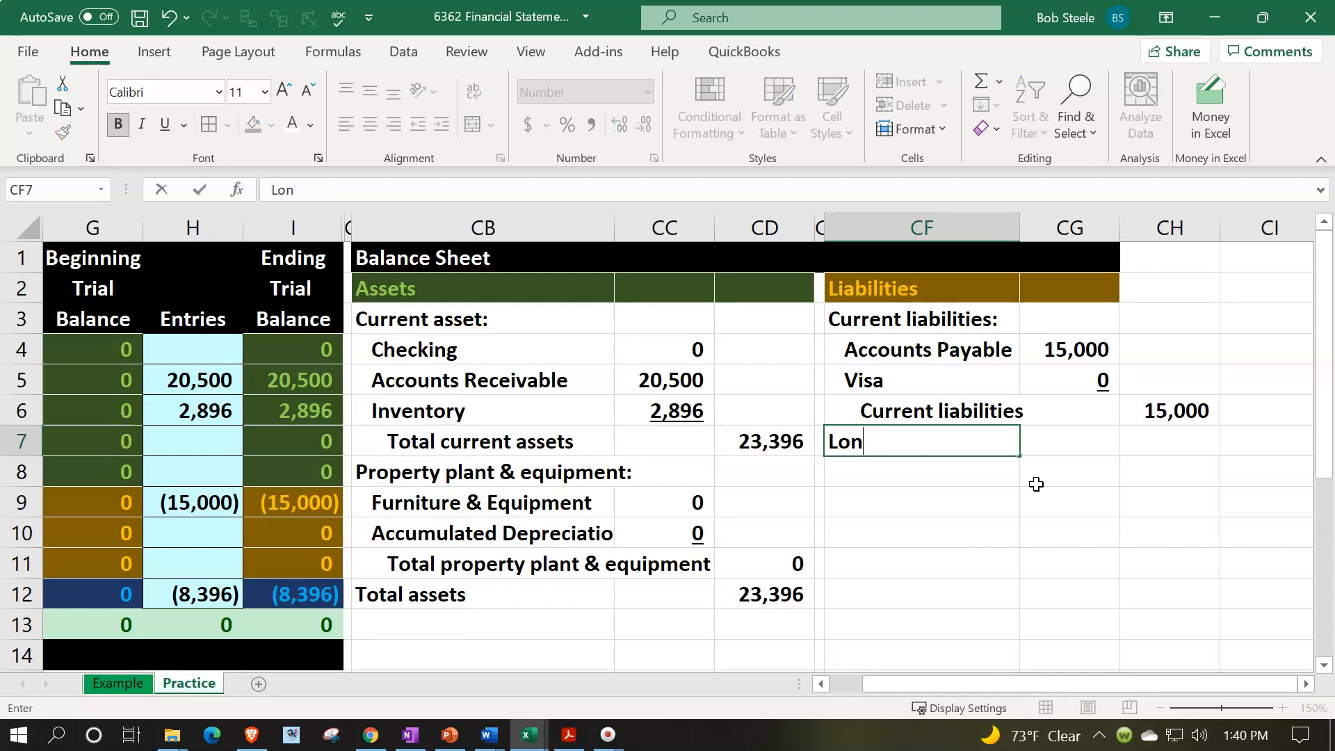
pyautogui.press('BackSpace')
pyautogui.press('BackSpace')
pyautogui.write('ong term liabilities:')
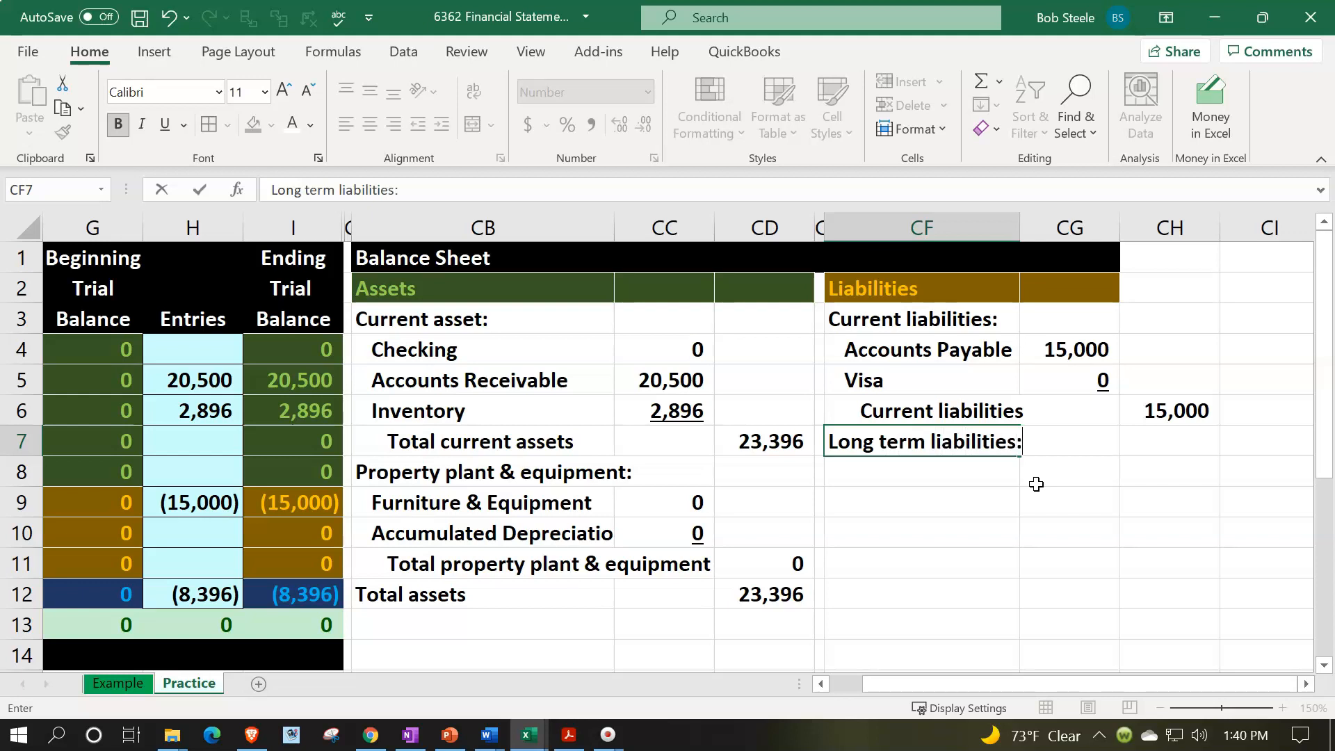
pyautogui.press('Return')
# - Link the Loan Payable account name from the trial balance into CF8, using =F11
pyautogui.write('=')
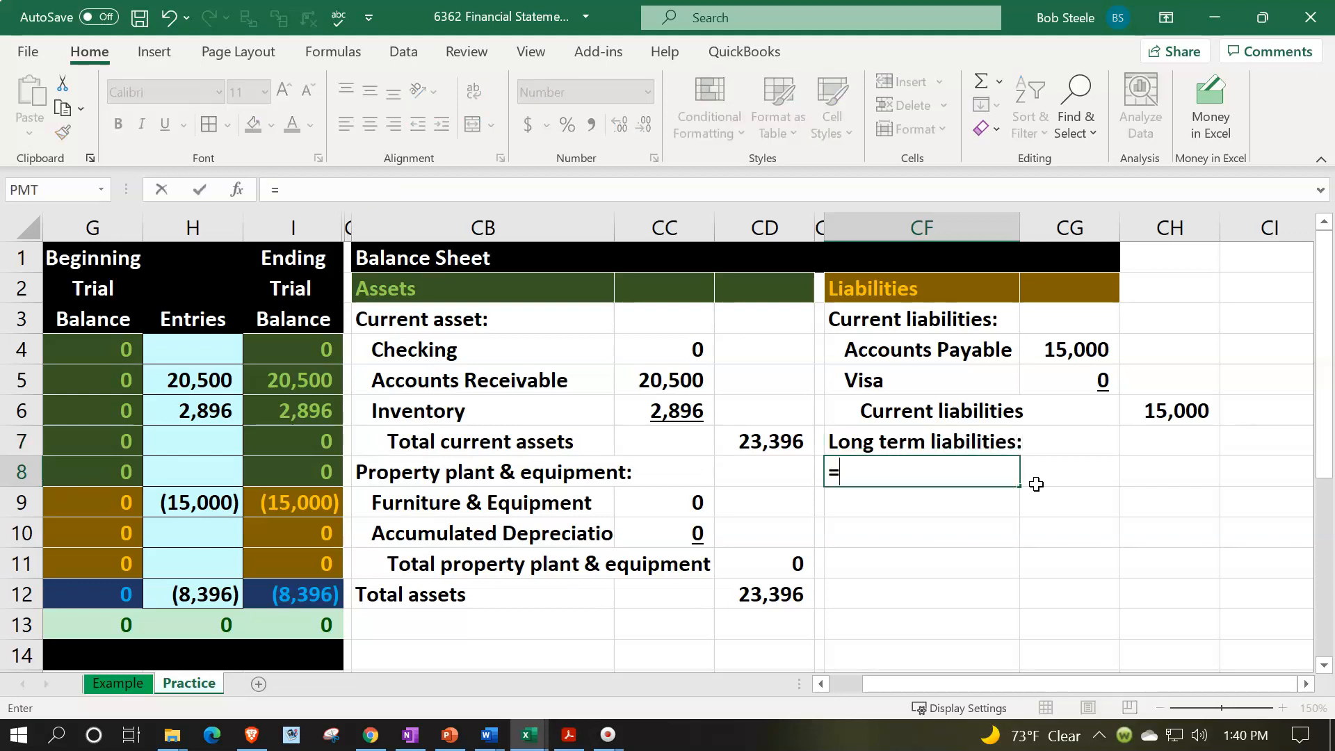
pyautogui.press('Left')
pyautogui.press('Left')
pyautogui.press('Left')
pyautogui.press('Left')
pyautogui.press('Left')
pyautogui.press('Left')
pyautogui.press('Left')
pyautogui.press('Left')
pyautogui.press('Left')
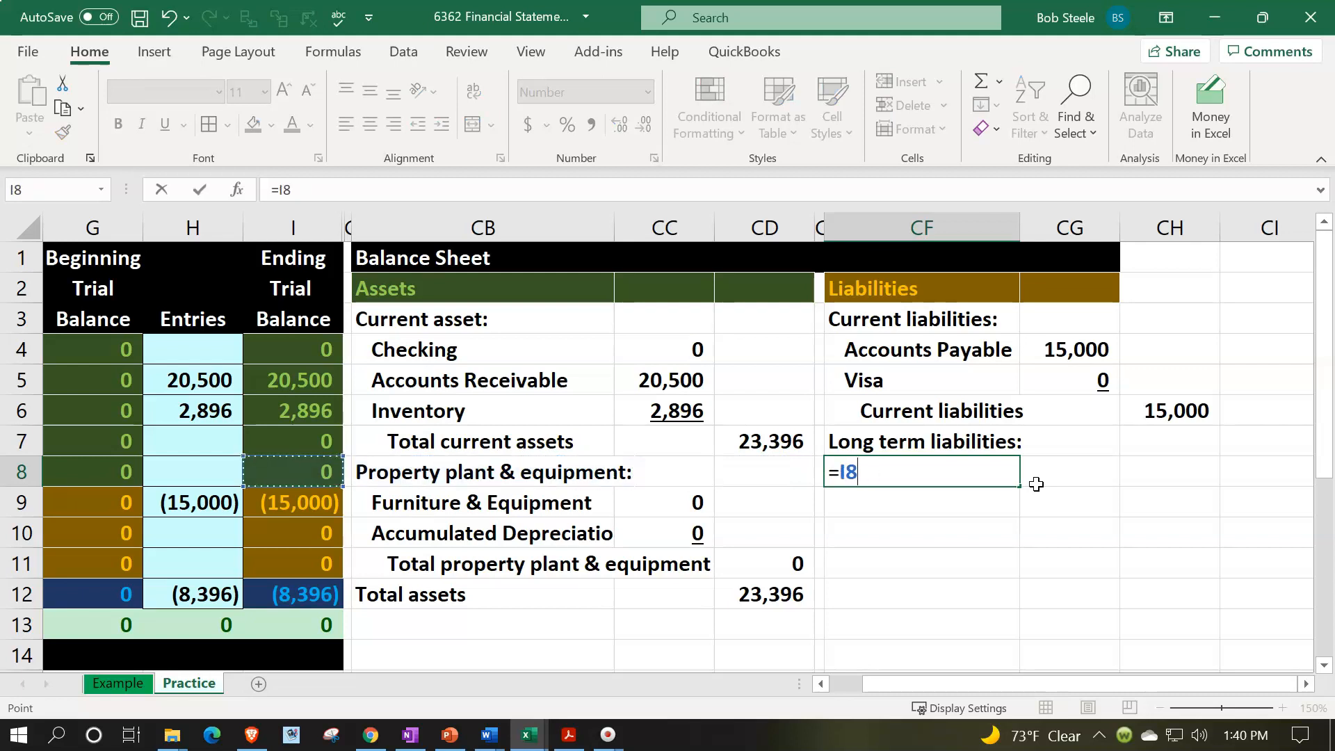
pyautogui.press('Down')
pyautogui.press('Down')
pyautogui.press('Down')
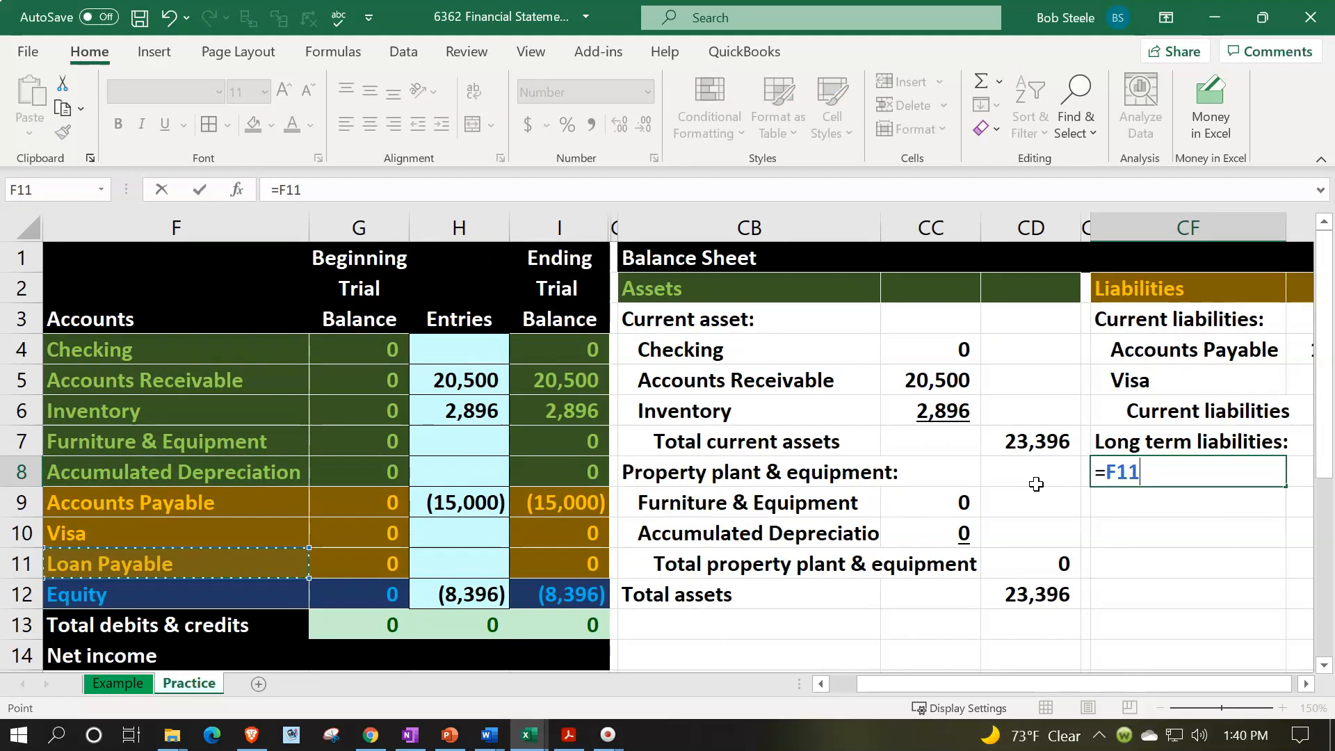
pyautogui.press('Tab')
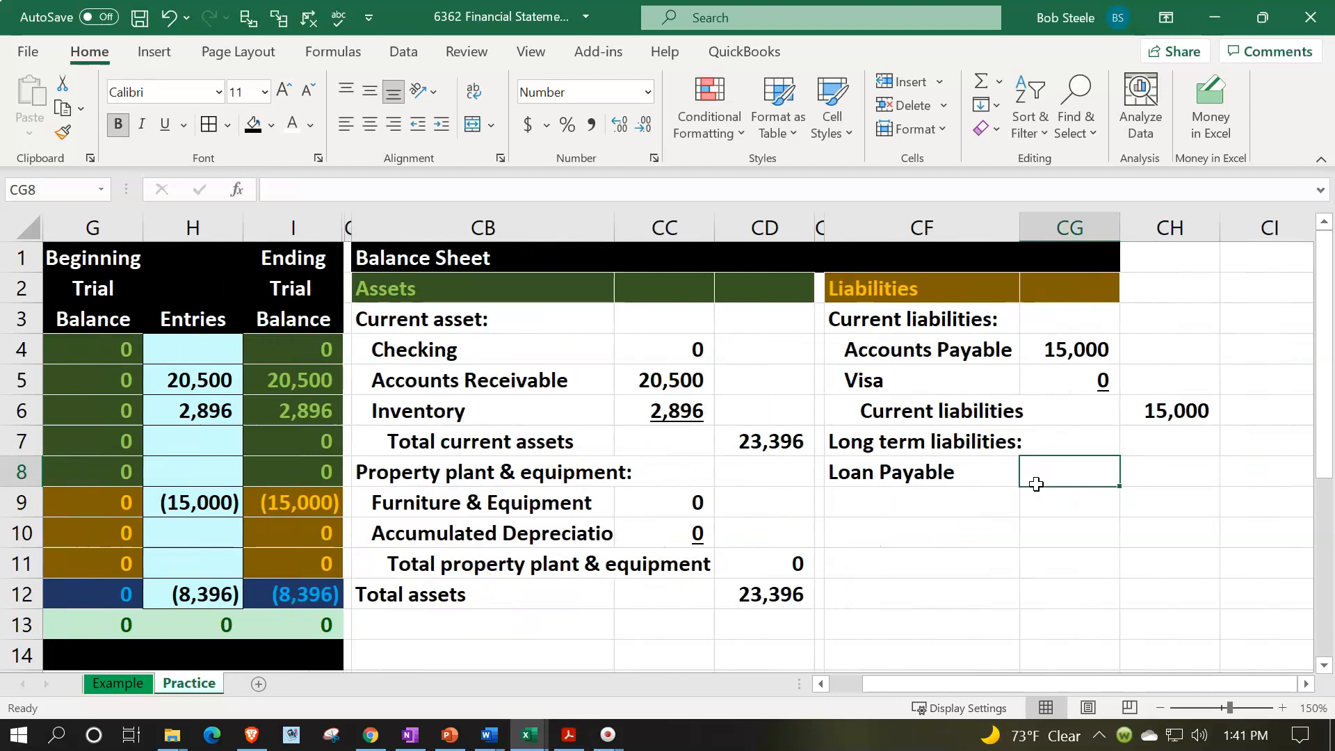
# - Link the Loan Payable amount in CG8 to its ending trial balance in I11 with the sign flipped
pyautogui.write('-')
pyautogui.press('Left')
pyautogui.press('Left')
pyautogui.press('Left')
pyautogui.press('Left')
pyautogui.press('Left')
pyautogui.press('Left')
pyautogui.press('Left')
pyautogui.press('Down')
pyautogui.press('Down')
pyautogui.press('Down')
pyautogui.press('Return')
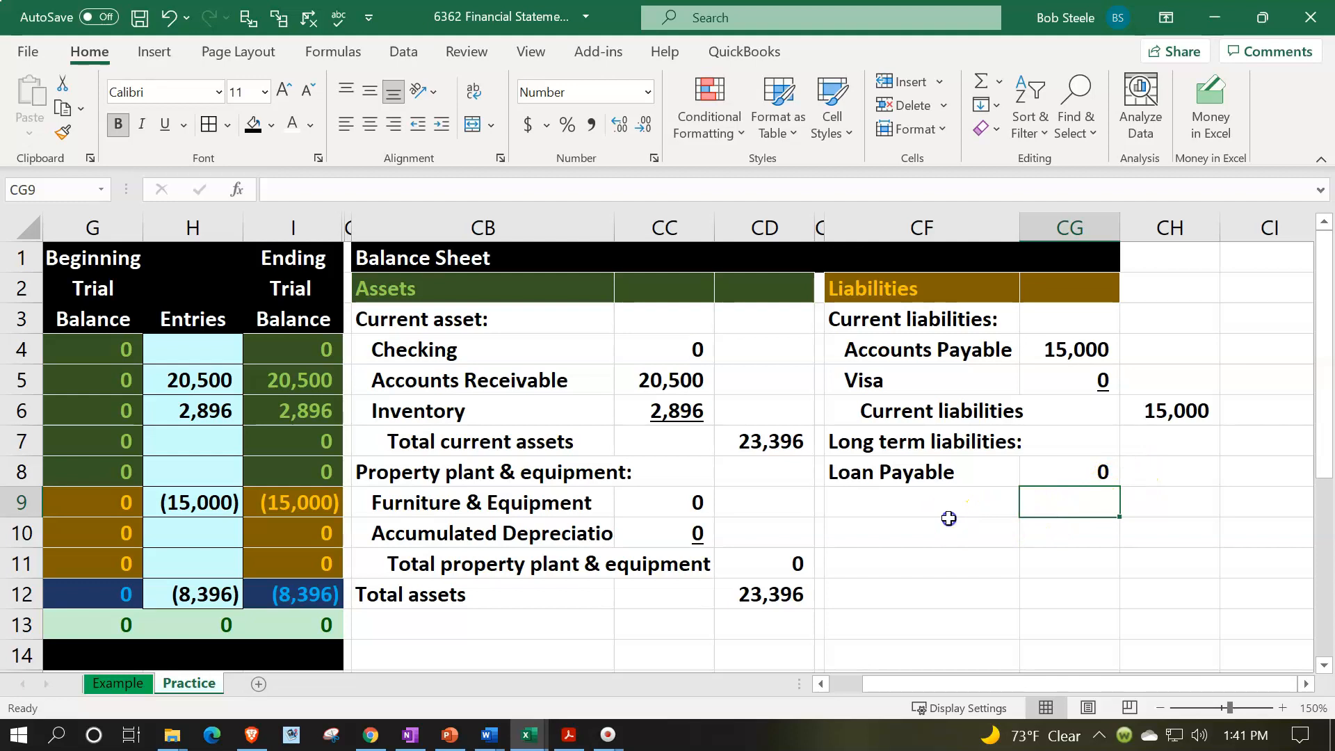
# - Label CF9 "Total long term liabilities" and carry the Loan Payable amount from CG8 into CH9
pyautogui.click(948, 521)
pyautogui.press('Up')
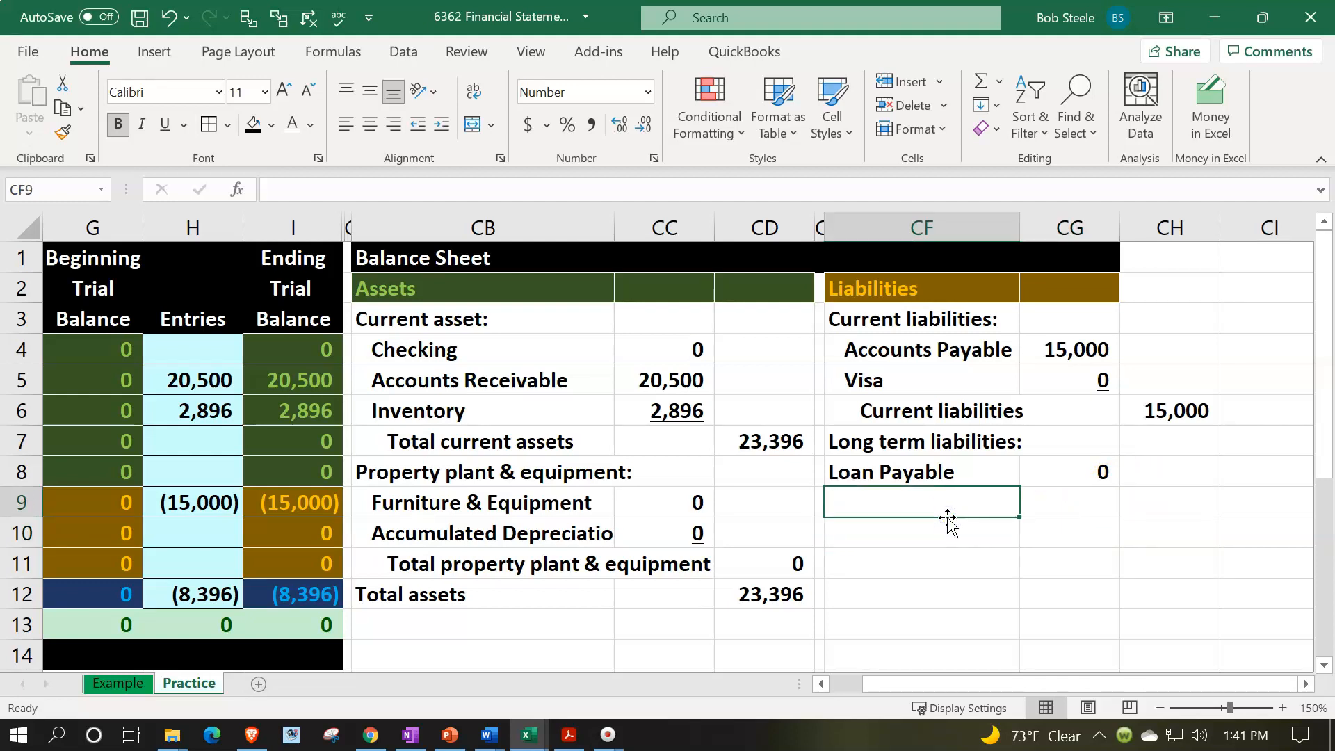
pyautogui.write('T')
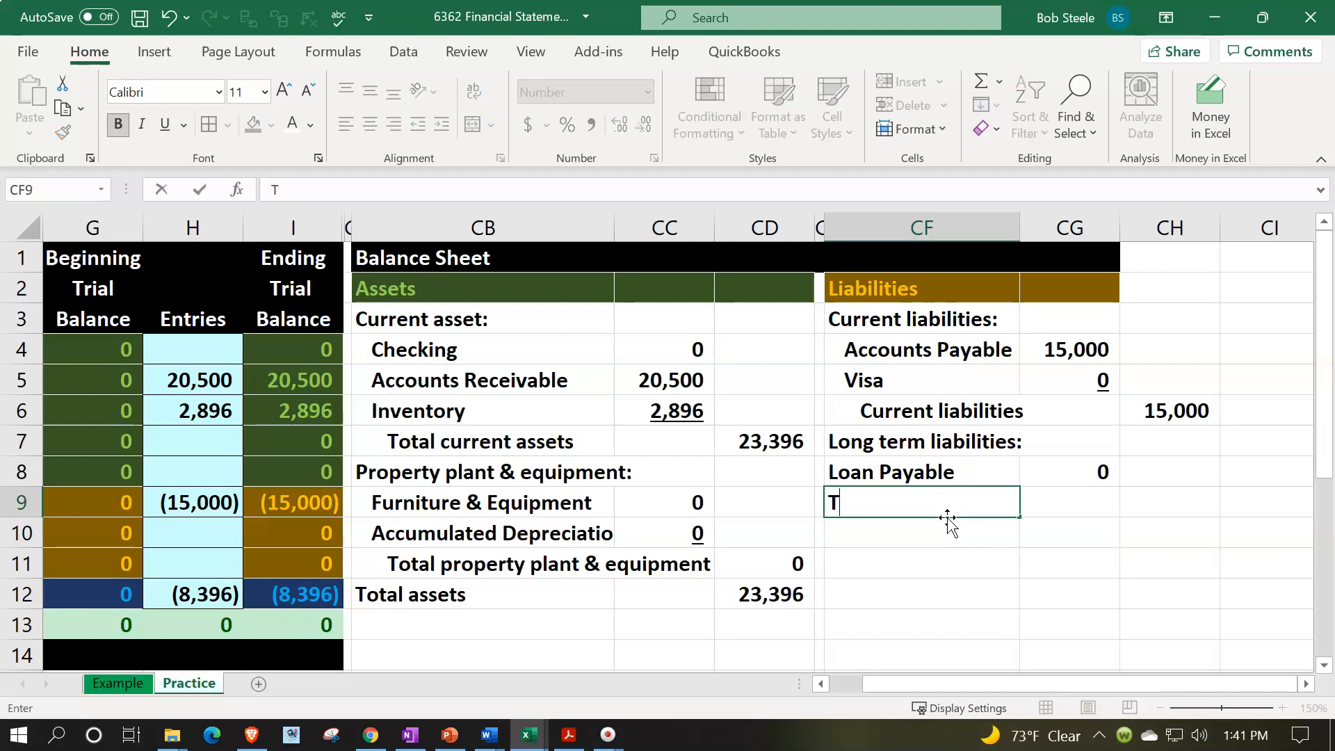
pyautogui.write('otal long term liabiliti')
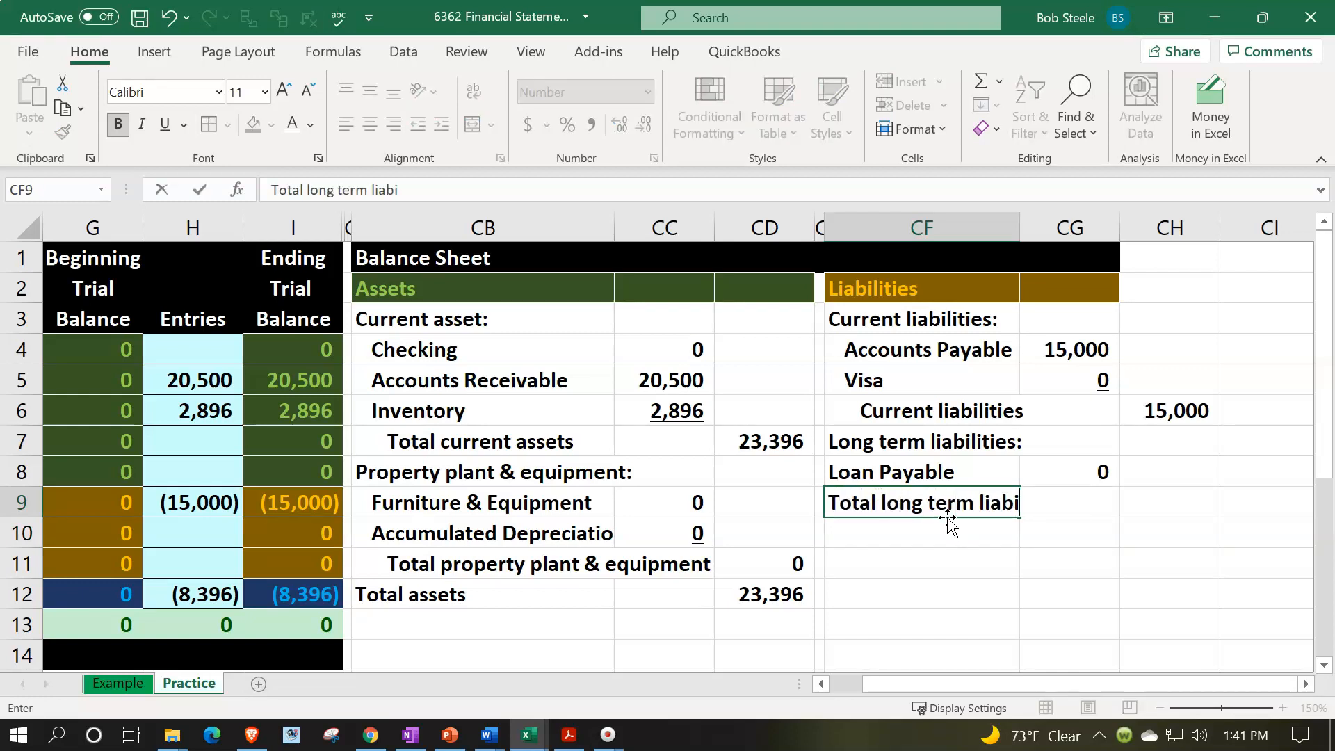
pyautogui.press('Tab')
pyautogui.press('Tab')
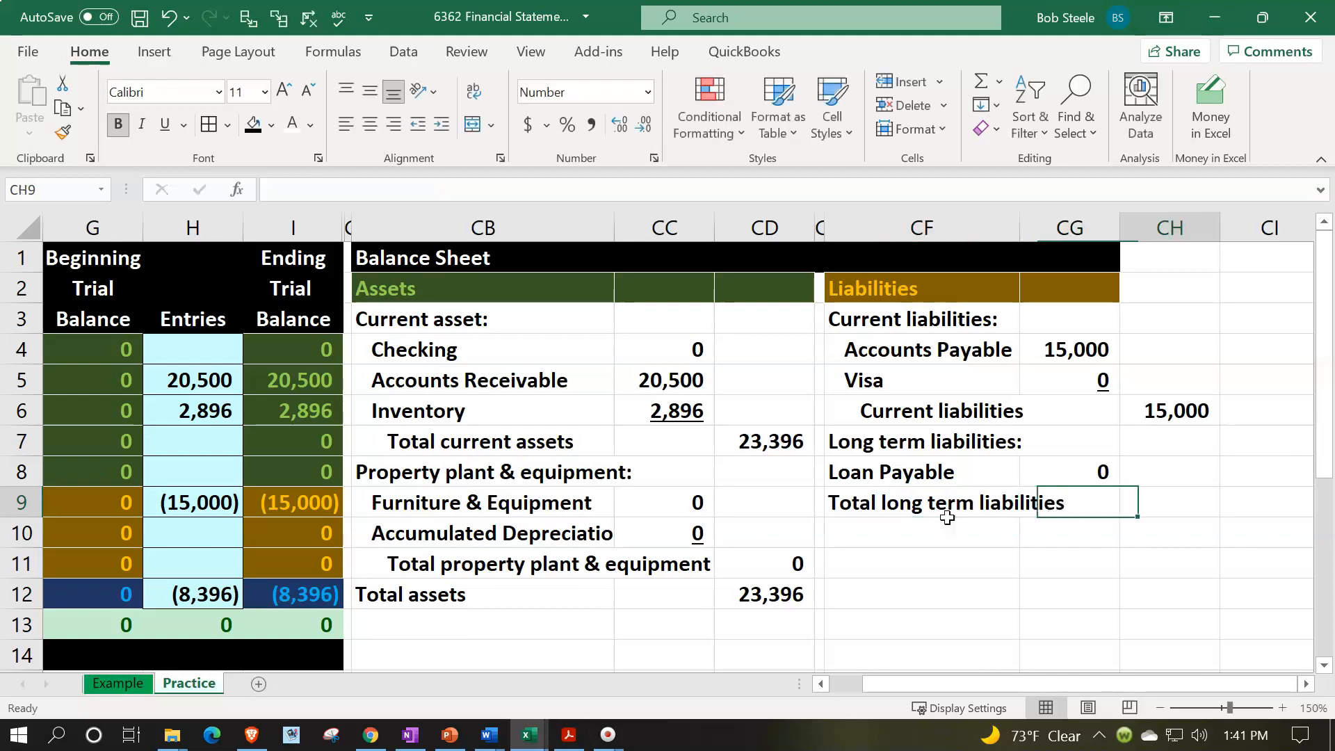
pyautogui.write('=')
pyautogui.press('Up')
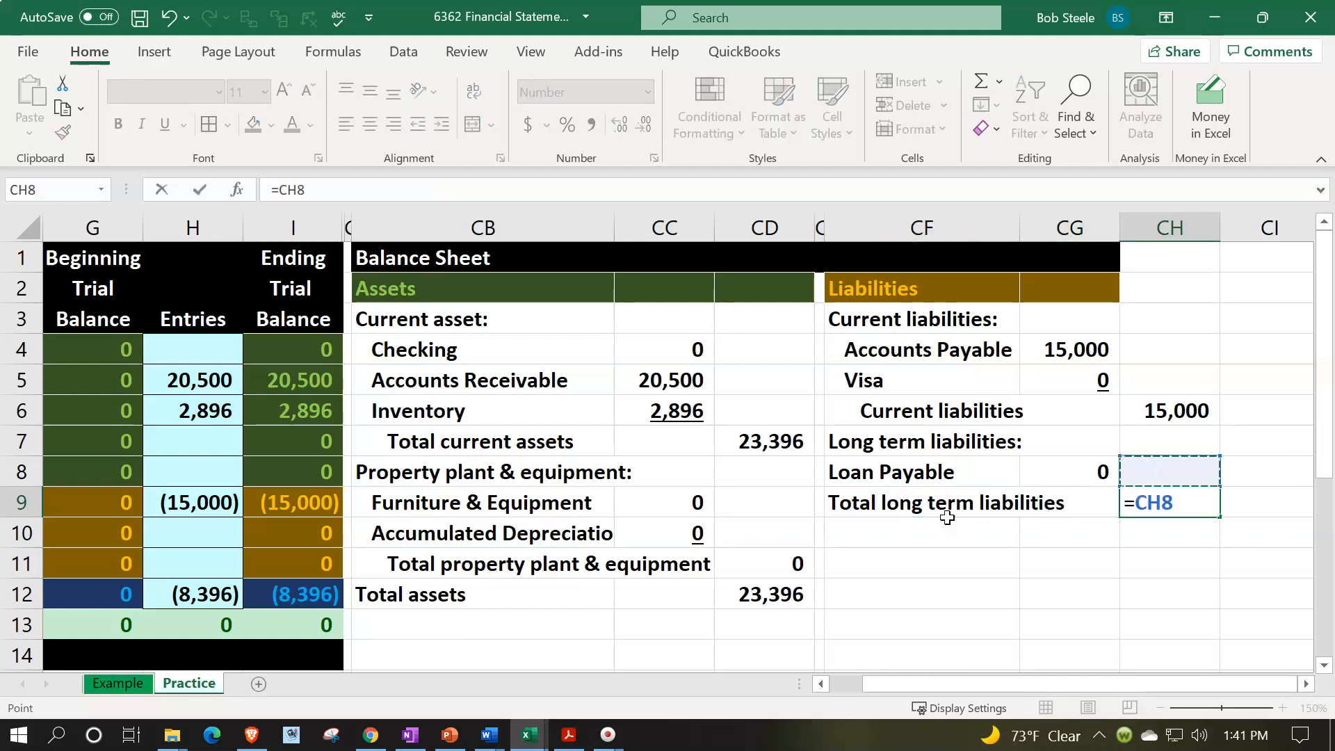
pyautogui.press('Left')
pyautogui.press('Return')
# - Underline the Loan Payable amount in CG8
pyautogui.press('Up')
pyautogui.press('Up')
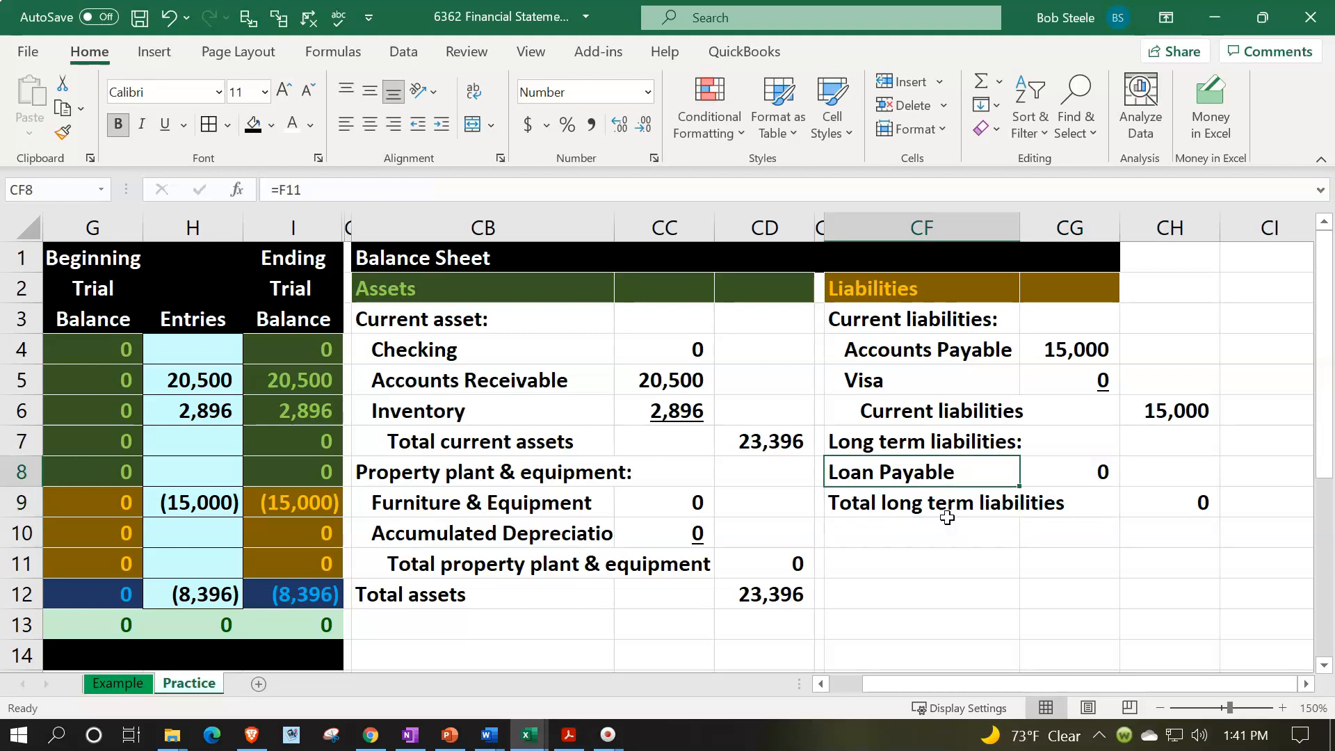
pyautogui.press('Right')
pyautogui.click(165, 125)
pyautogui.click(1038, 490)
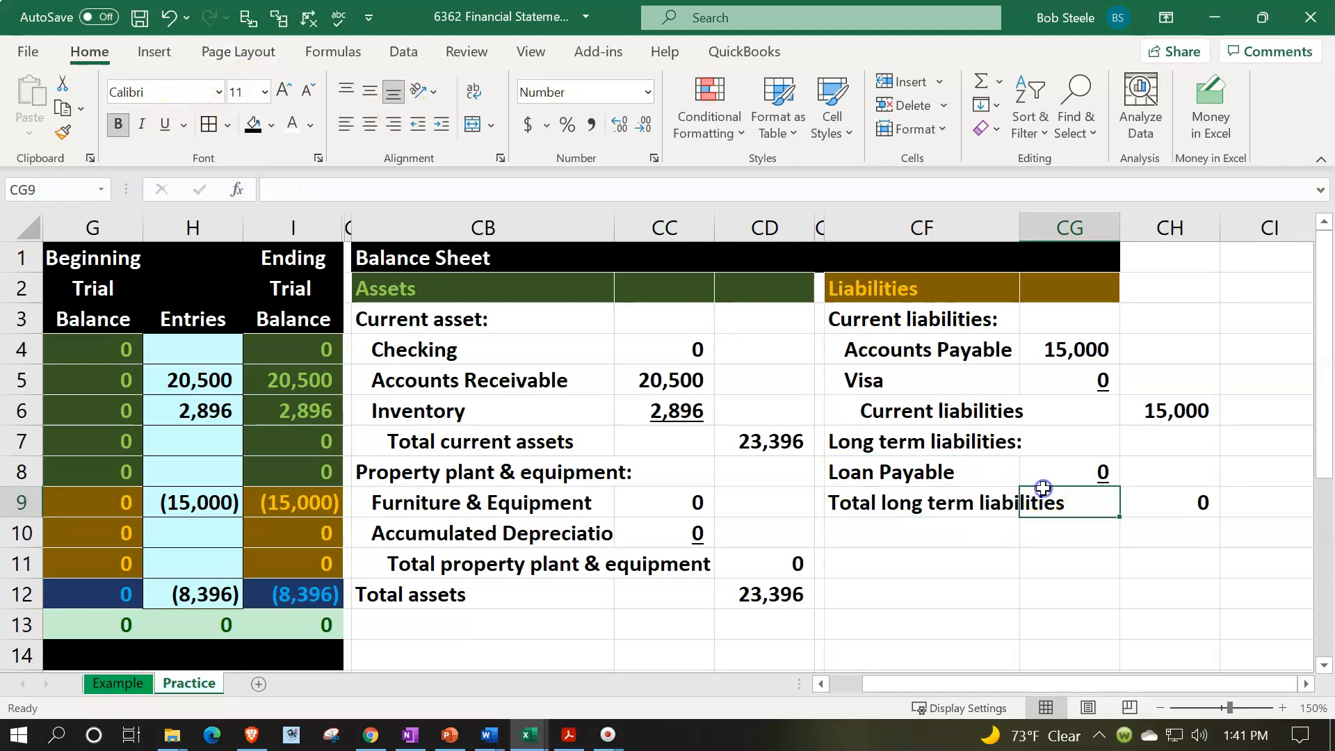
# - Indent the labels in CF8:CF9 one level, and the Total long term liabilities label in CF9 one level further
pyautogui.click(927, 478)
pyautogui.moveTo(927, 485); pyautogui.dragTo(930, 500)
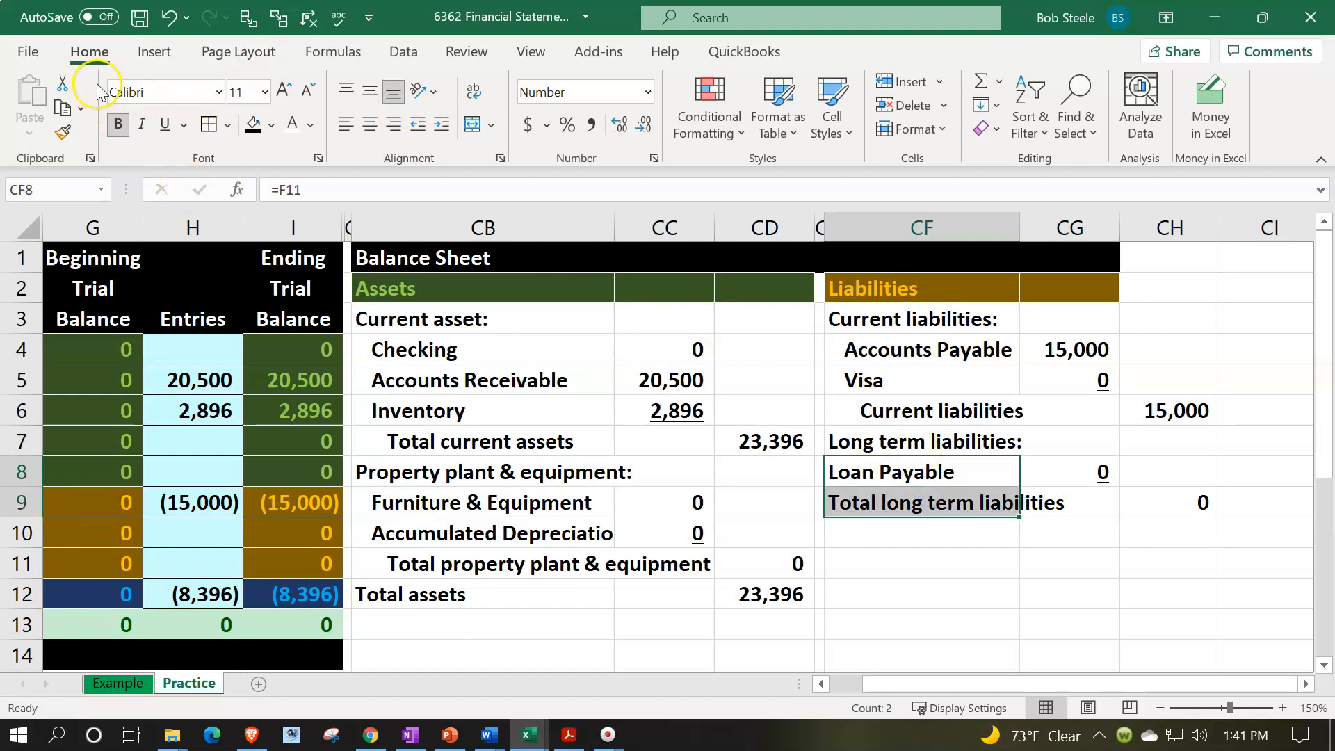
pyautogui.click(442, 124)
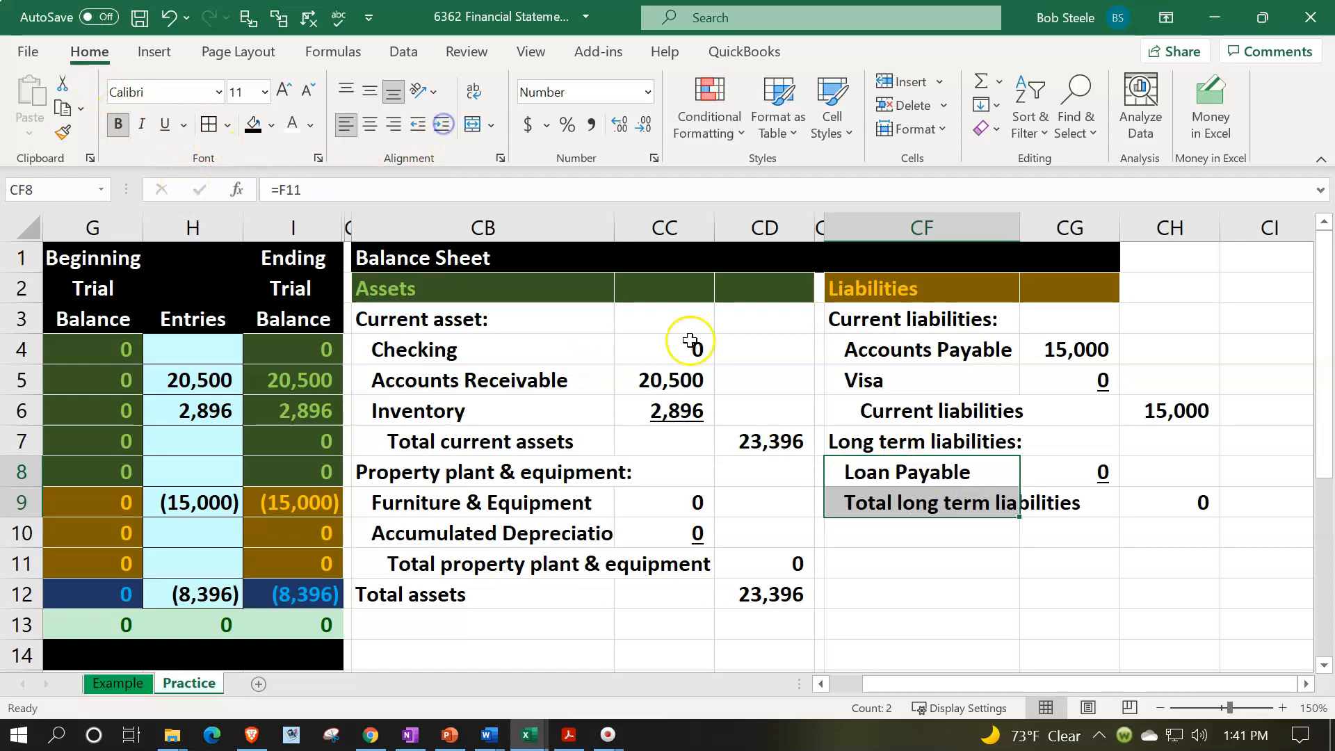
pyautogui.click(893, 502)
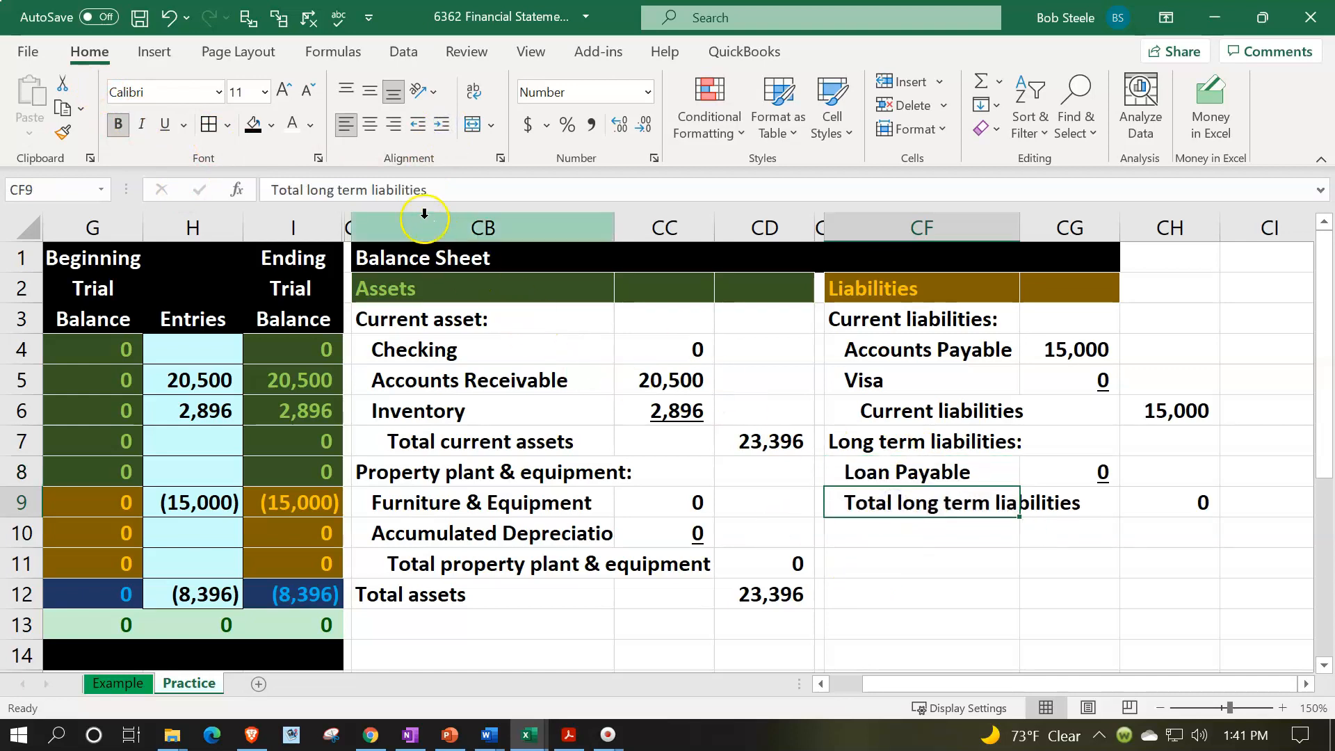
pyautogui.click(443, 125)
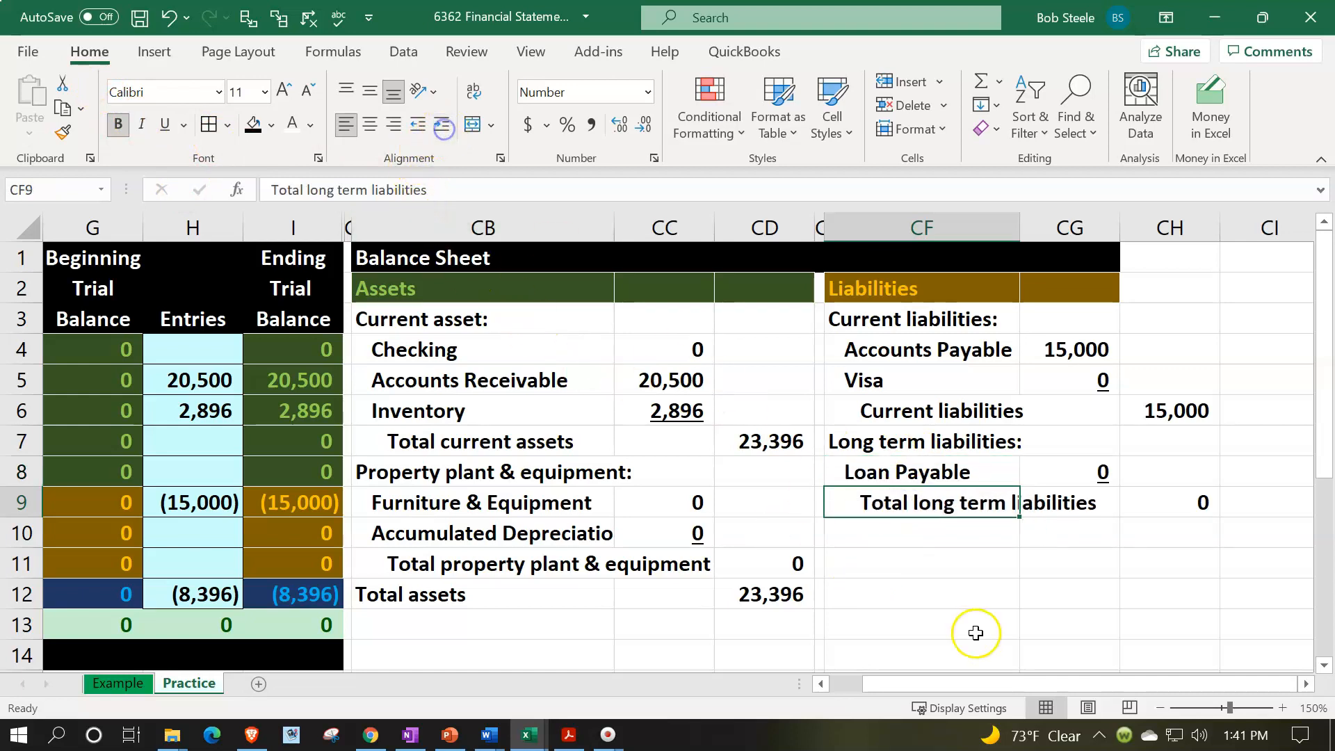
# - Enter the label "Total liabilities" in CF10
pyautogui.click(888, 530)
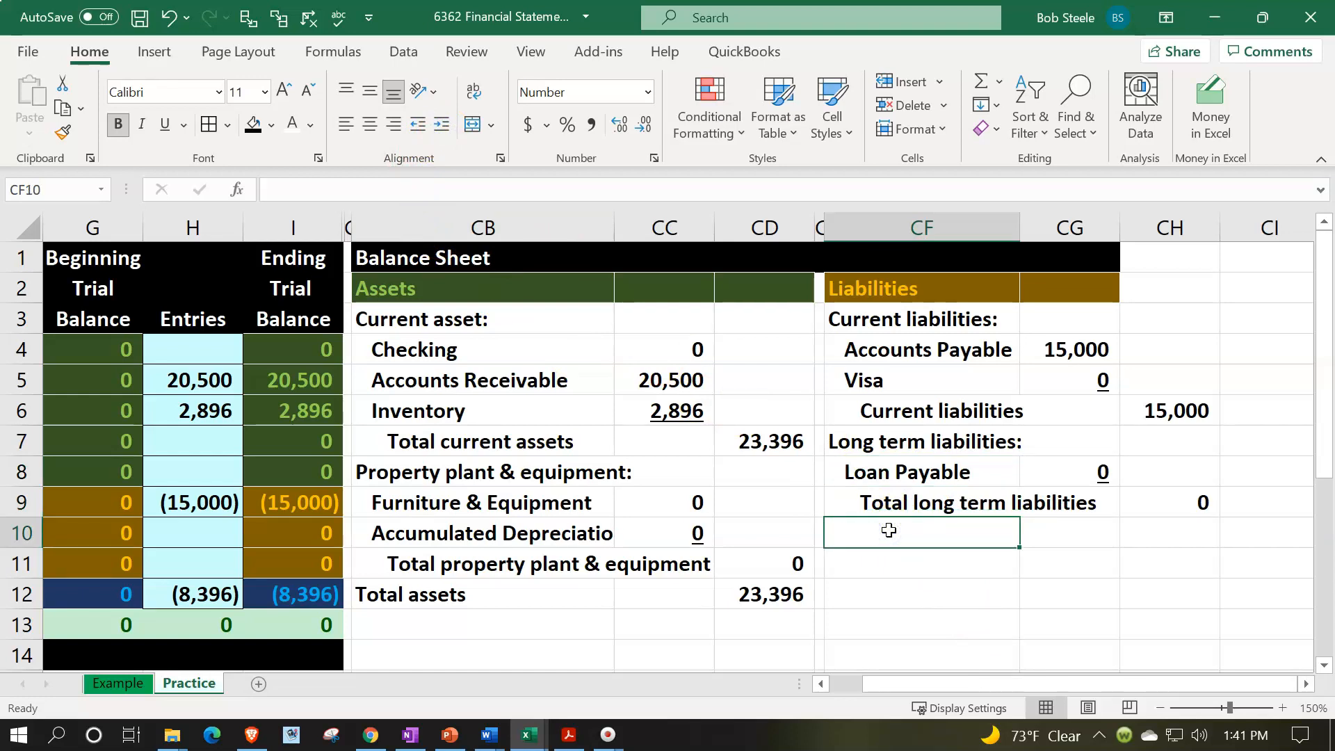
pyautogui.write('Total lia')
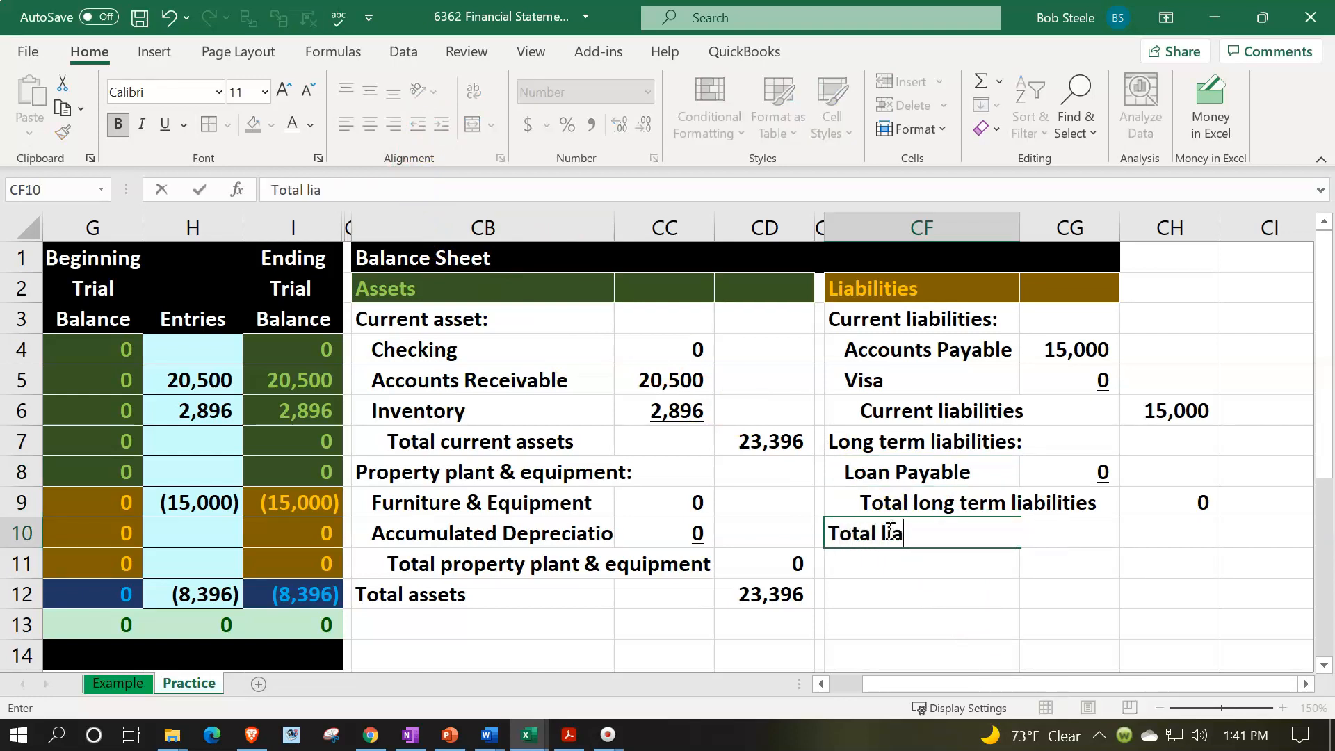
pyautogui.write('bilttei')
pyautogui.press('BackSpace')
pyautogui.press('BackSpace')
pyautogui.press('BackSpace')
pyautogui.write('ies')
pyautogui.press('Right')
pyautogui.press('Right')
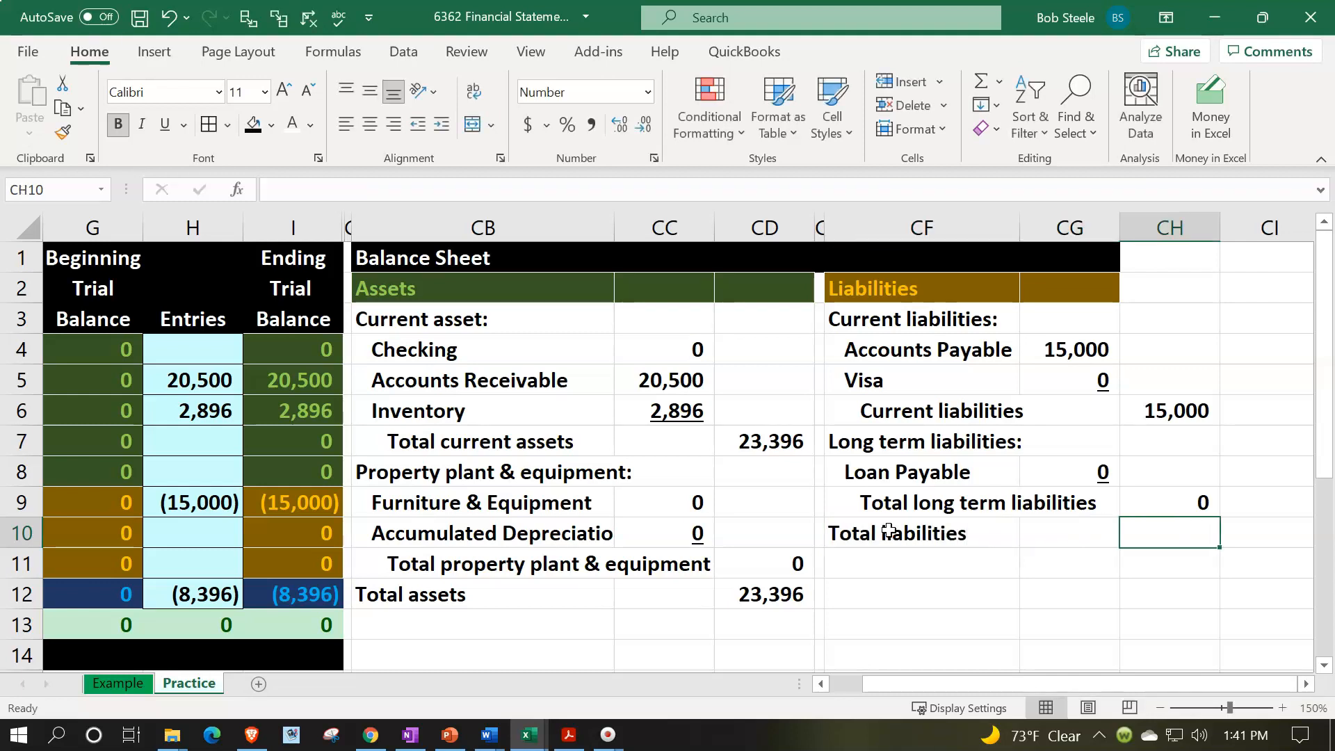
# - Calculate total liabilities in CH10 by summing CH6:CH9
pyautogui.write('=sum(')
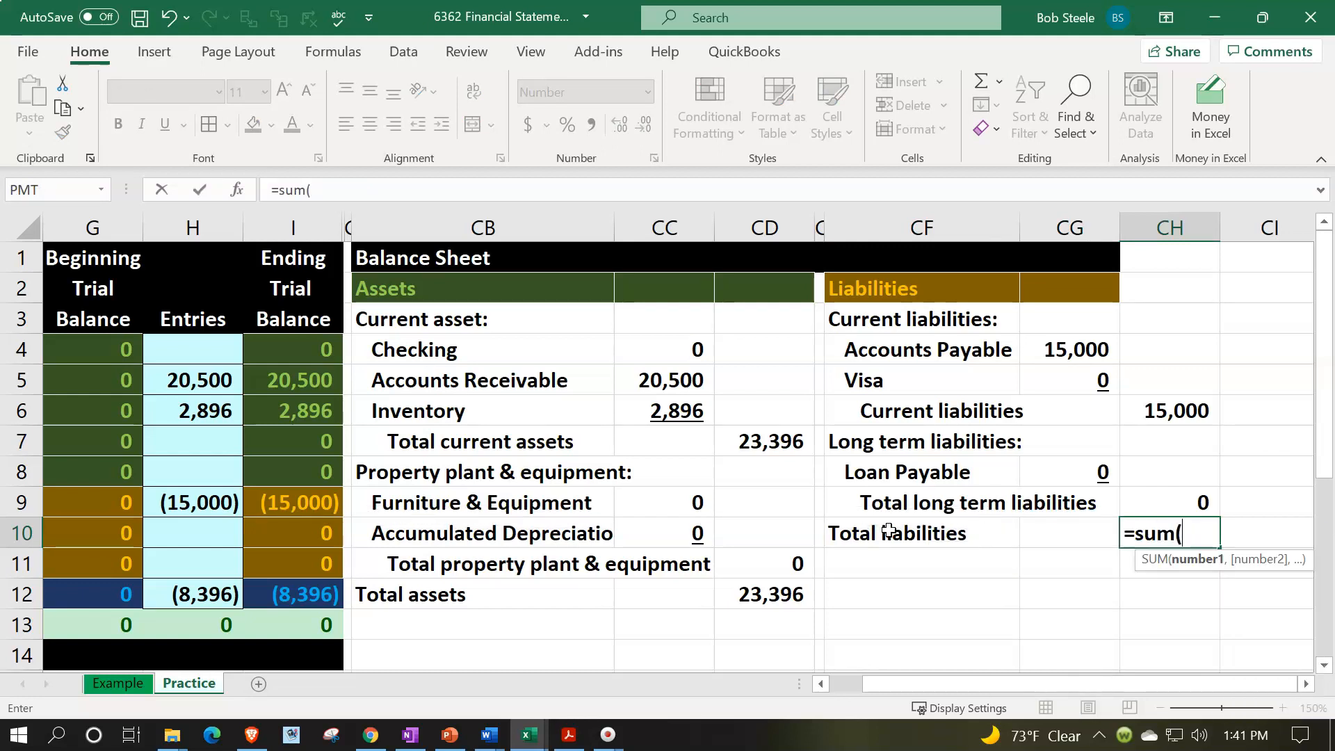
pyautogui.press('Up')
pyautogui.hotkey('shift', 'Up')
pyautogui.hotkey('shift', 'Up')
pyautogui.hotkey('shift', 'Up')
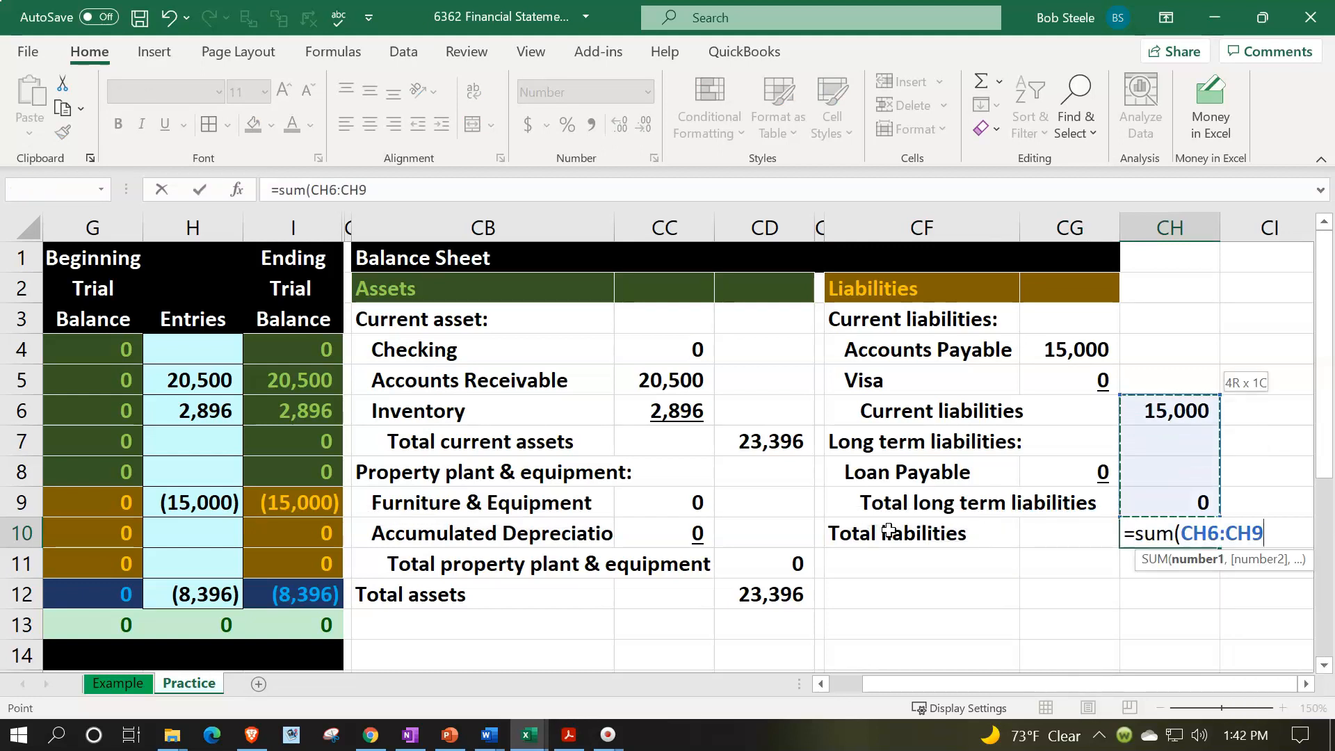
pyautogui.press('Return')
# - Underline the Total long term liabilities amount in CH9
pyautogui.press('Up')
pyautogui.press('Up')
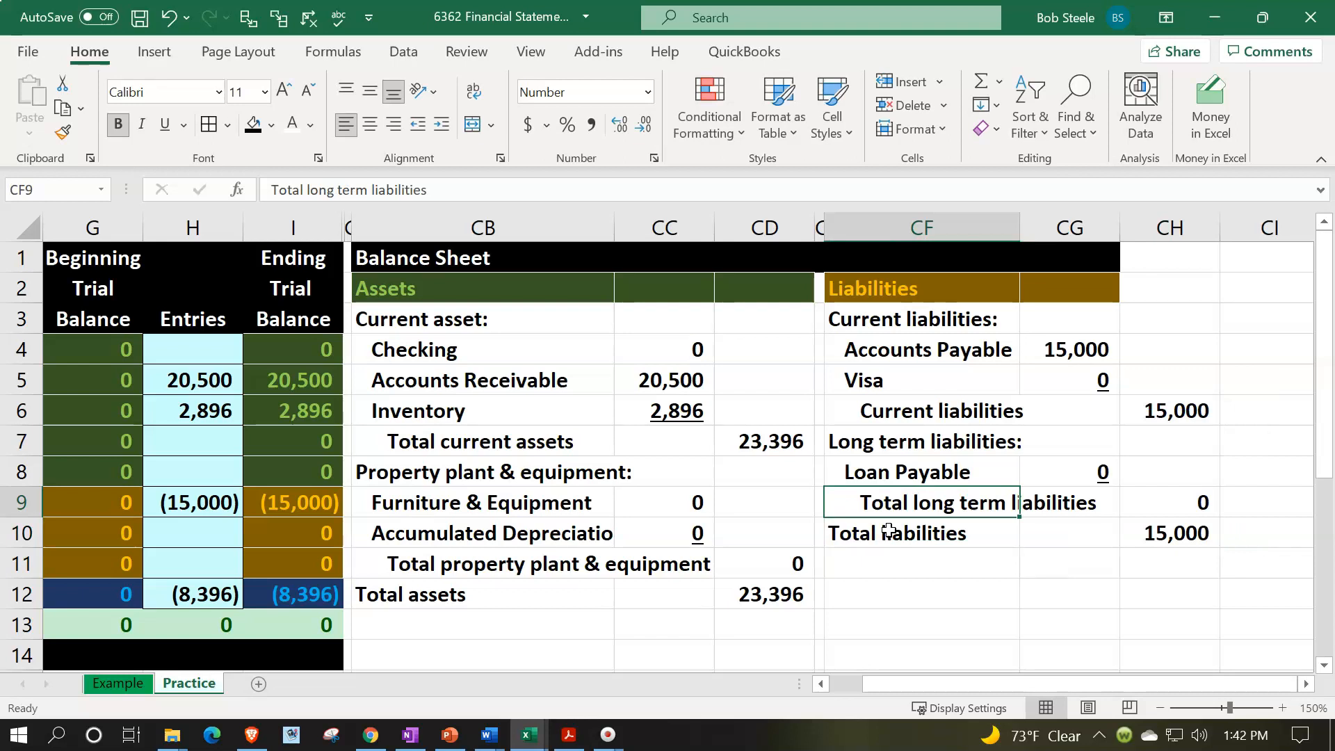
pyautogui.press('Right')
pyautogui.press('Right')
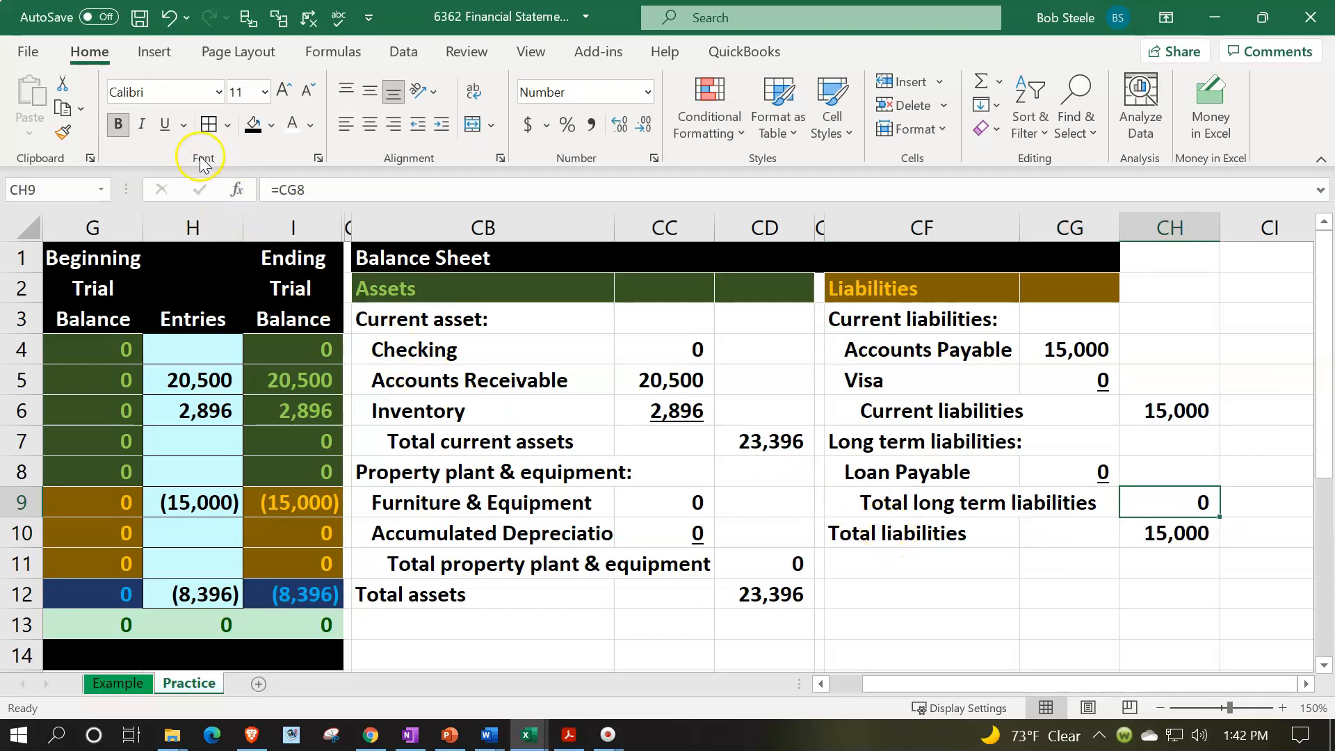
pyautogui.click(165, 125)
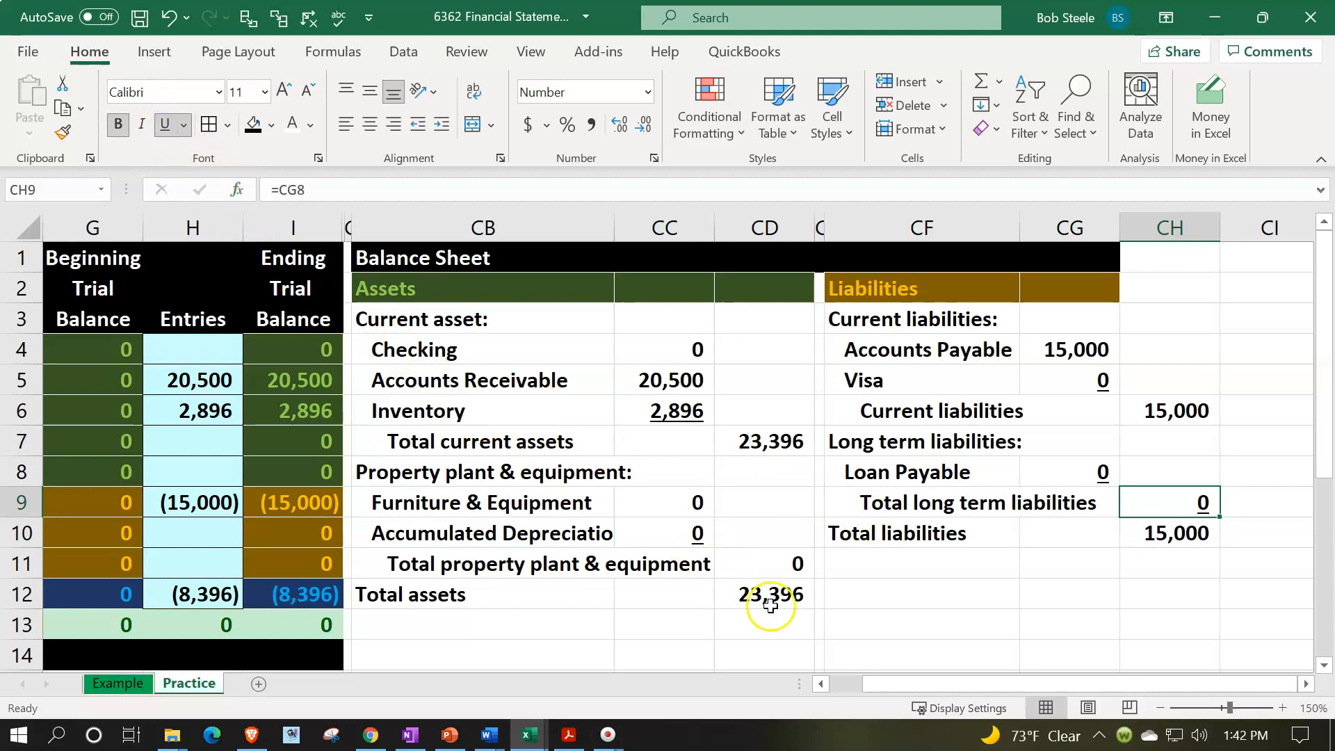
# - Enter the section heading "Equity" in CF11, directly below Total liabilities
pyautogui.click(872, 591)
pyautogui.click(932, 600)
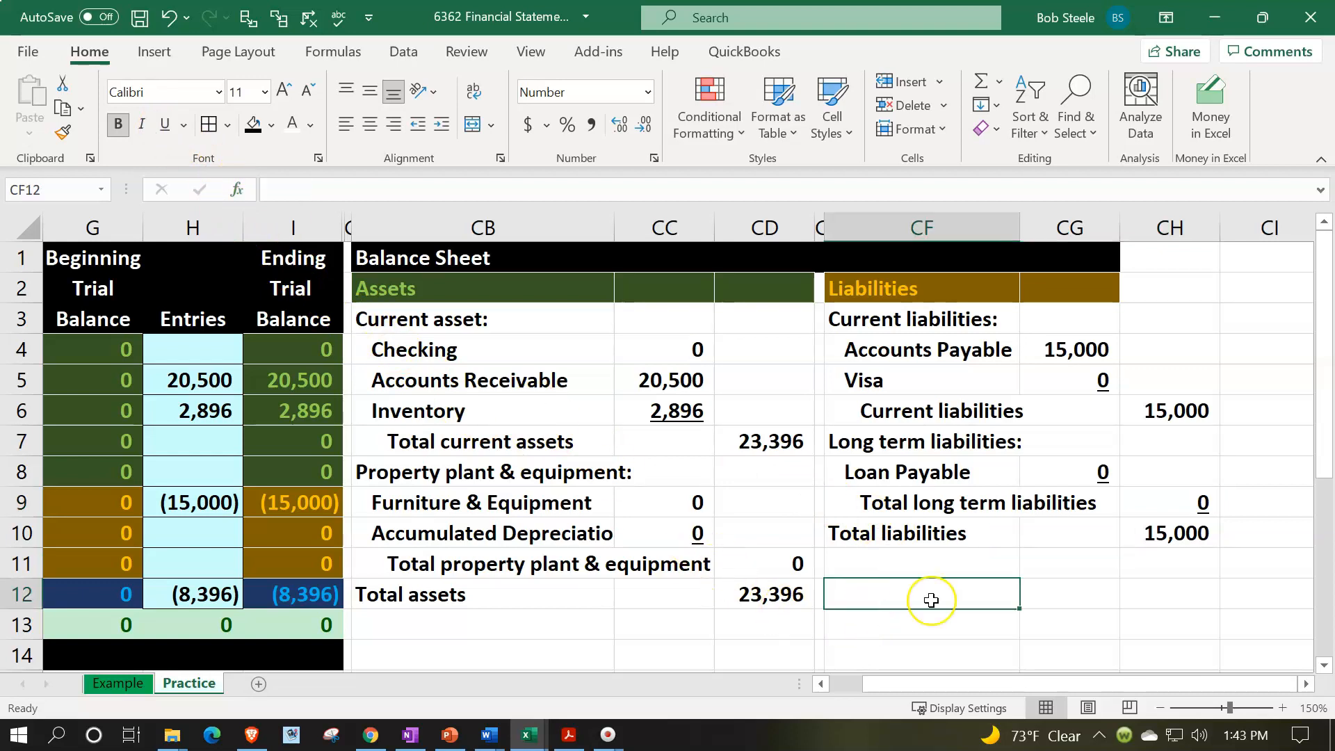
pyautogui.press('Up')
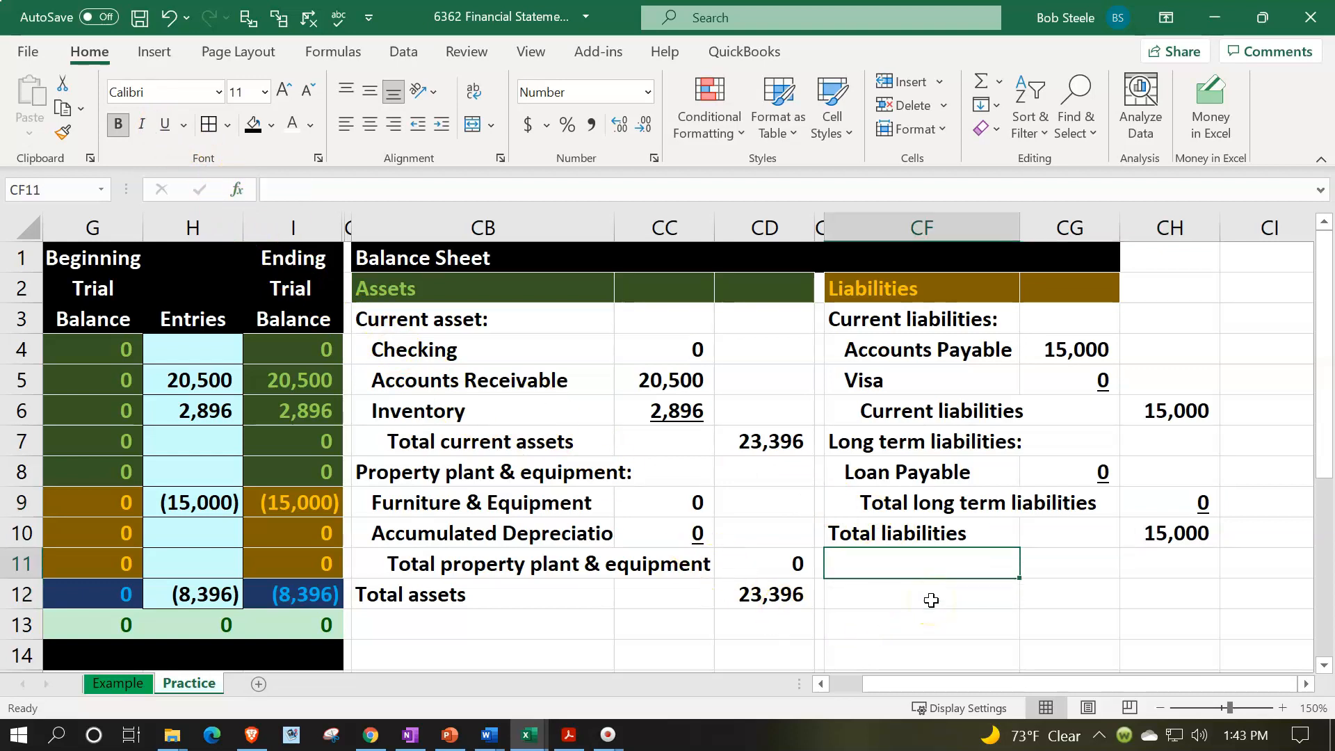
pyautogui.write('E')
pyautogui.write('uity')
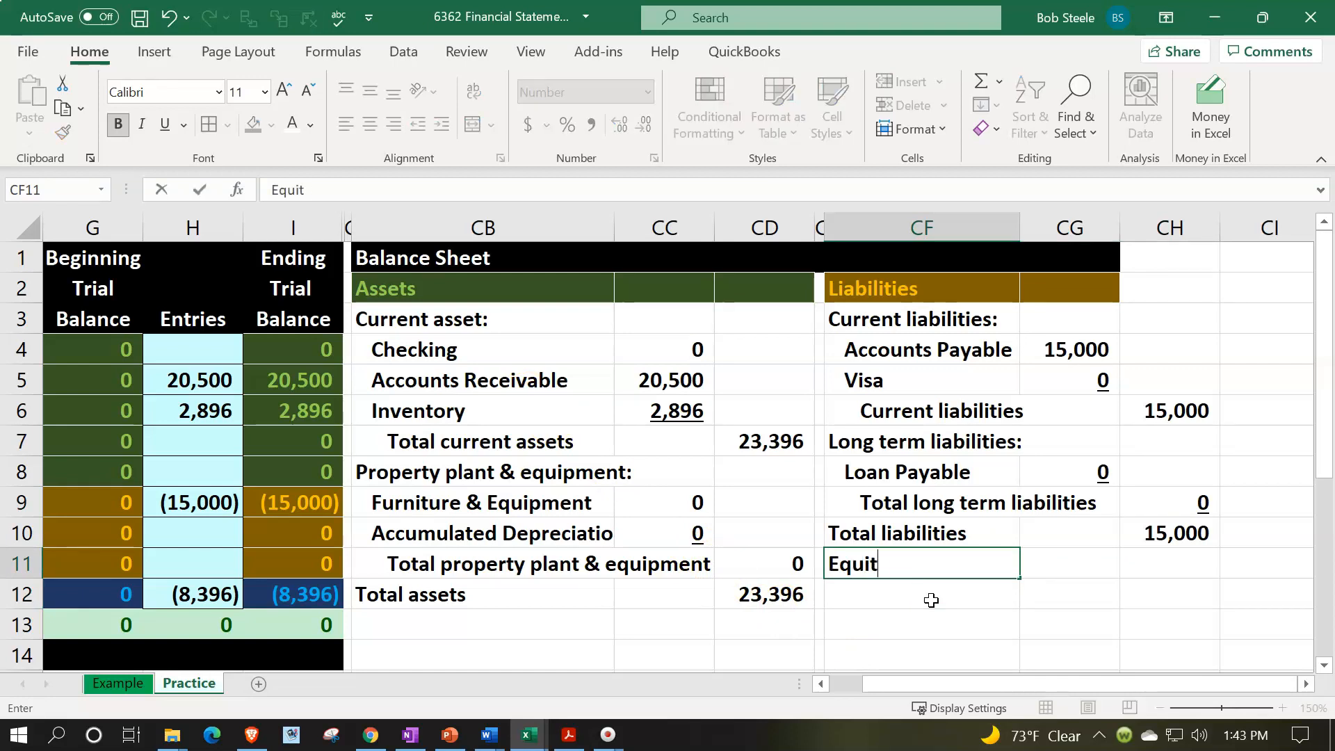
pyautogui.press('Return')
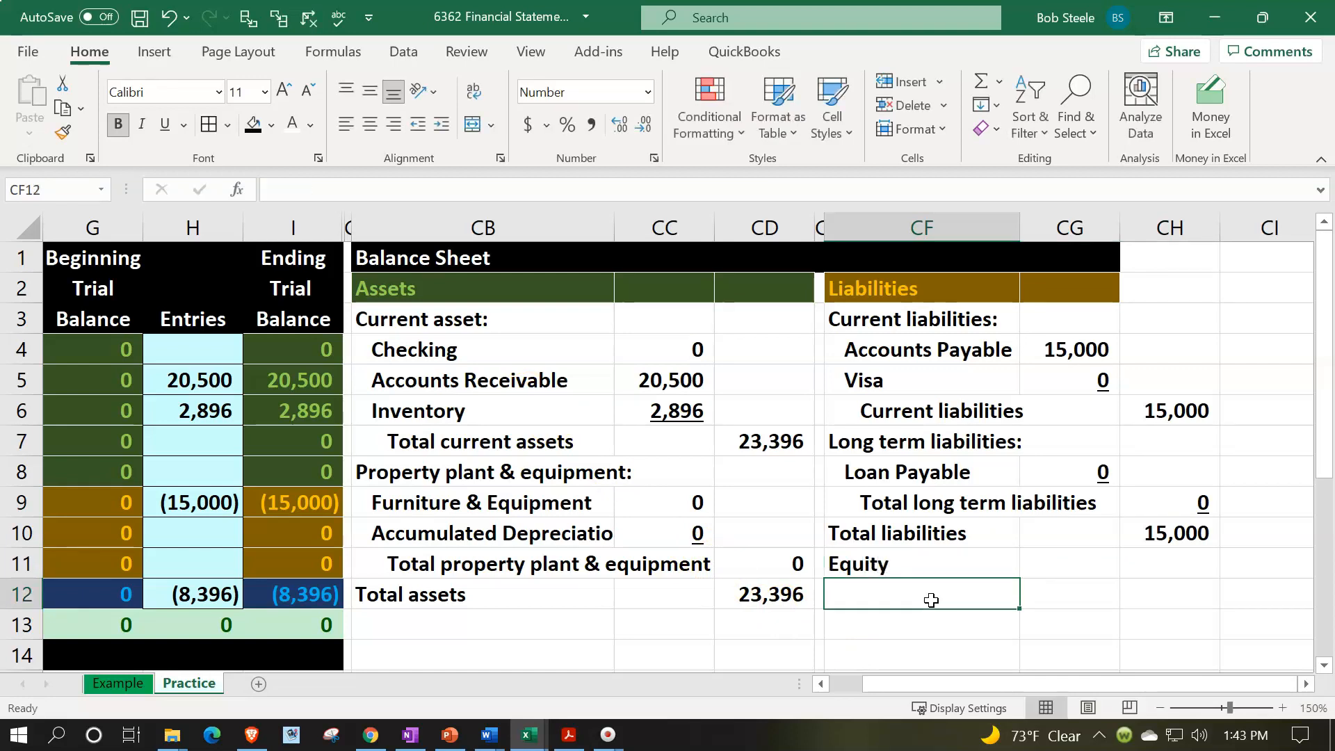
# - Examine the Equity row of the trial balance and the Total assets amount on the balance sheet
pyautogui.press('Left')
pyautogui.press('Left')
pyautogui.press('Left')
pyautogui.press('Left')
pyautogui.press('Left')
pyautogui.press('Left')
pyautogui.press('Left')
pyautogui.press('Left')
pyautogui.press('Left')
pyautogui.press('Left')
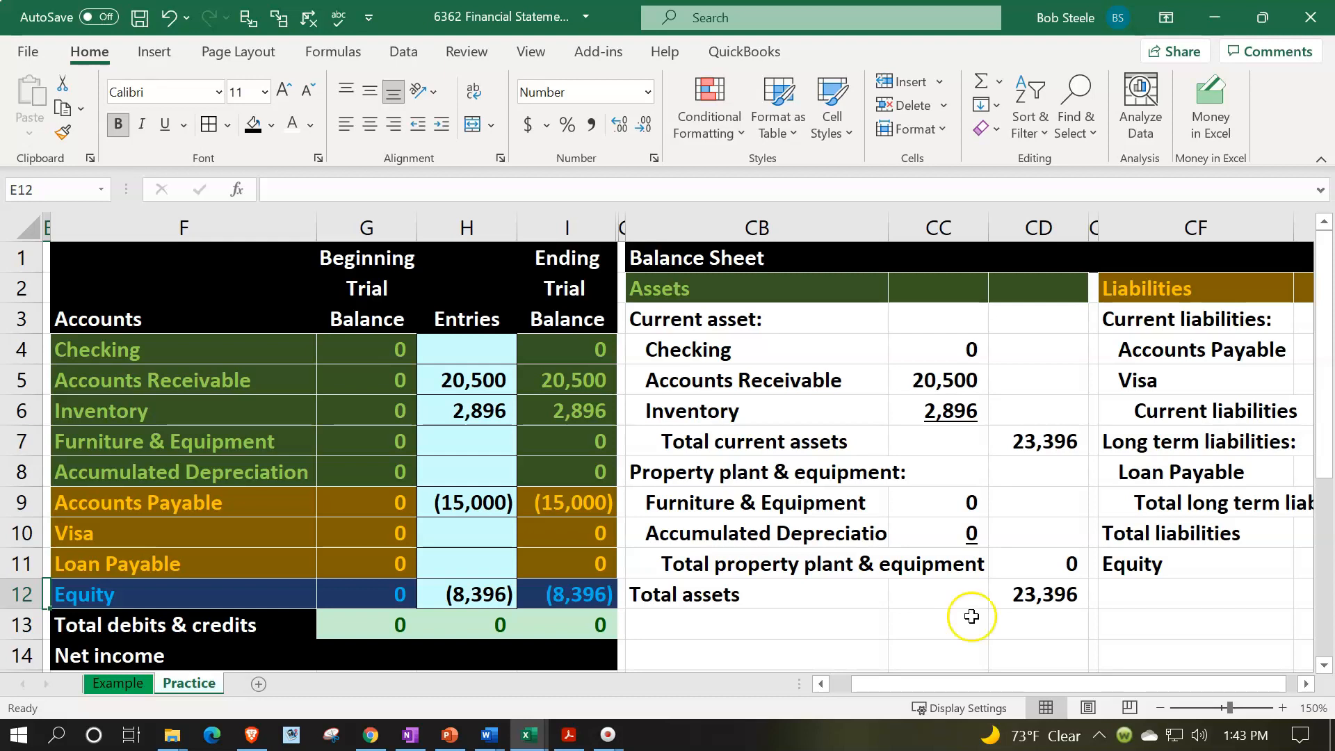
pyautogui.click(1012, 598)
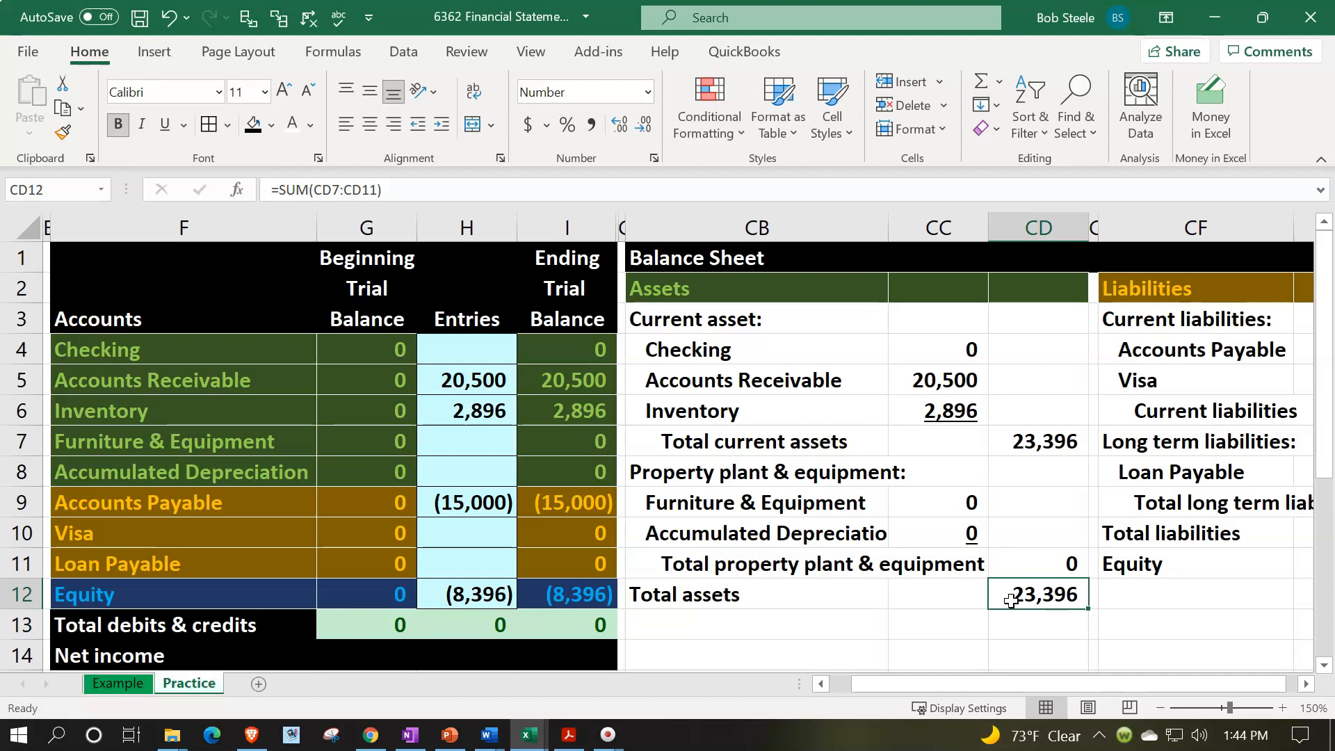
pyautogui.press('Right')
pyautogui.press('Right')
pyautogui.press('Right')
pyautogui.press('Right')
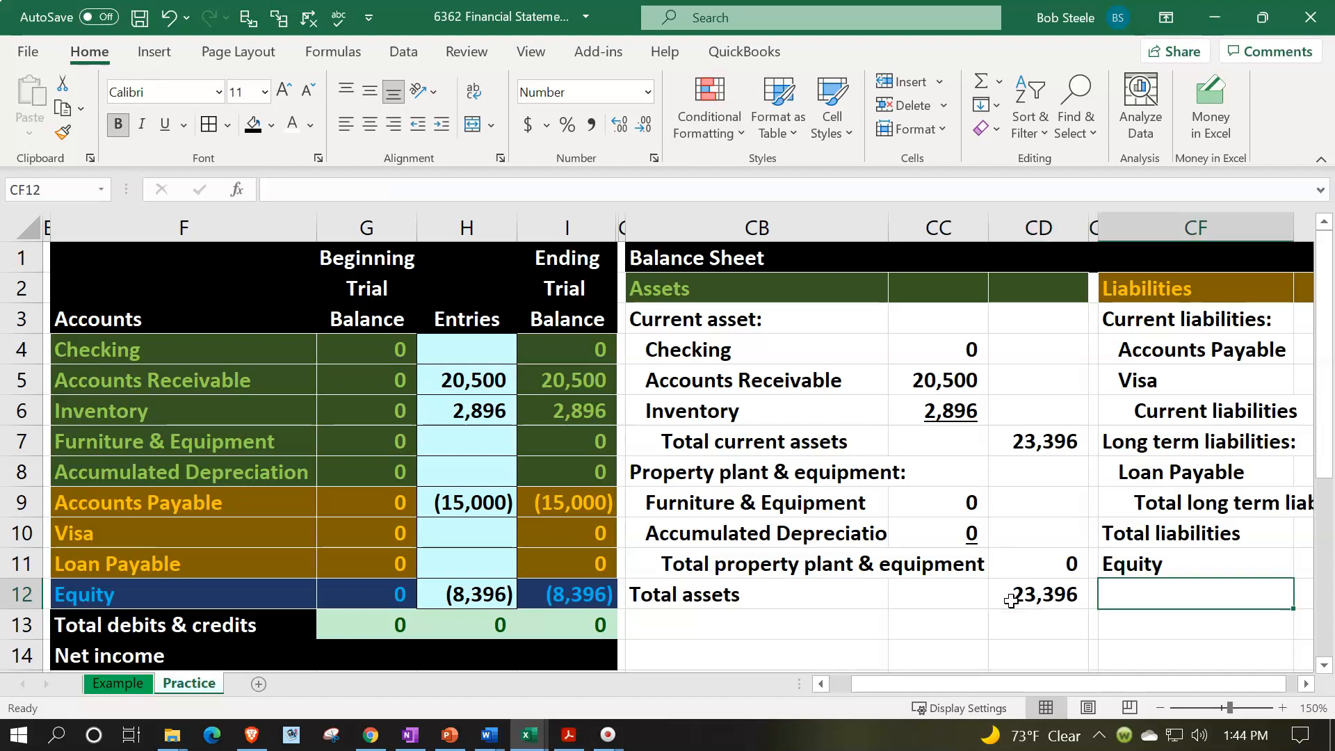
pyautogui.press('Left')
pyautogui.press('Left')
pyautogui.press('Left')
pyautogui.press('Left')
pyautogui.press('Left')
pyautogui.press('Left')
pyautogui.press('Left')
pyautogui.press('Left')
pyautogui.press('Left')
pyautogui.press('Left')
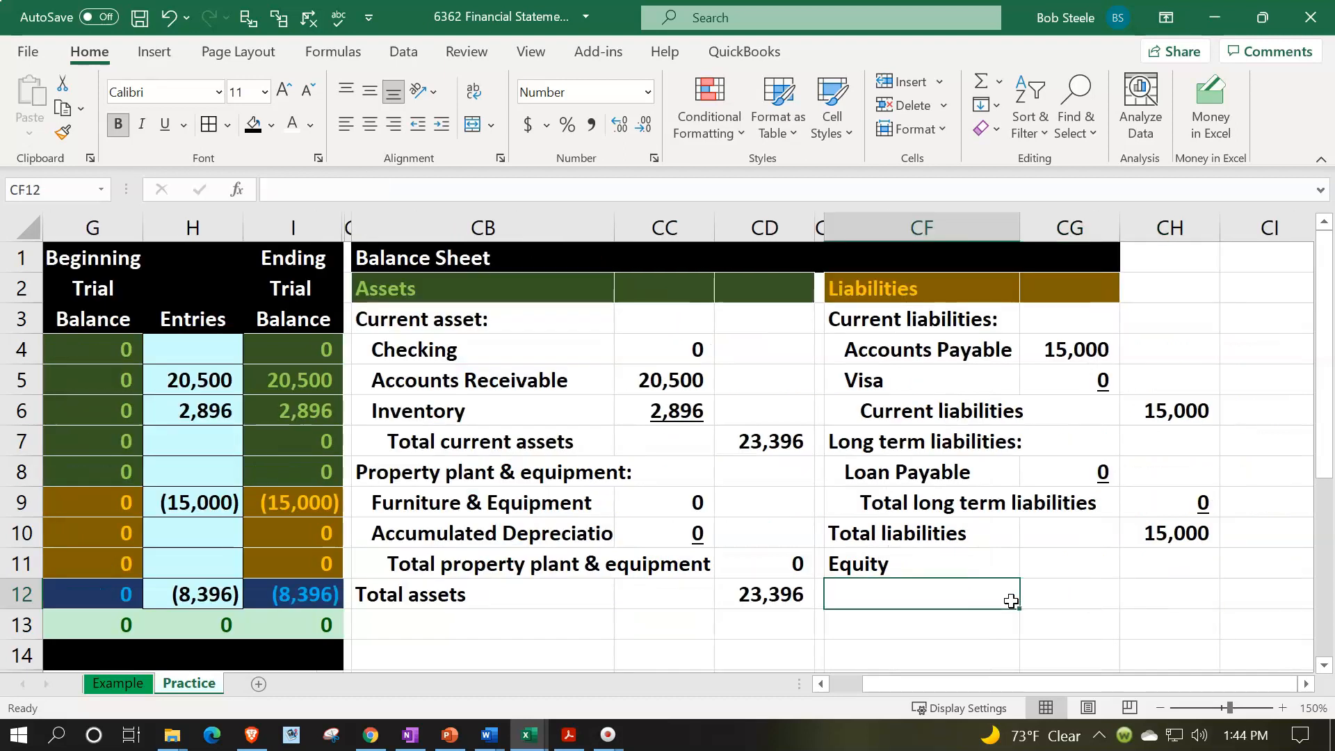
pyautogui.press('Left')
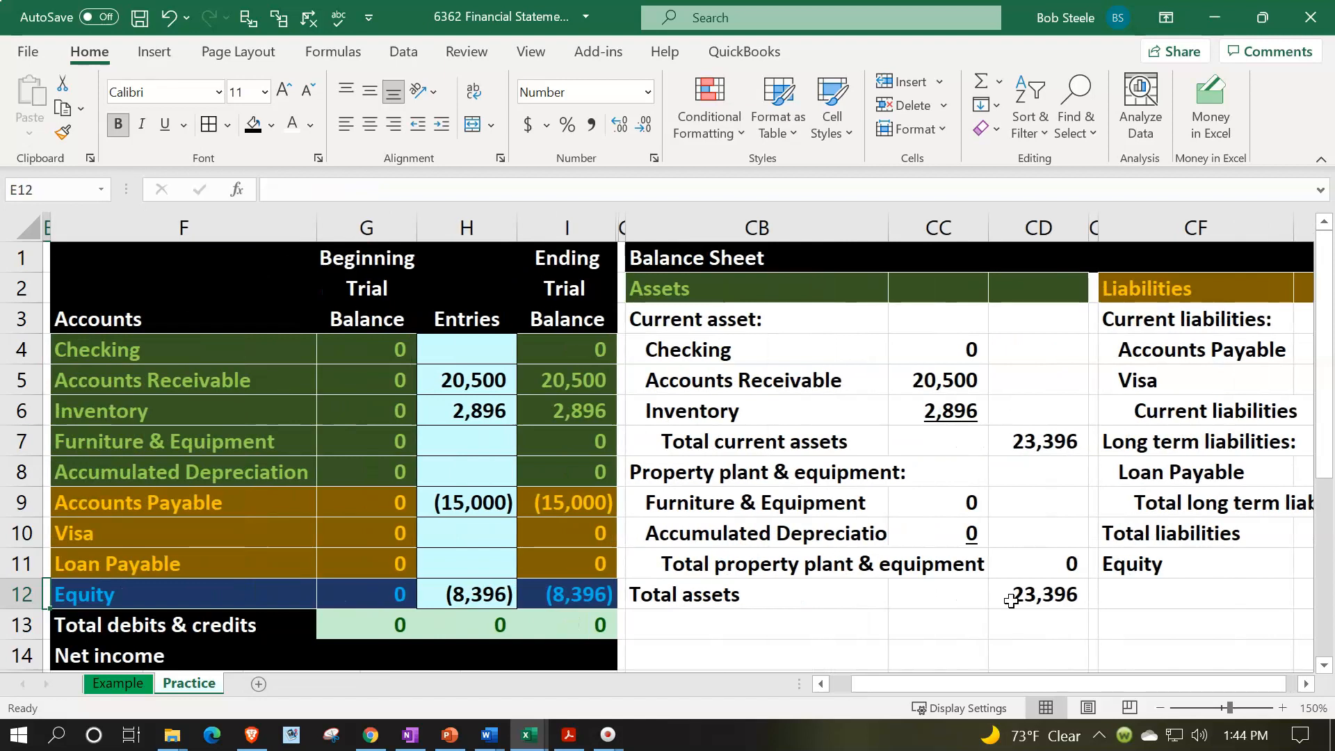
# - Copy the blue formatting of the trial balance's Equity cell F12 onto the Equity heading row CF11:CH11
pyautogui.click(255, 593)
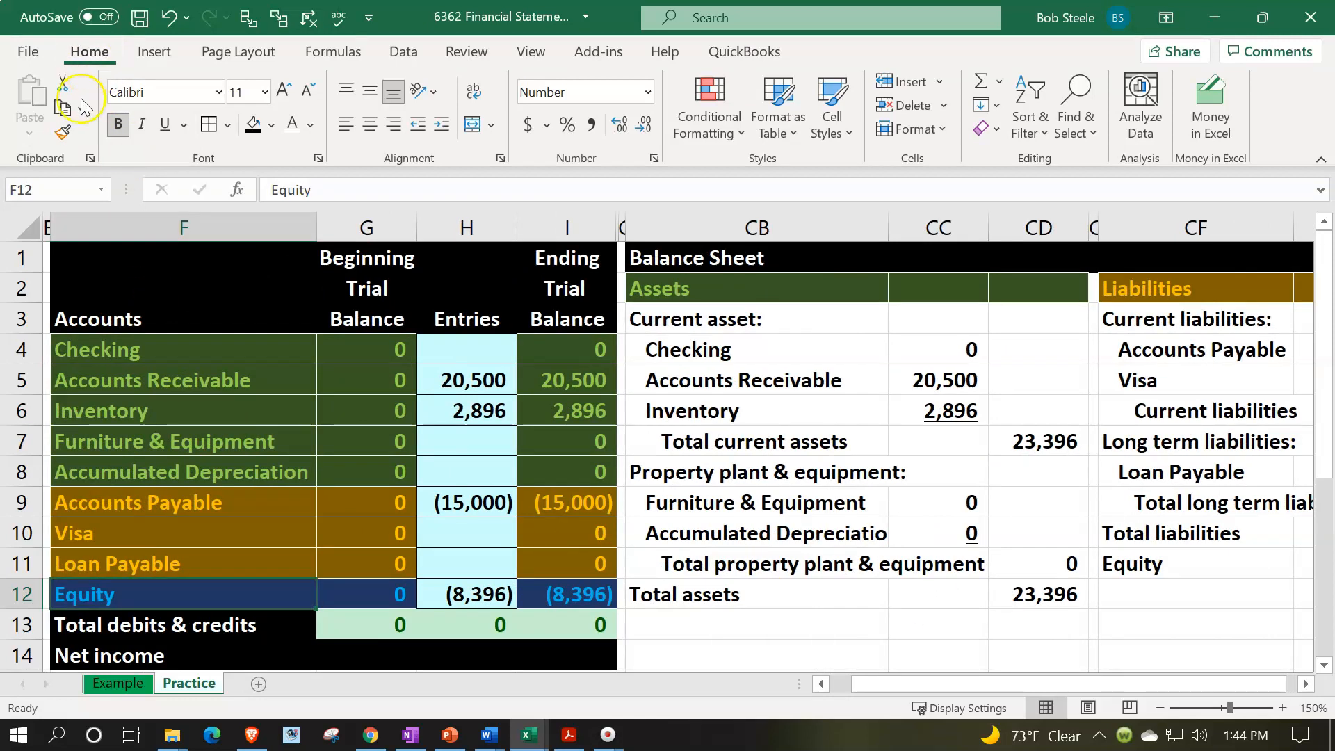
pyautogui.click(63, 132)
pyautogui.moveTo(1043, 683); pyautogui.dragTo(1162, 689)
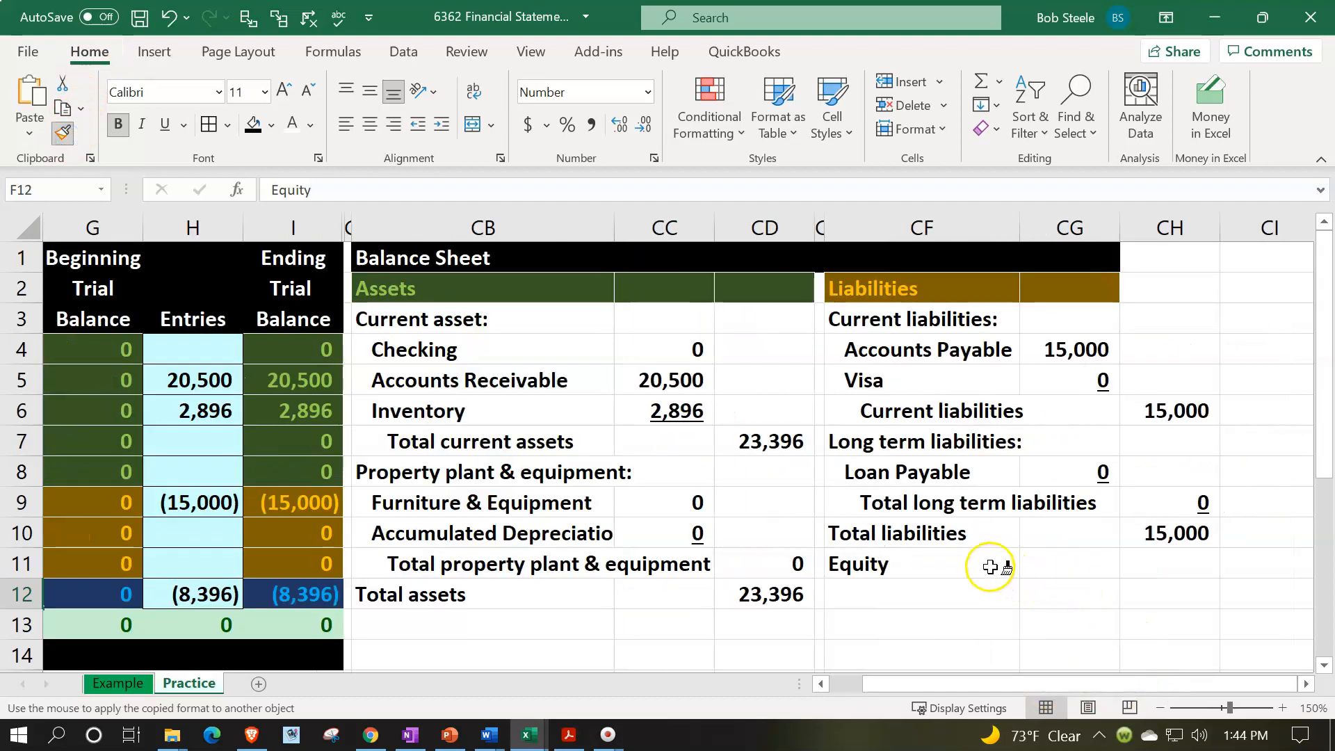
pyautogui.click(1015, 560)
pyautogui.moveTo(1015, 557)
pyautogui.mouseDown()
pyautogui.moveTo(1154, 545)
pyautogui.moveTo(1165, 558)
pyautogui.mouseUp()
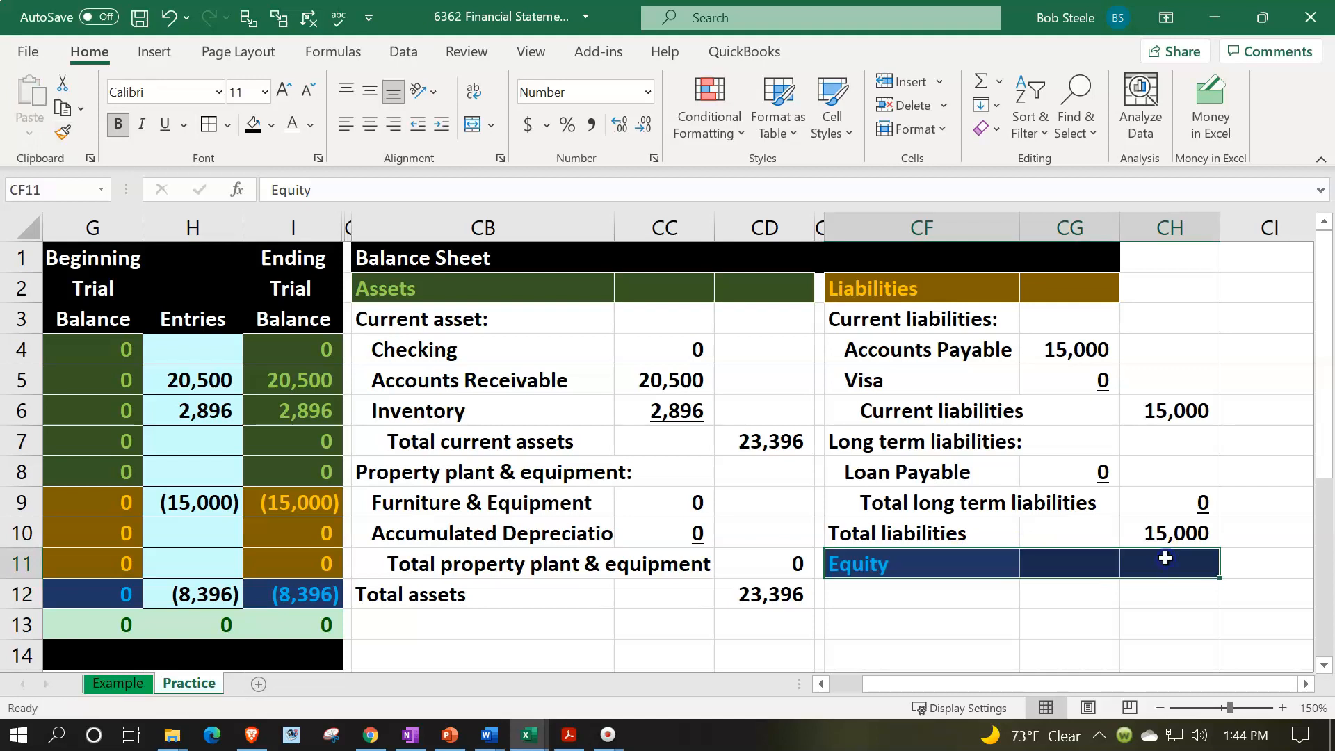
# - Link the label in CF12 to the trial balance's Equity account name with =F12
pyautogui.click(914, 590)
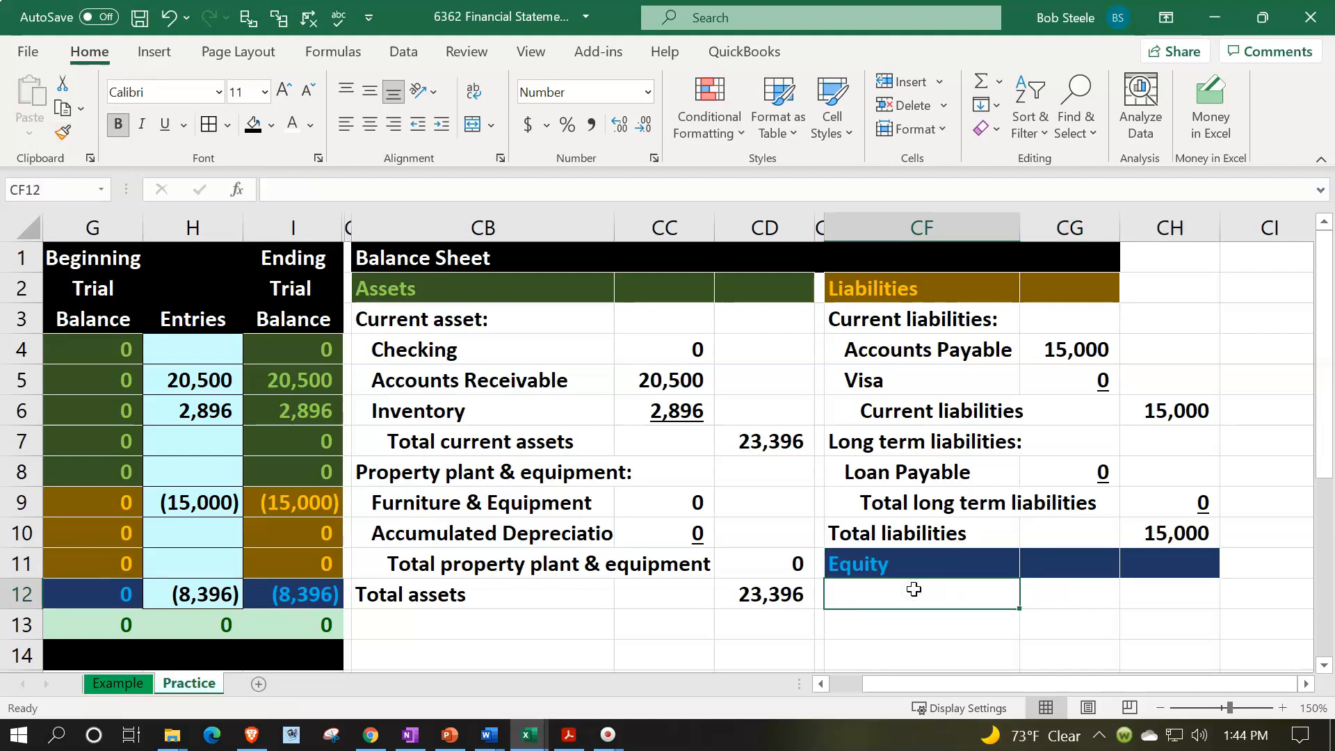
pyautogui.write('=')
pyautogui.press('Left')
pyautogui.press('Left')
pyautogui.press('Left')
pyautogui.press('Left')
pyautogui.press('Left')
pyautogui.press('Left')
pyautogui.press('Left')
pyautogui.press('Left')
pyautogui.press('Left')
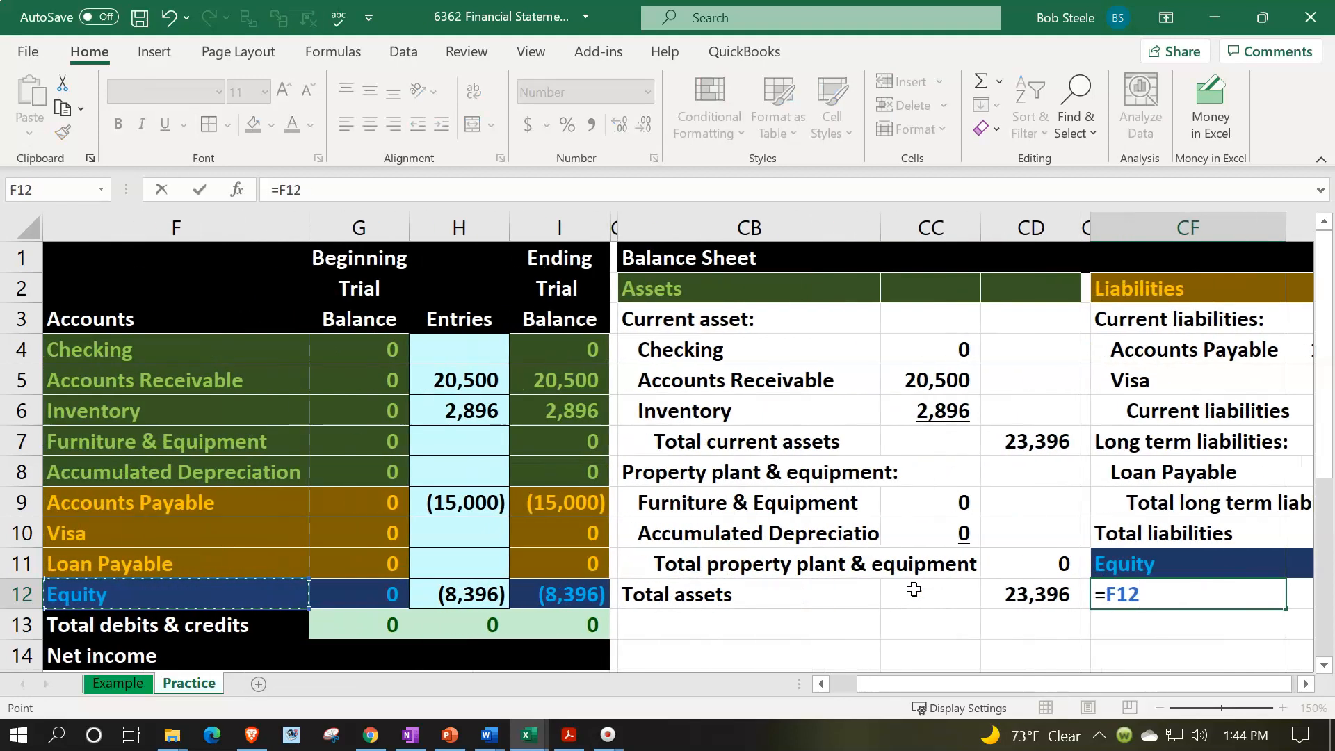
pyautogui.press('Return')
# - Bring the ending equity balance into CH12 with its sign reversed, using -I12
pyautogui.press('Right')
pyautogui.press('Right')
pyautogui.press('Right')
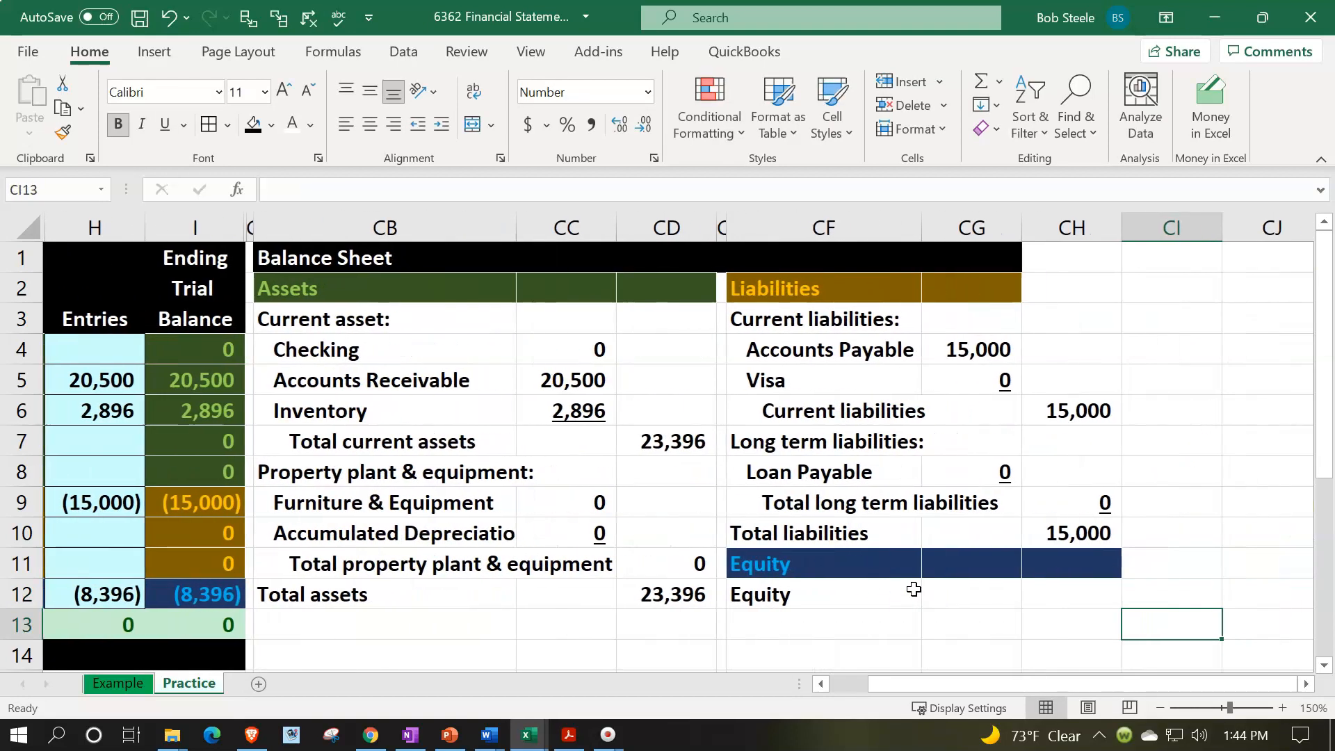
pyautogui.press('Up')
pyautogui.press('Left')
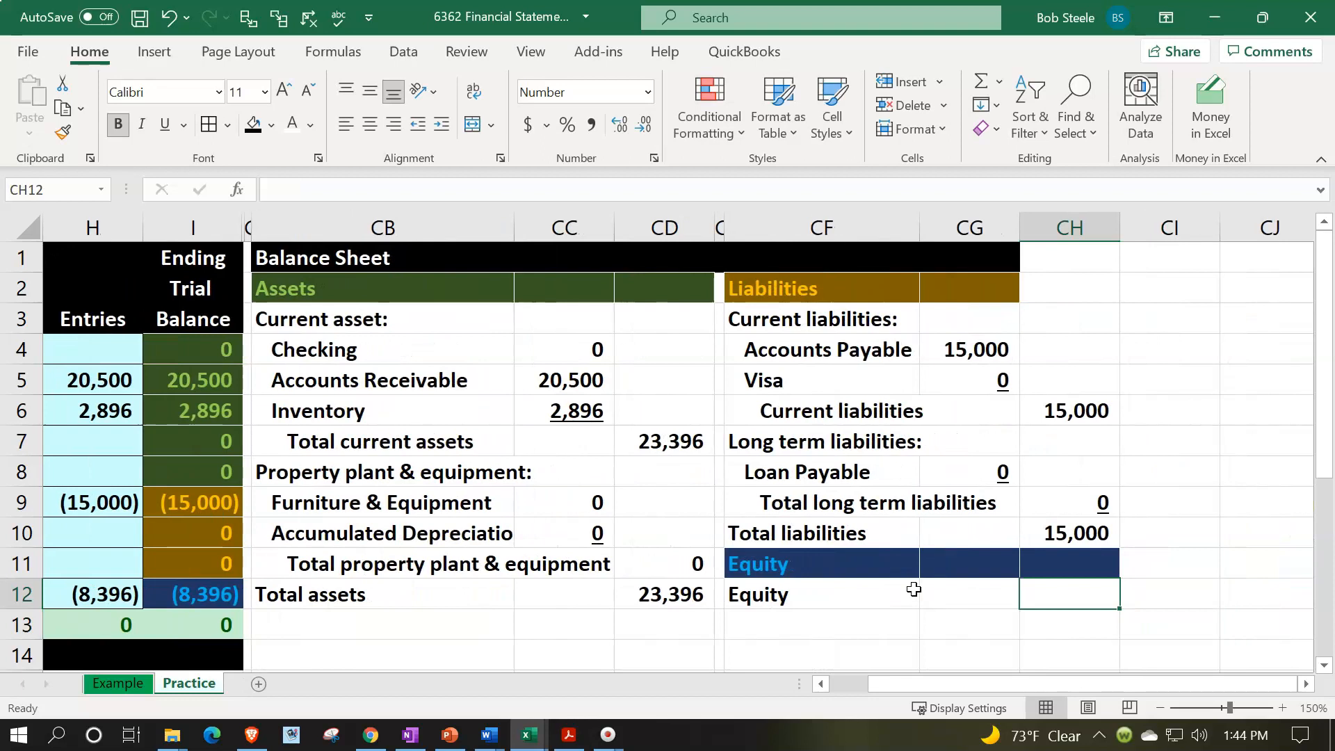
pyautogui.write('-')
pyautogui.press('Left')
pyautogui.press('Left')
pyautogui.press('Left')
pyautogui.press('Left')
pyautogui.press('Left')
pyautogui.press('Left')
pyautogui.press('Left')
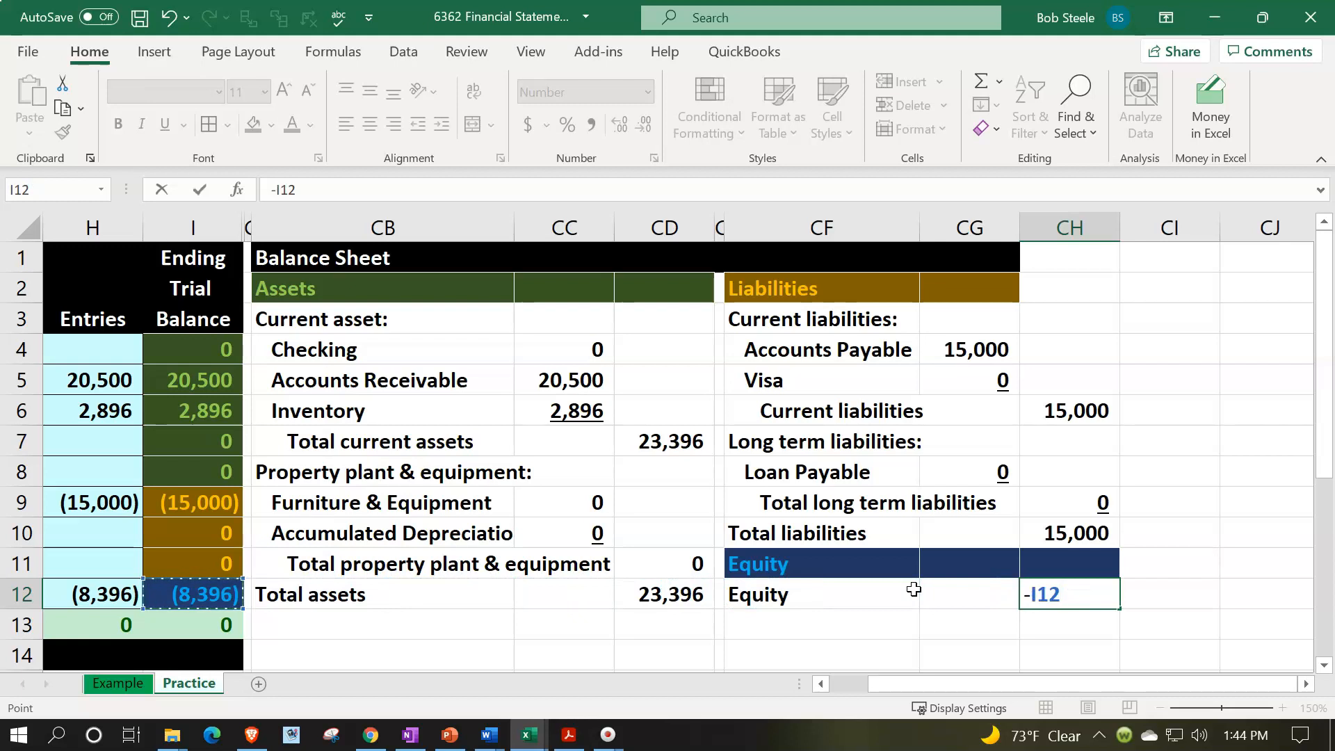
pyautogui.press('Return')
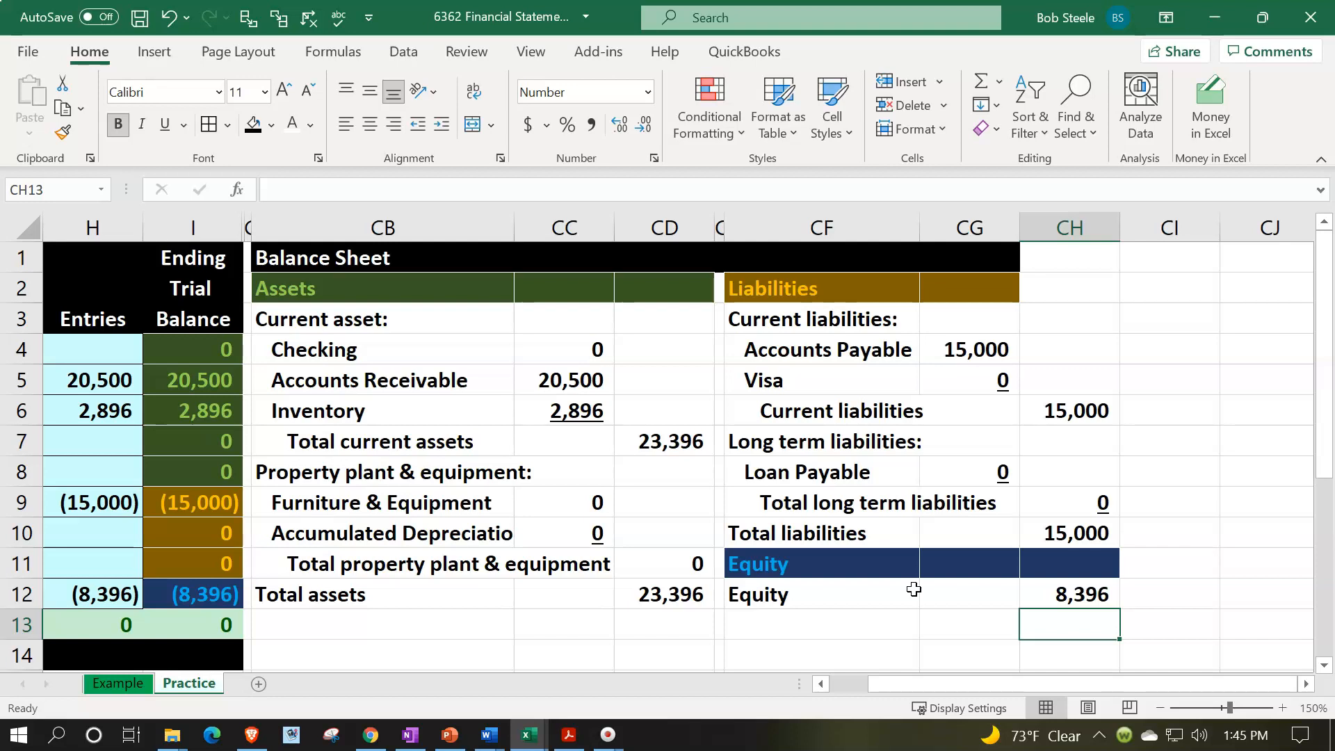
# - Enter the label "Total liabilities & equity" in CF13
pyautogui.press('Left')
pyautogui.press('Left')
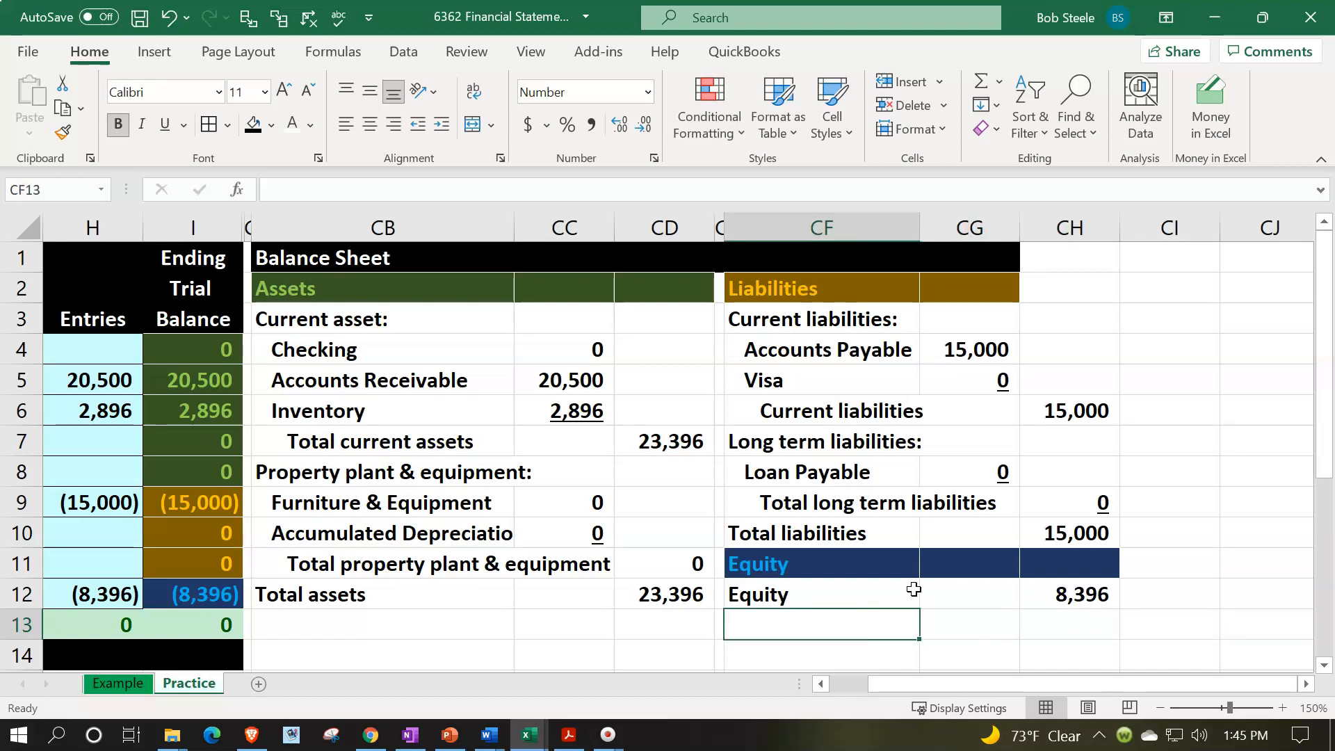
pyautogui.write('Total l')
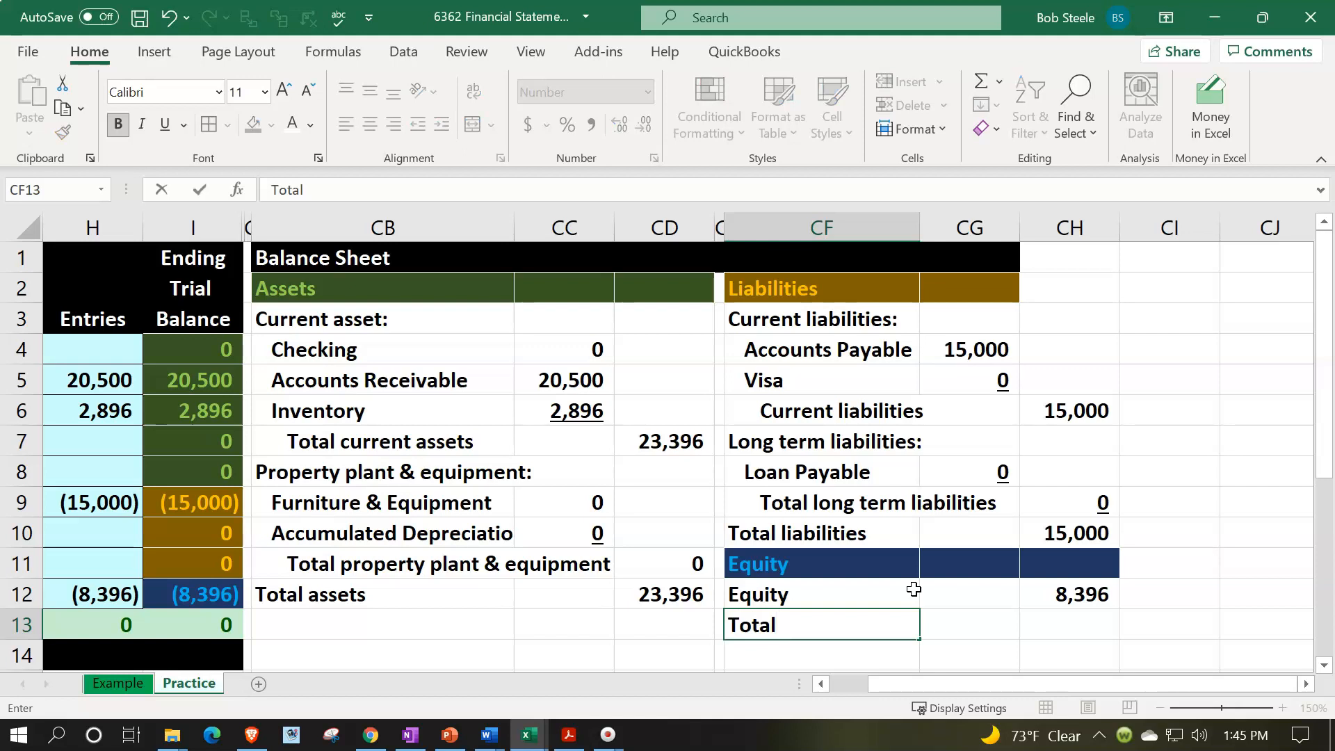
pyautogui.write('iabilities ')
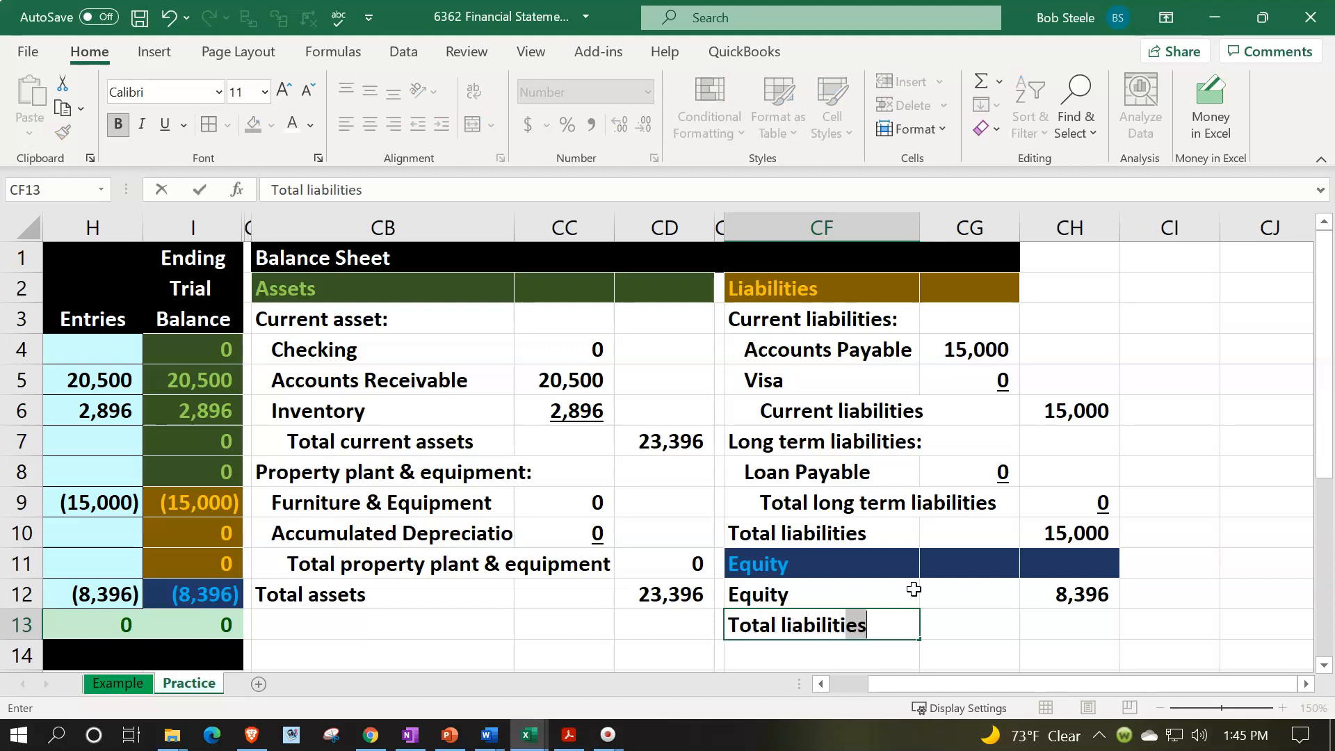
pyautogui.write('& equity')
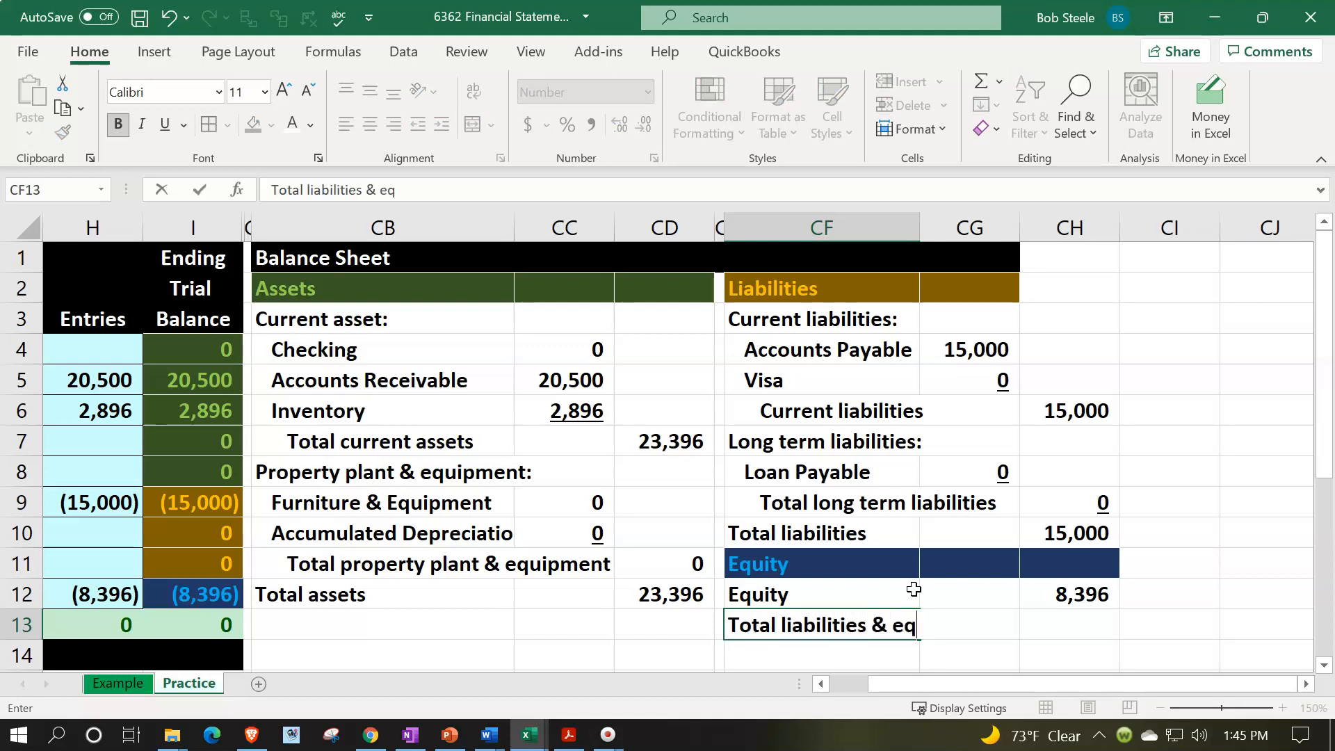
# - Calculate total liabilities and equity in CH13 by summing CH10:CH12
pyautogui.press('Right')
pyautogui.press('Right')
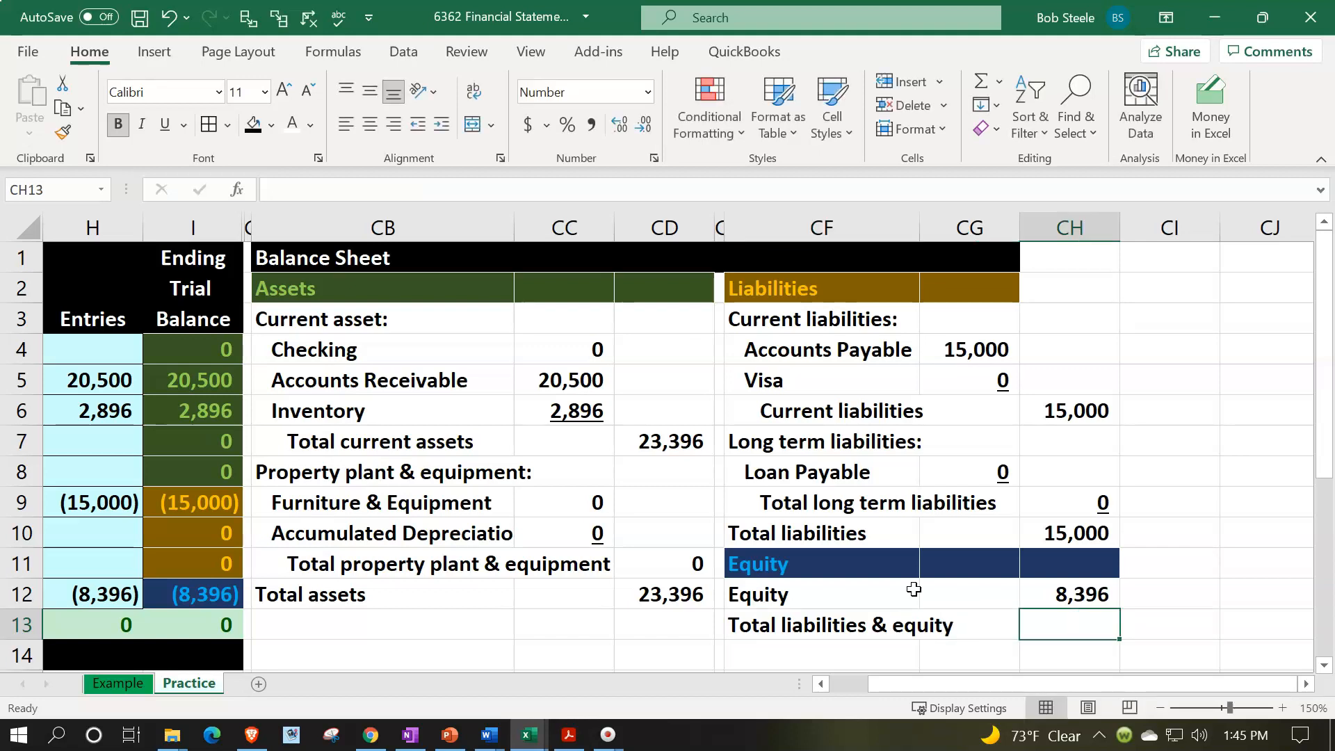
pyautogui.write('=sum(')
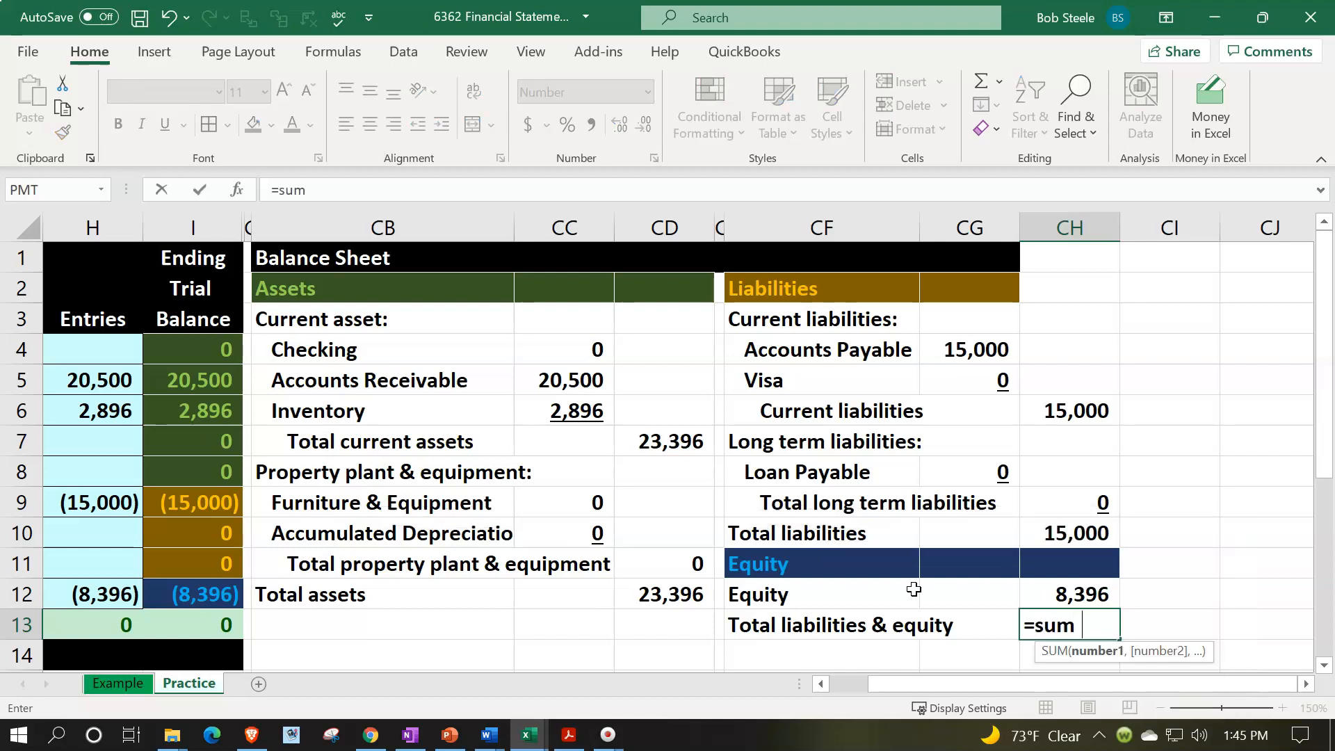
pyautogui.press('Up')
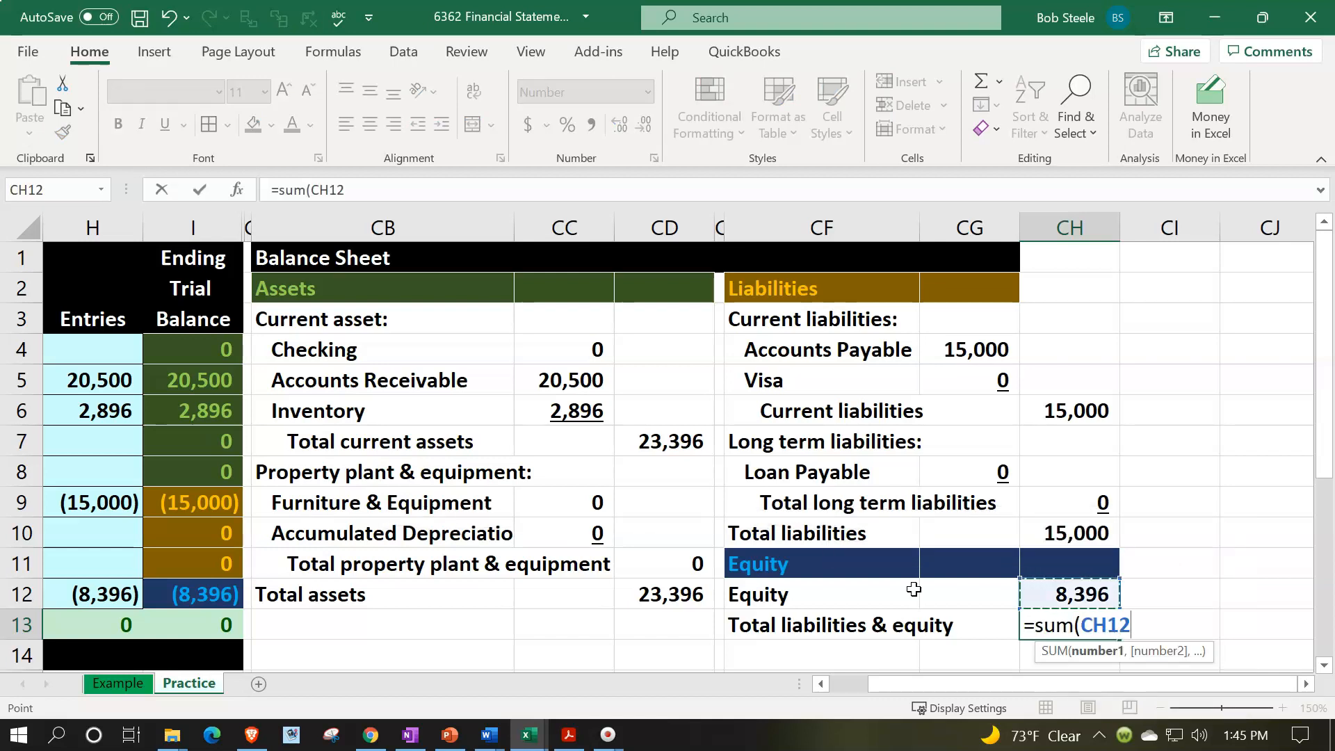
pyautogui.hotkey('shift', 'Up')
pyautogui.hotkey('shift', 'Up')
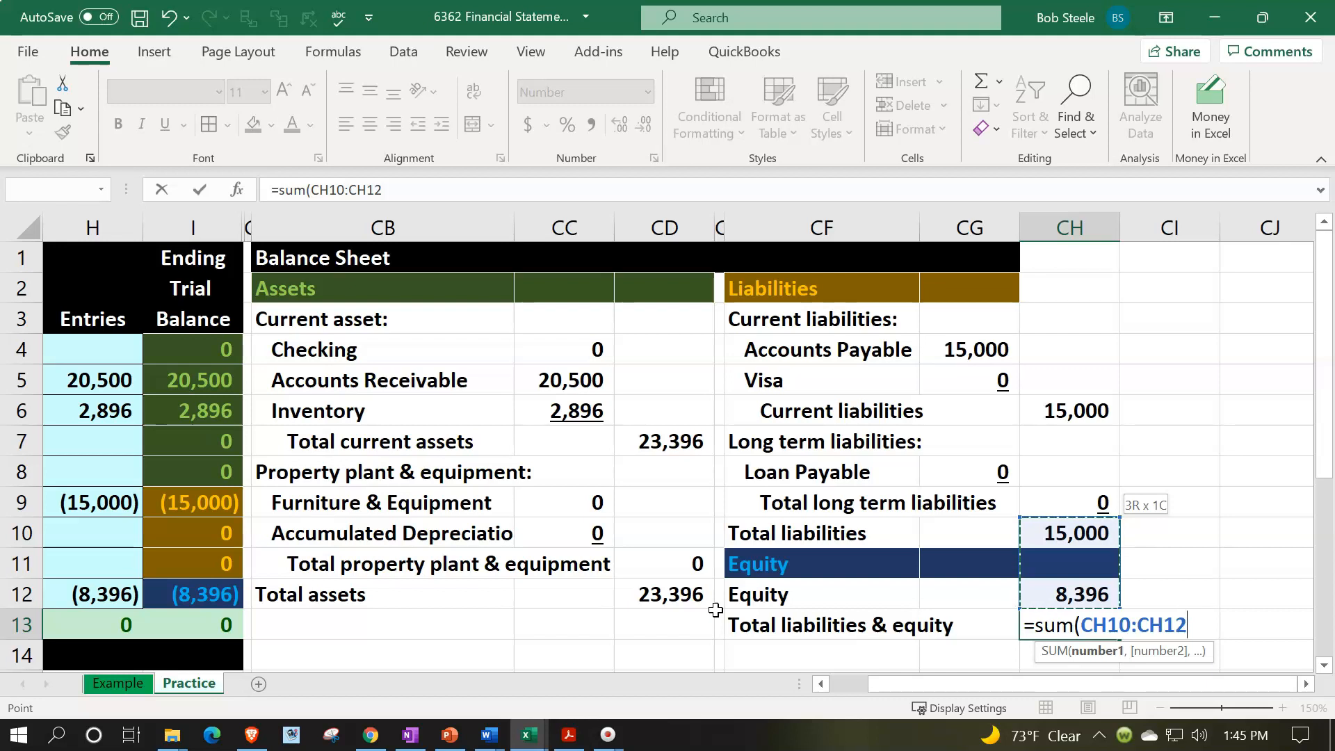
pyautogui.press('Return')
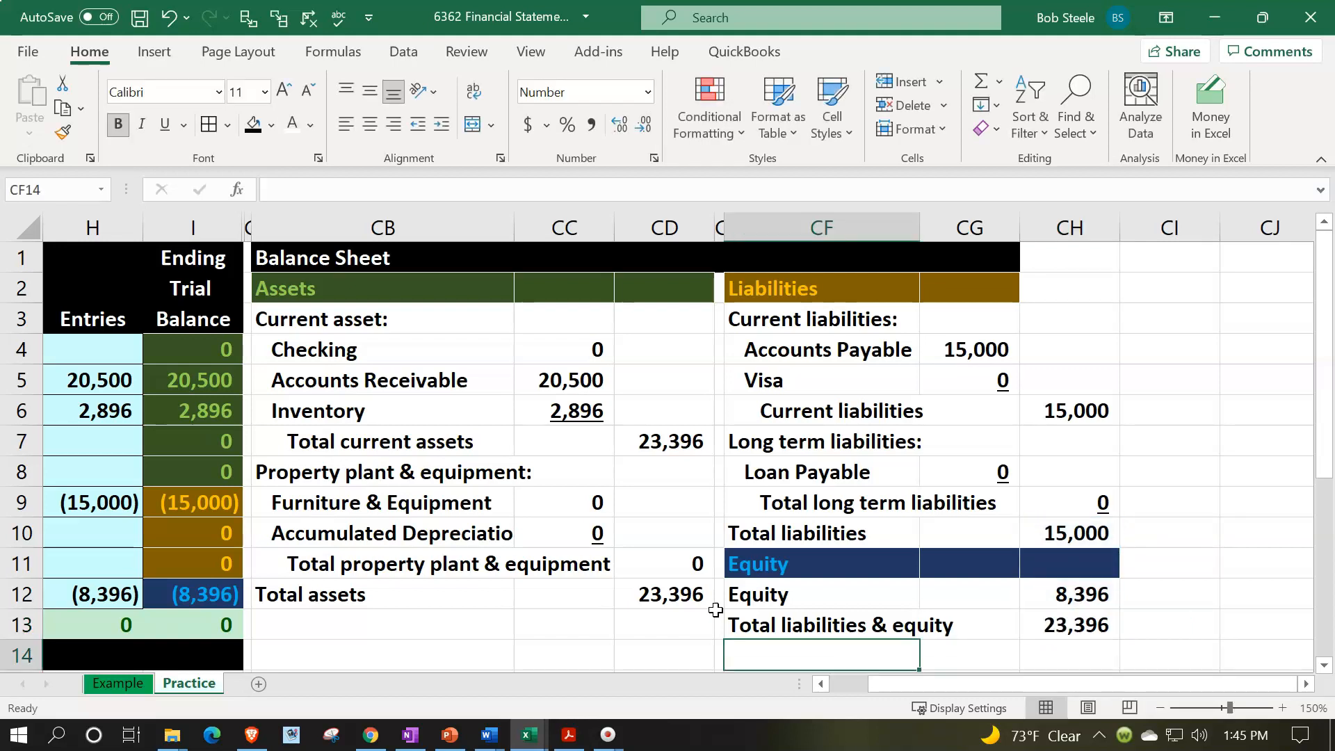
pyautogui.press('Left')
pyautogui.press('Left')
pyautogui.press('Left')
pyautogui.press('Left')
pyautogui.press('Left')
pyautogui.press('Left')
pyautogui.press('Left')
pyautogui.press('Left')
pyautogui.press('Left')
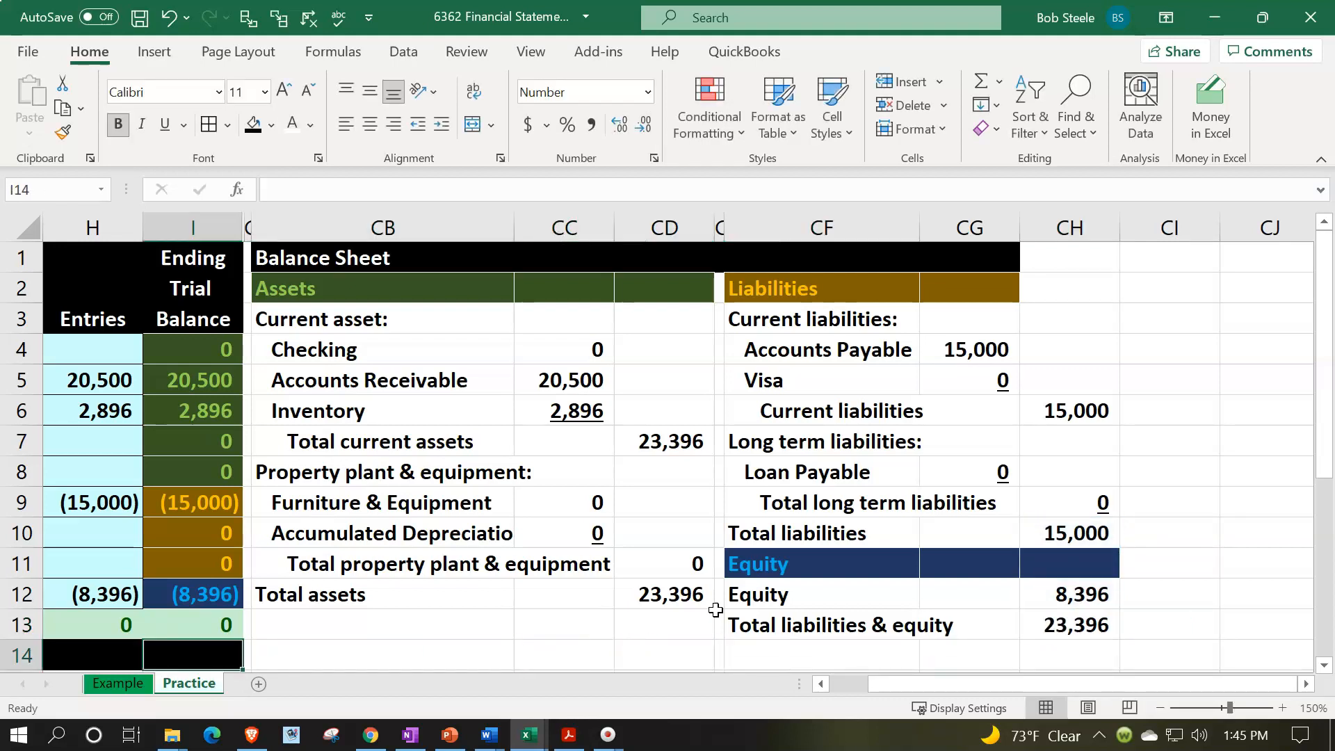
pyautogui.press('Left')
pyautogui.press('Left')
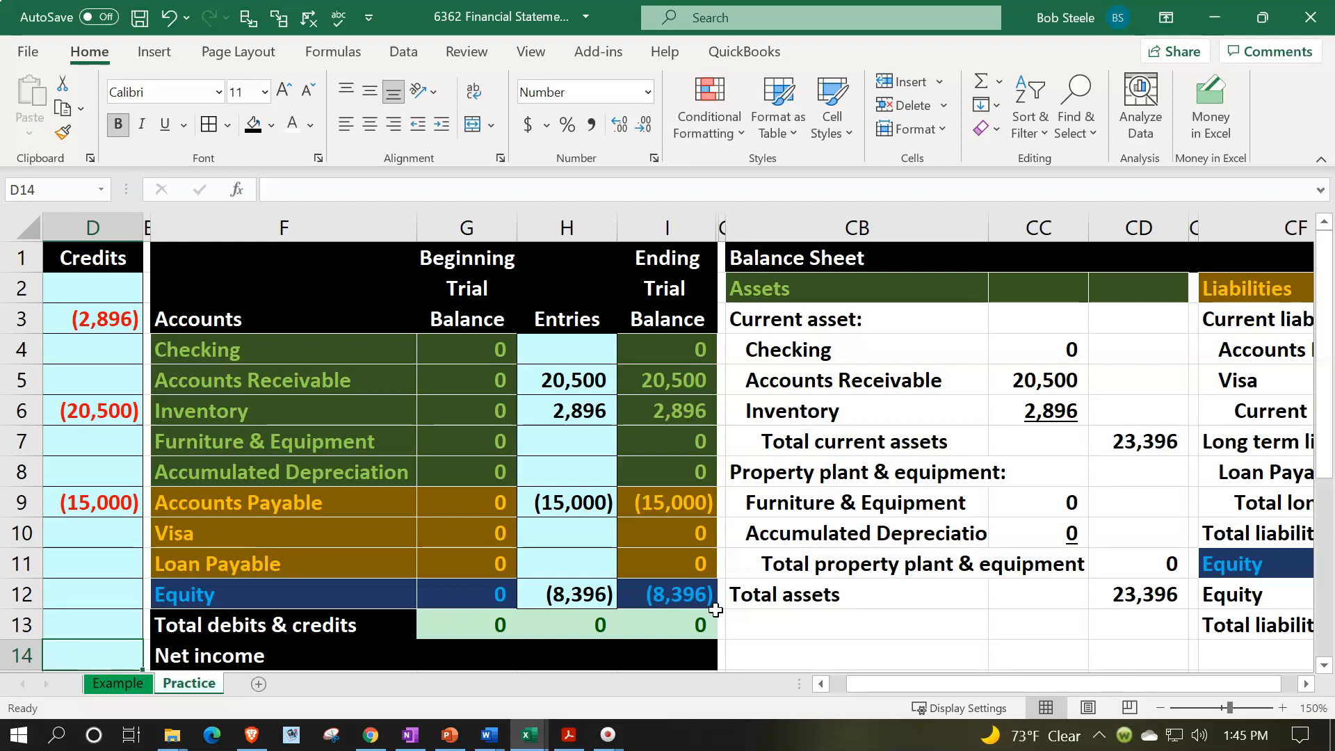
pyautogui.click(1122, 559)
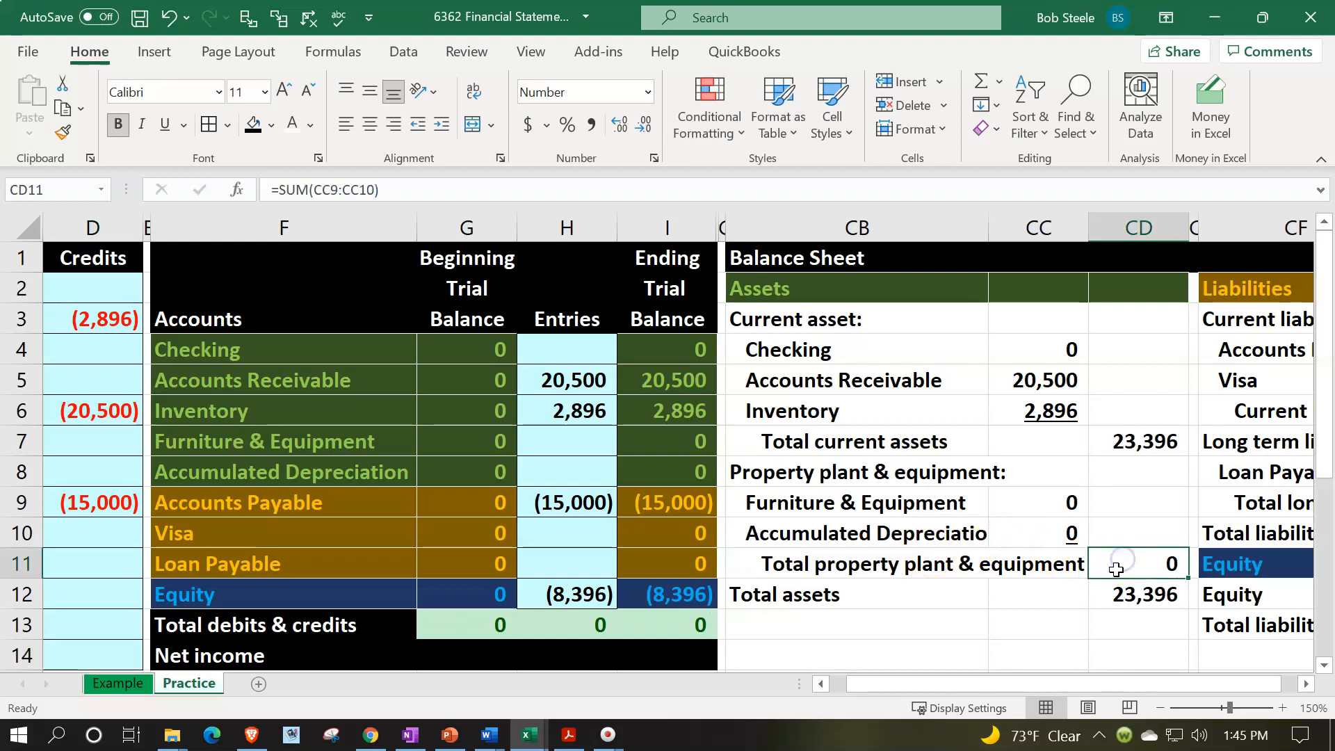
# - Underline the property plant & equipment subtotal in CD11 and double-underline the total assets amount in CD12
pyautogui.click(162, 126)
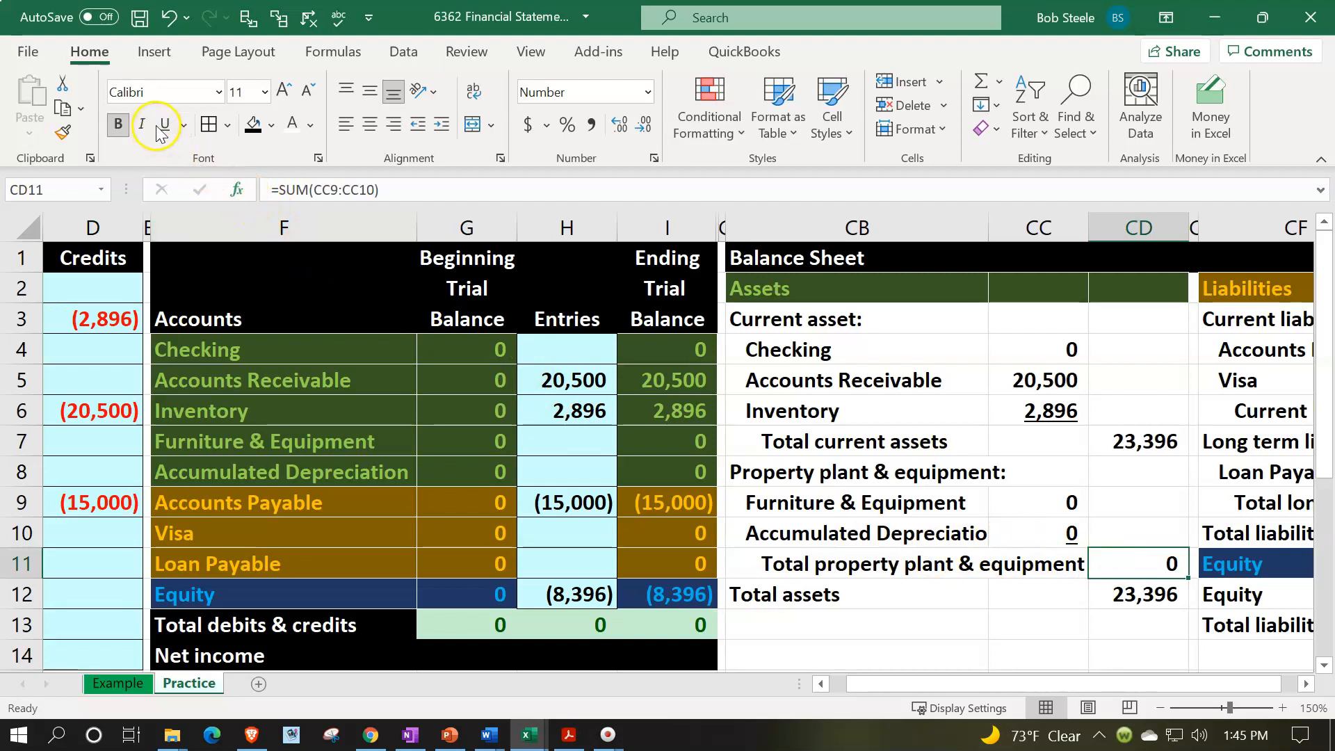
pyautogui.click(1136, 588)
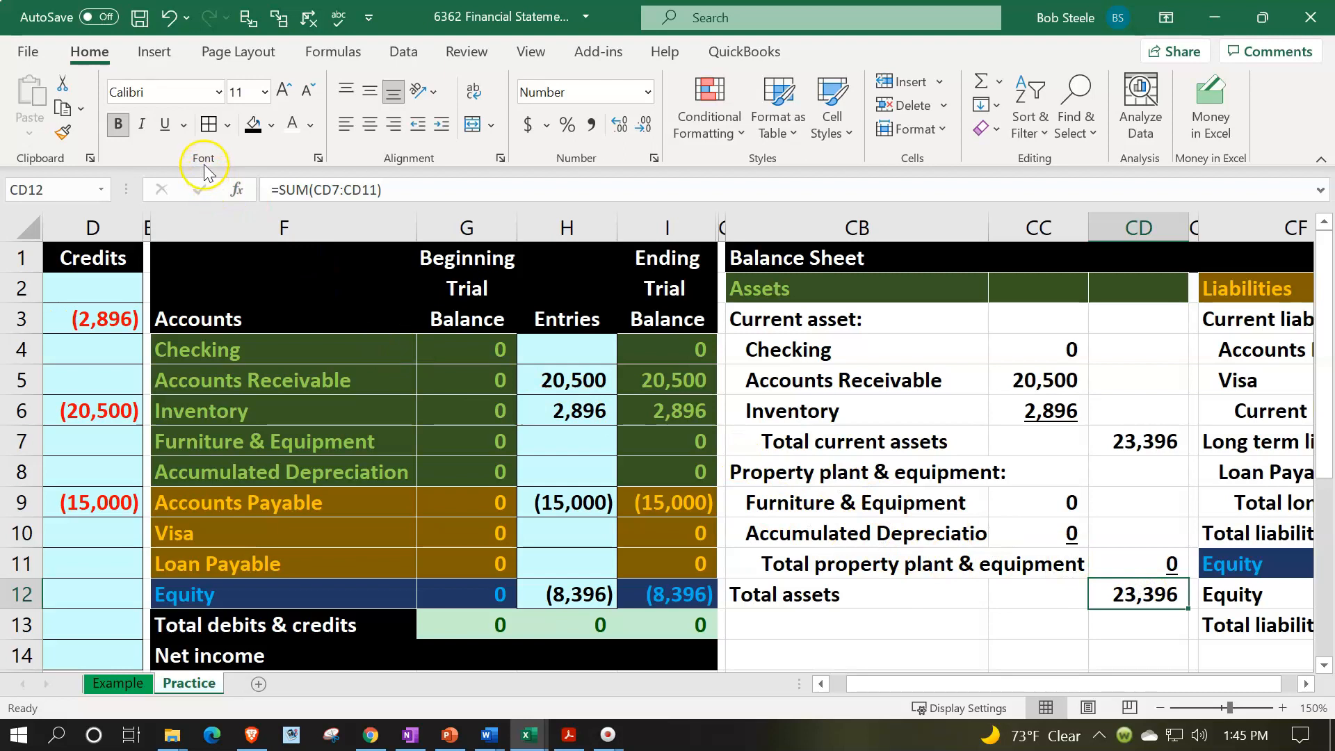
pyautogui.click(183, 125)
pyautogui.click(208, 184)
# - Double-underline the total liabilities & equity amount in CH13 and apply a single underline to the equity amount in CH12
pyautogui.click(916, 596)
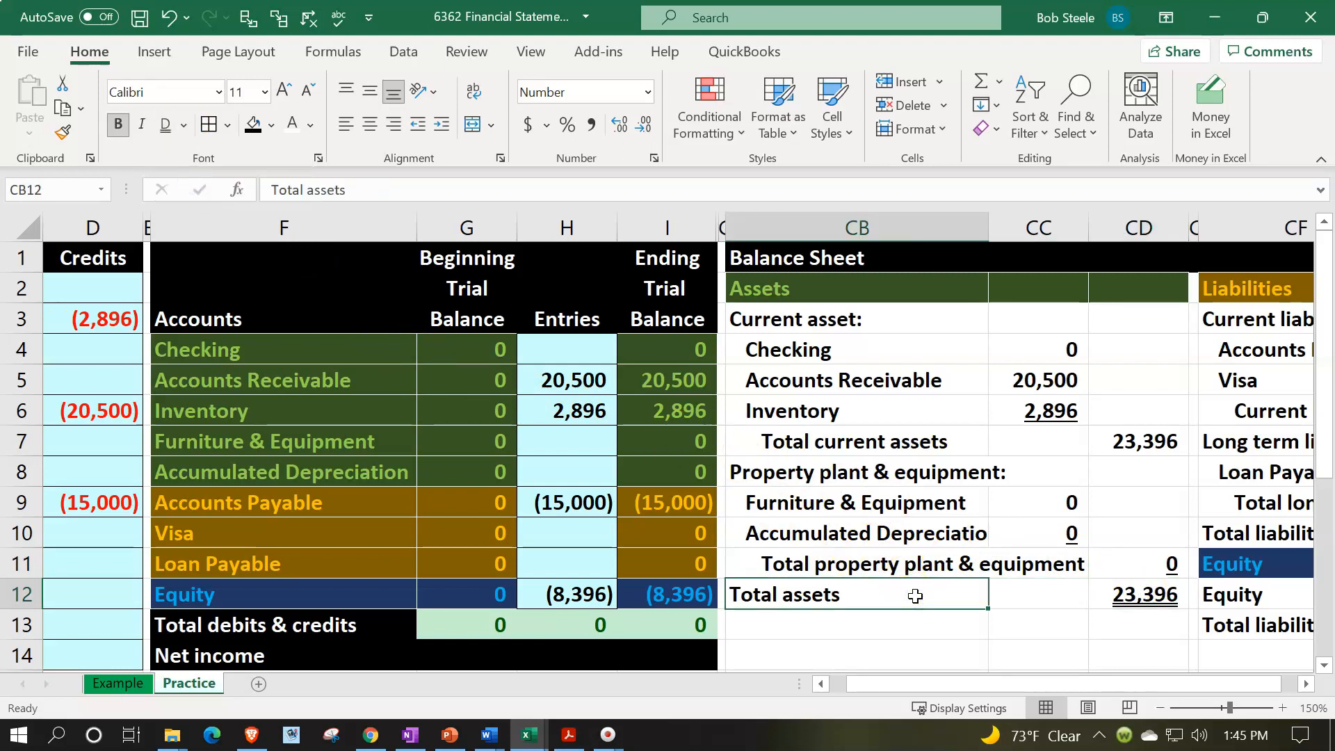
pyautogui.press('Right')
pyautogui.press('Right')
pyautogui.press('Right')
pyautogui.press('Right')
pyautogui.press('Right')
pyautogui.press('Right')
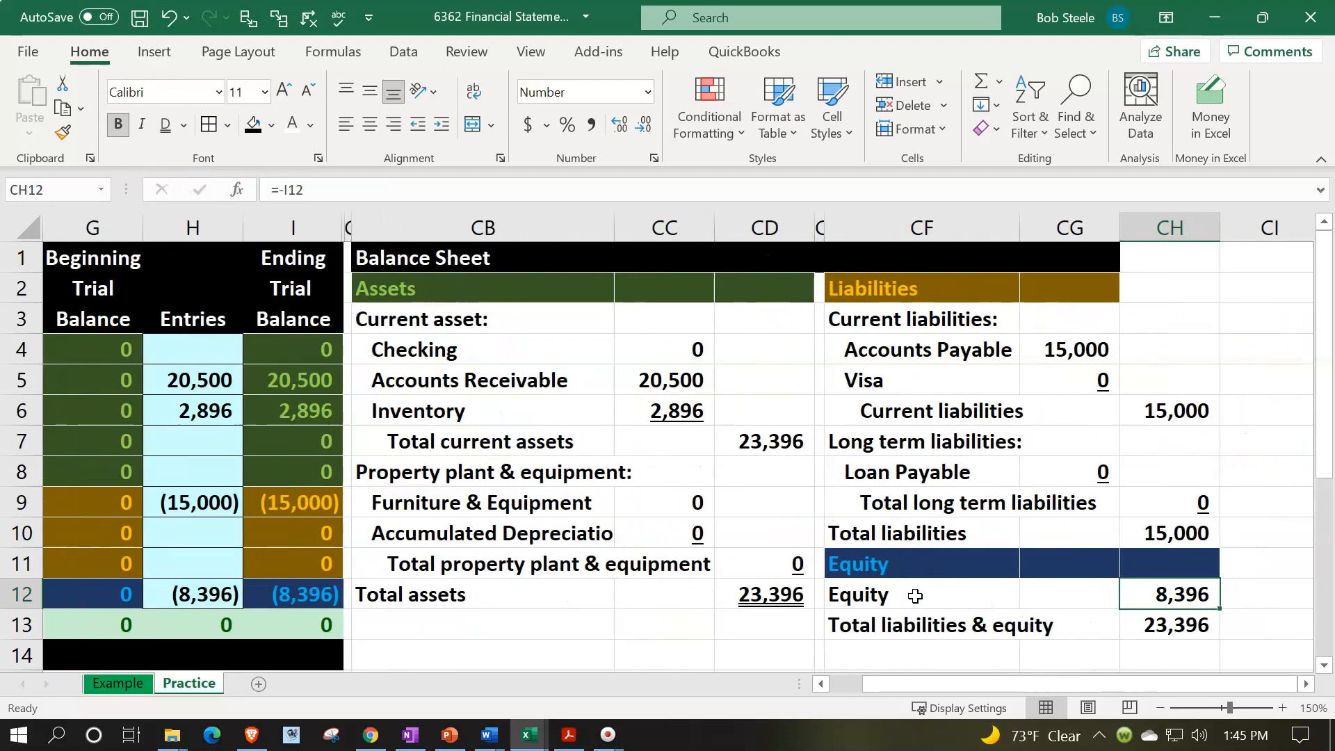
pyautogui.click(1165, 628)
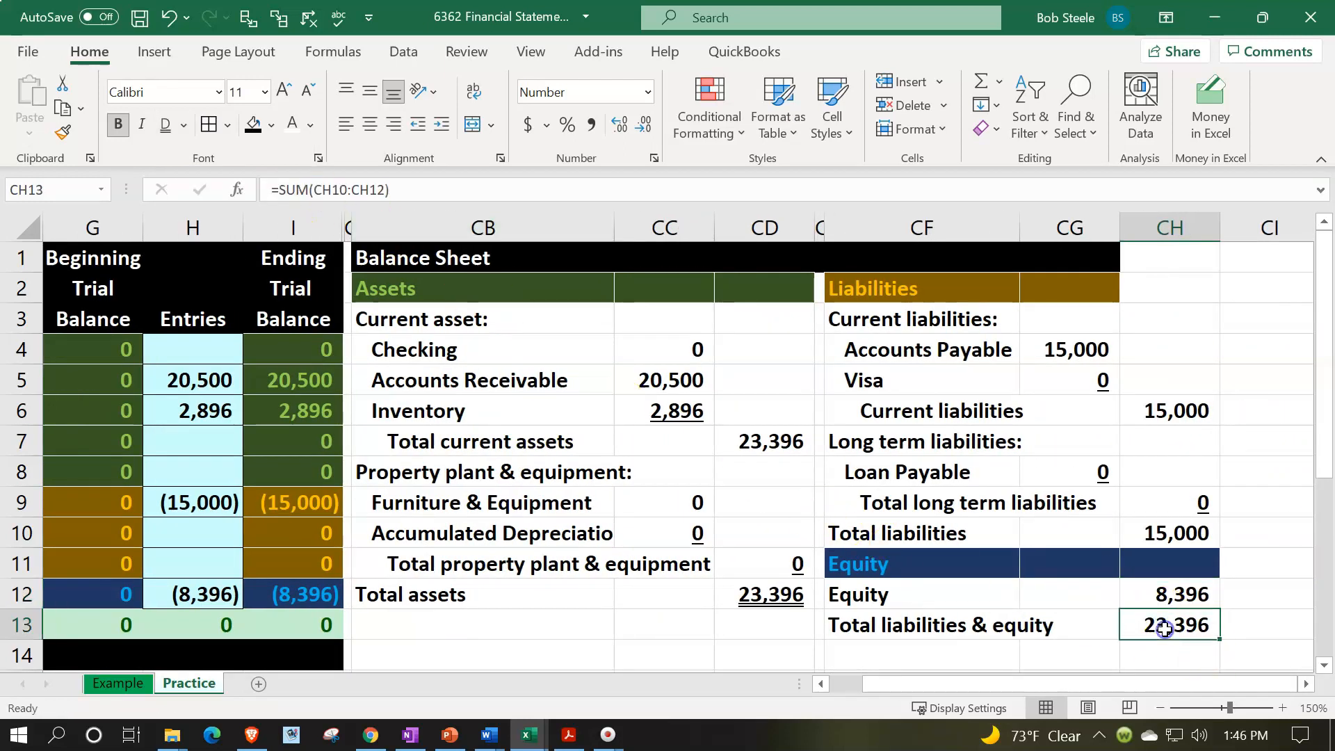
pyautogui.click(167, 136)
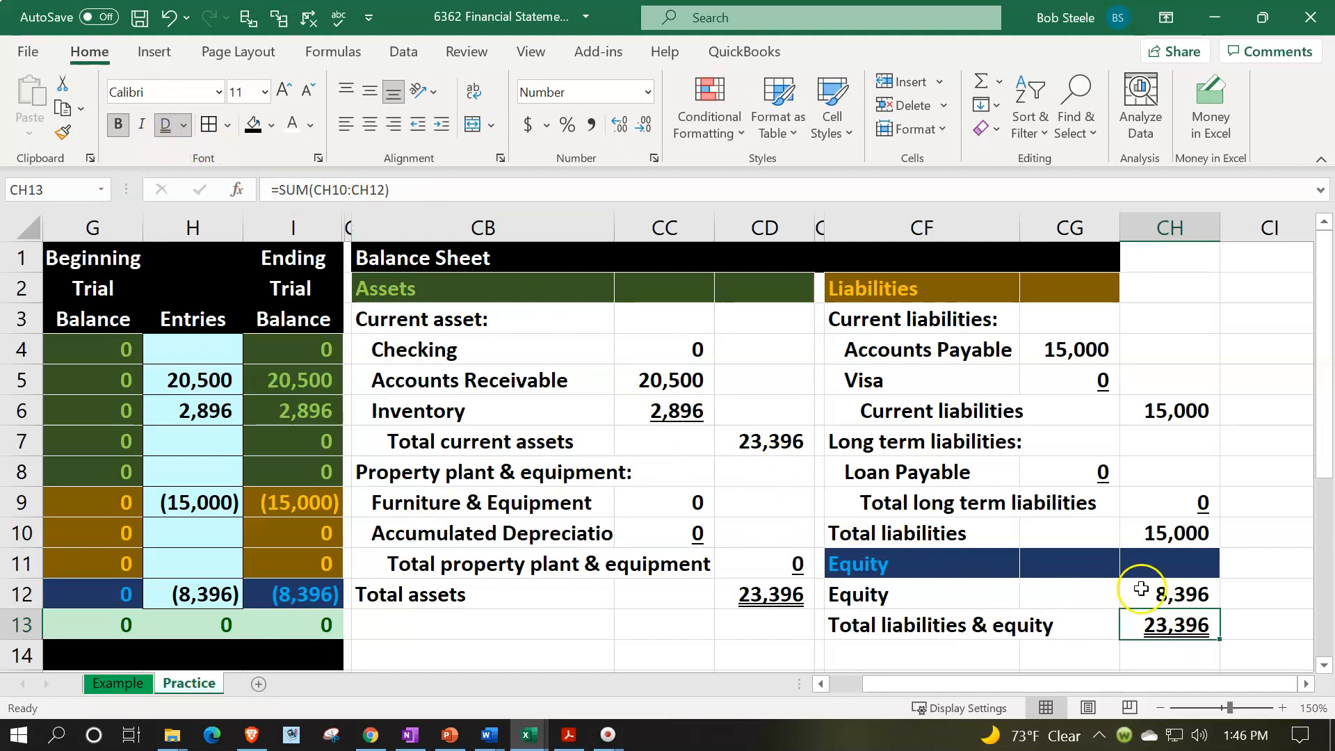
pyautogui.click(1141, 590)
pyautogui.click(184, 125)
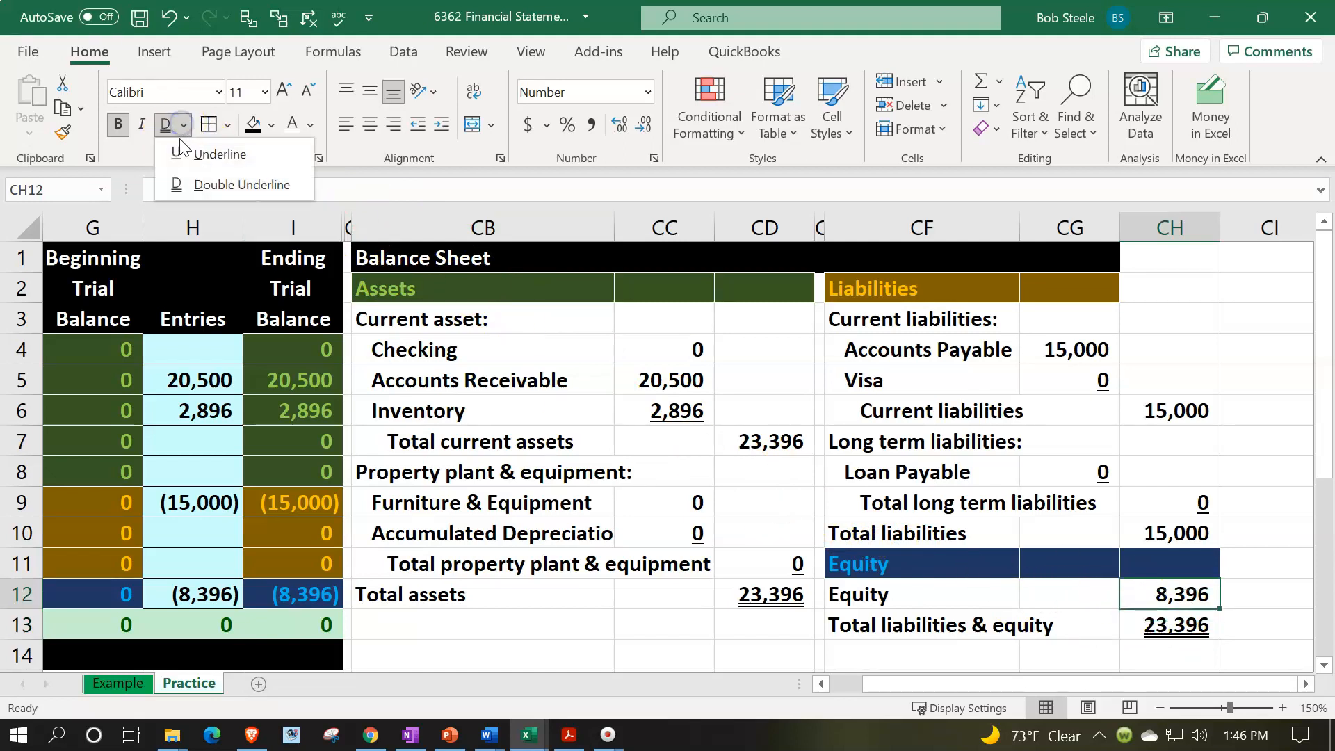
pyautogui.click(183, 154)
pyautogui.click(708, 560)
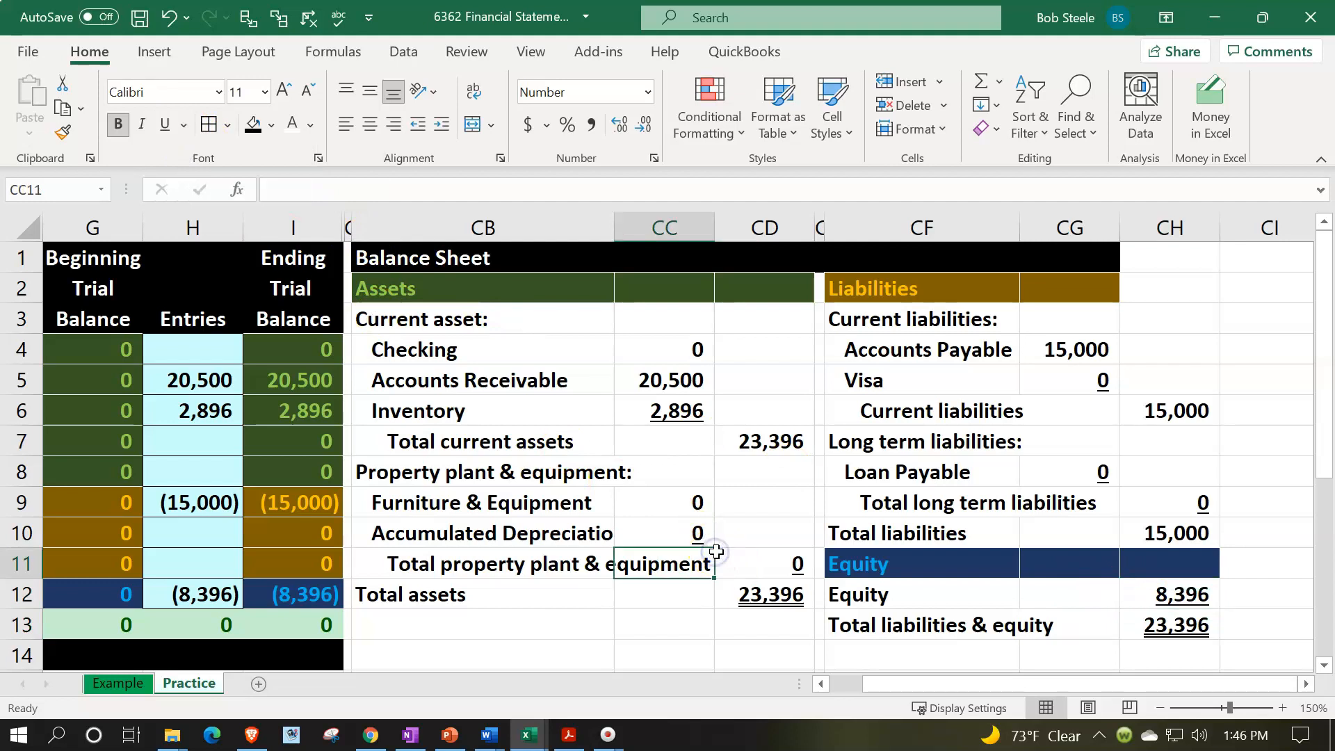
# - Spell-check the Practice sheet, ignoring all instances of "bal" and continuing the check from the beginning of the sheet
pyautogui.click(762, 628)
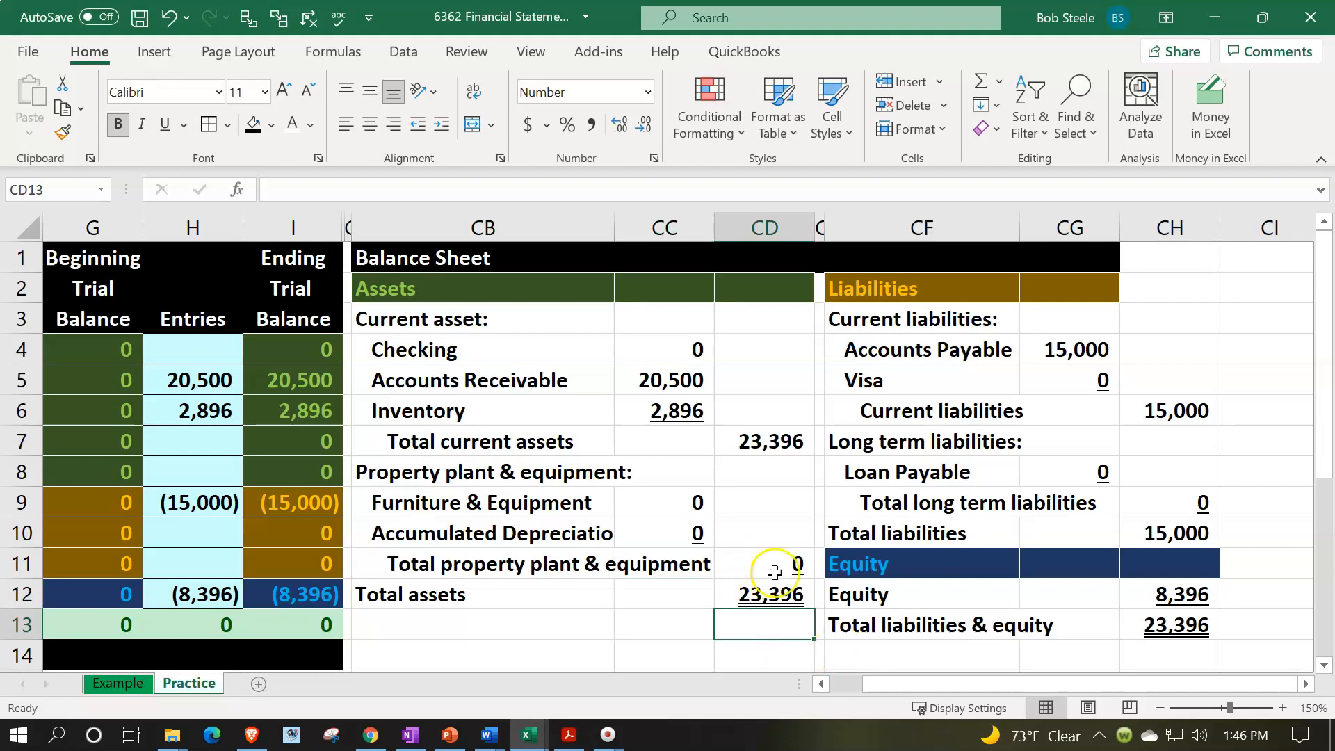
pyautogui.click(339, 18)
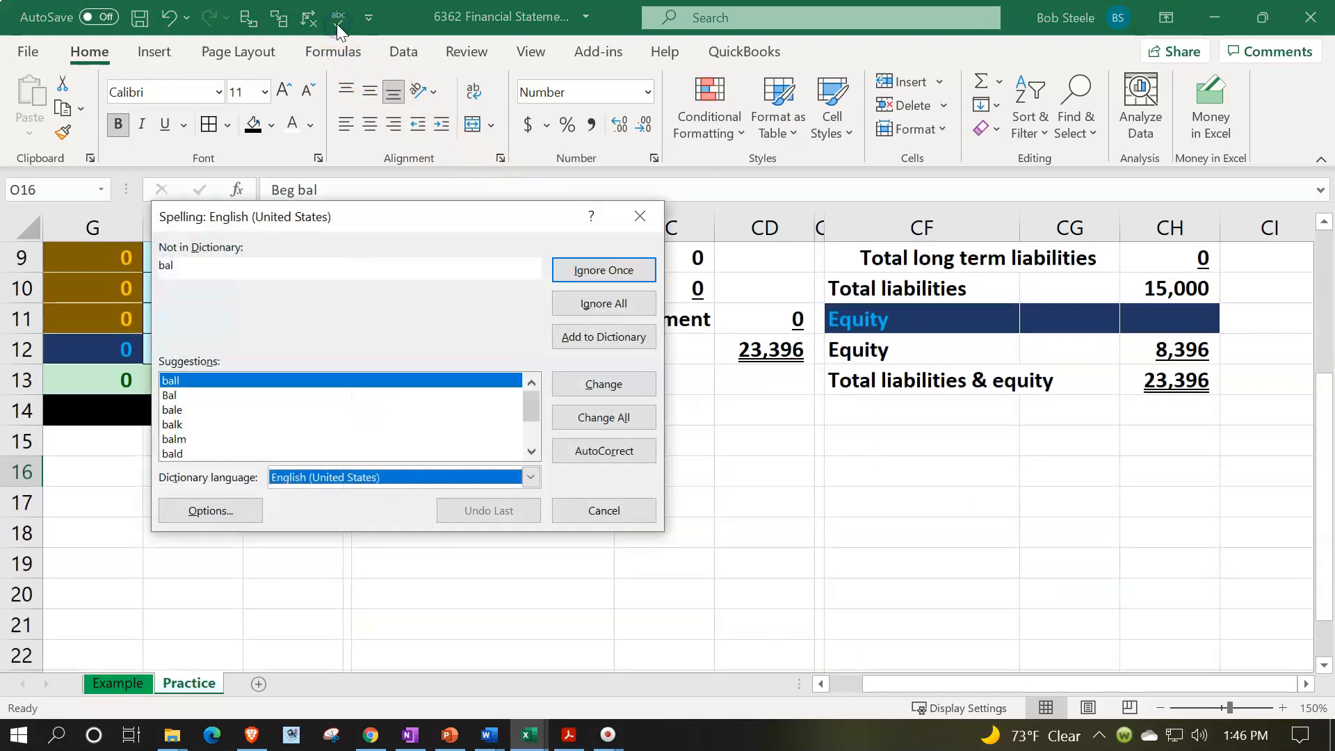
pyautogui.click(594, 311)
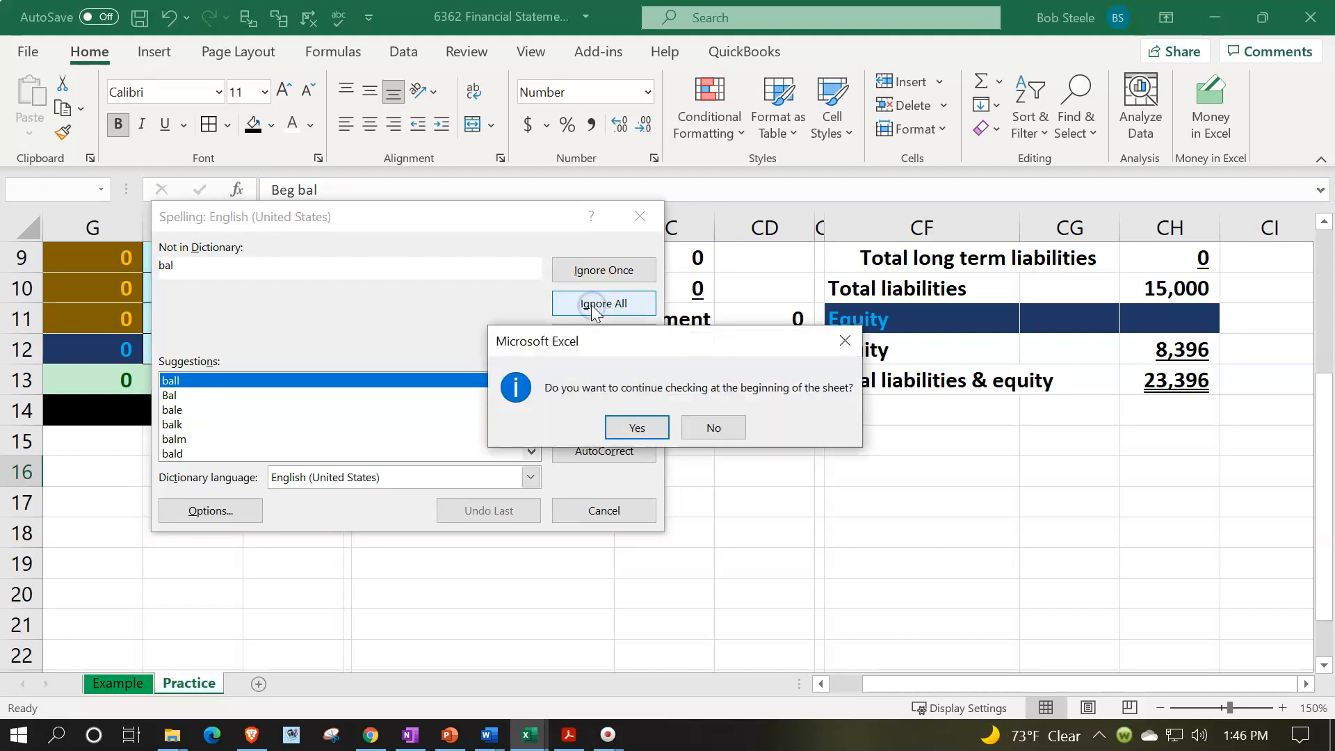
pyautogui.click(642, 424)
pyautogui.click(653, 427)
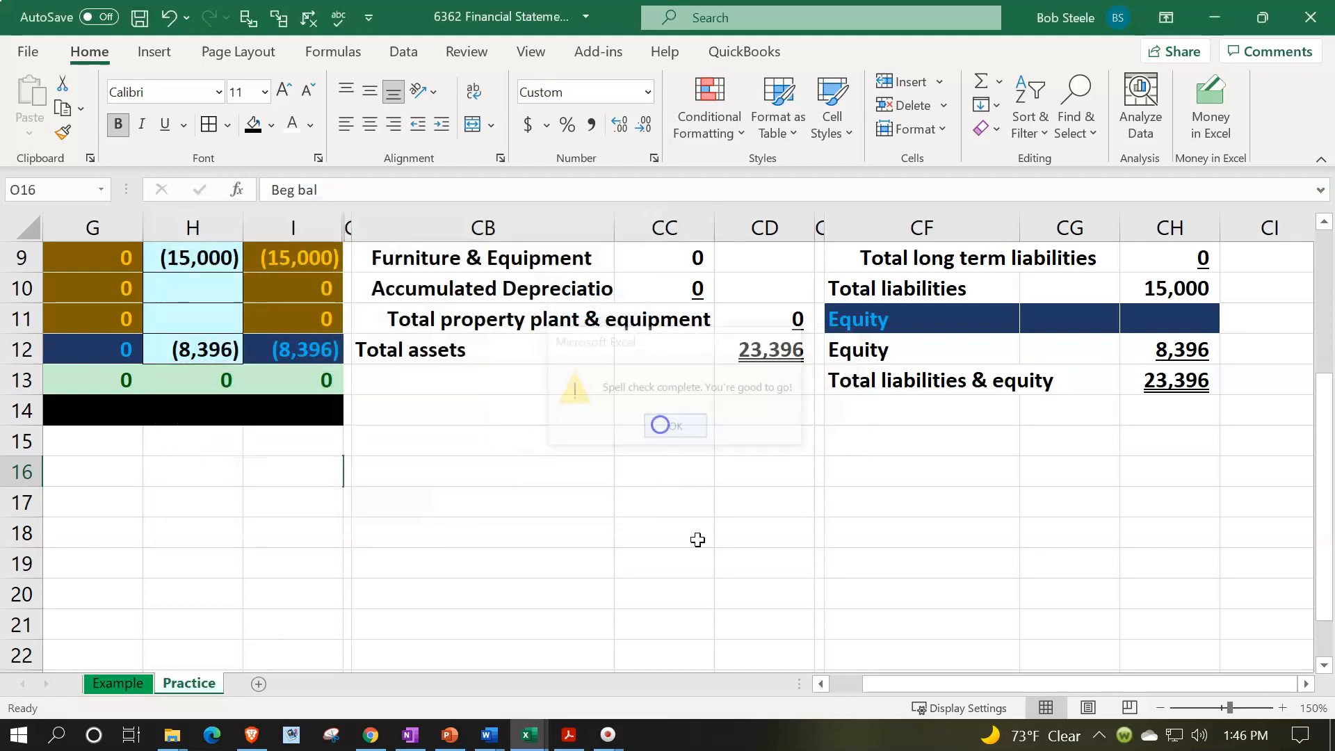
pyautogui.moveTo(709, 571); pyautogui.dragTo(732, 588)
pyautogui.scroll(2, 737, 590)
pyautogui.click(741, 591)
pyautogui.scroll(1, 740, 591)
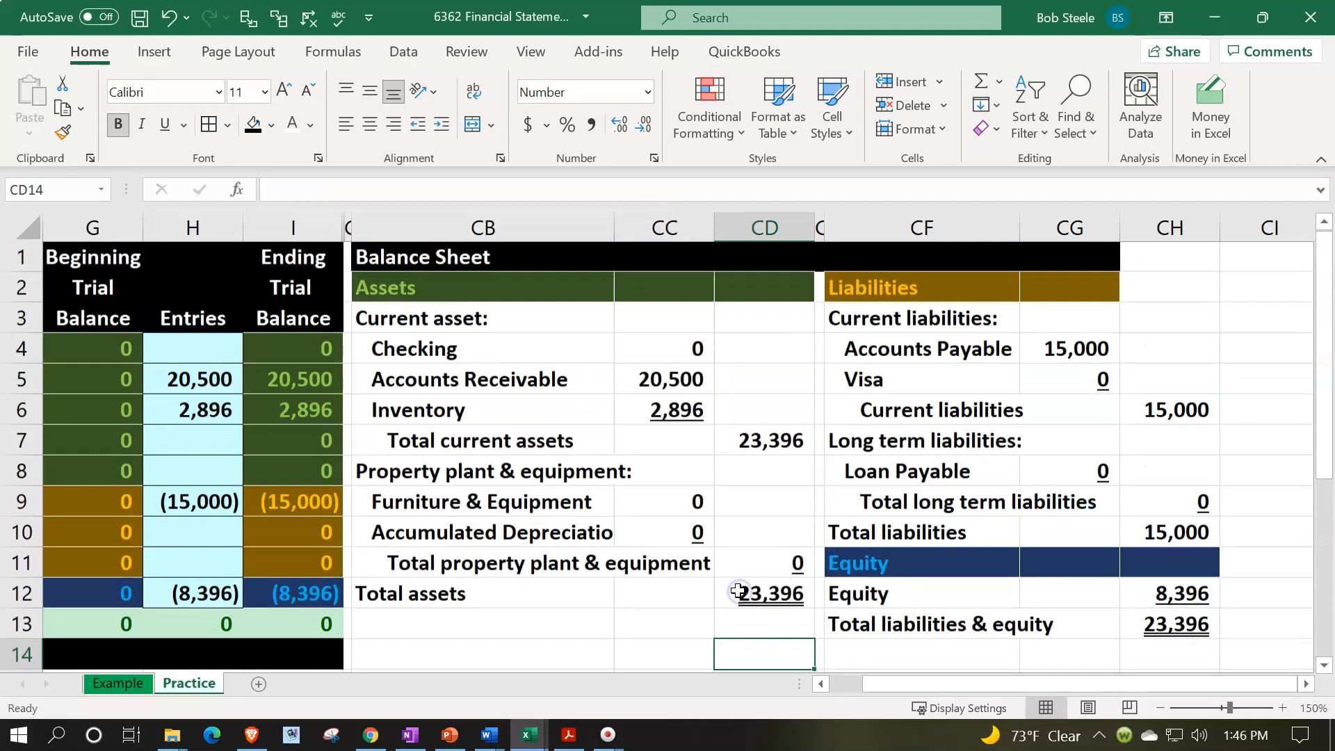
# - Apply all borders to the assets section of the balance sheet, CB3:CD12
pyautogui.moveTo(470, 322); pyautogui.dragTo(735, 584)
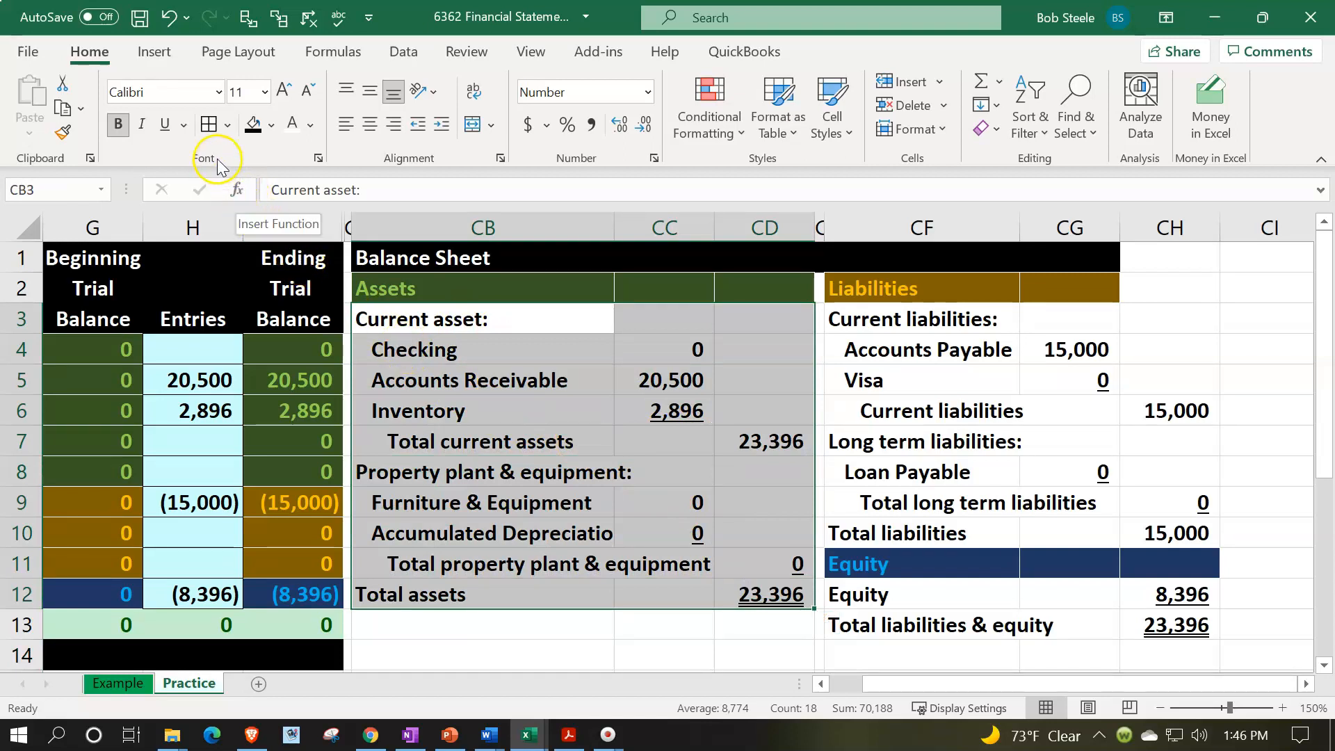
pyautogui.click(210, 126)
pyautogui.click(227, 127)
pyautogui.click(227, 127)
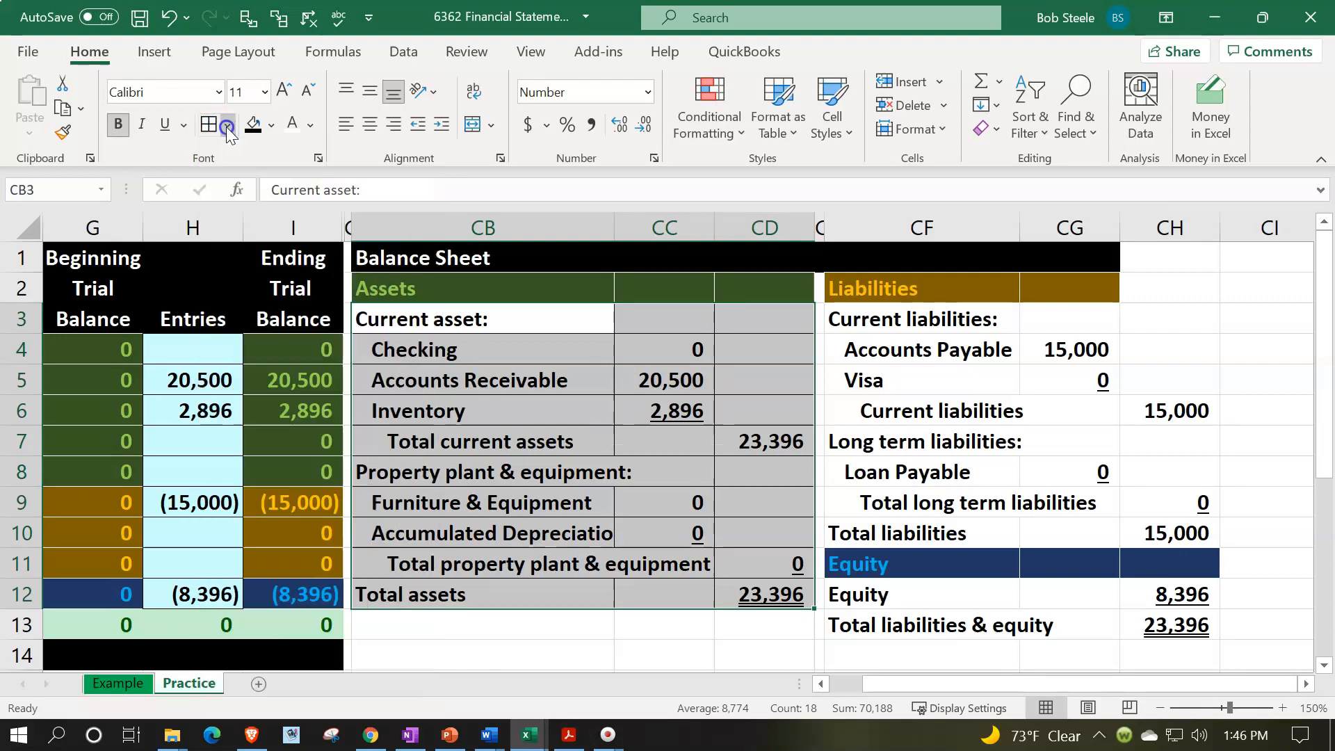
# - Fill the assets section CB3:CD12 with the light blue standard color
pyautogui.click(270, 125)
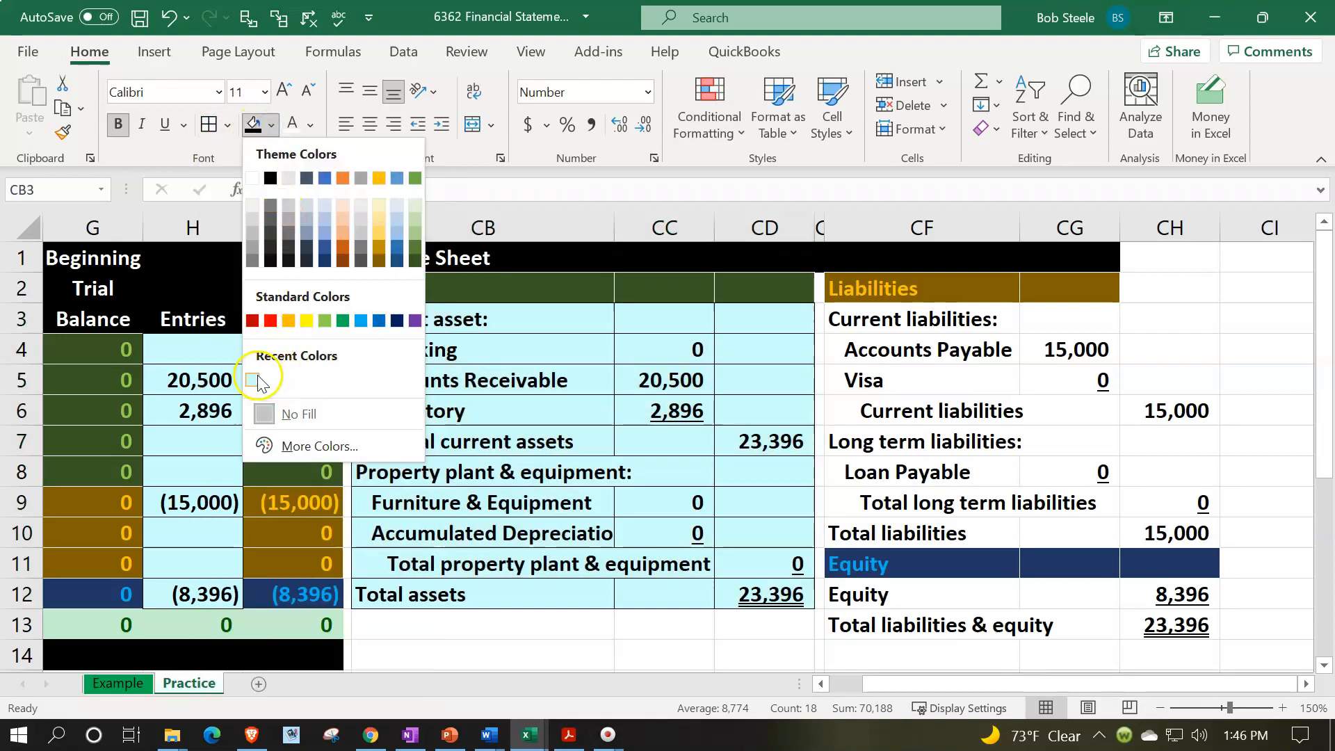
pyautogui.click(301, 454)
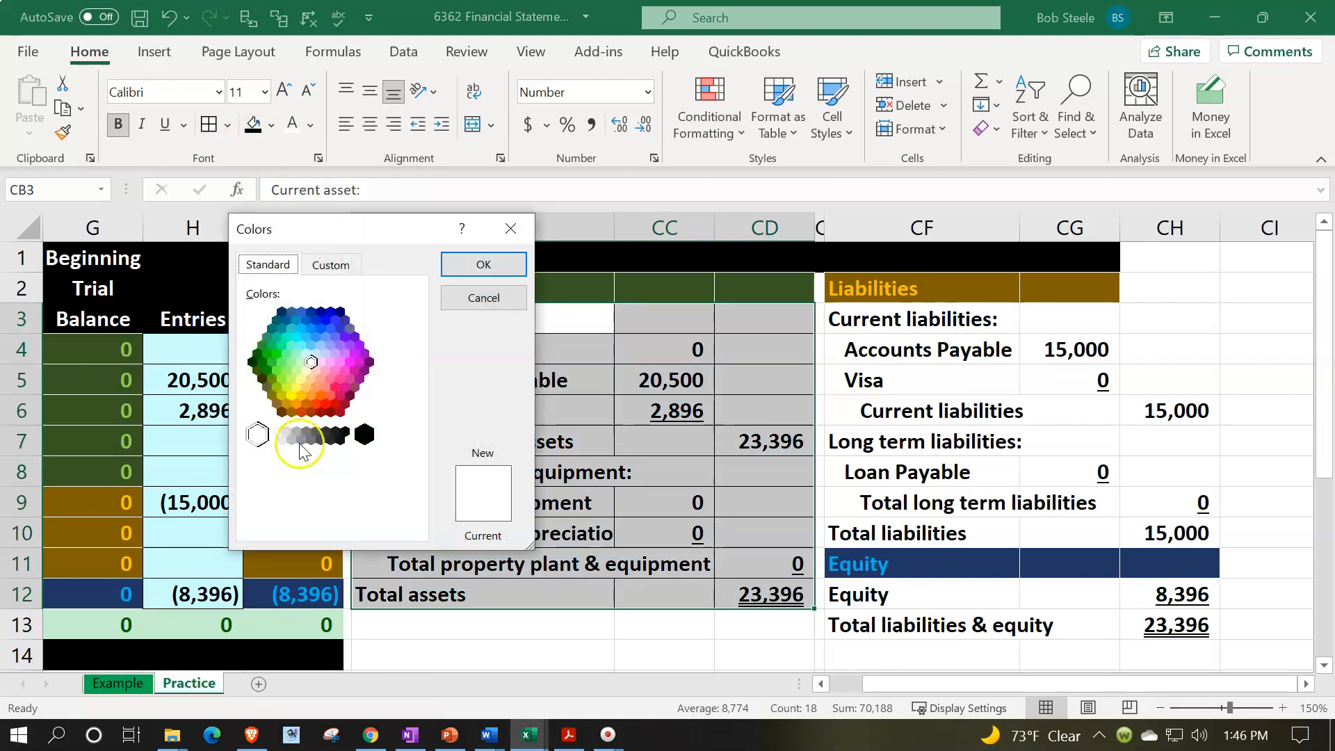
pyautogui.click(305, 356)
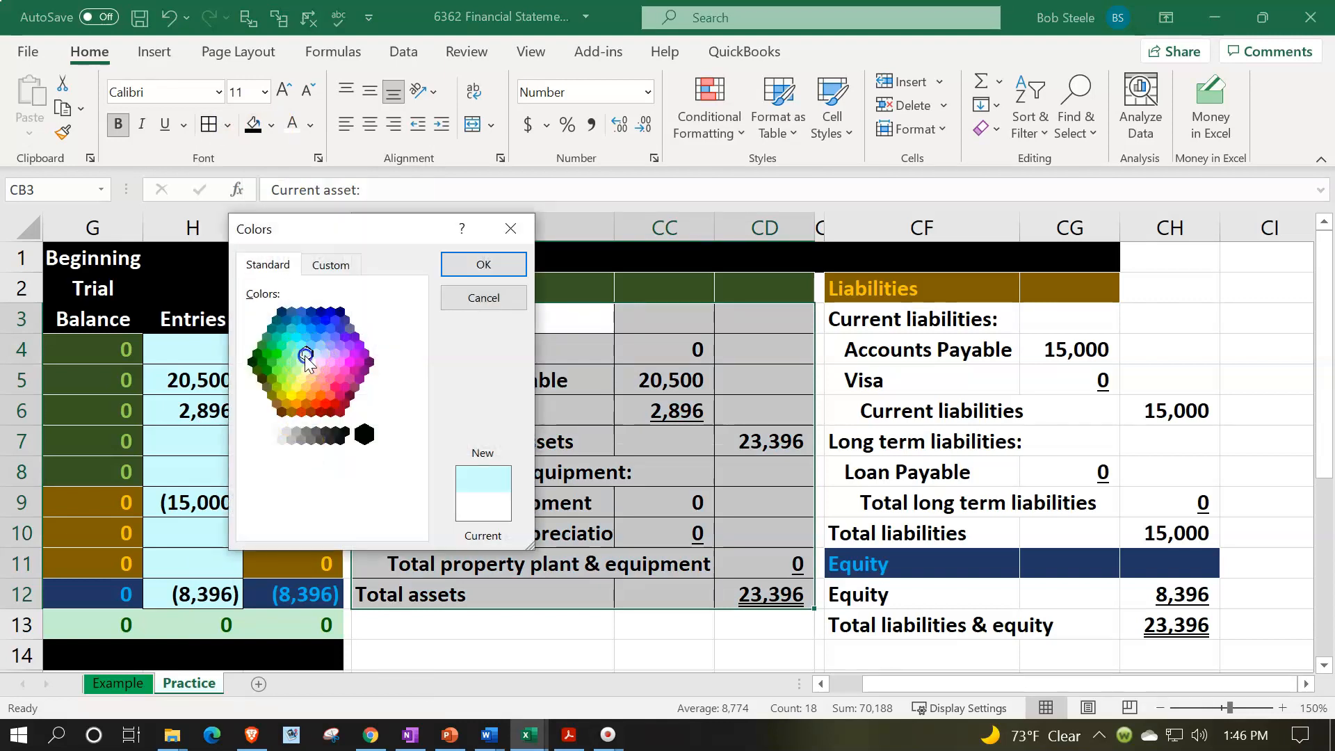
pyautogui.click(465, 273)
pyautogui.click(480, 265)
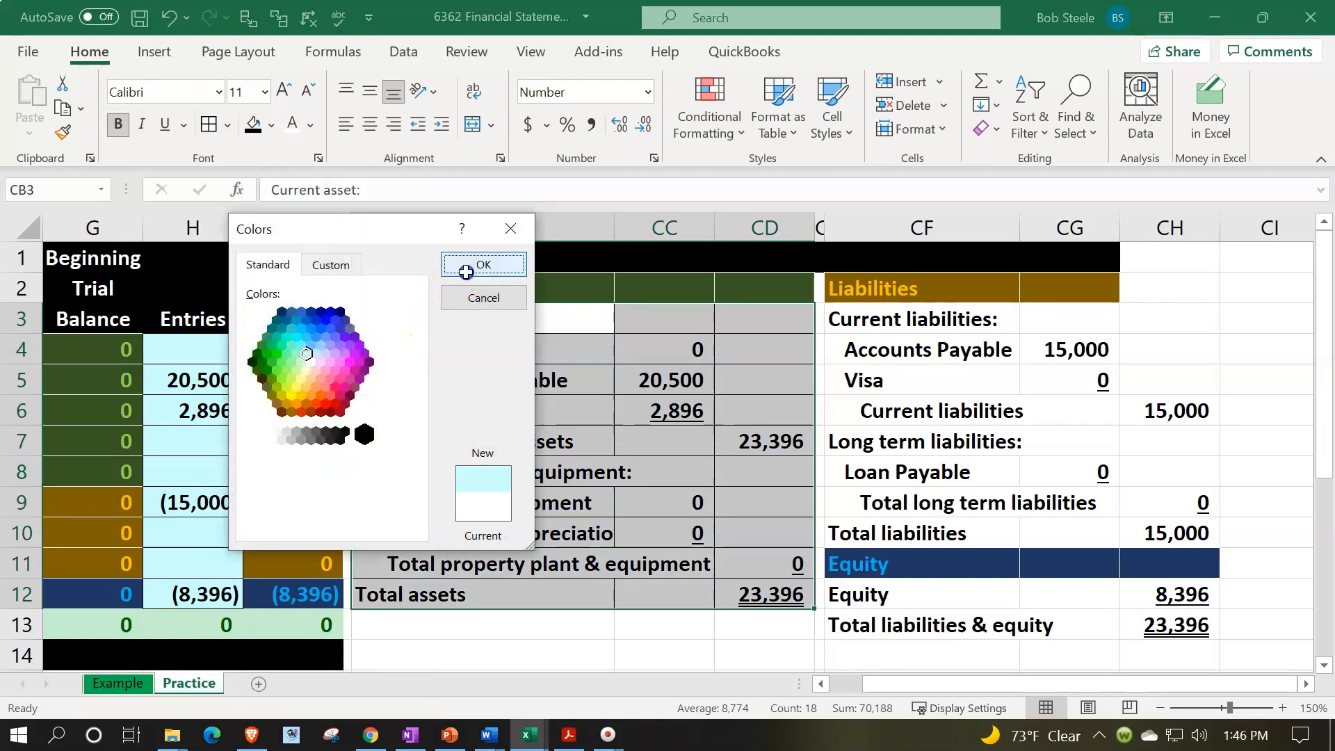
pyautogui.click(737, 438)
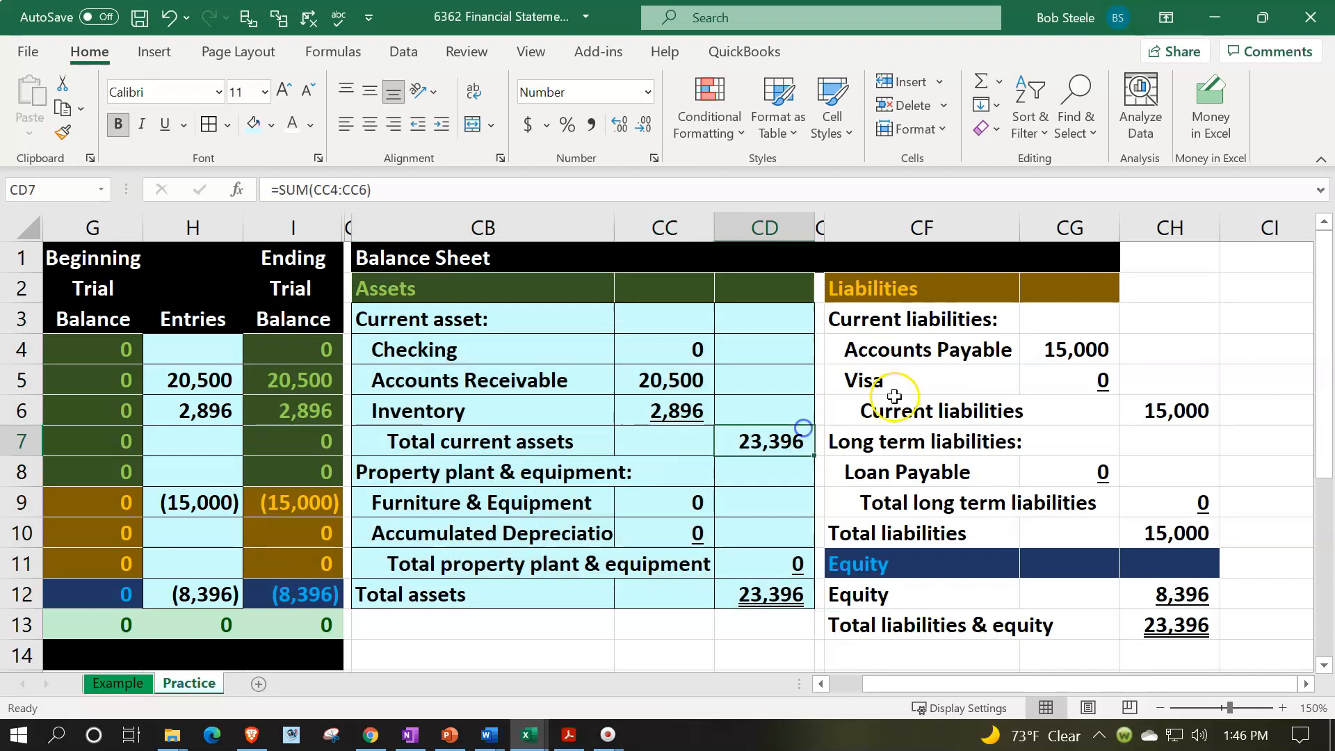
# - Copy the Liabilities header formatting from CG2 to CH2 and the black title formatting from CG1 to CH1
pyautogui.click(1097, 293)
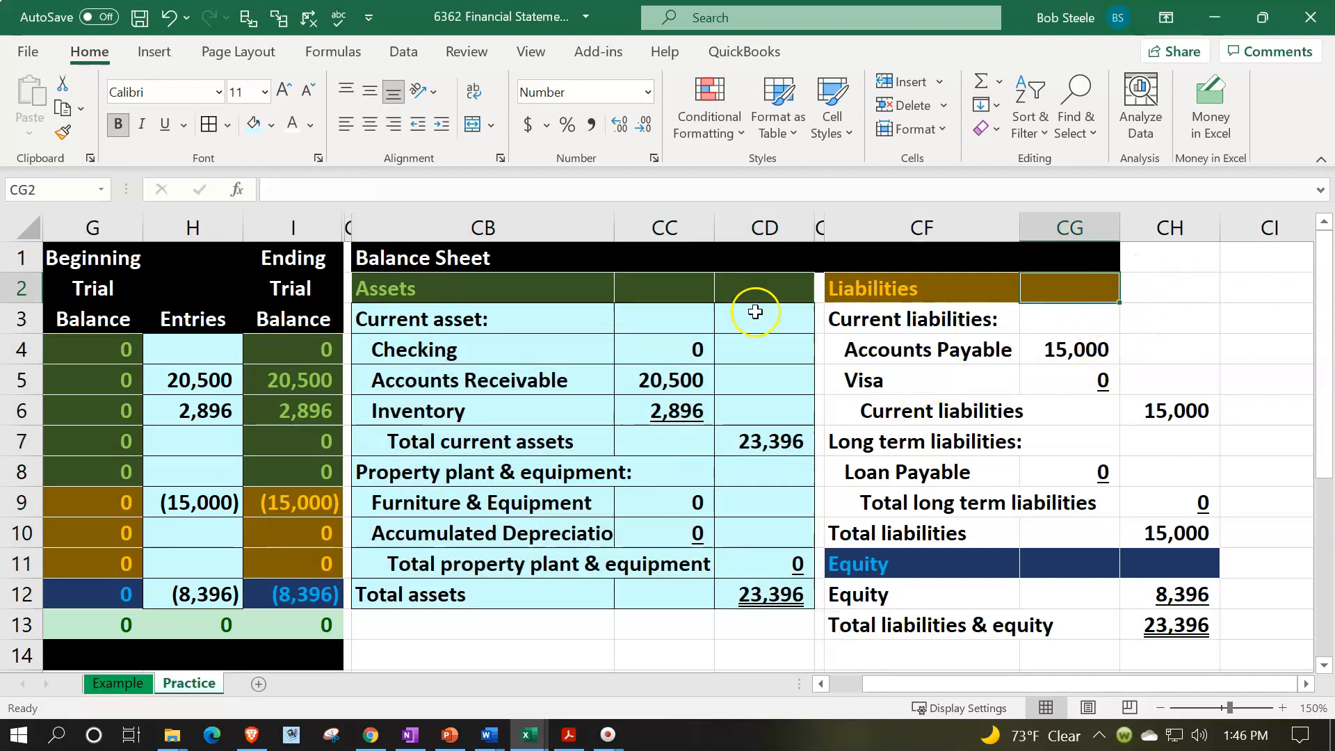
pyautogui.click(64, 143)
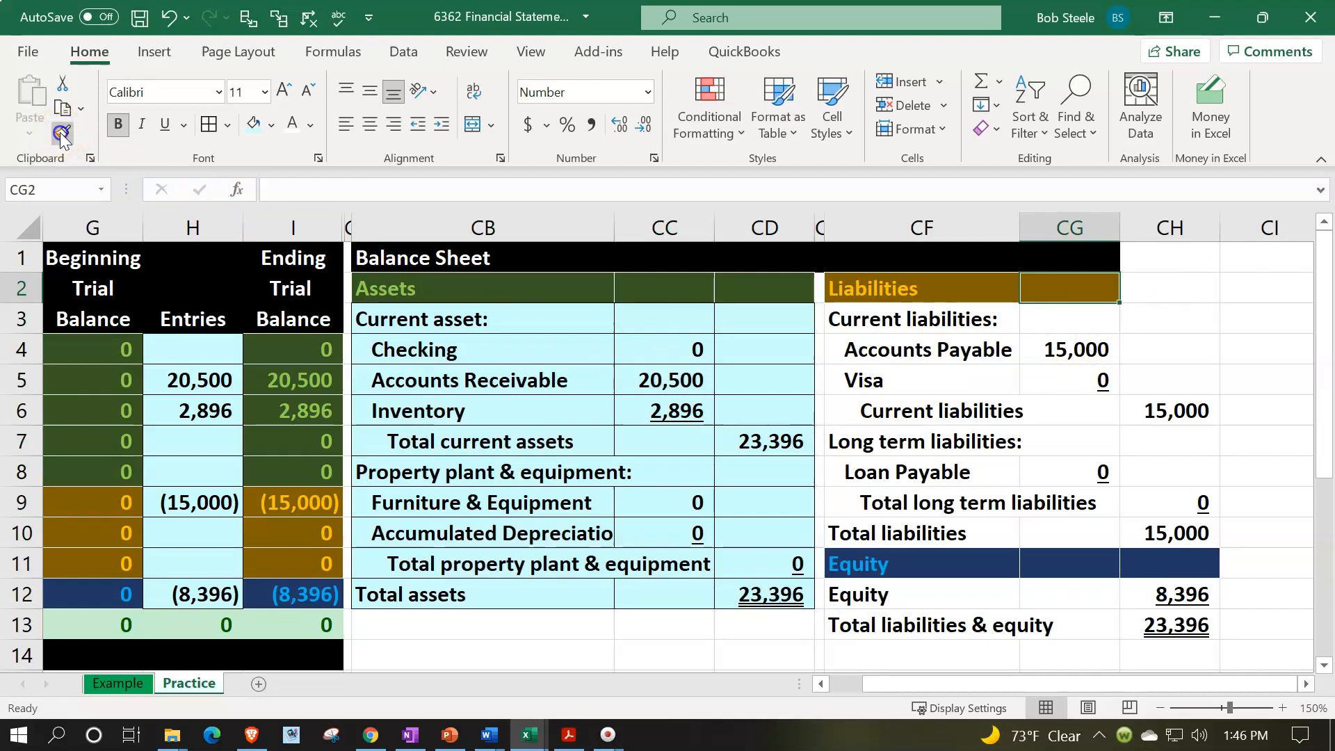
pyautogui.click(1143, 287)
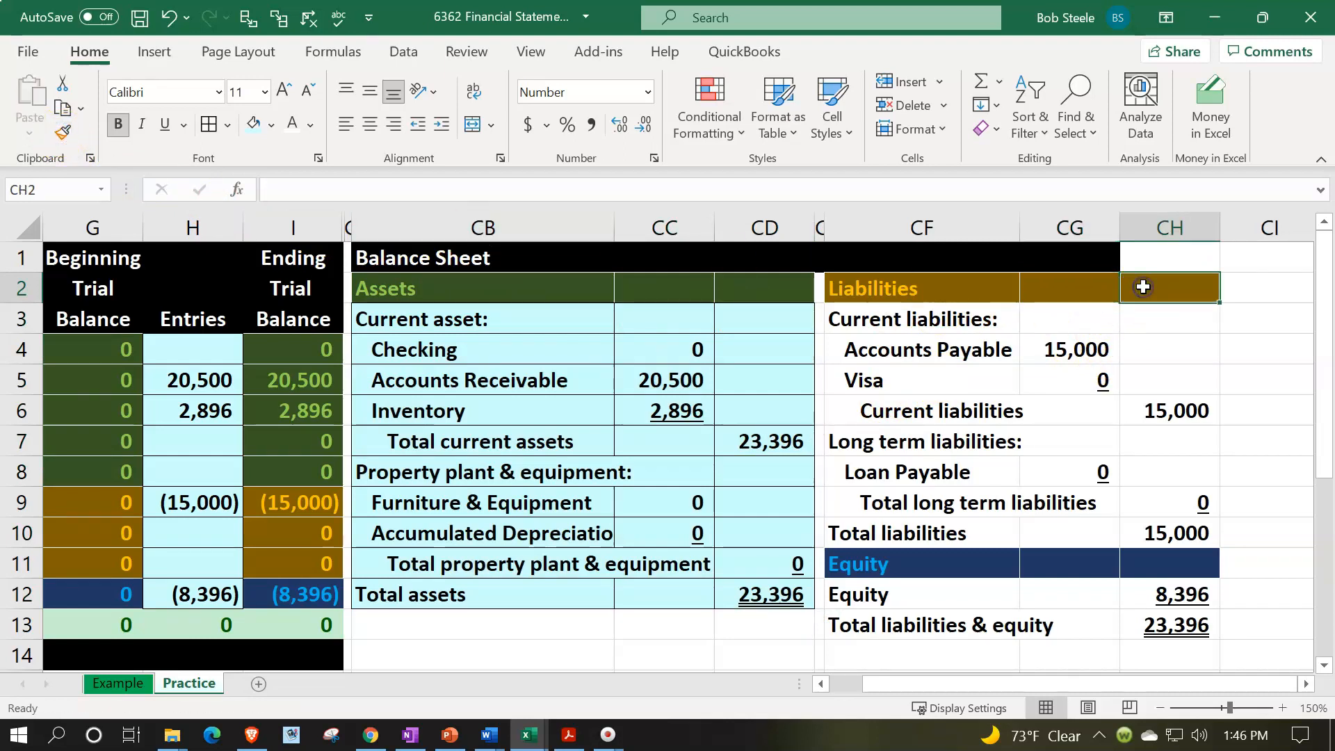
pyautogui.click(1080, 255)
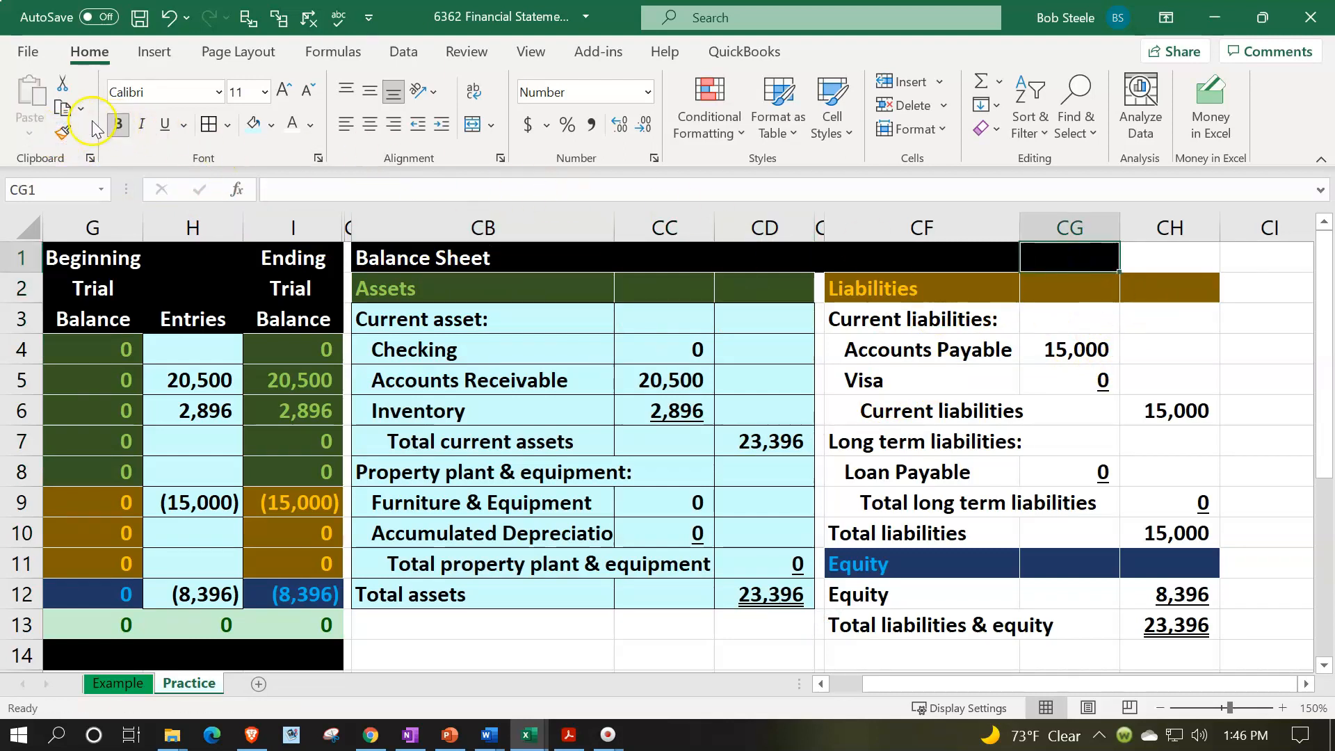
pyautogui.click(64, 132)
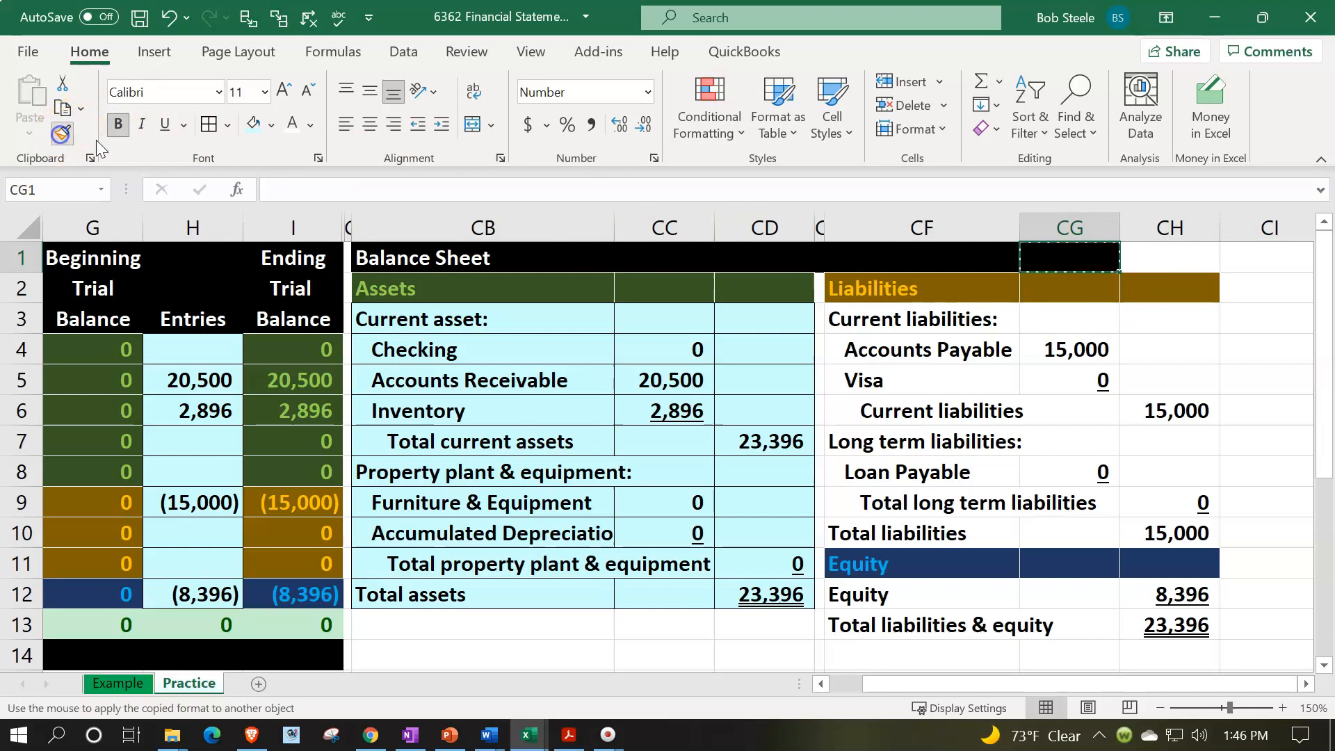
pyautogui.click(1141, 259)
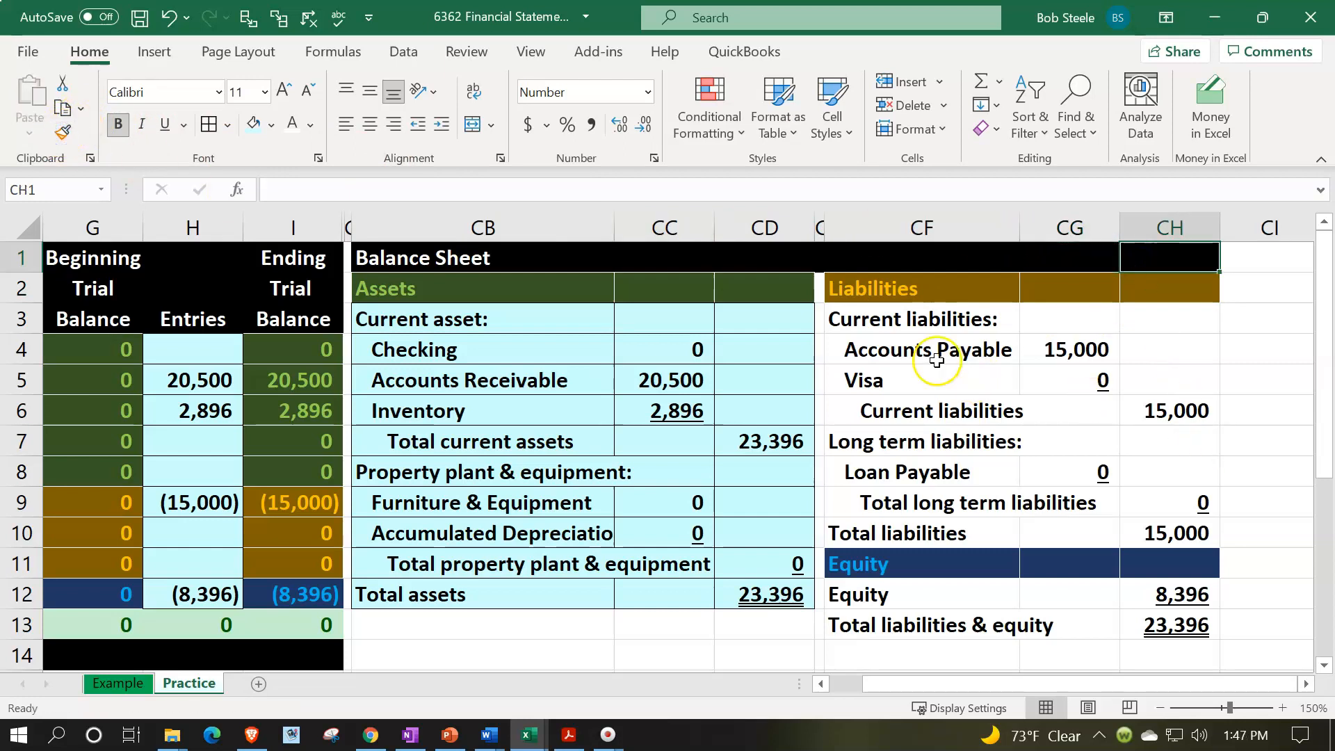
# - Apply all borders and the light blue fill to the liabilities range CF3:CH10 and the equity range CF12:CH13
pyautogui.click(953, 332)
pyautogui.moveTo(954, 334); pyautogui.dragTo(1144, 525)
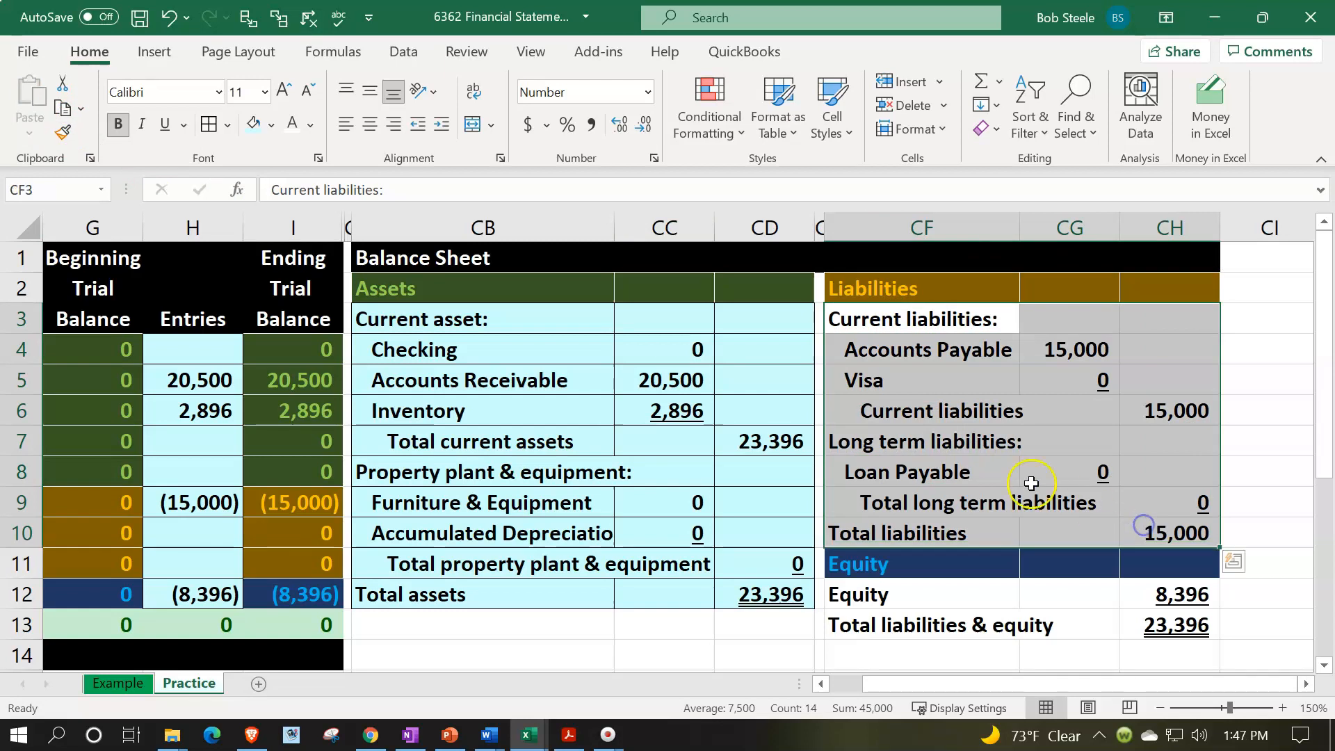
pyautogui.click(207, 126)
pyautogui.moveTo(942, 594); pyautogui.dragTo(1150, 617)
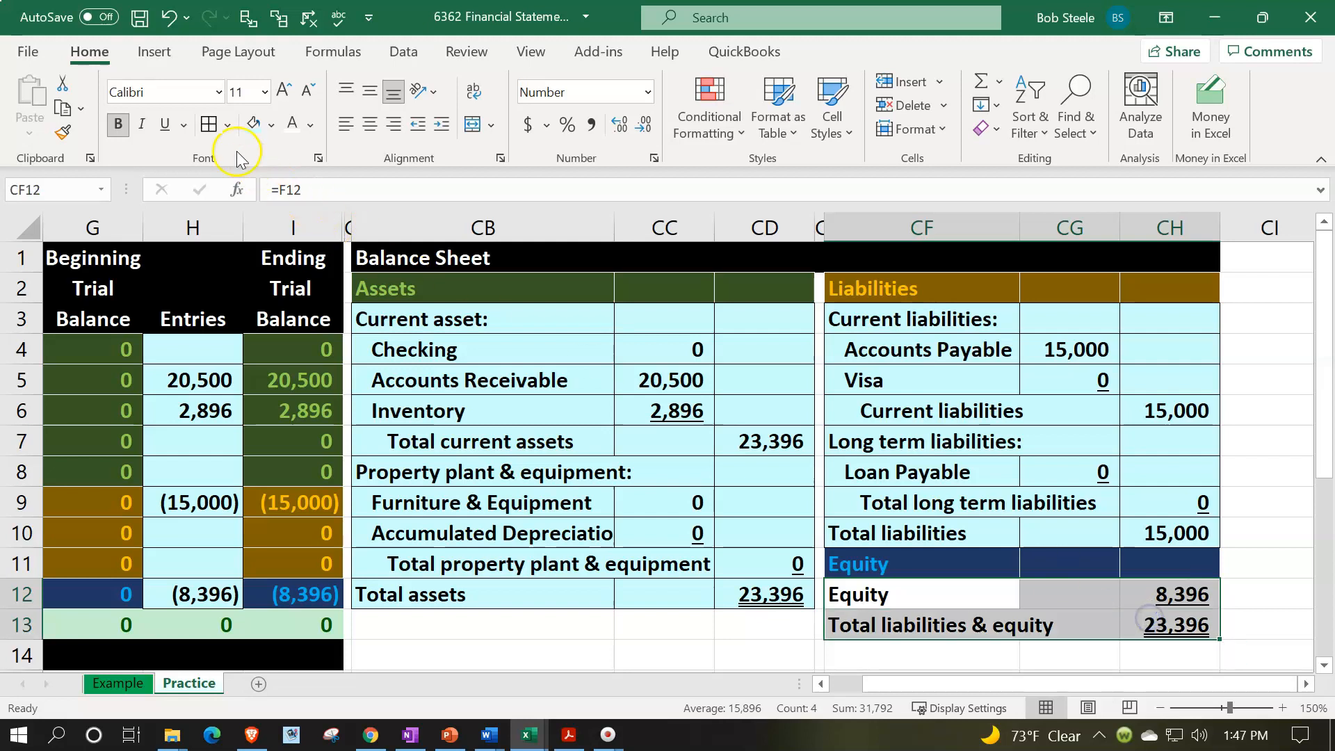
pyautogui.click(207, 125)
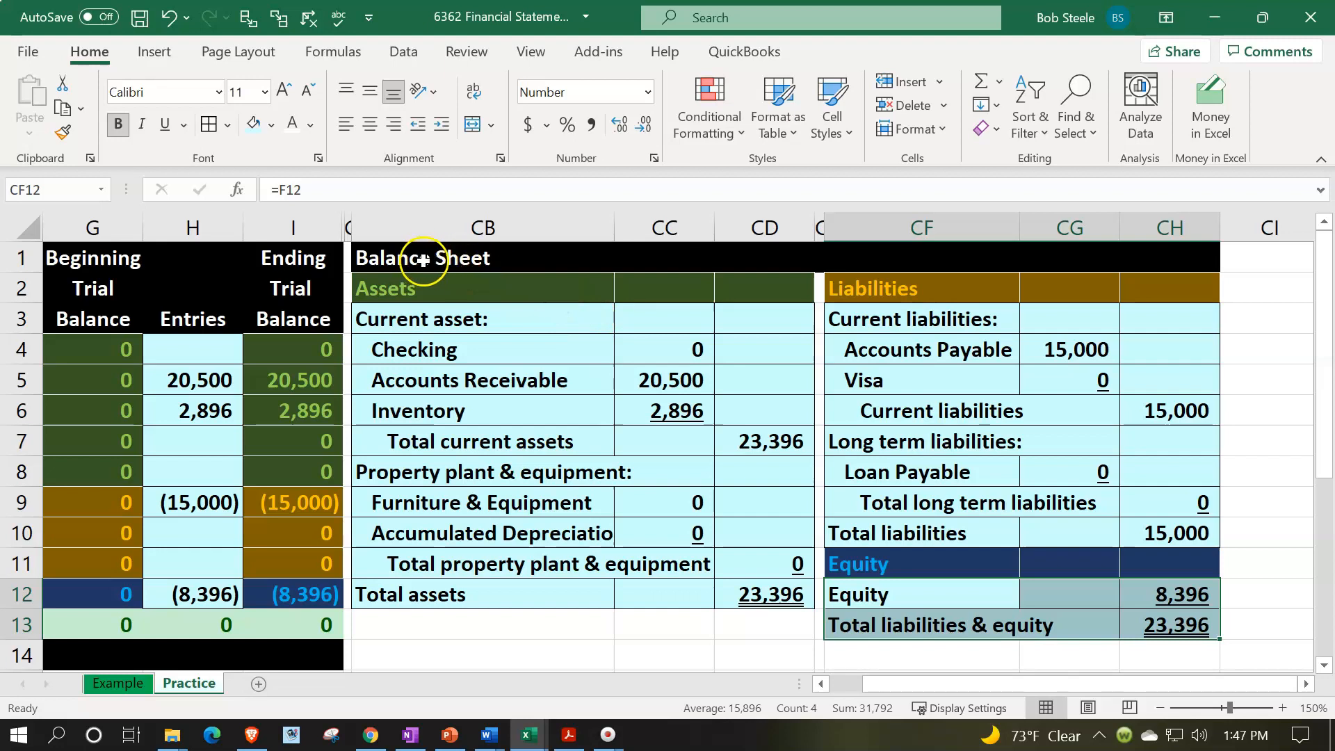
# - Try to merge and center the Balance Sheet title across CB1:CH1, and undo the merge
pyautogui.moveTo(423, 260); pyautogui.dragTo(1148, 253)
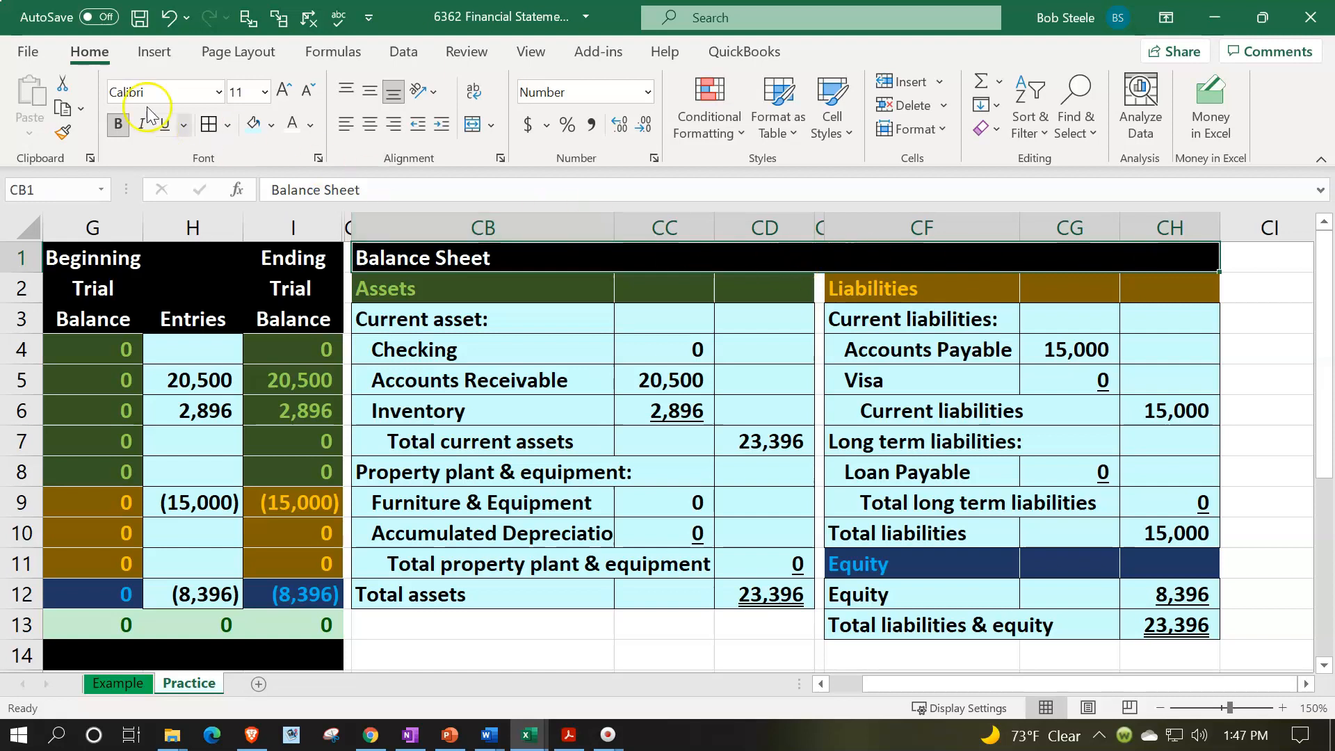
pyautogui.click(472, 124)
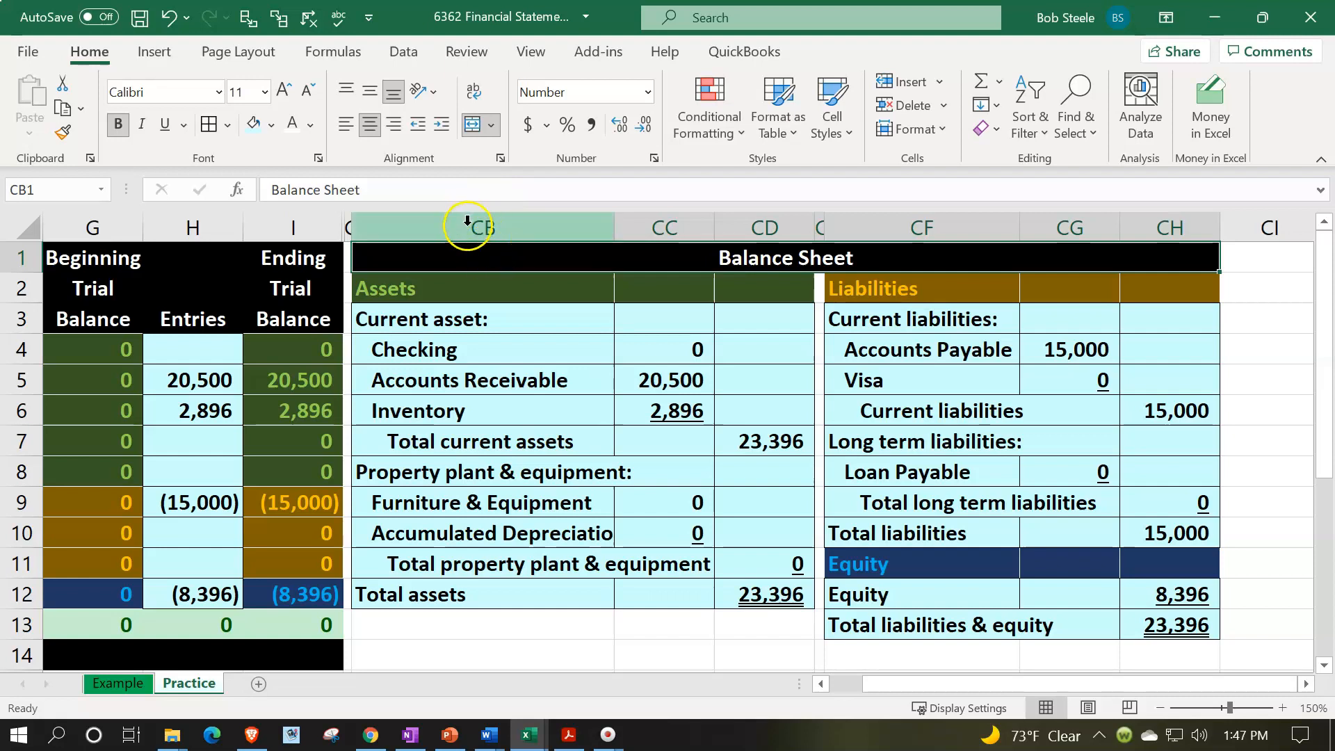
pyautogui.click(169, 17)
# - Center the Balance Sheet title over CB1:CH1 with the Center Across Selection horizontal alignment, leaving the cells unmerged
pyautogui.rightClick(429, 262)
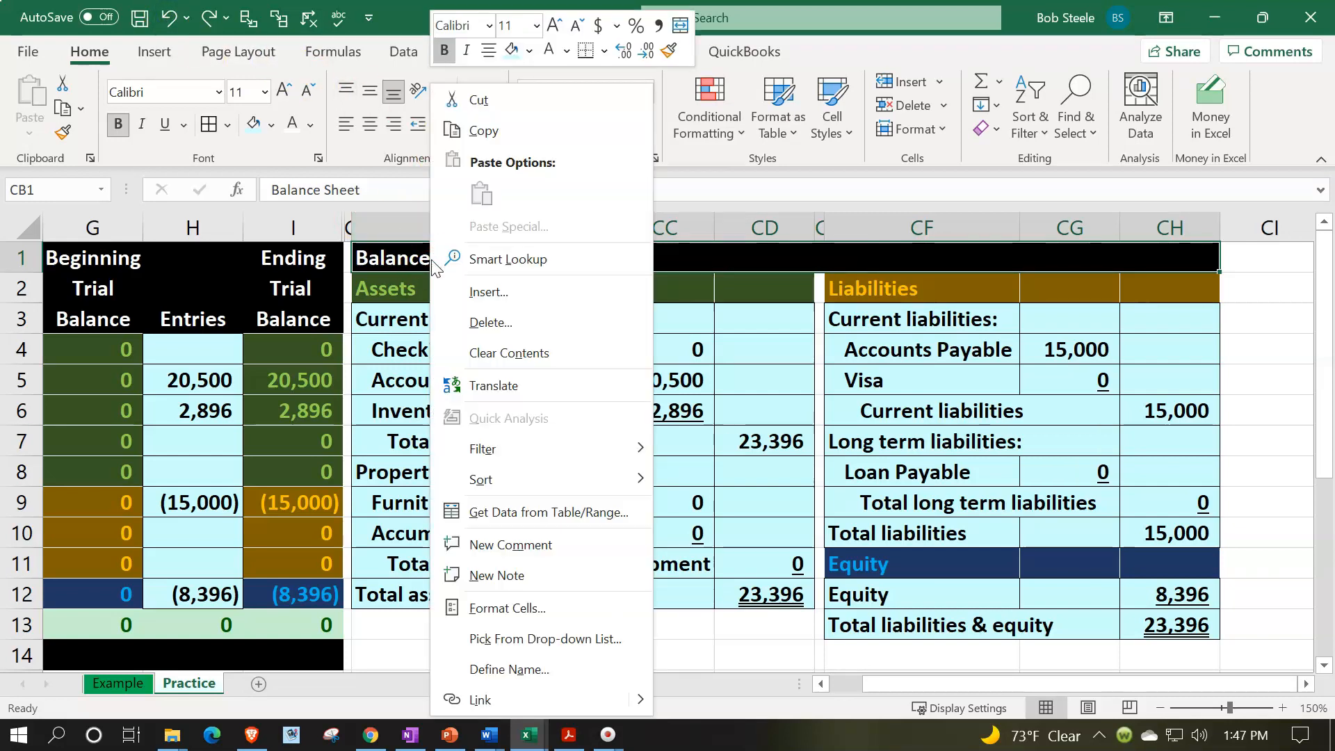
pyautogui.click(522, 609)
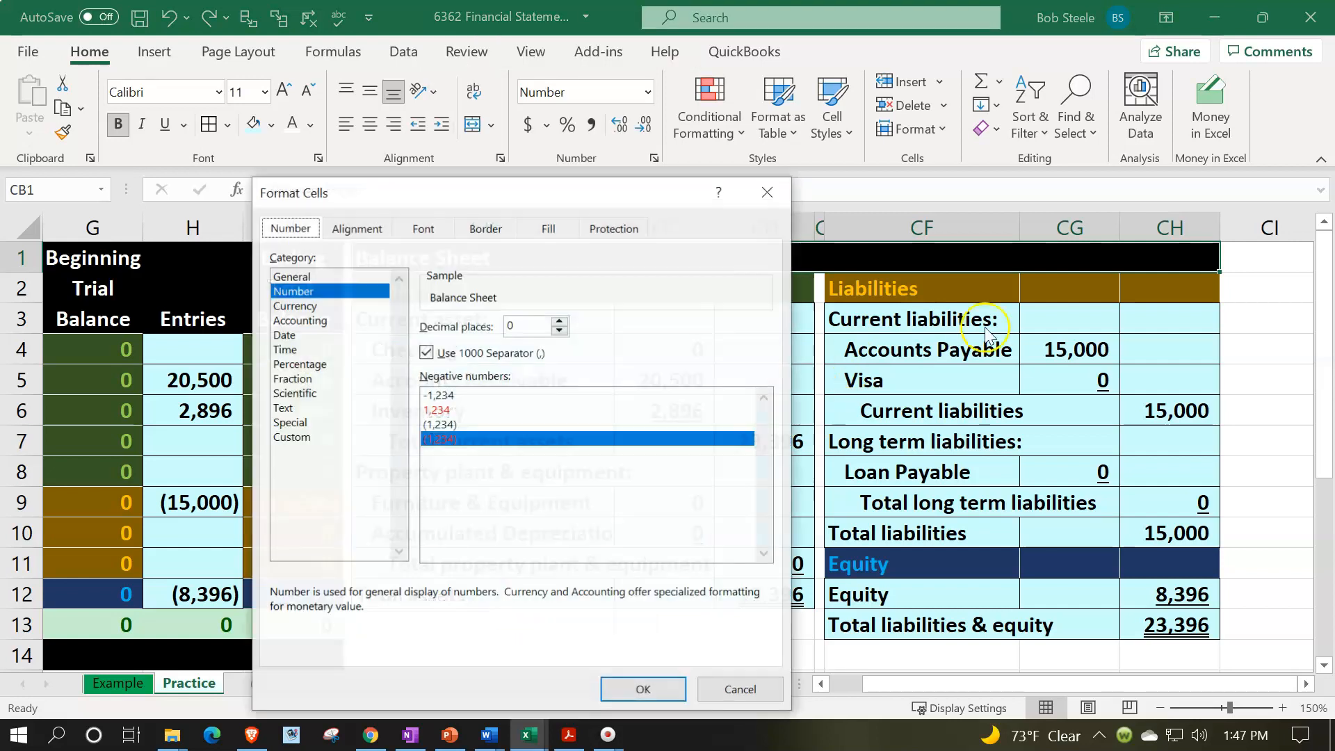
pyautogui.click(376, 230)
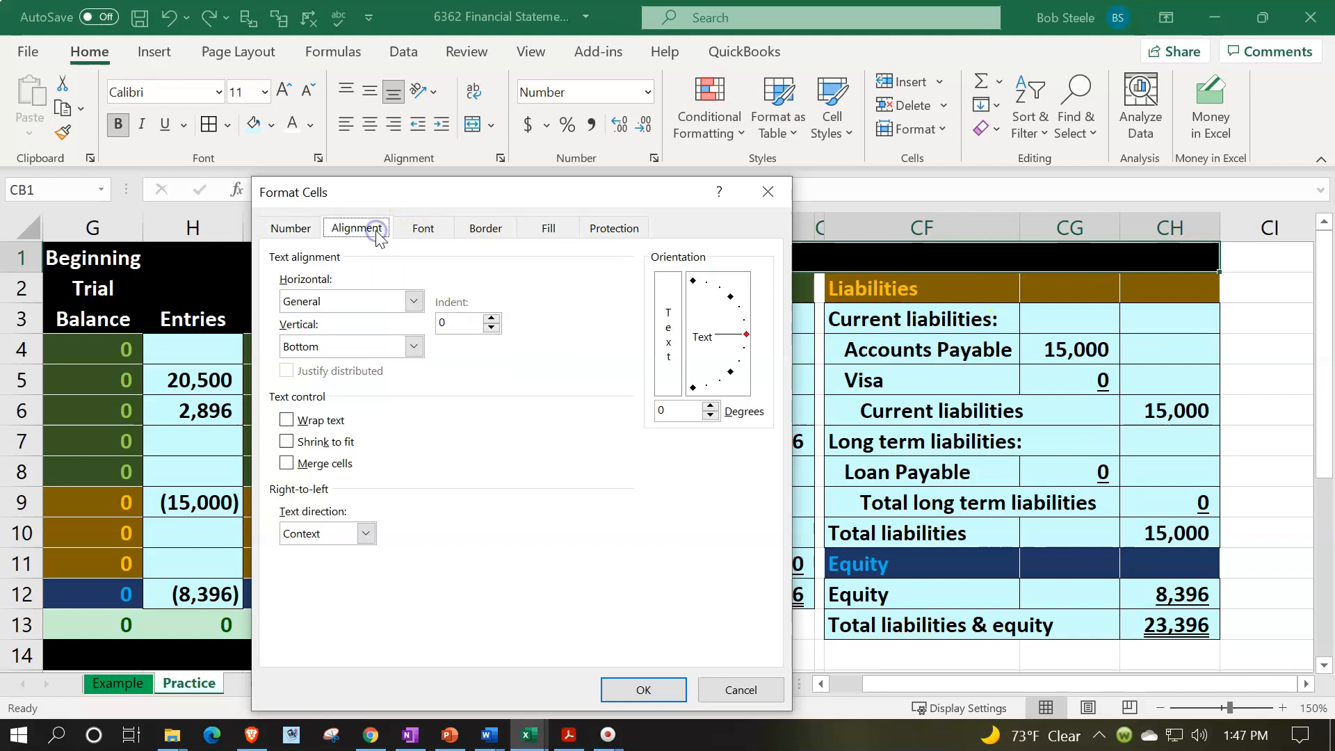
pyautogui.click(414, 302)
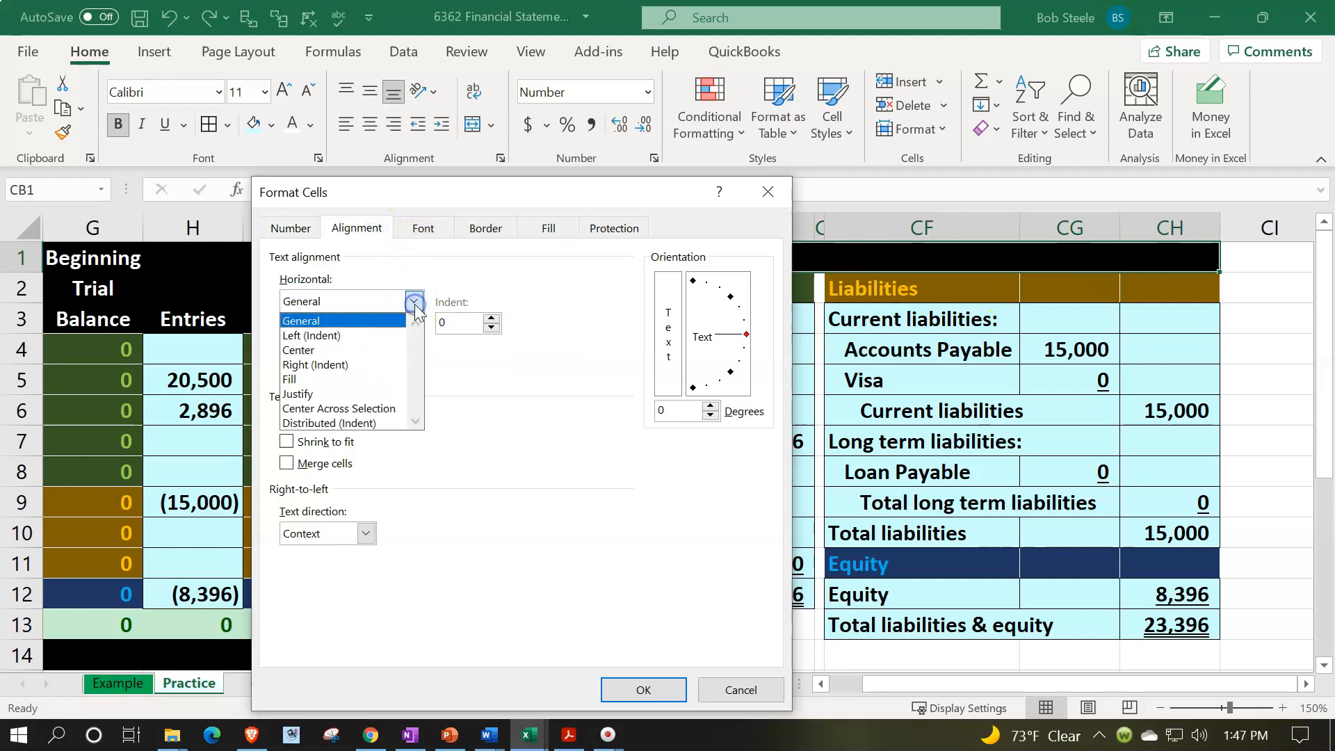
pyautogui.click(365, 412)
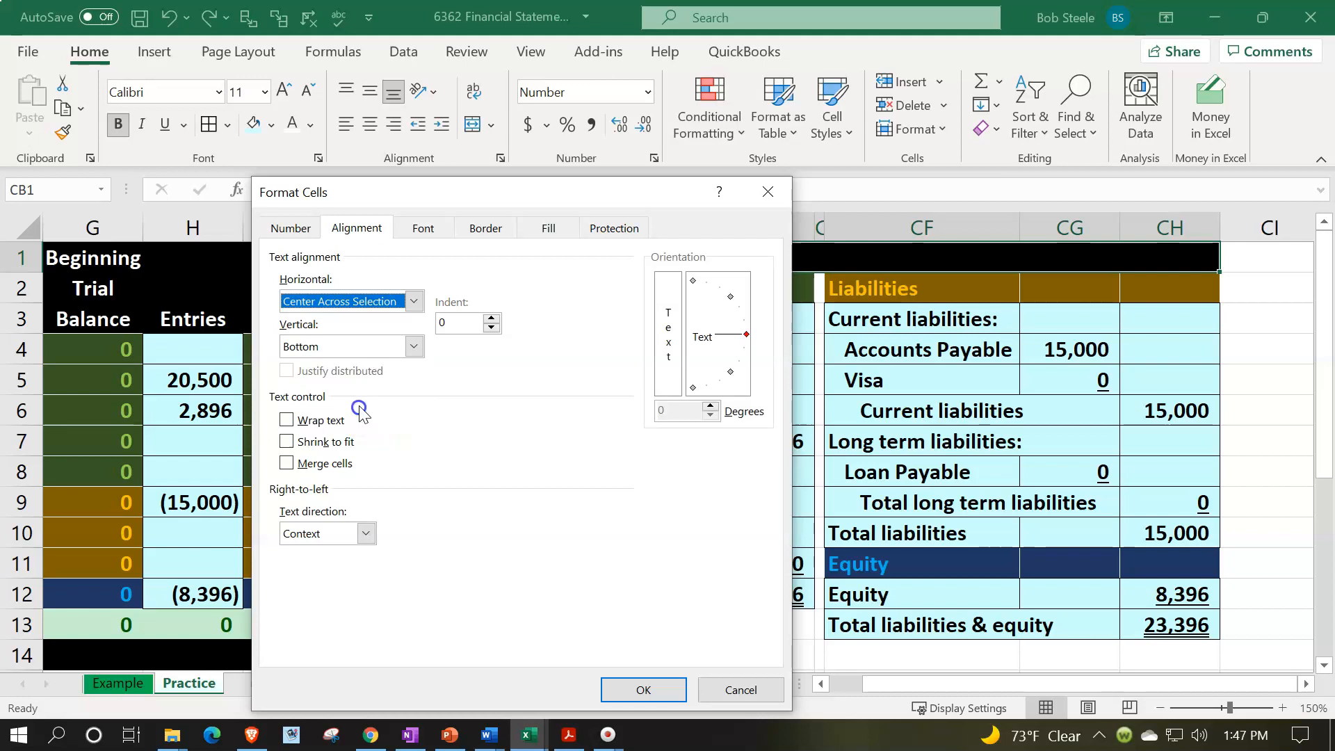
pyautogui.click(643, 685)
pyautogui.click(668, 439)
# - Check the sums of all ending trial balance accounts I4:I12 and of the asset accounts I4:I8 against the balance sheet's total assets
pyautogui.scroll(-1, 667, 429)
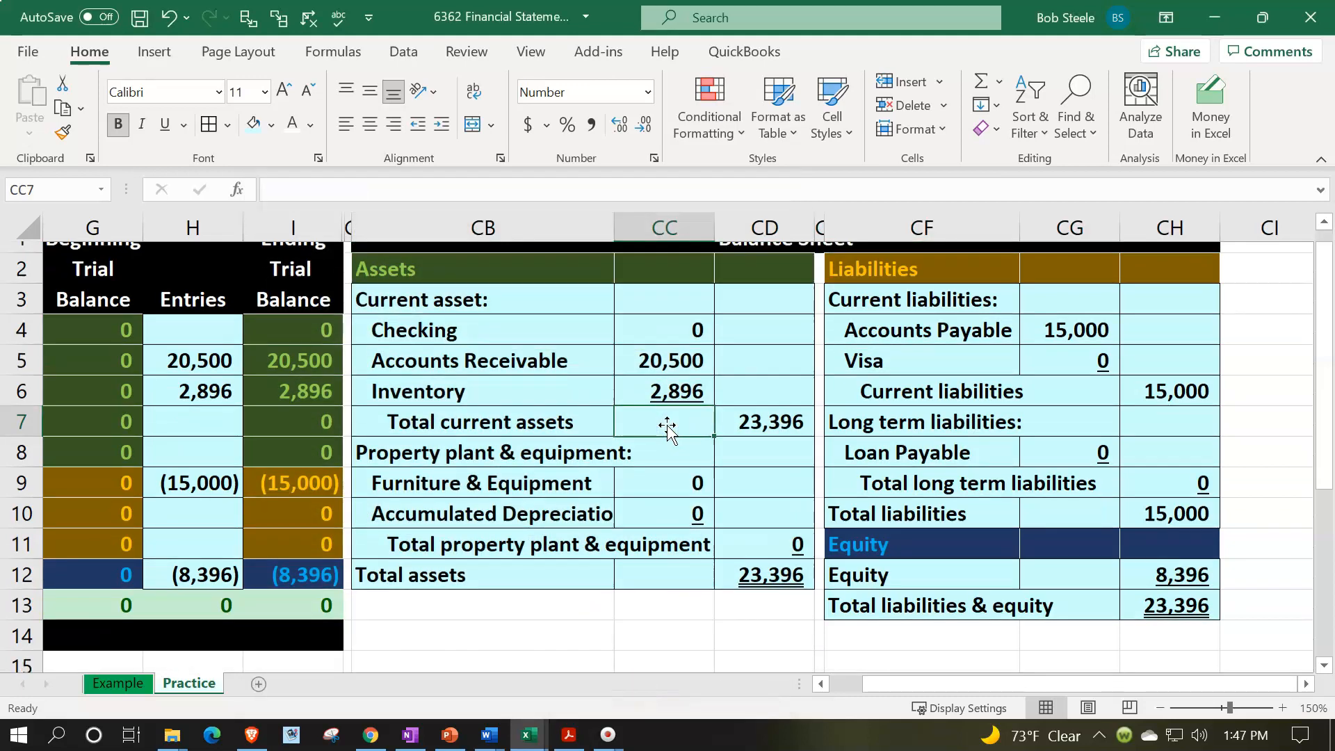
pyautogui.scroll(-1, 667, 429)
pyautogui.scroll(1, 667, 429)
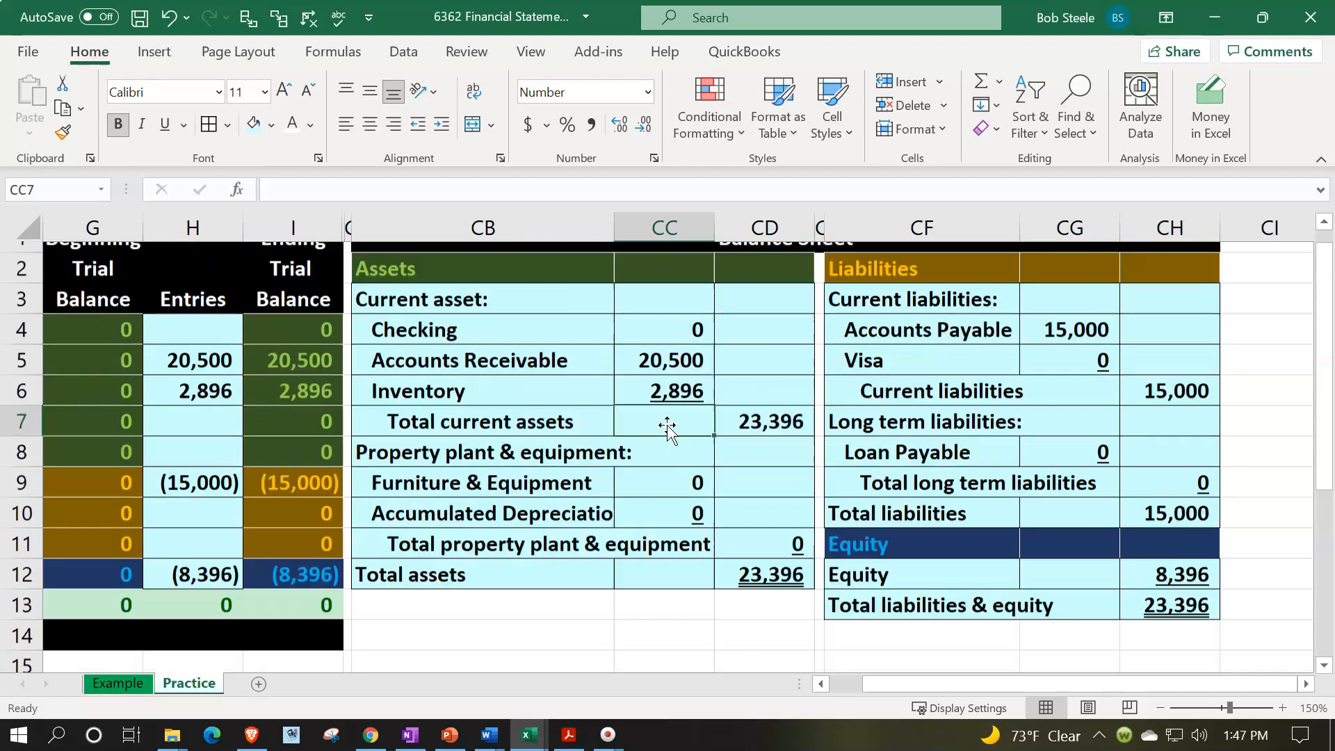
pyautogui.click(517, 471)
pyautogui.press('Left')
pyautogui.press('Left')
pyautogui.press('Left')
pyautogui.press('Left')
pyautogui.press('Left')
pyautogui.press('Left')
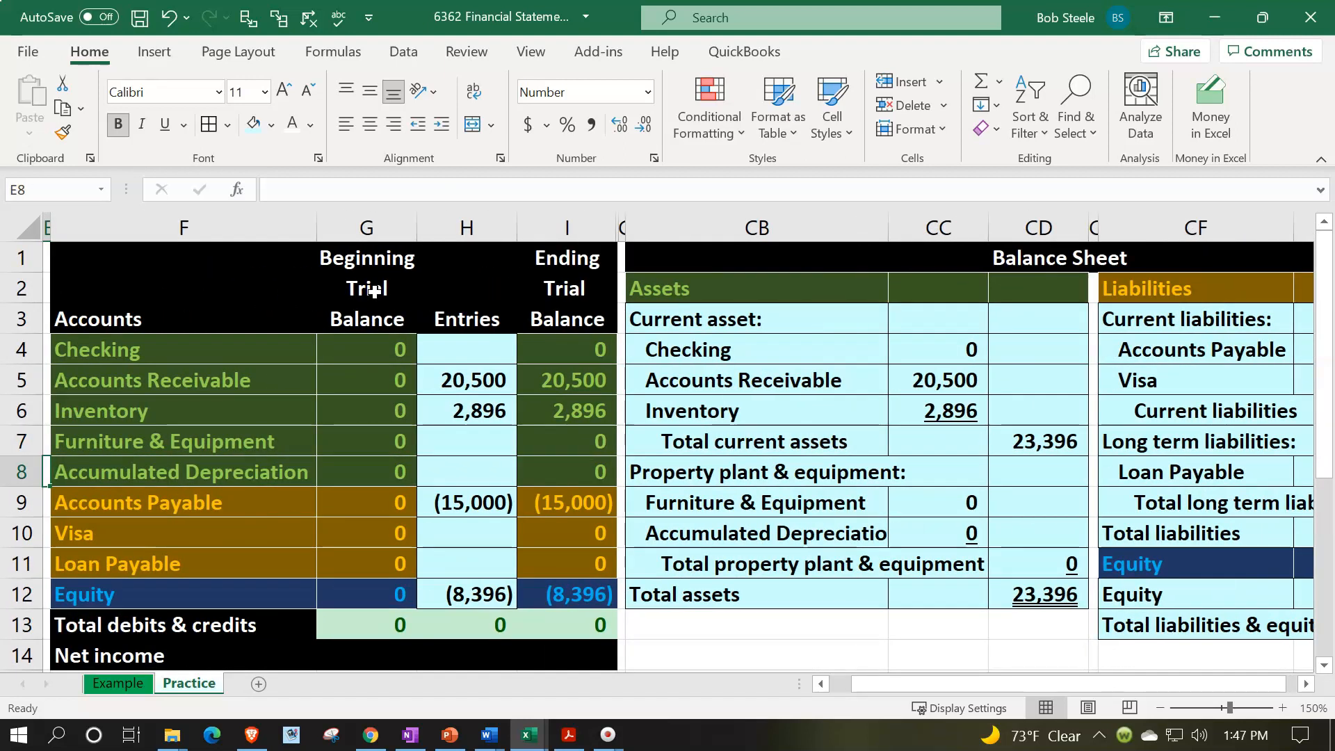
pyautogui.click(550, 354)
pyautogui.moveTo(551, 354); pyautogui.dragTo(553, 597)
pyautogui.moveTo(580, 353); pyautogui.dragTo(578, 468)
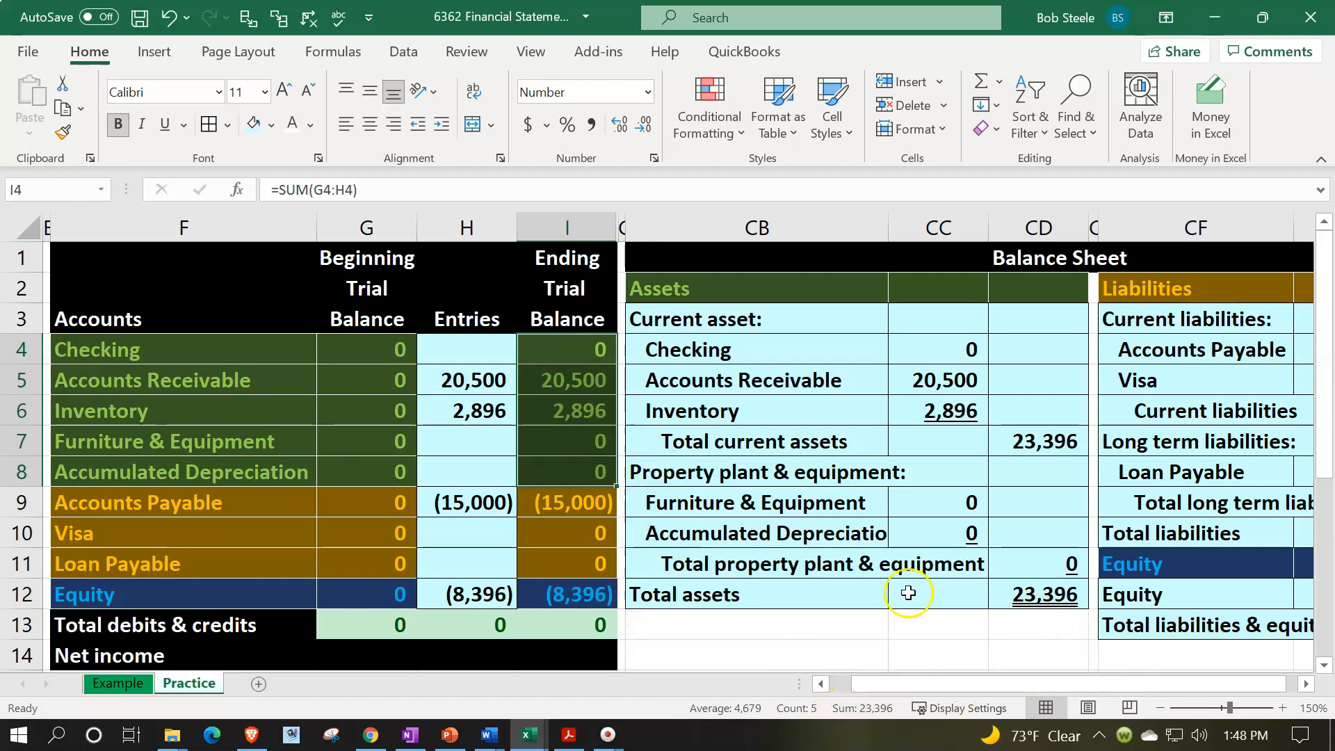
# - Compare the ending trial balance sums for liabilities I9:I11, liabilities plus equity I9:I12, assets I4:I8 and the full range I4:I12
pyautogui.moveTo(581, 509); pyautogui.dragTo(597, 562)
pyautogui.moveTo(1123, 687); pyautogui.dragTo(1131, 685)
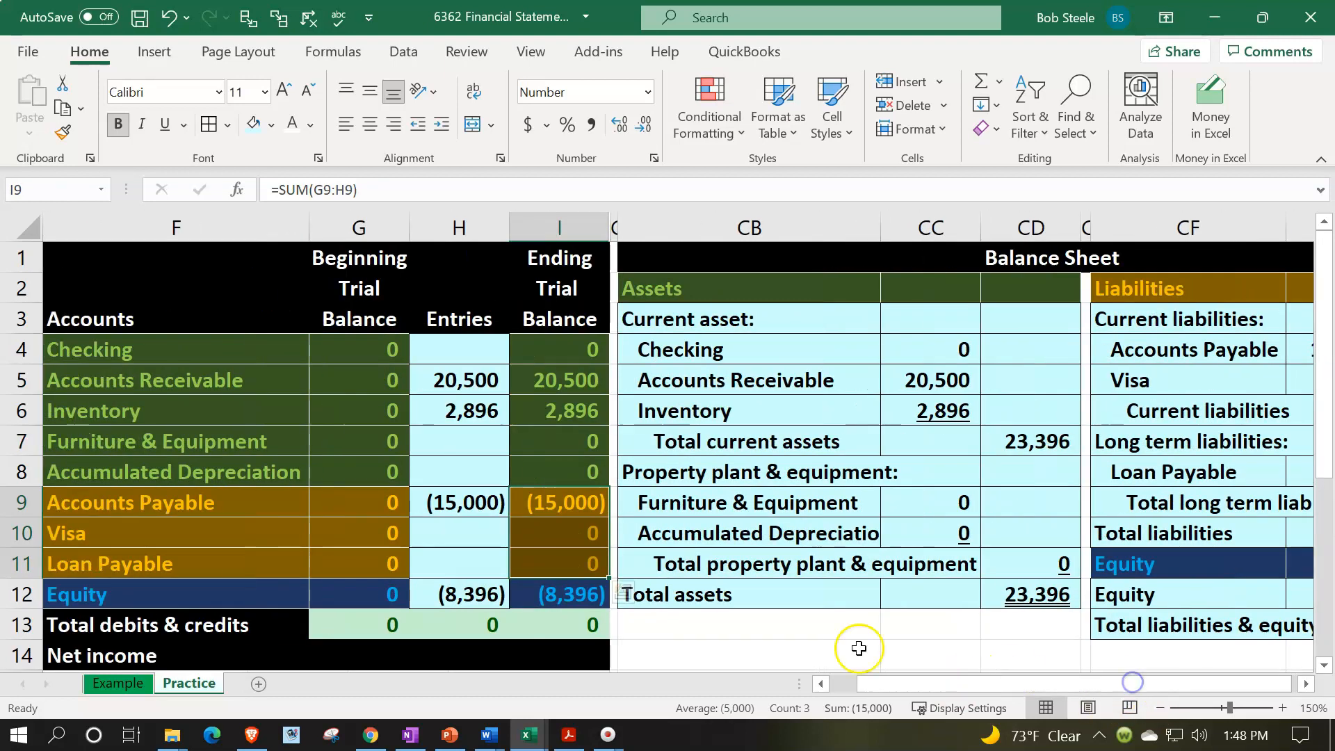
pyautogui.moveTo(569, 510); pyautogui.dragTo(568, 594)
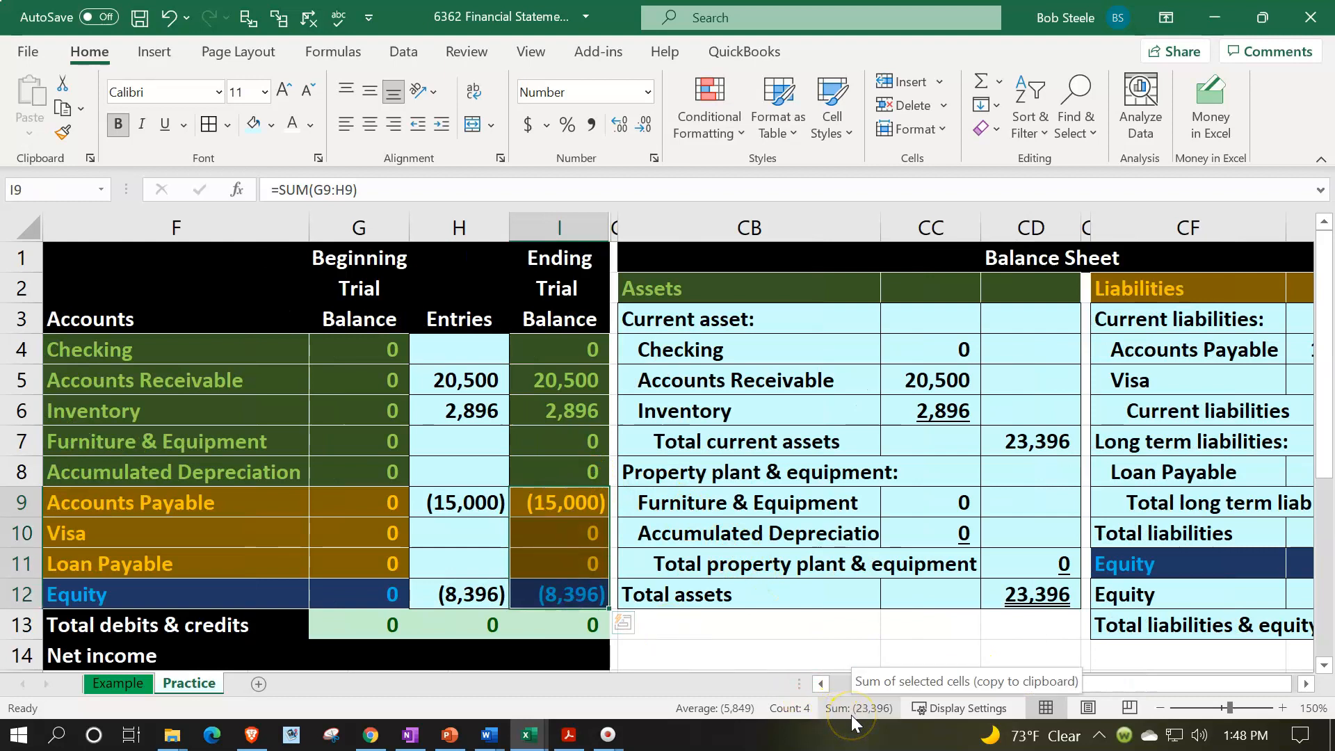
pyautogui.moveTo(575, 358); pyautogui.dragTo(582, 477)
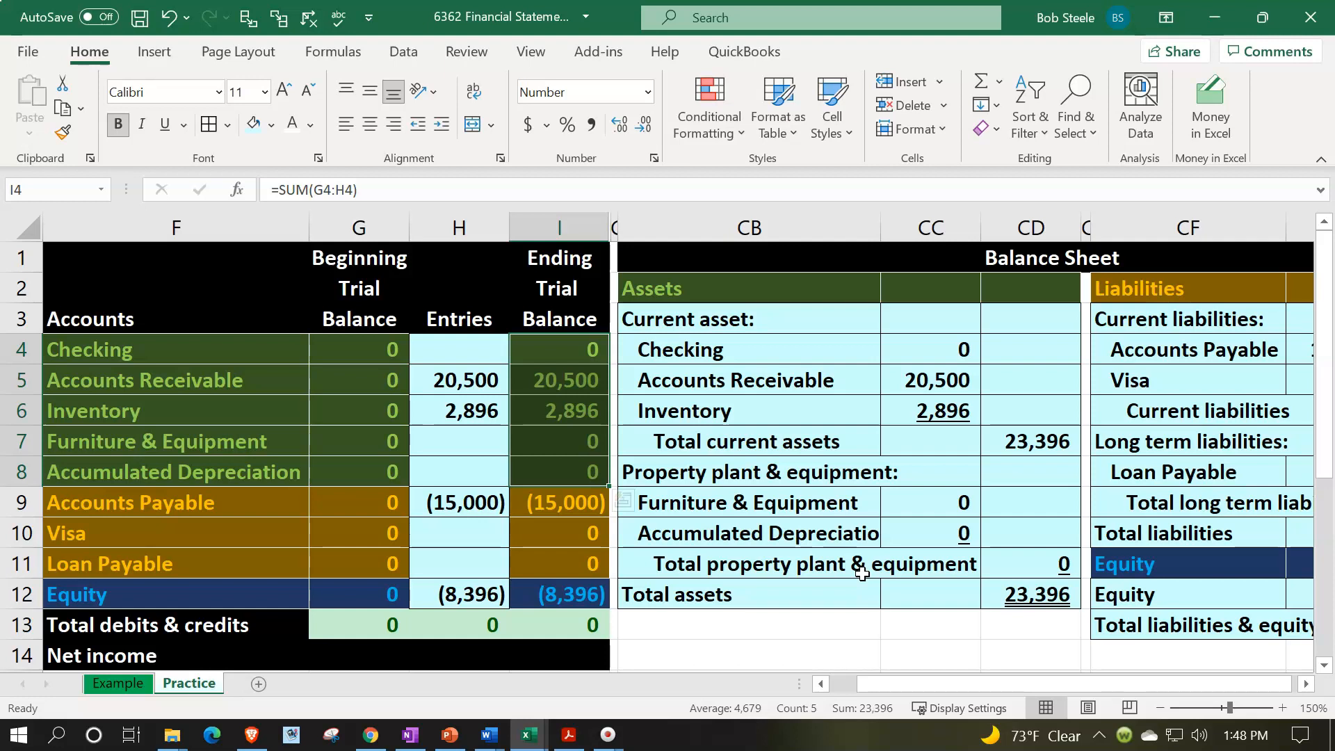
pyautogui.click(728, 477)
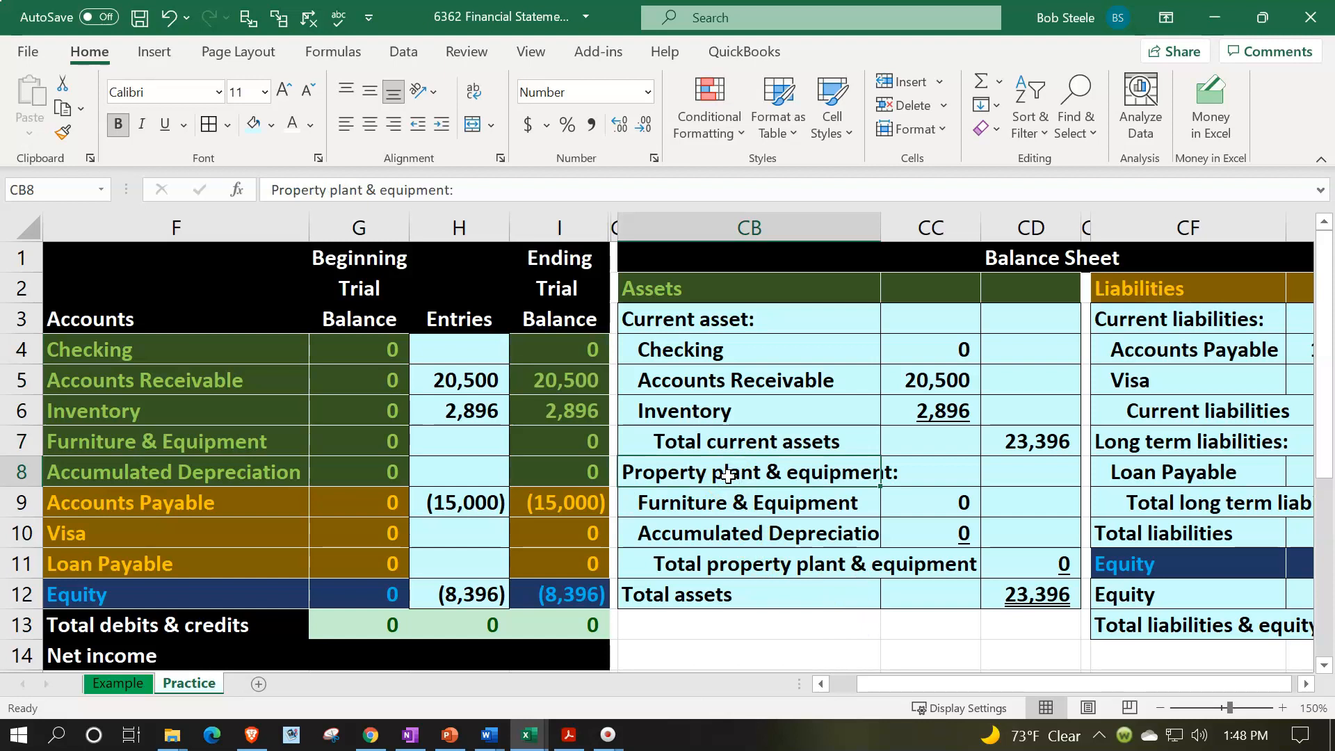
pyautogui.moveTo(575, 351); pyautogui.dragTo(556, 501)
pyautogui.scroll(2, 566, 560)
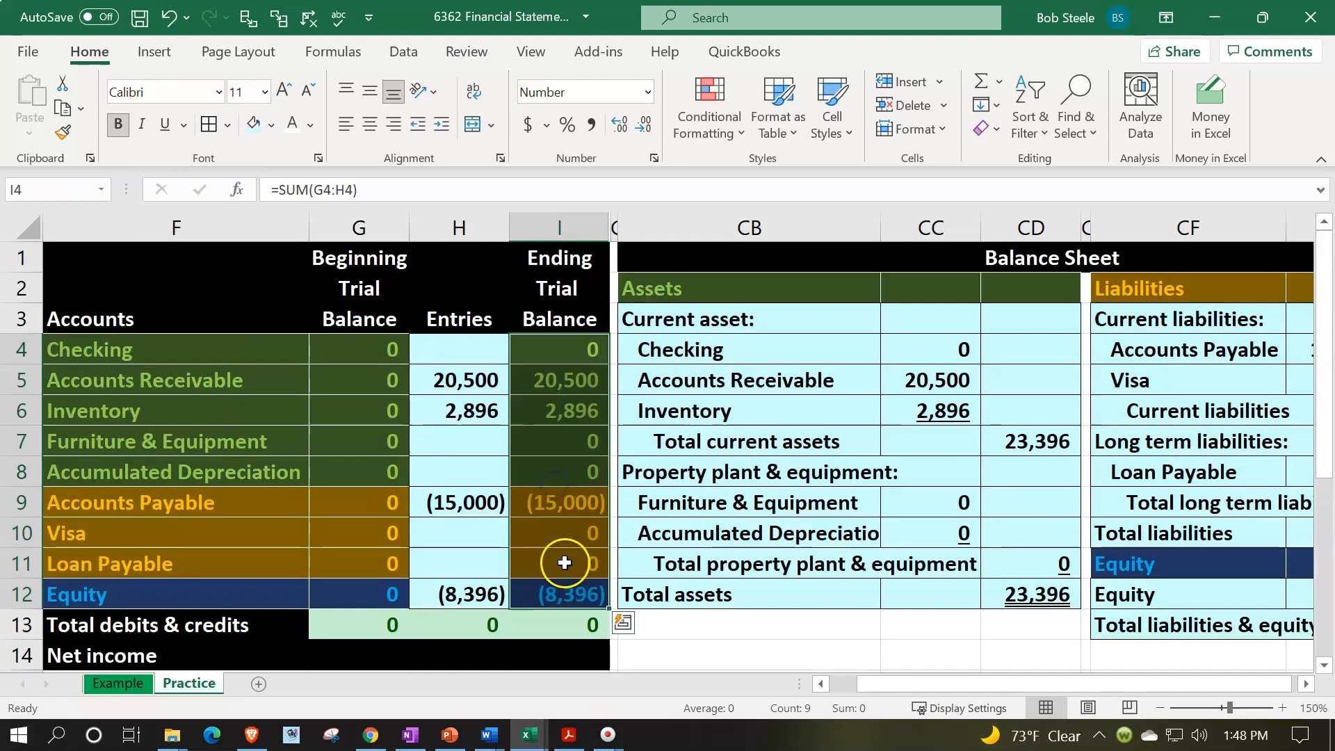